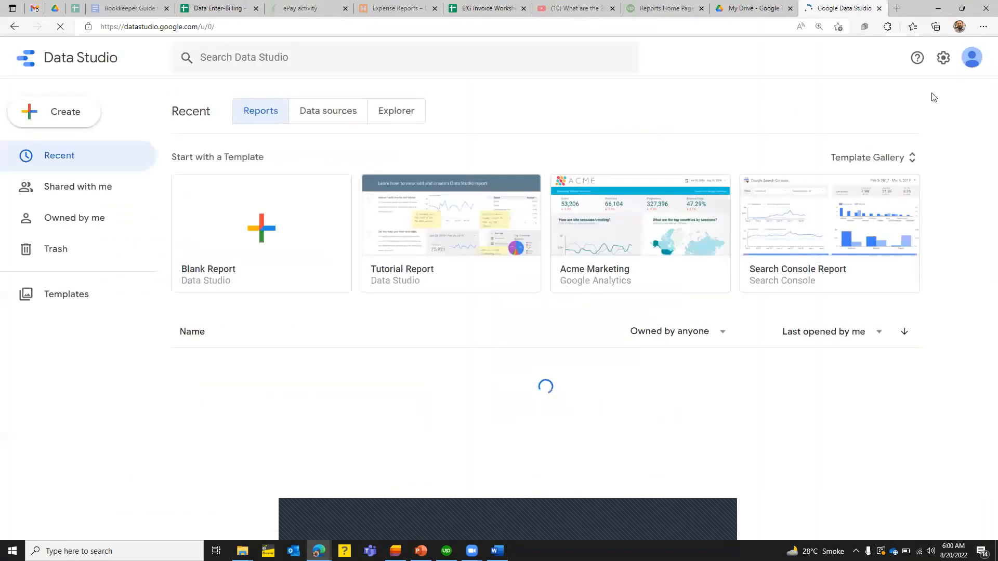
Switch to the first alternate Google account in the account list and create a blank report.
click(978, 63)
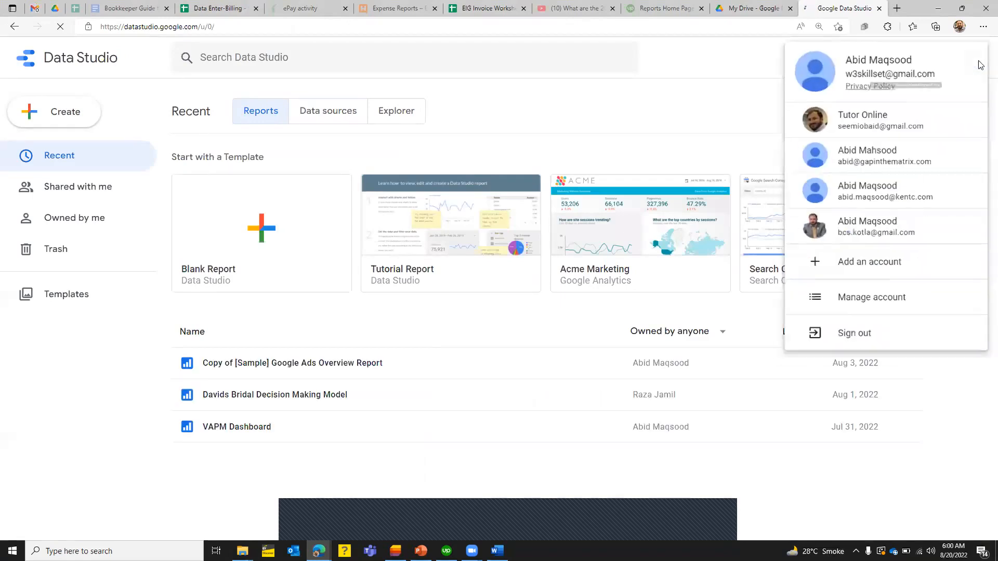
click(885, 131)
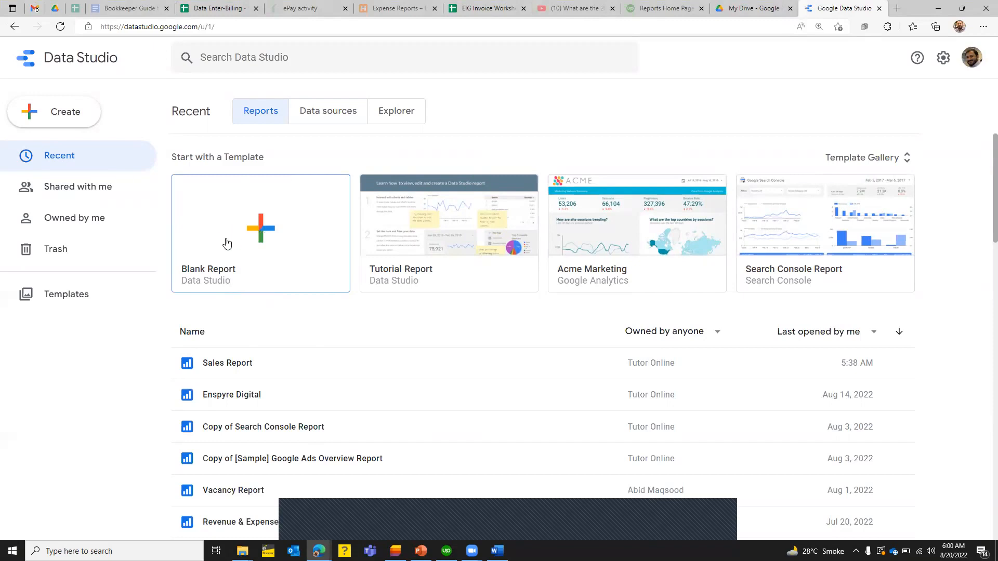
click(201, 256)
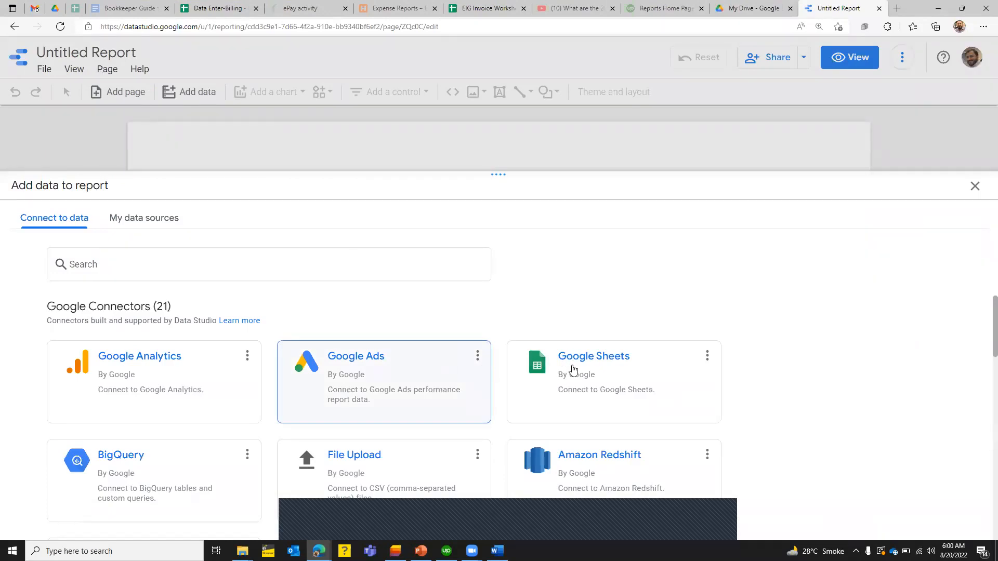
Choose the Google Sheets connector and expand the full list of spreadsheets to locate the NEW Employee file.
click(628, 368)
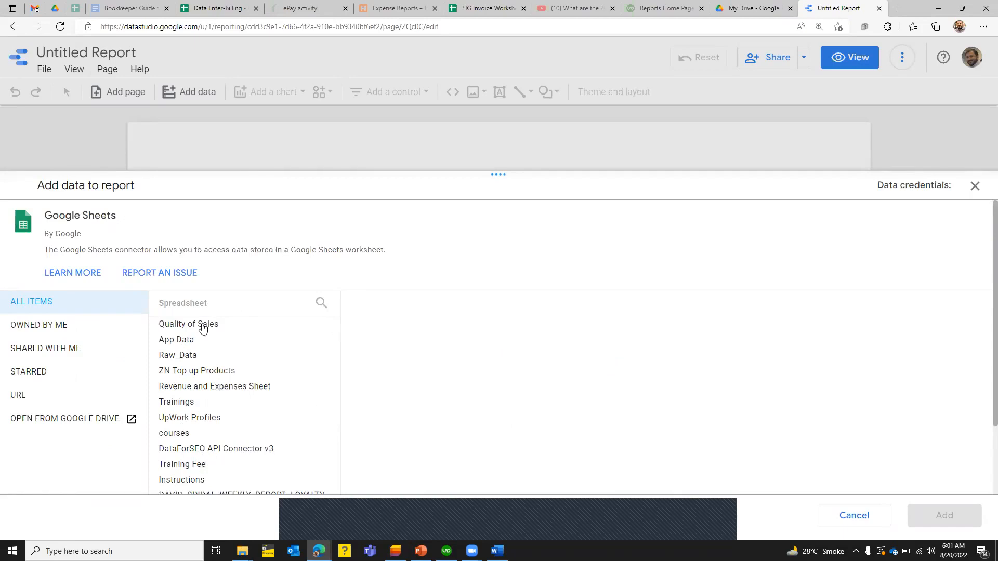
click(324, 302)
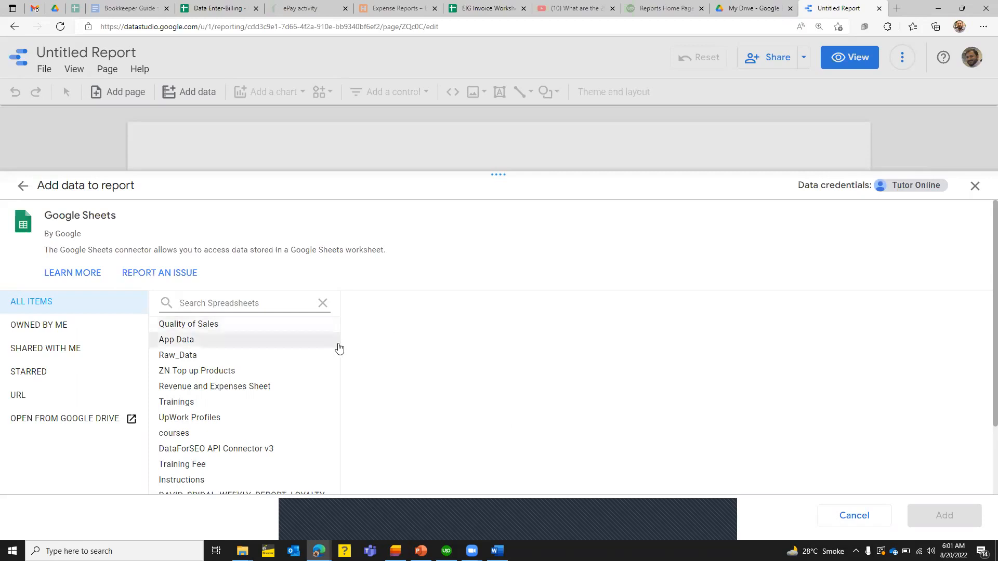
scroll(985, 385, down, 2)
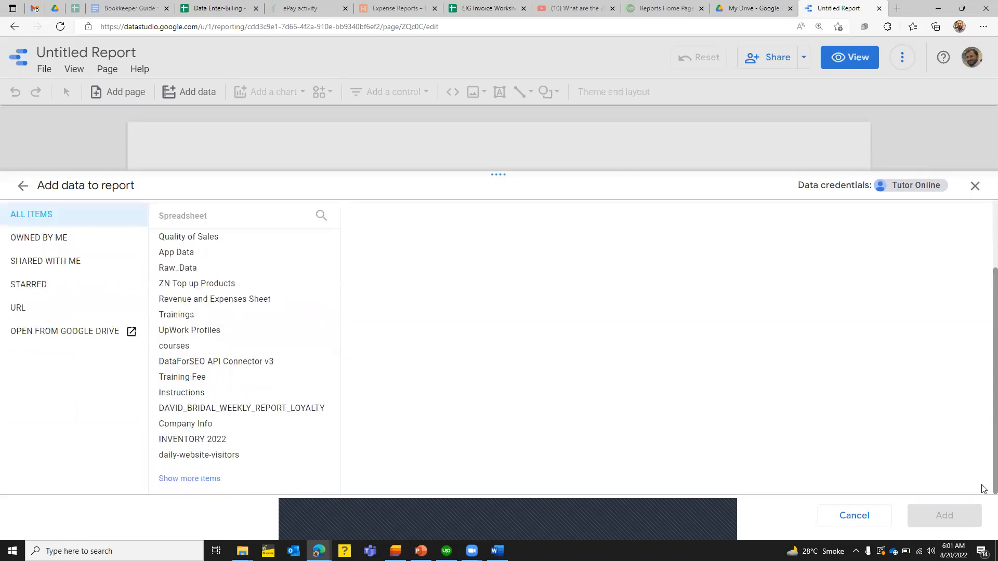
click(192, 478)
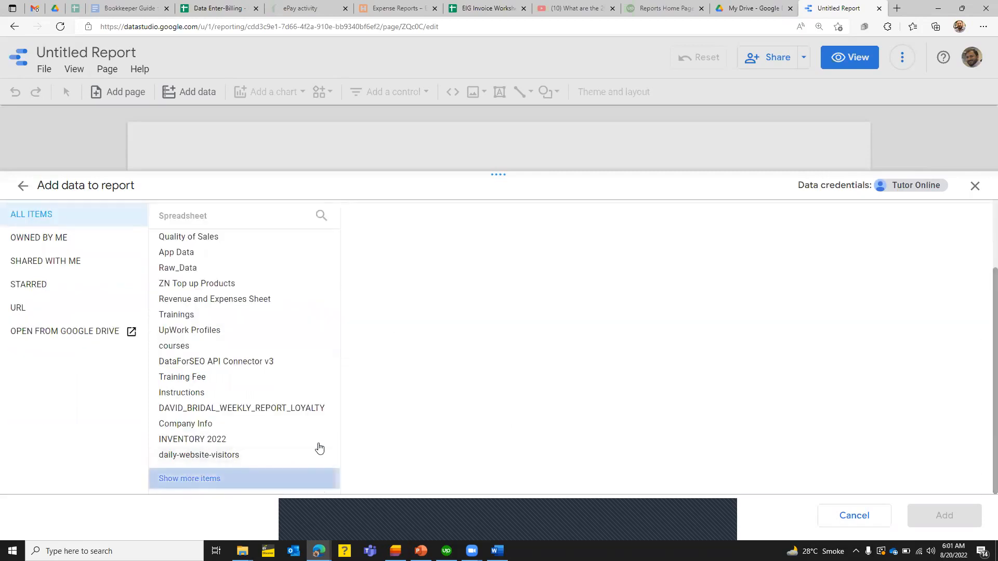
drag(995, 366, 939, 434)
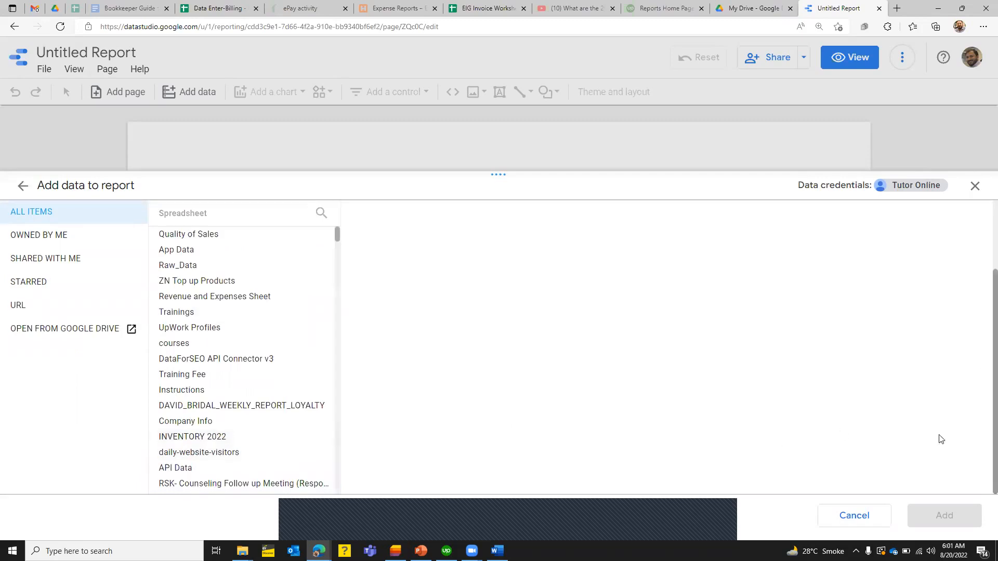
drag(338, 230, 337, 291)
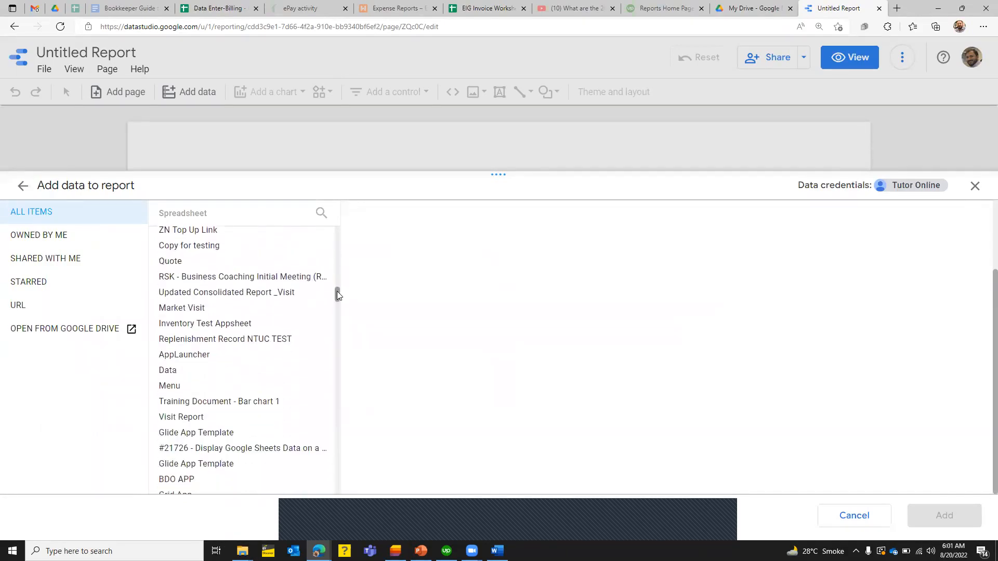
scroll(337, 292, down, 1)
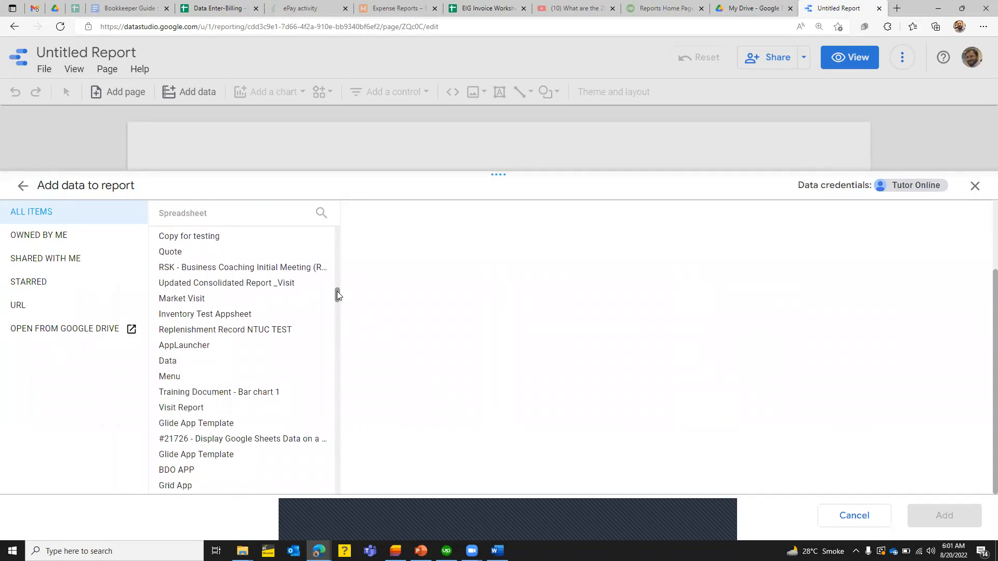
drag(337, 291, 338, 306)
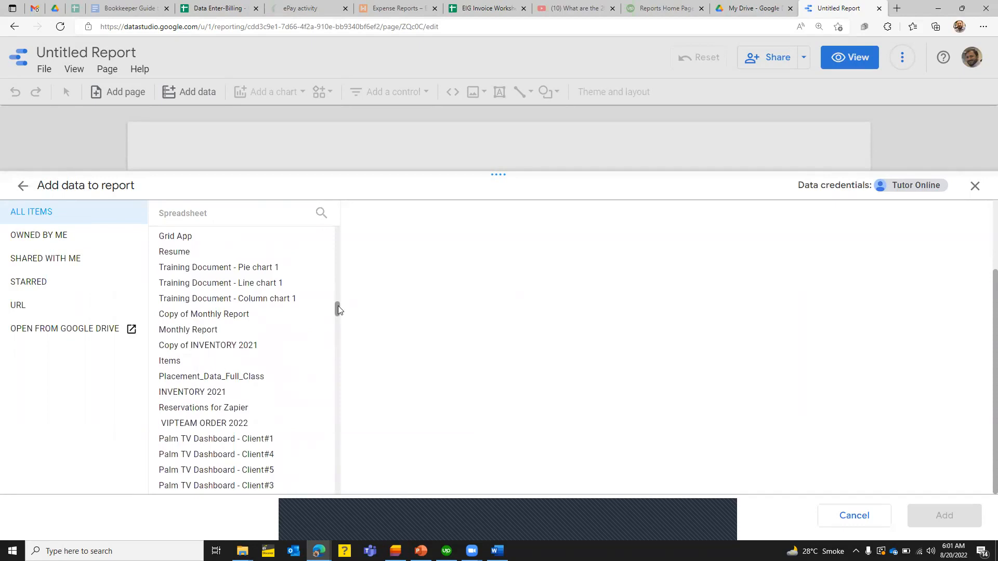
drag(338, 305, 341, 359)
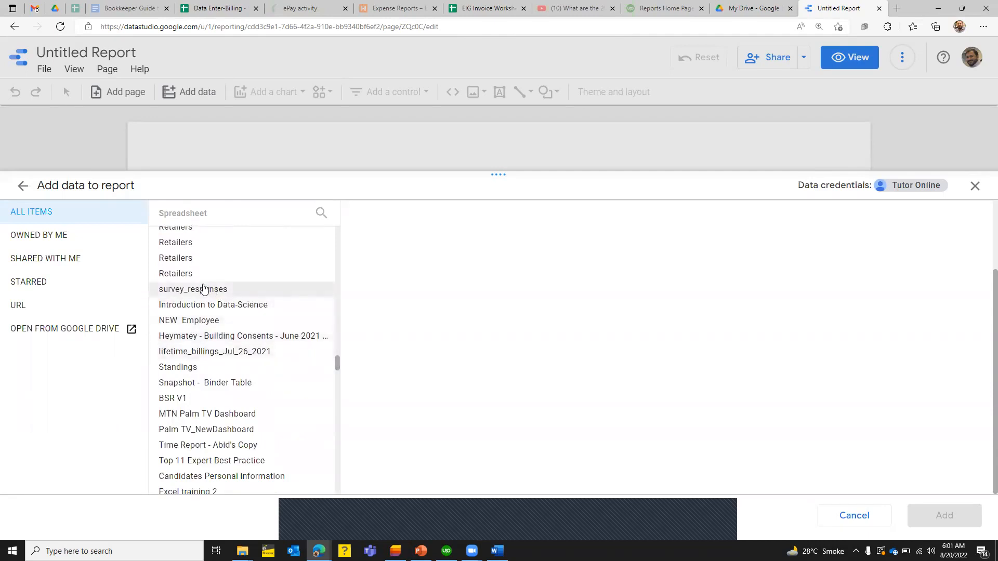
Add the Employee worksheet of the NEW Employee spreadsheet to the report as its data source.
click(183, 321)
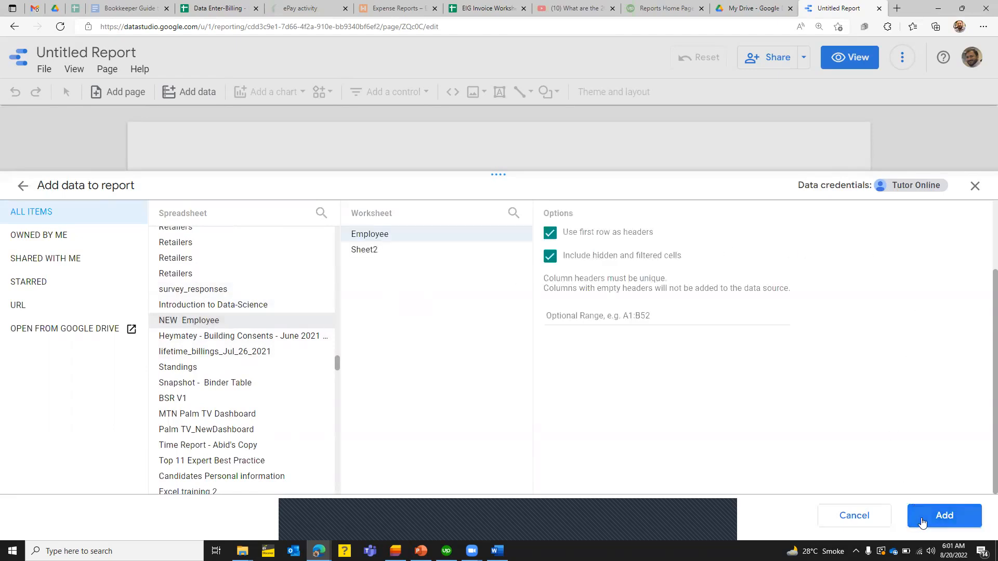
click(943, 517)
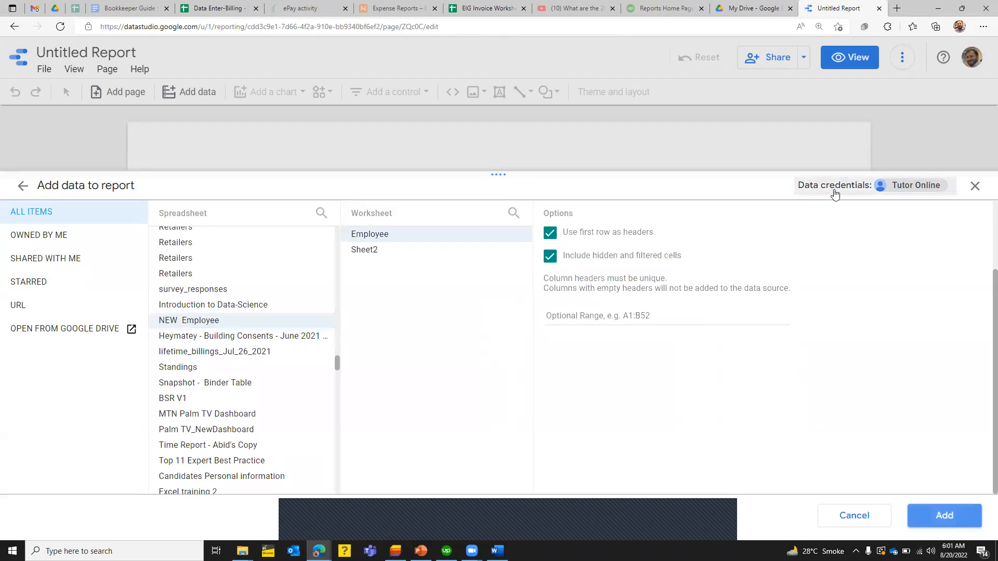
click(917, 520)
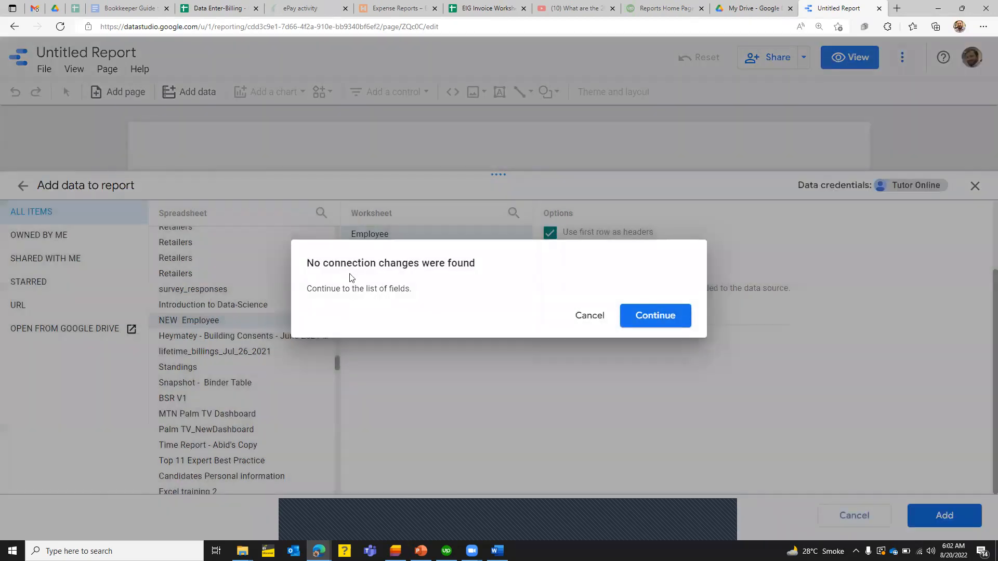
click(672, 319)
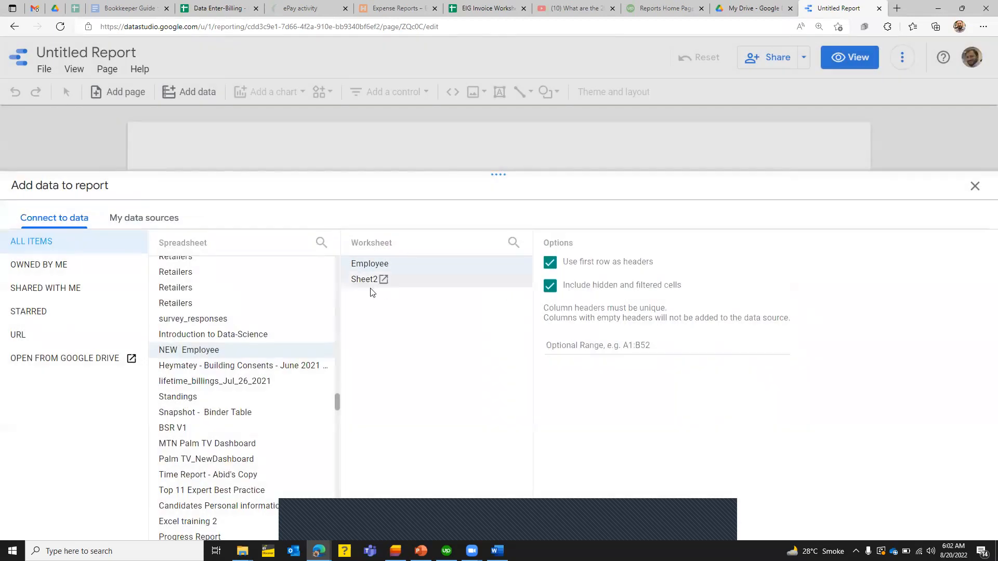
click(370, 283)
click(966, 525)
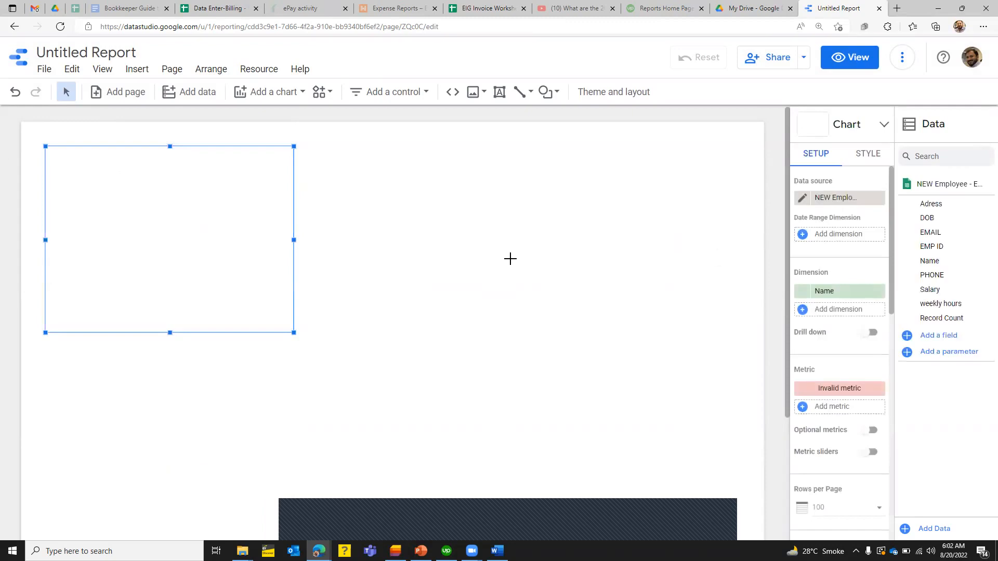
Insert a pie chart into the lower-left area of the report page.
click(397, 264)
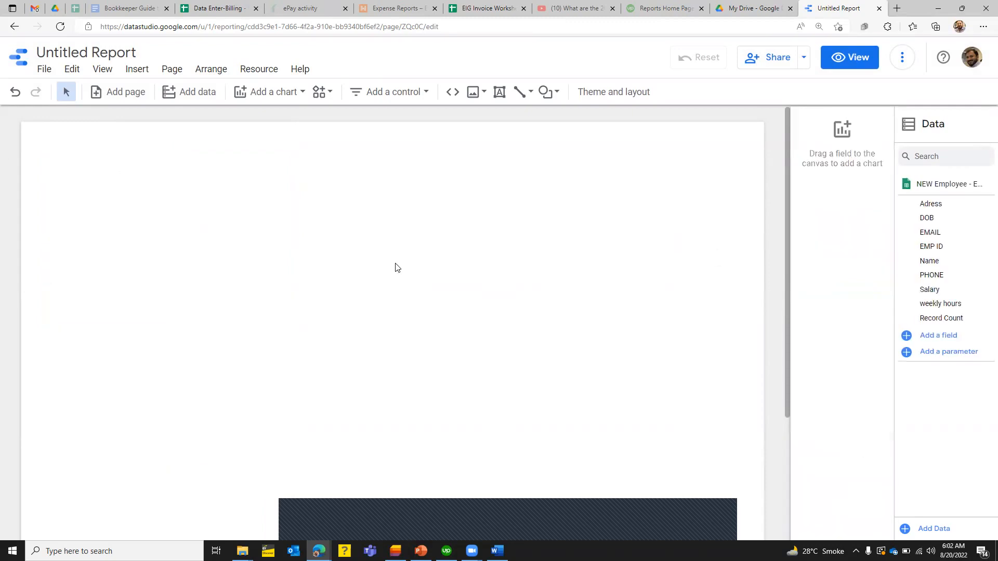
click(133, 73)
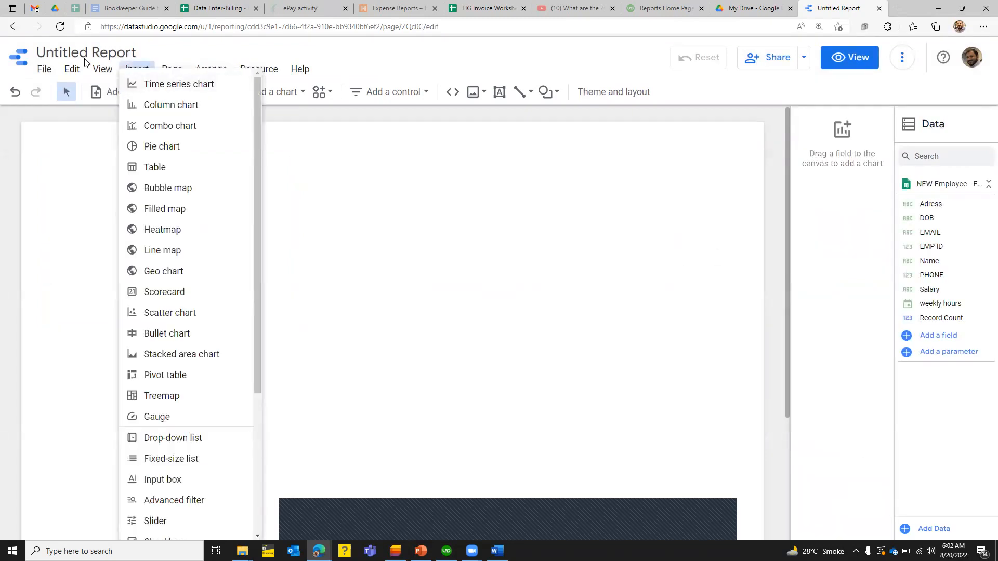
click(151, 146)
click(99, 291)
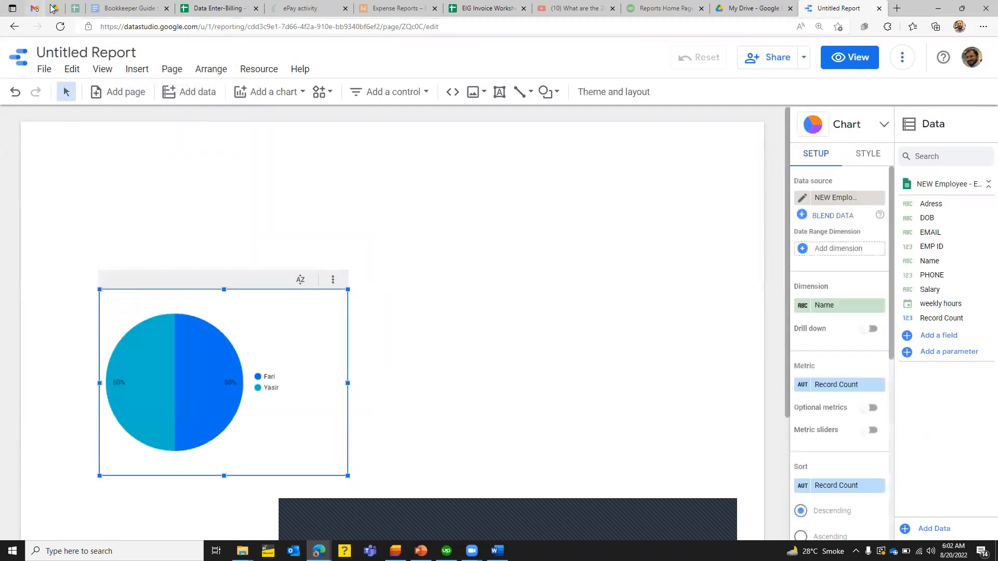
Rename the report as Traffic Report.
double_click(72, 54)
triple_click(72, 54)
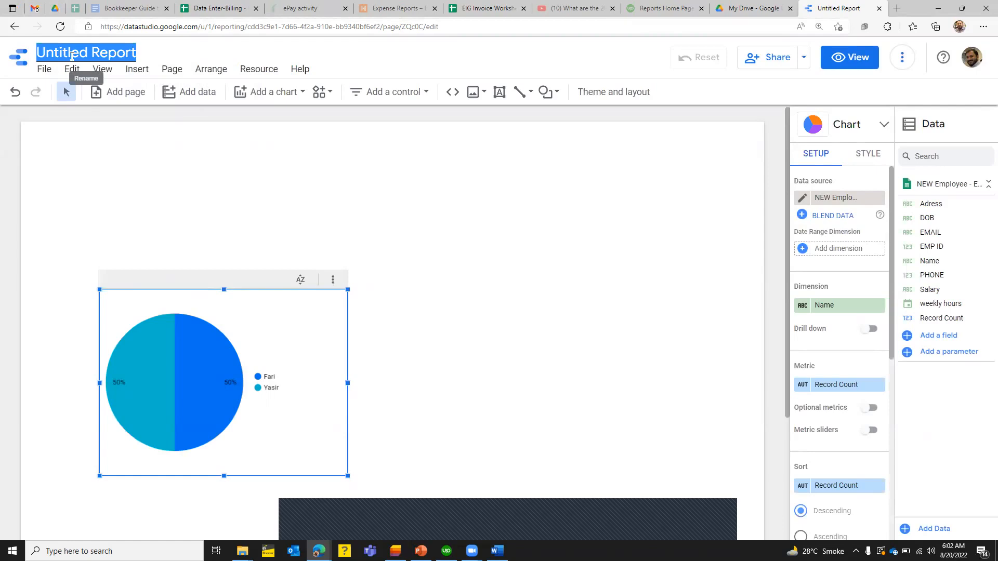
text(Fin)
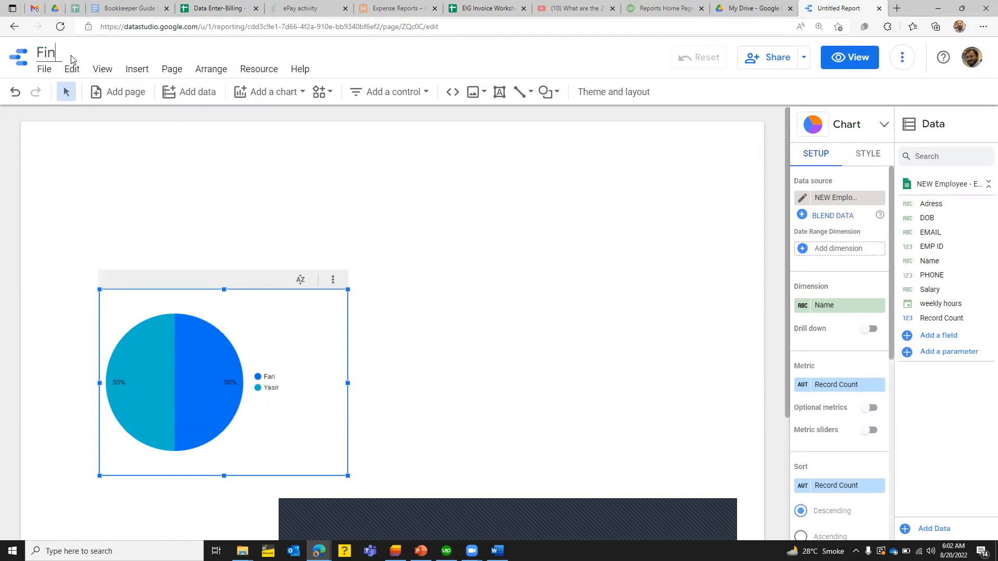
key(BackSpace)
key(BackSpace)
text(V)
text(Traffic Re)
text(port)
click(332, 330)
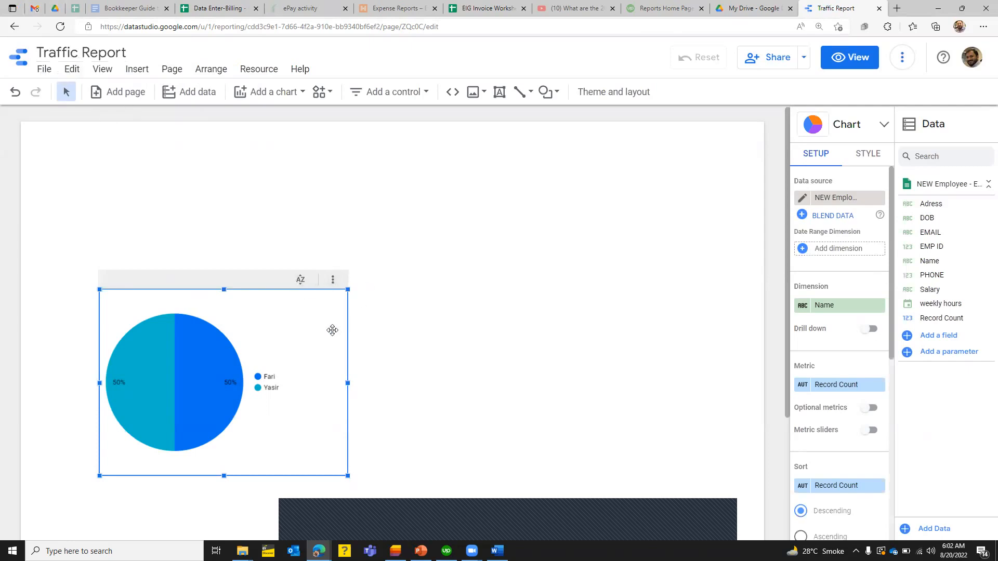
Review the pie chart's current data source fields and switch the chart's data source to [Sample] YouTube Data.
click(803, 199)
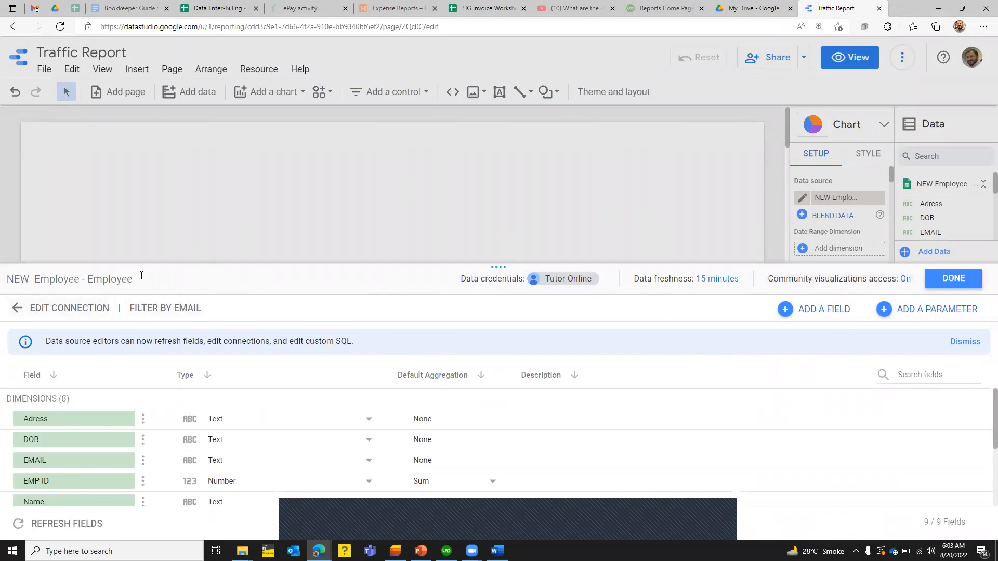
click(971, 282)
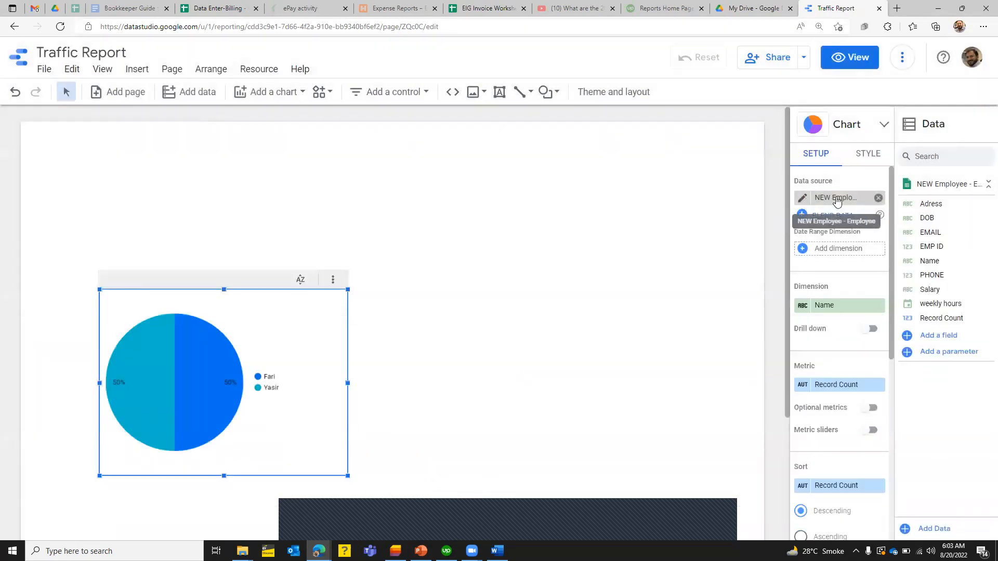
click(836, 198)
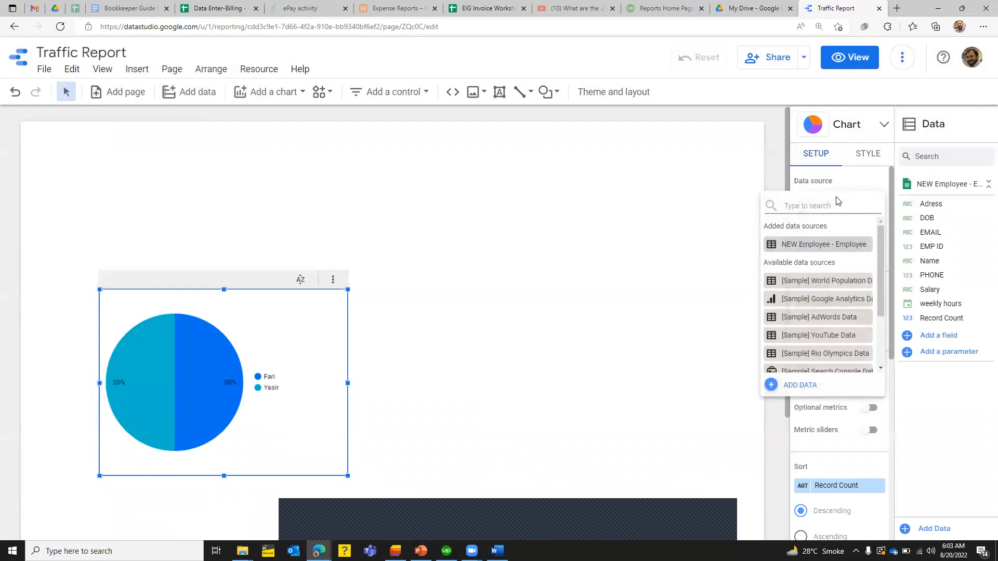
drag(881, 232, 889, 292)
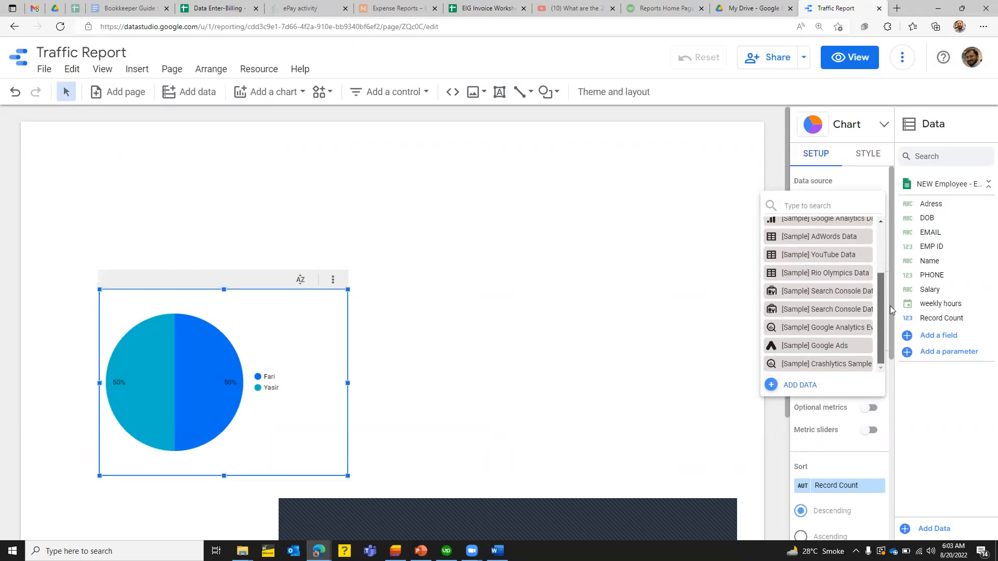
drag(893, 271, 895, 252)
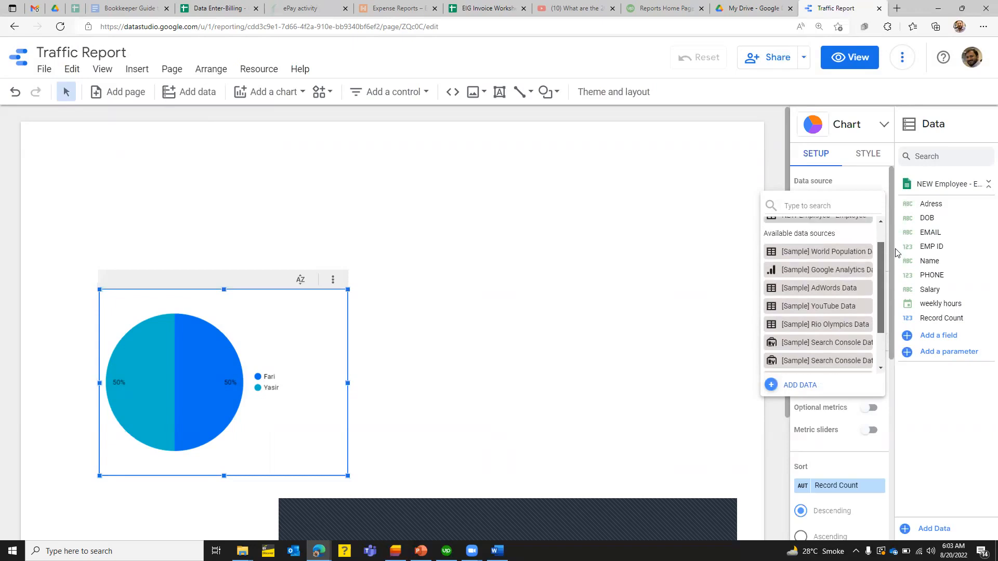
click(801, 309)
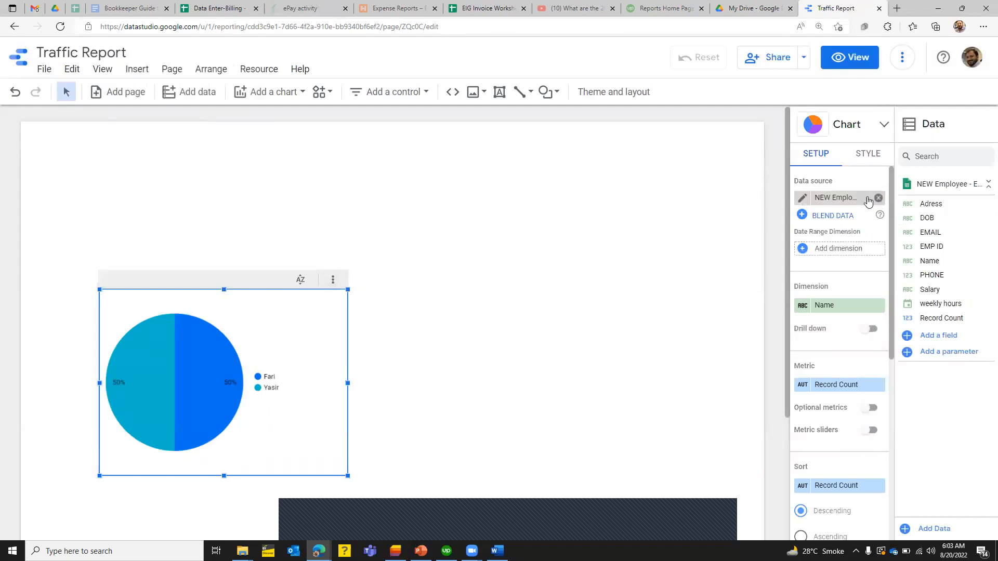
click(824, 198)
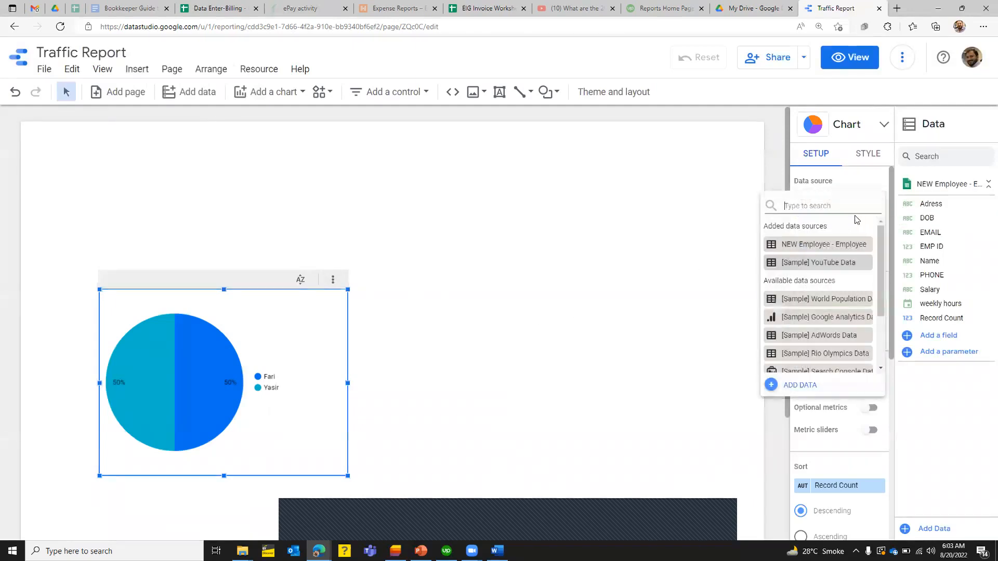
click(634, 234)
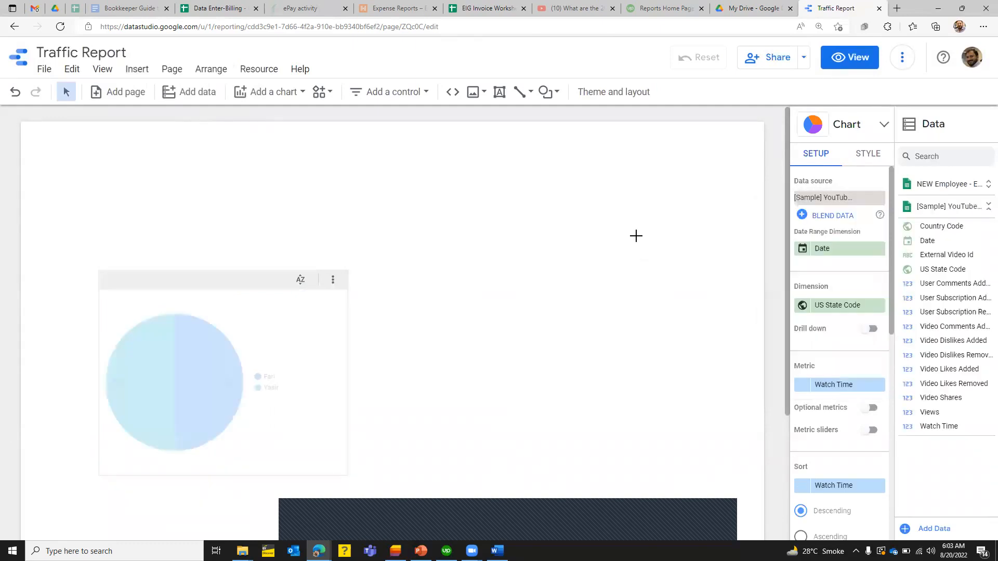
Delete the pie chart from the page and apply the Simple Dark theme to the report.
click(210, 357)
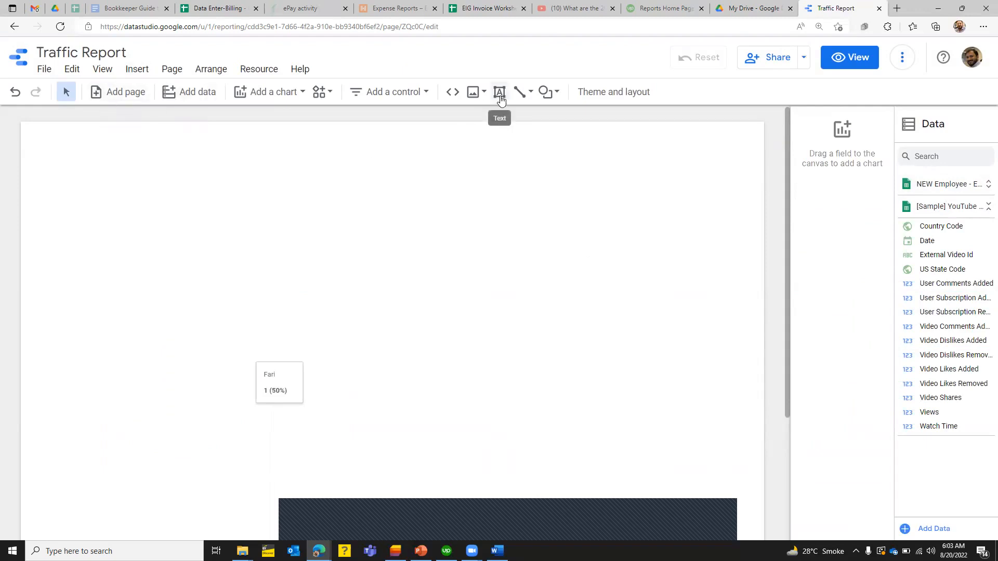
click(618, 92)
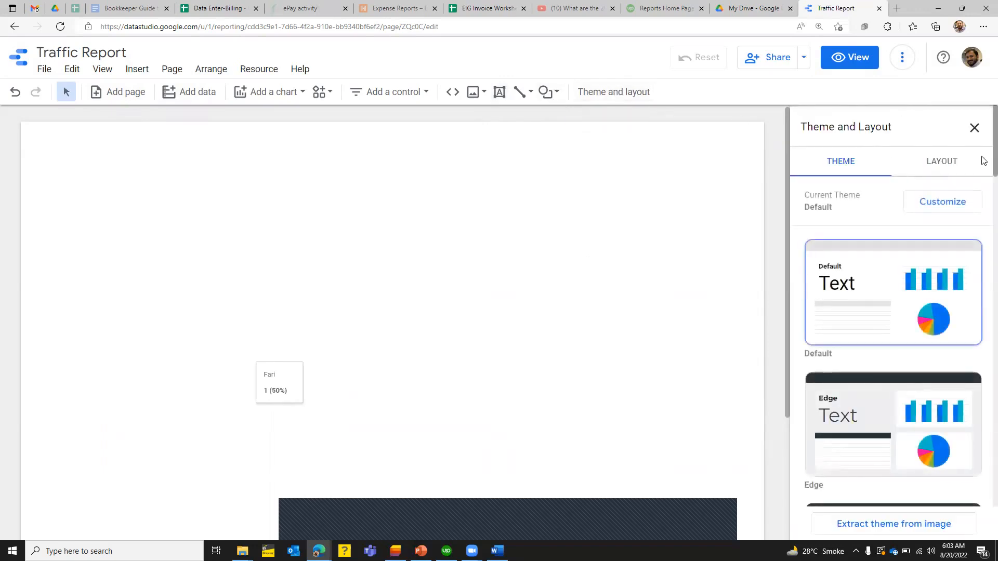
scroll(982, 172, down, 3)
scroll(982, 188, down, 15)
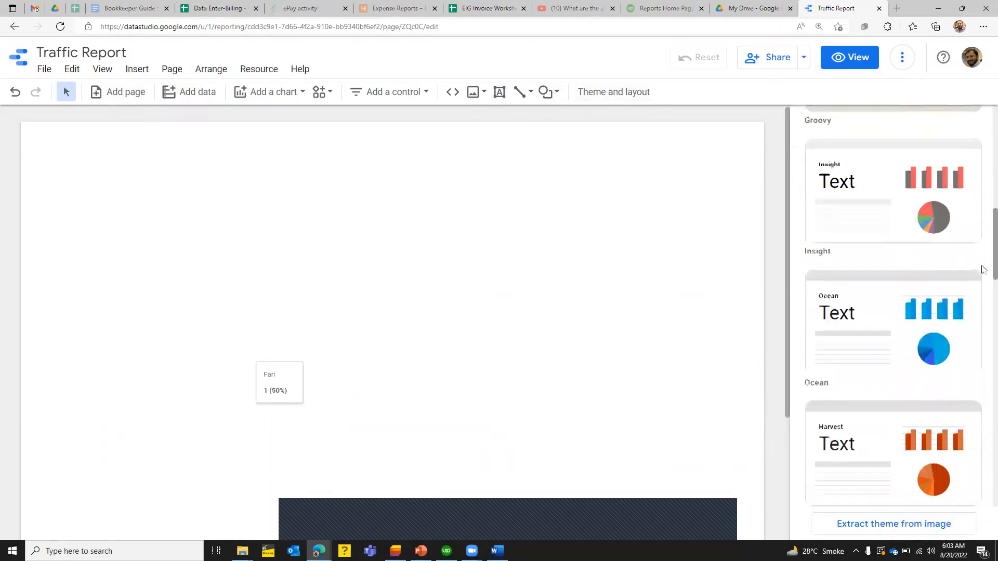
scroll(982, 347, down, 20)
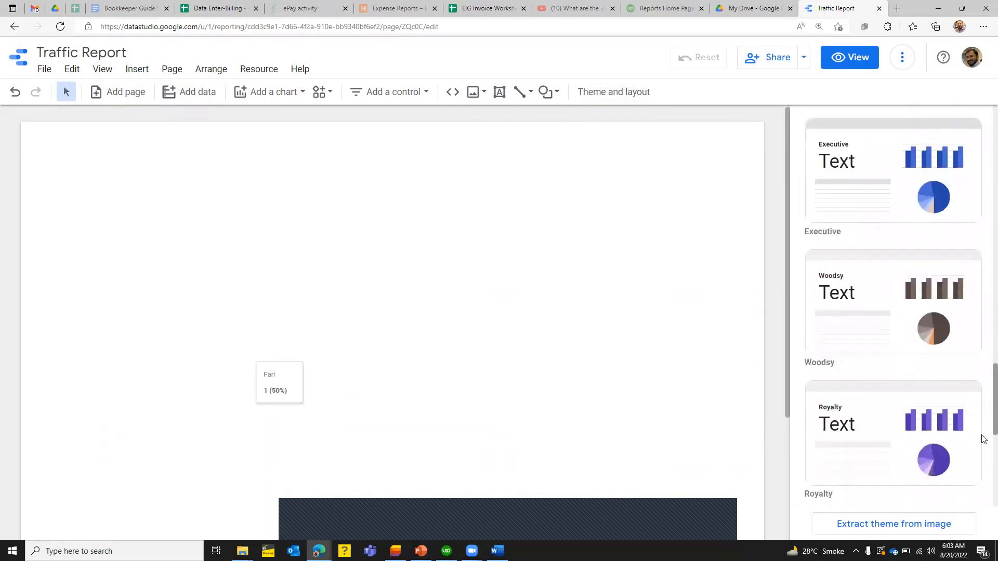
scroll(983, 525, up, 4)
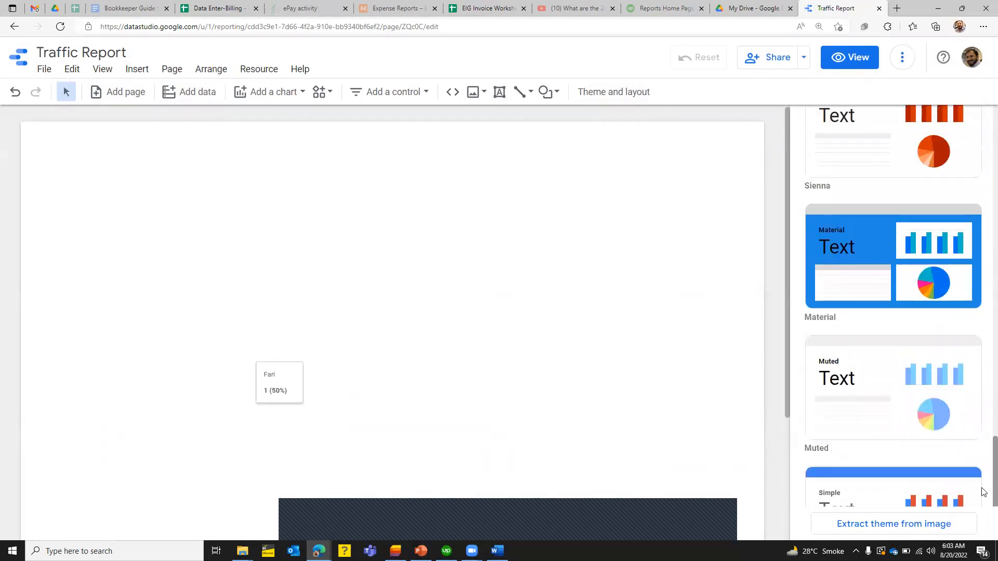
scroll(982, 492, down, 4)
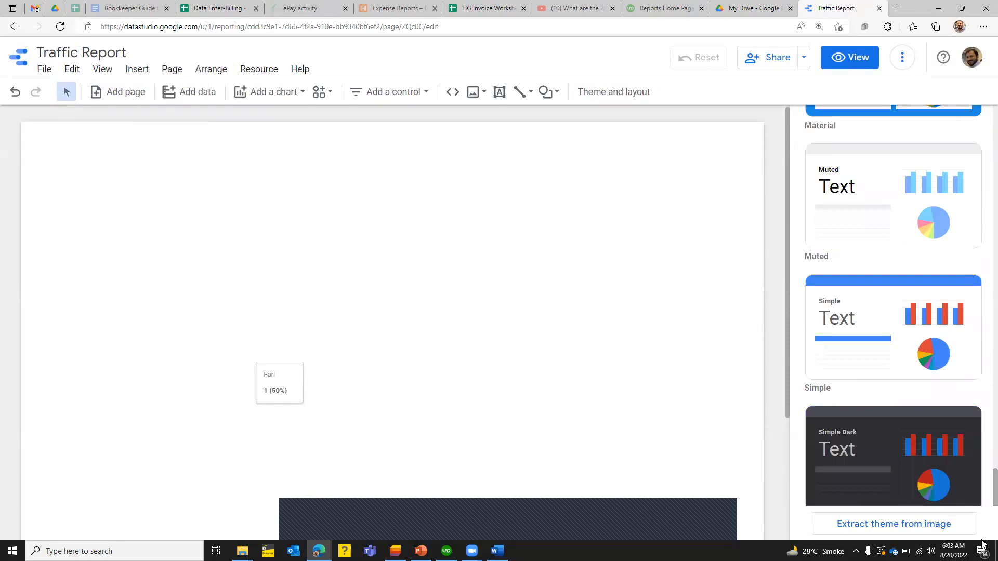
click(840, 455)
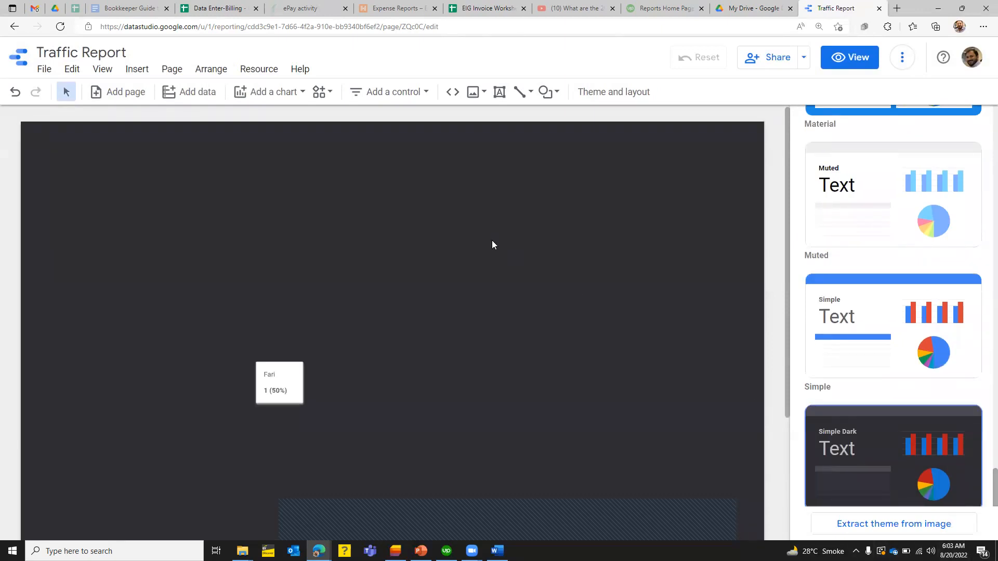
click(291, 374)
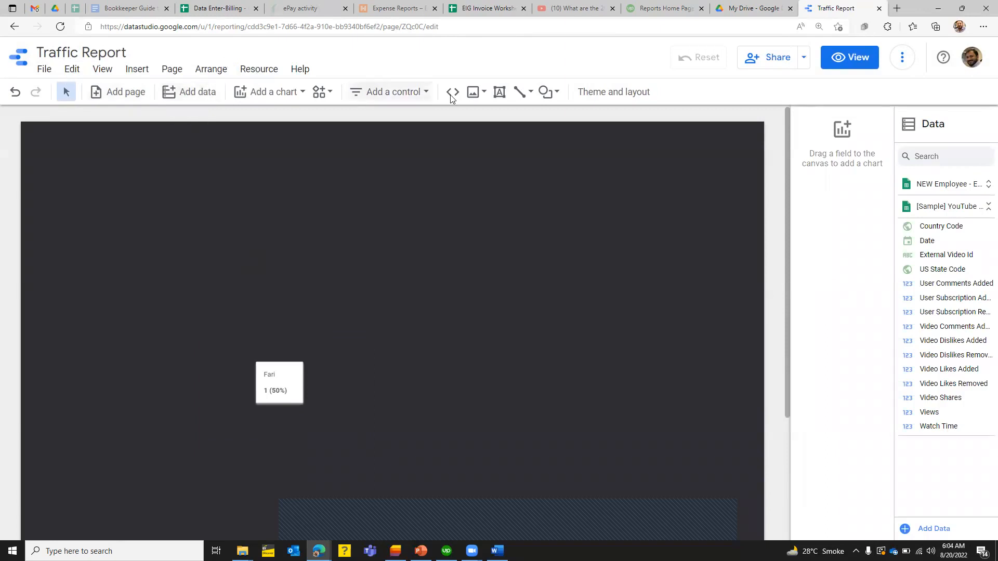
Add a text box reading Traffic Report in the upper part of the report page.
click(500, 92)
drag(267, 170, 272, 193)
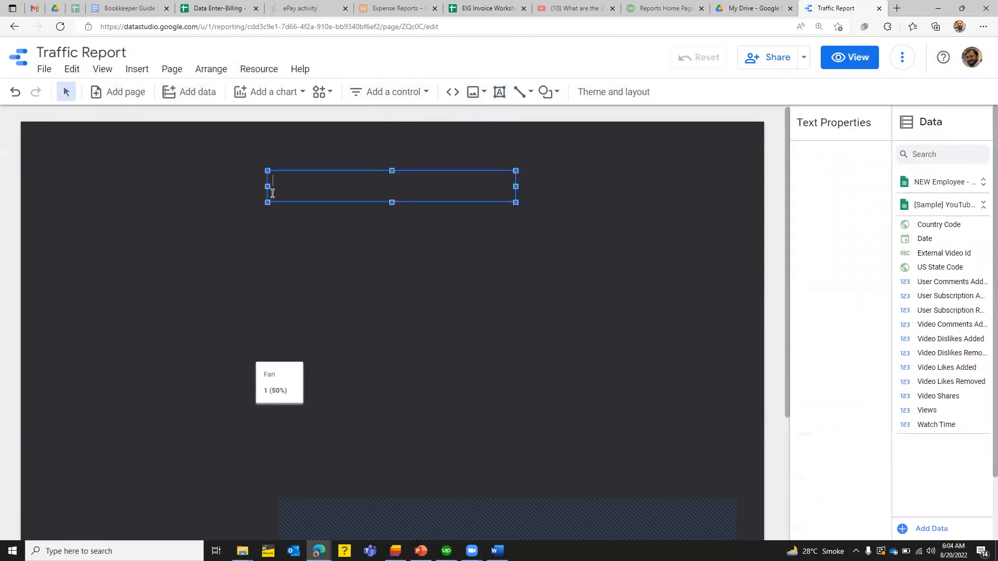
text(Traffic Report)
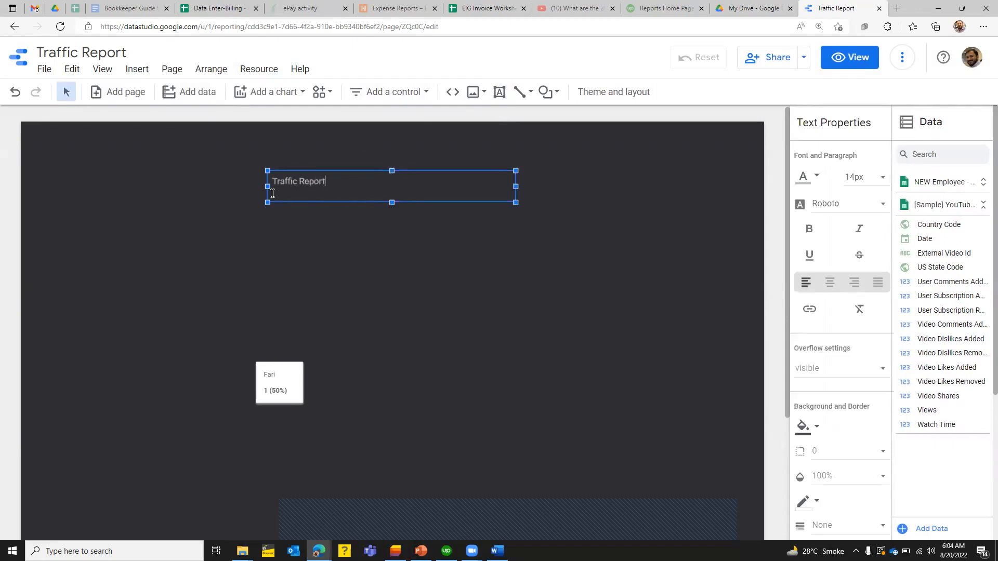
Move the Traffic Report text box to the page's upper-left corner and widen it across the full page width.
triple_click(295, 179)
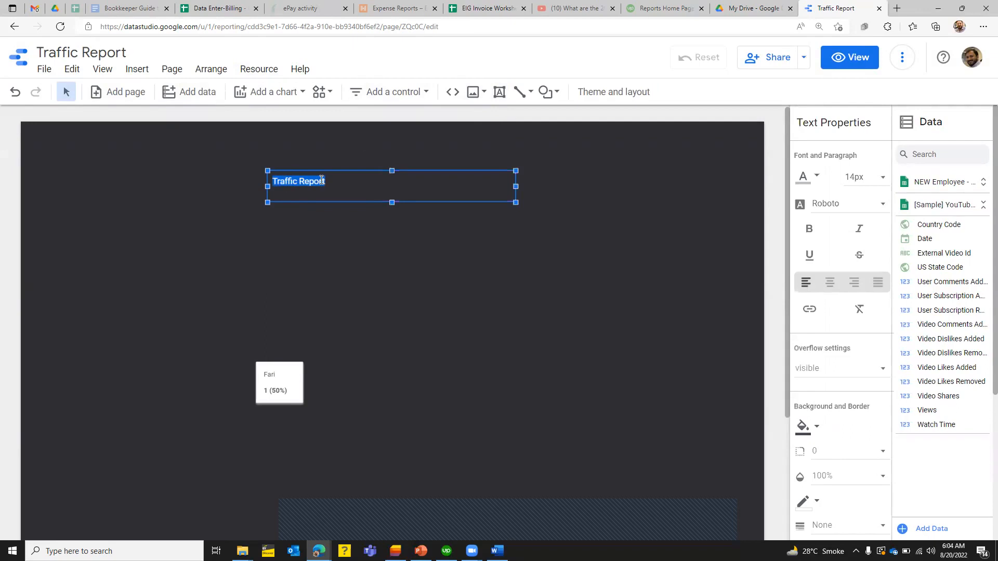
drag(323, 171, 80, 122)
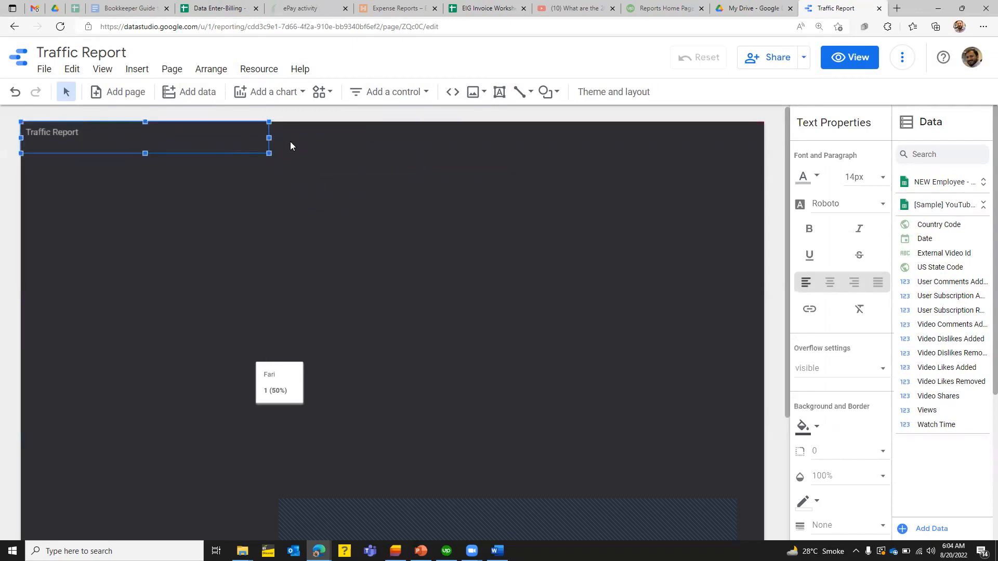
drag(268, 137, 762, 140)
Center the Traffic Report title text and format it as bold at 30px.
click(830, 282)
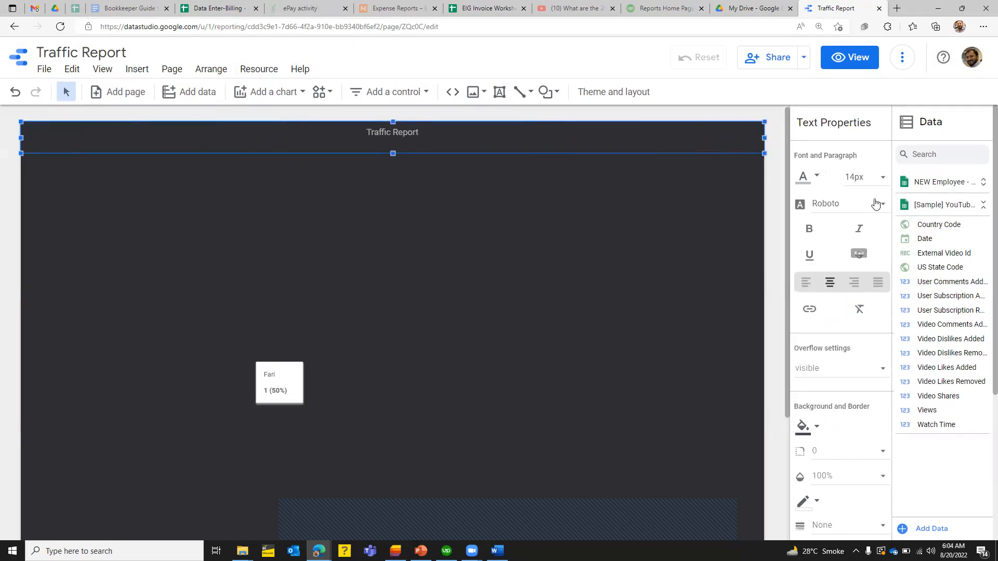
click(864, 178)
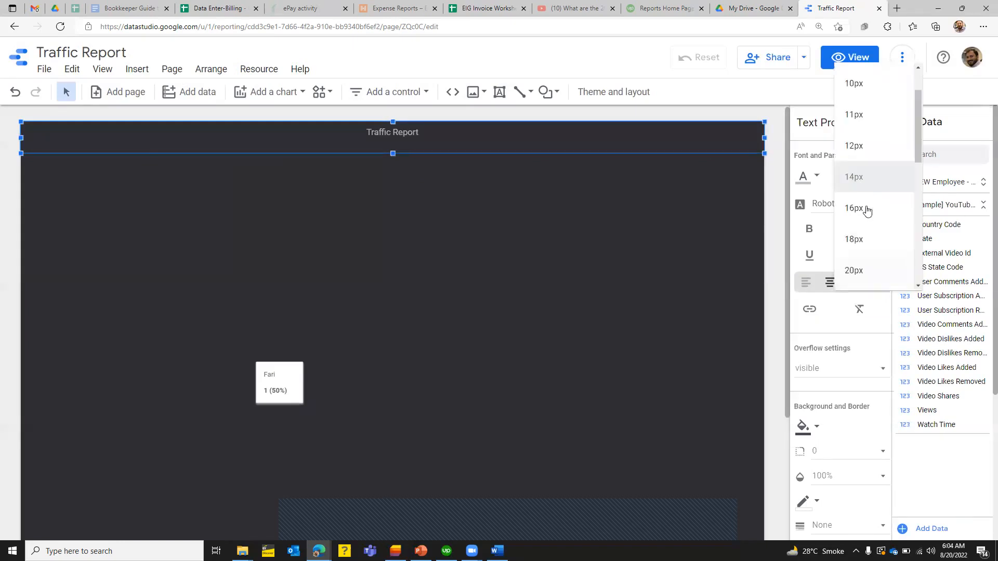
click(854, 271)
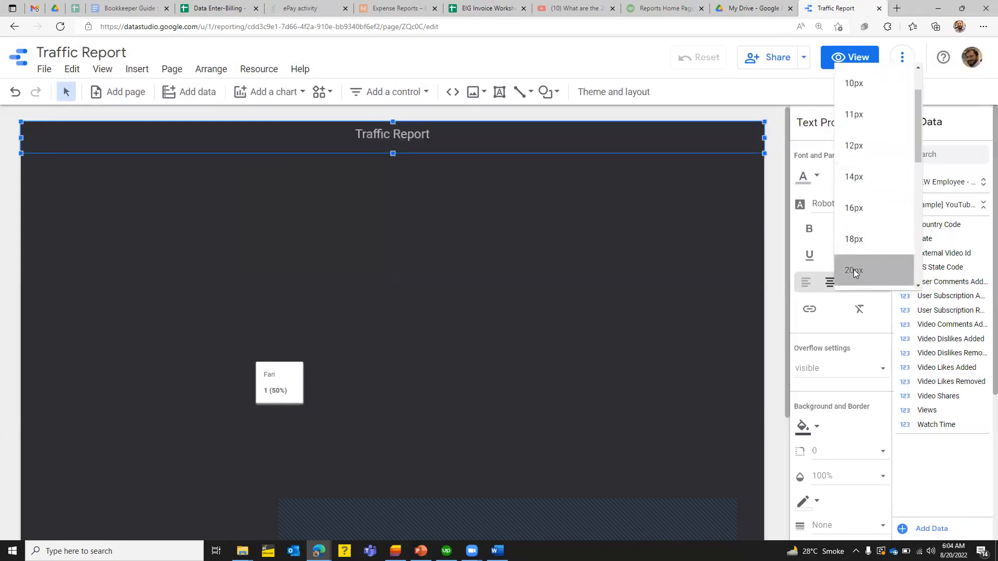
click(806, 232)
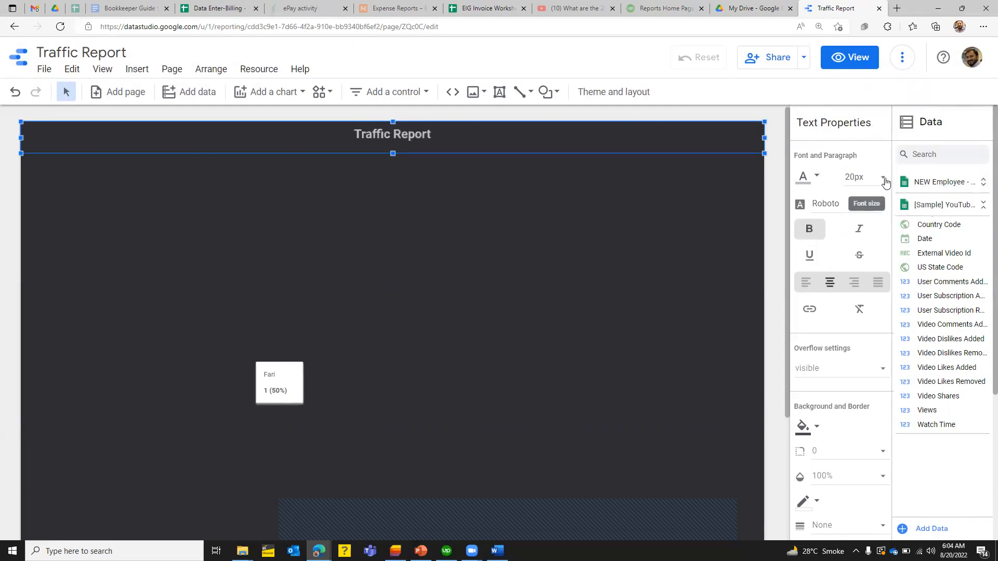
click(883, 178)
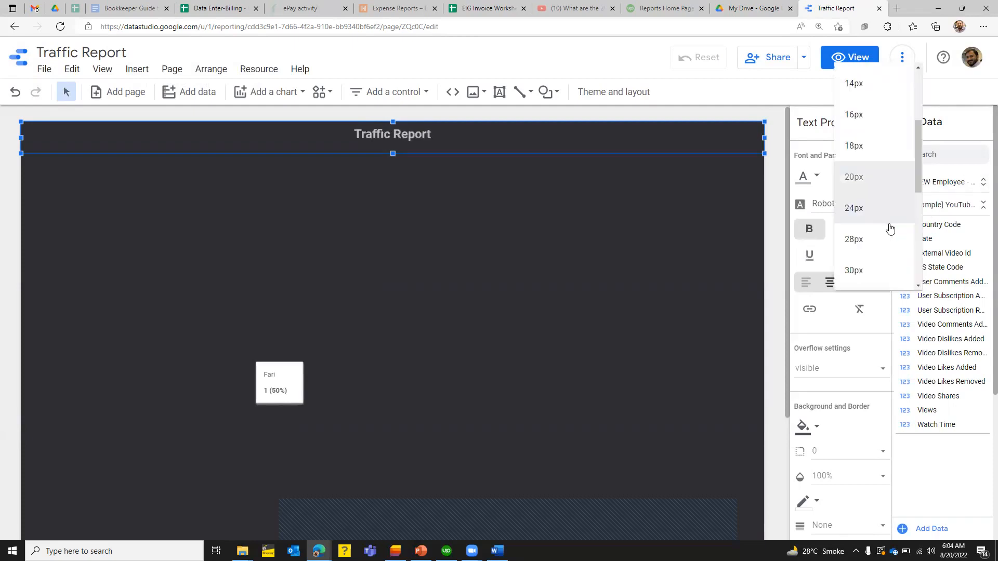
click(869, 270)
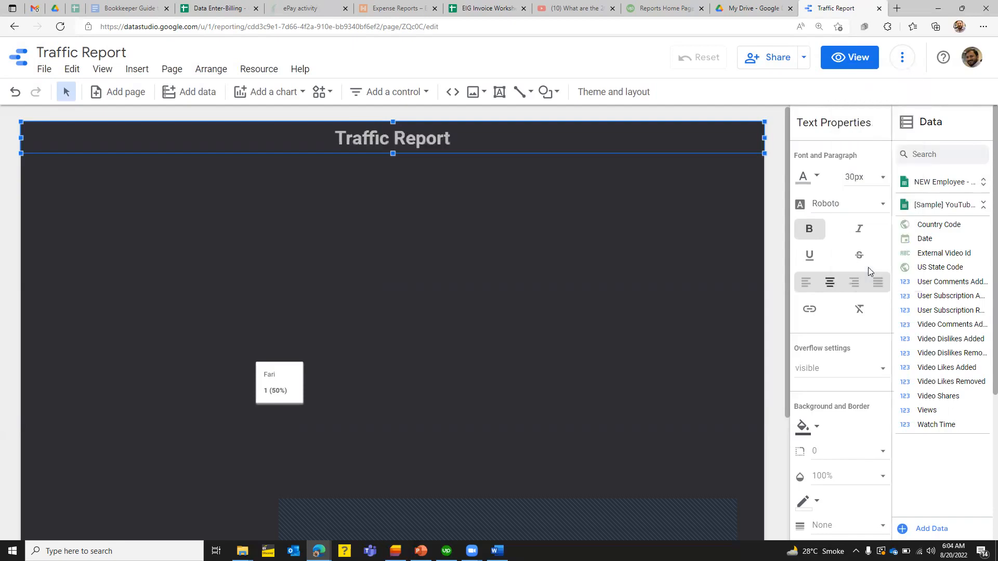
click(458, 246)
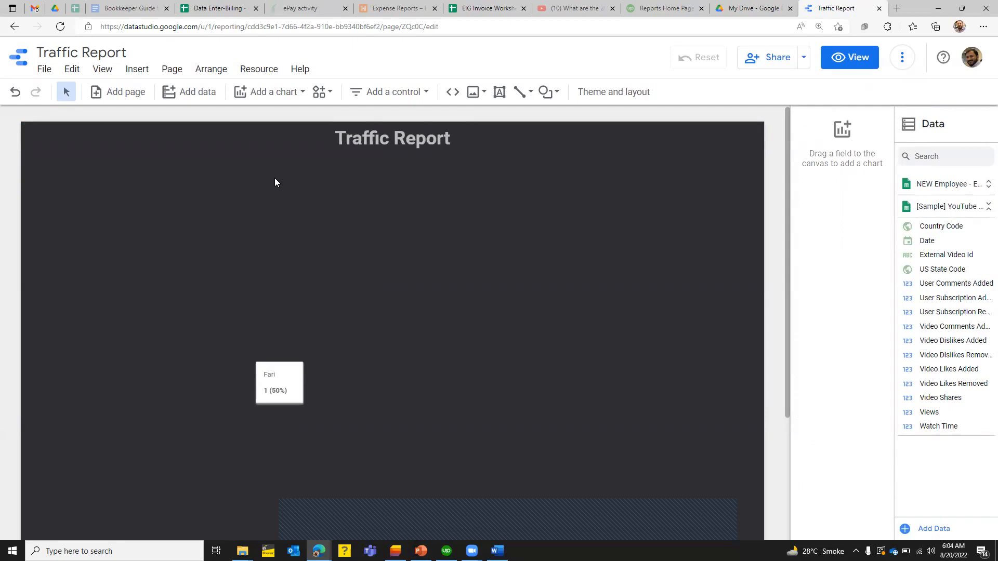
click(142, 70)
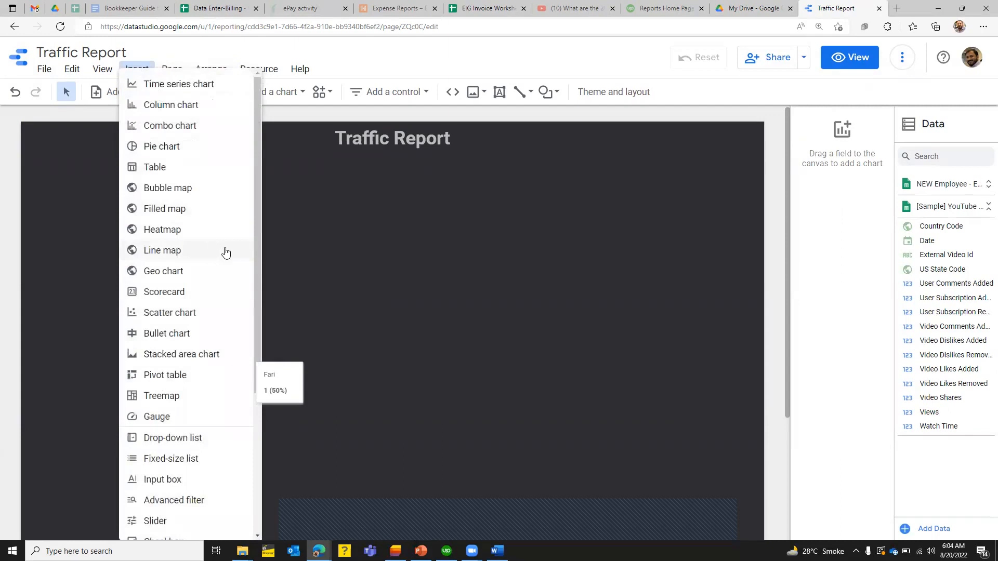
drag(257, 252, 248, 399)
scroll(250, 249, up, 5)
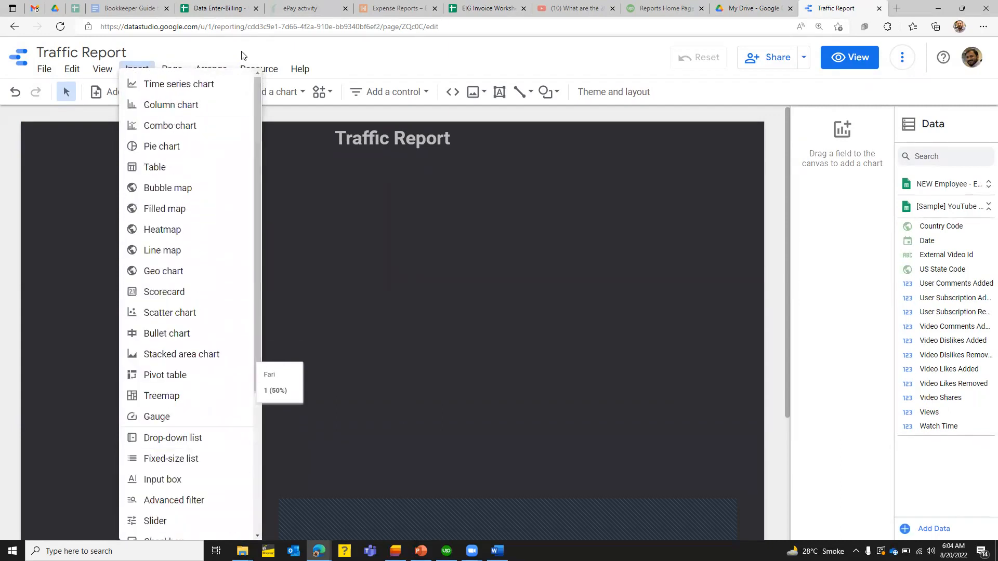
click(222, 47)
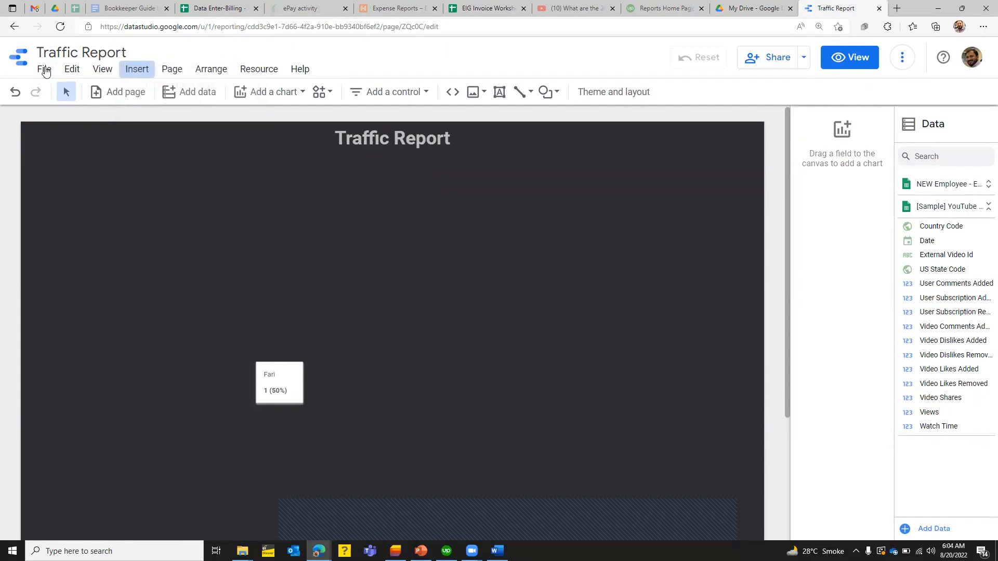
Insert a date range control at the page's left edge just below the title and narrow it.
click(138, 71)
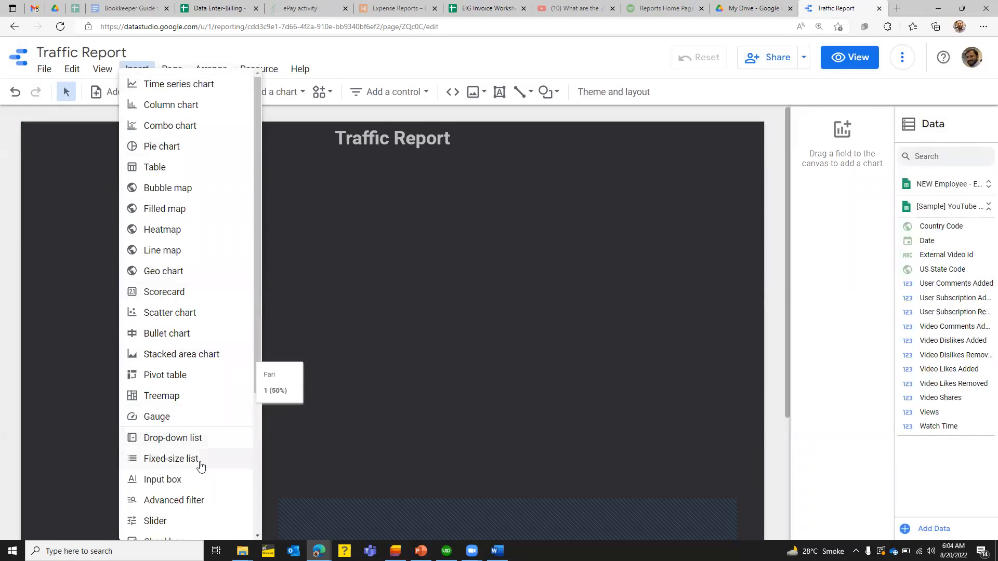
drag(257, 337, 258, 459)
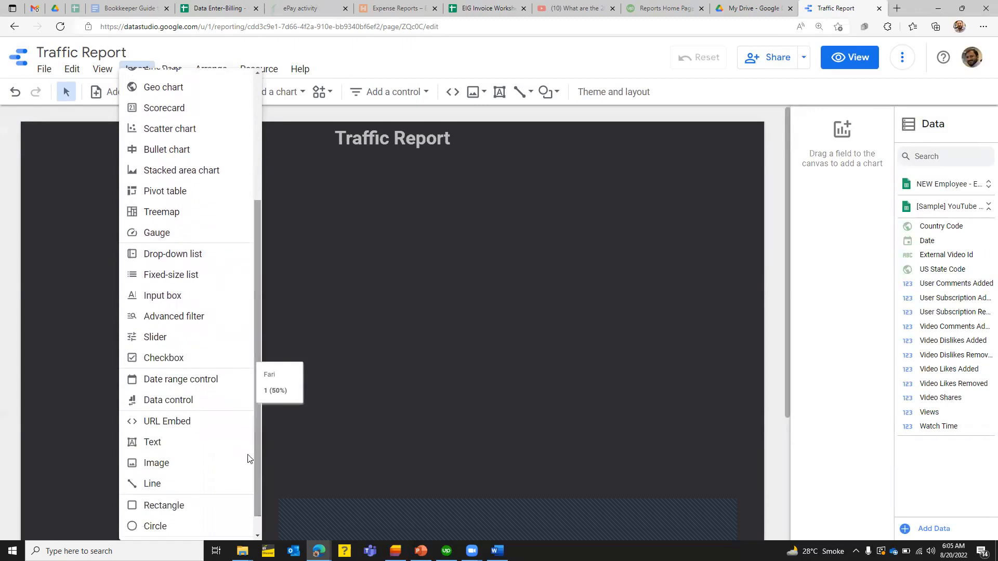
click(174, 384)
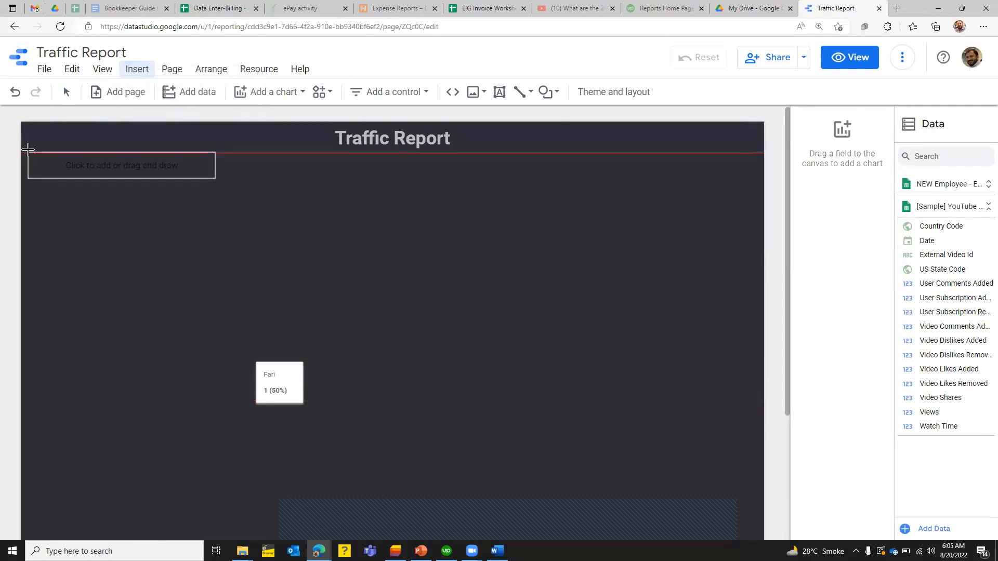
key(Escape)
click(27, 150)
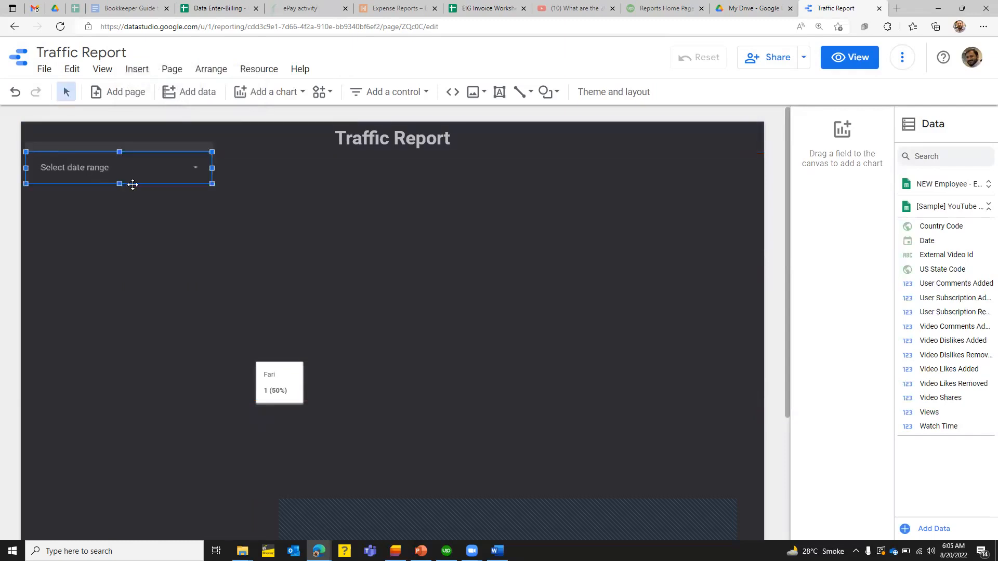
drag(212, 168, 158, 165)
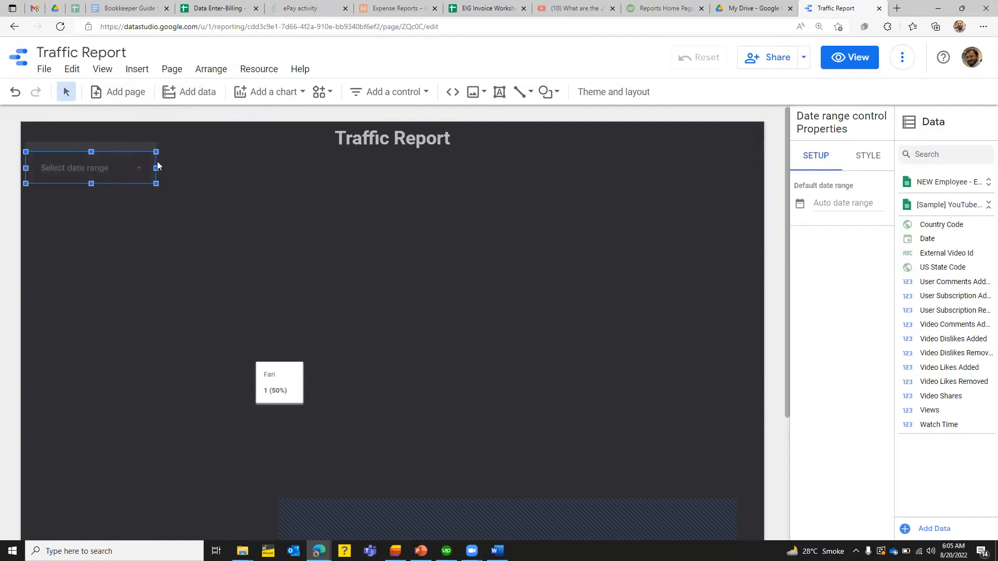
click(132, 233)
Examine the date range control's start and end date calendars without choosing a range.
click(138, 176)
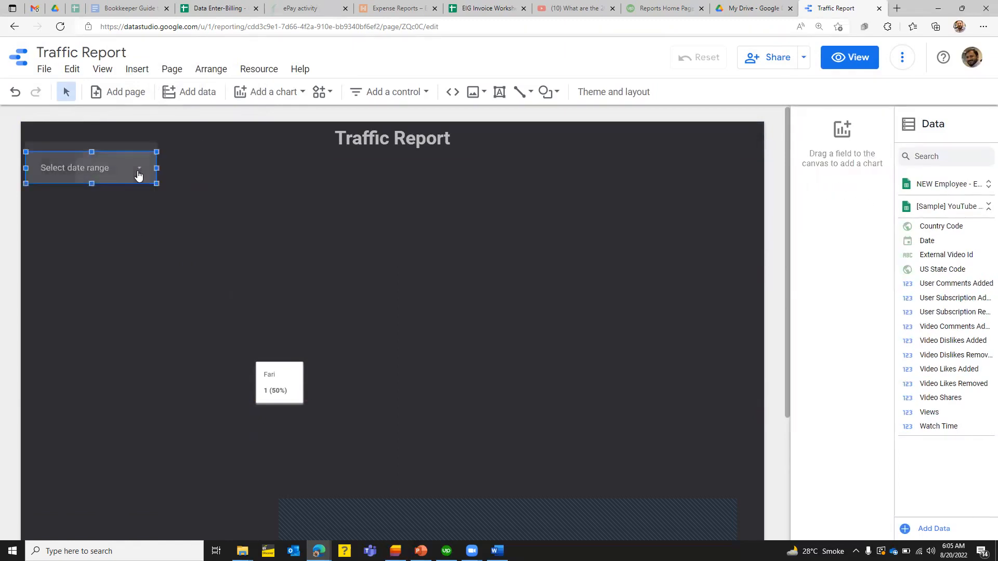
click(138, 176)
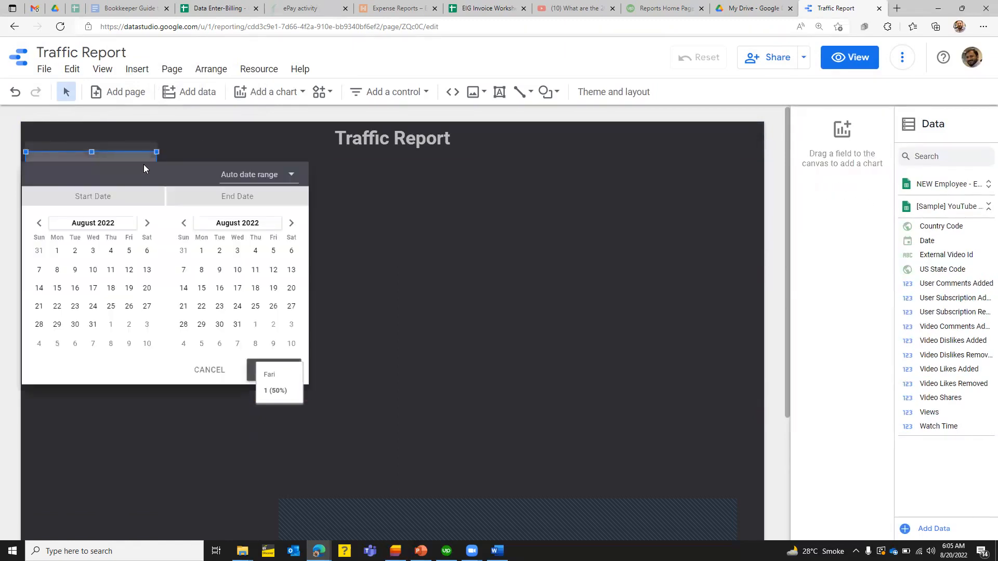
click(378, 262)
click(217, 281)
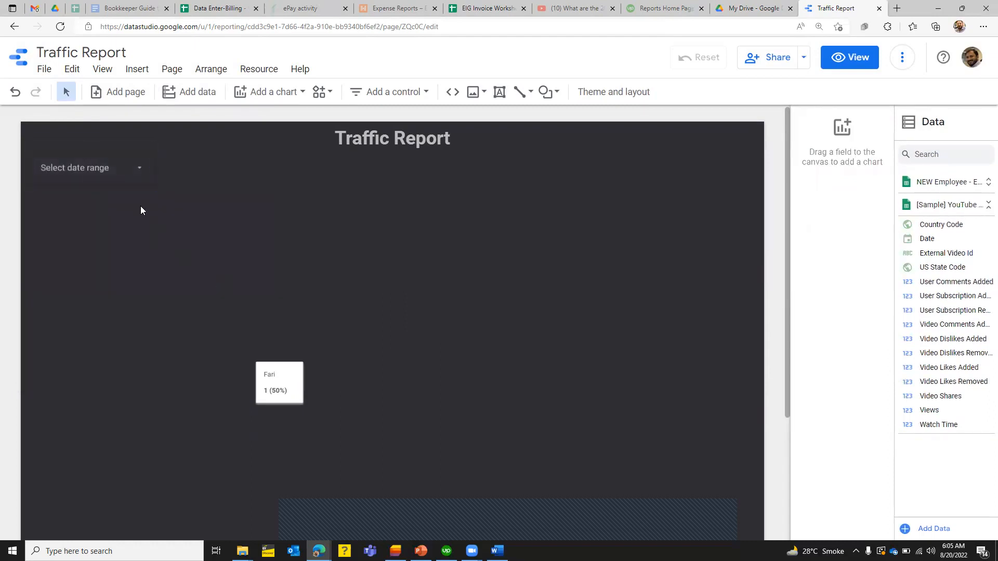
Make the date range control report-level.
click(143, 186)
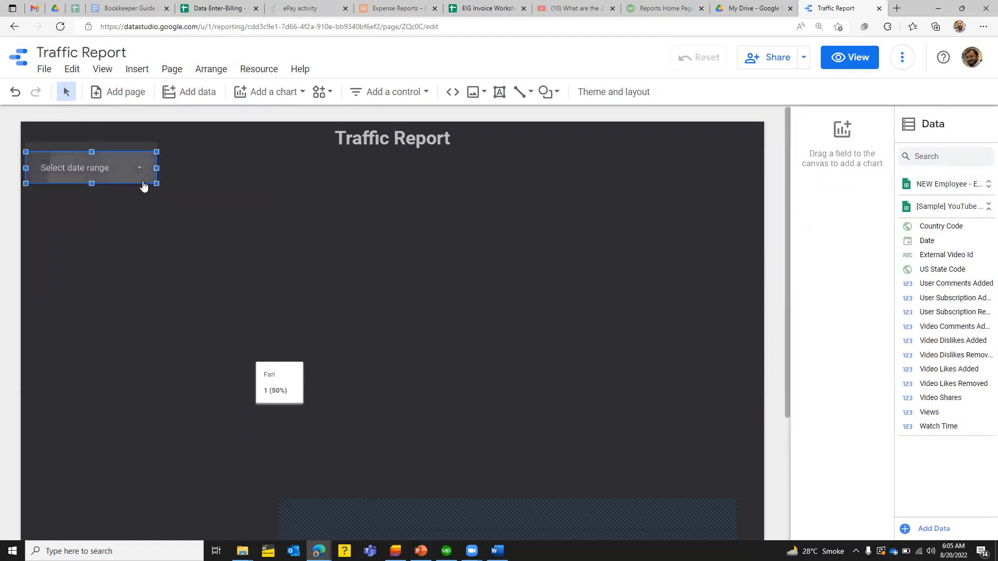
click(57, 180)
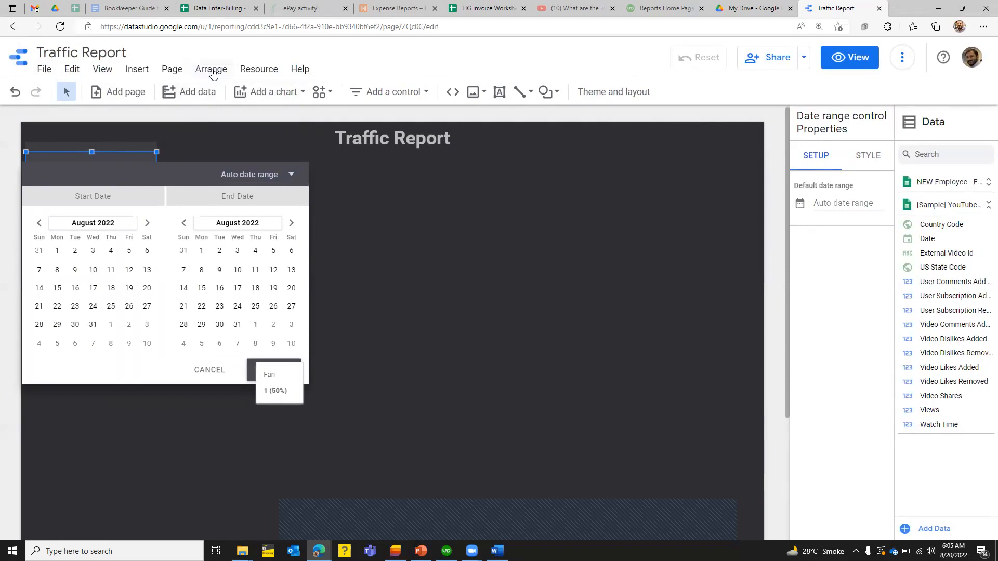
click(163, 155)
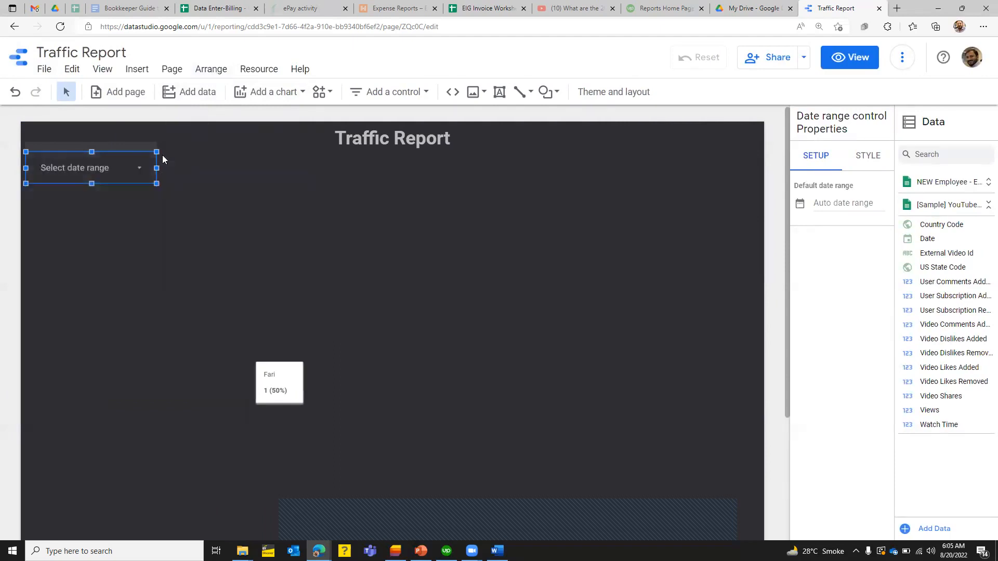
click(211, 70)
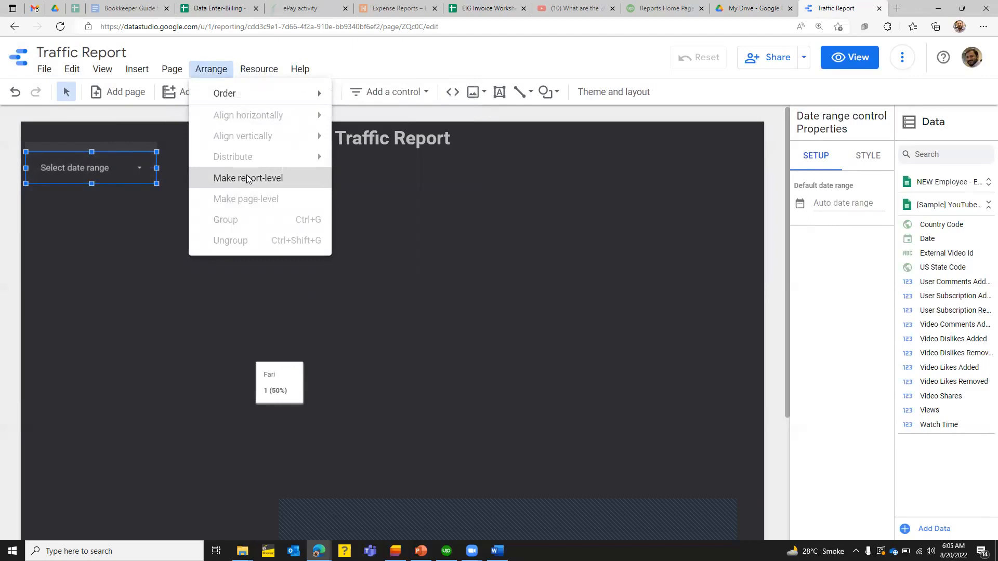
click(247, 179)
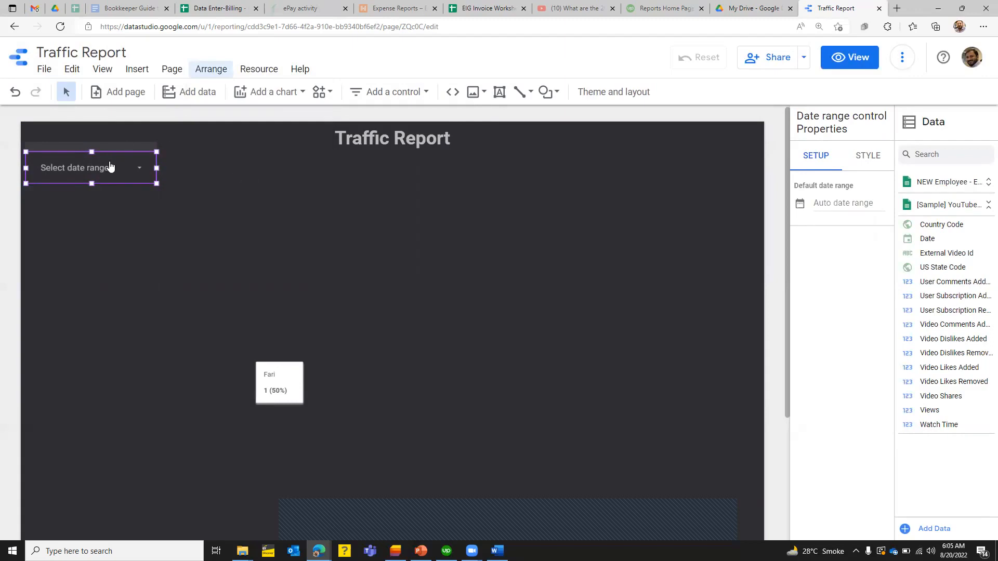
Move the date range control flush against the page's left edge.
drag(107, 161, 106, 159)
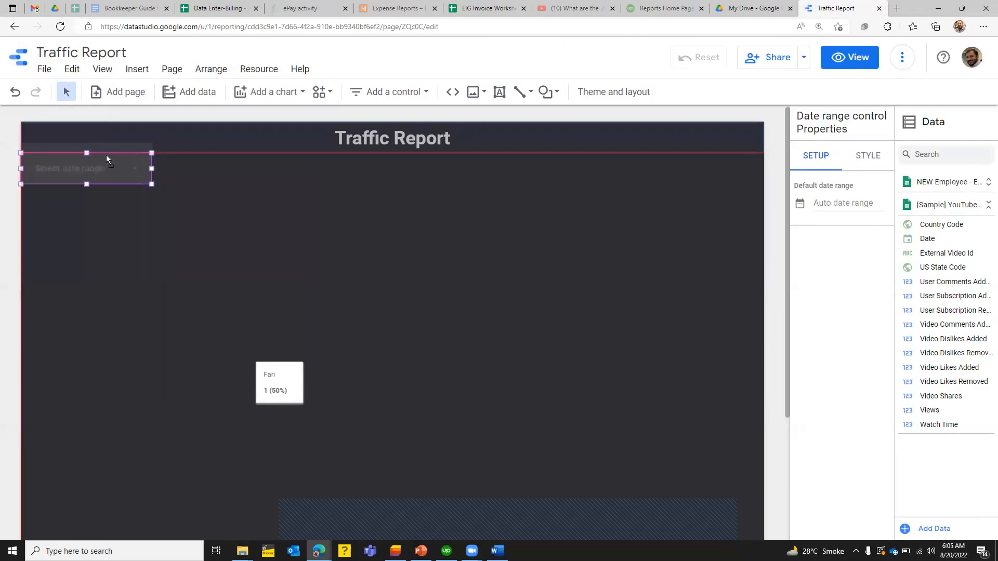
click(229, 179)
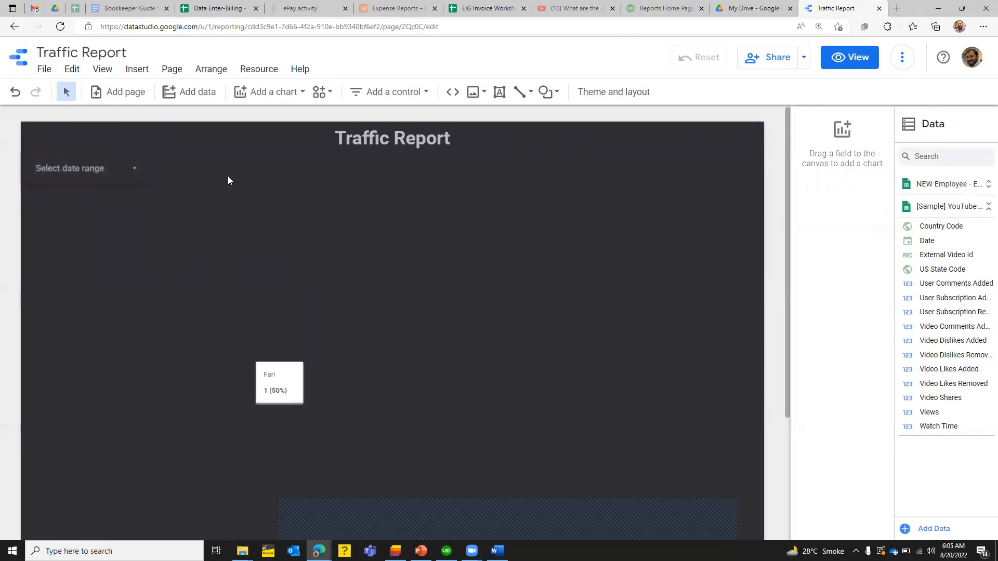
Insert a US State Code drop-down list control directly beside the date range control and narrow it to fit its label.
click(133, 73)
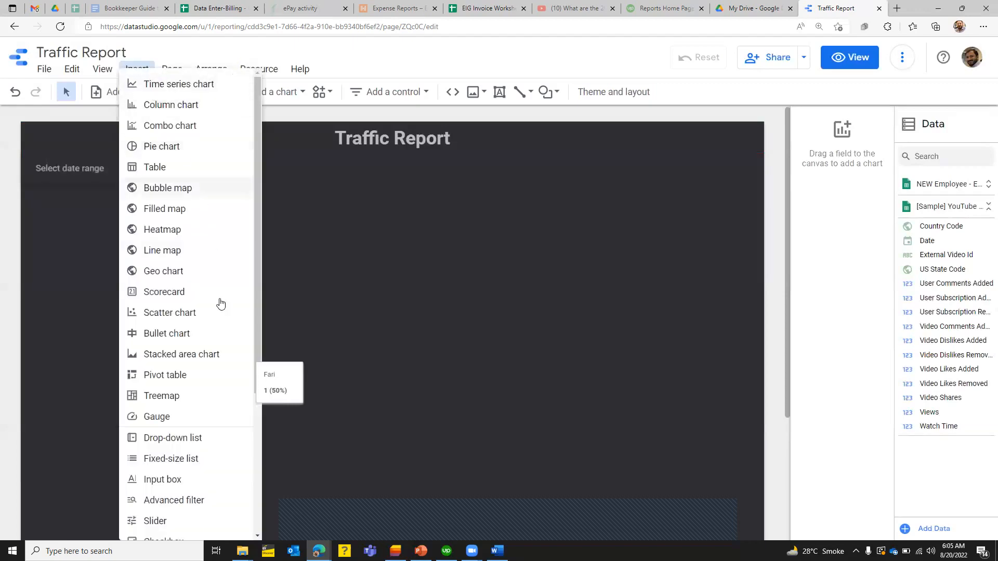
click(173, 438)
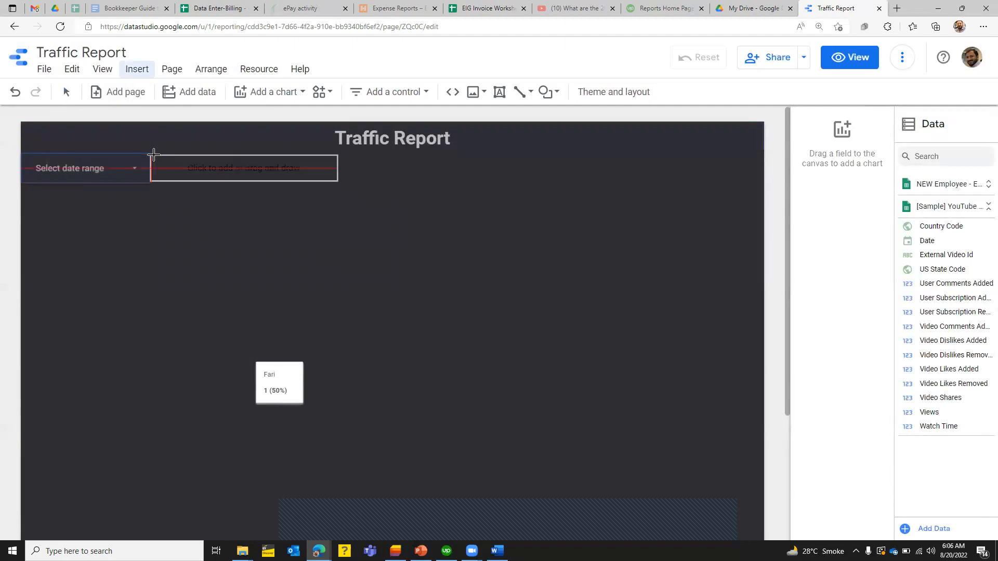
key(Escape)
click(154, 159)
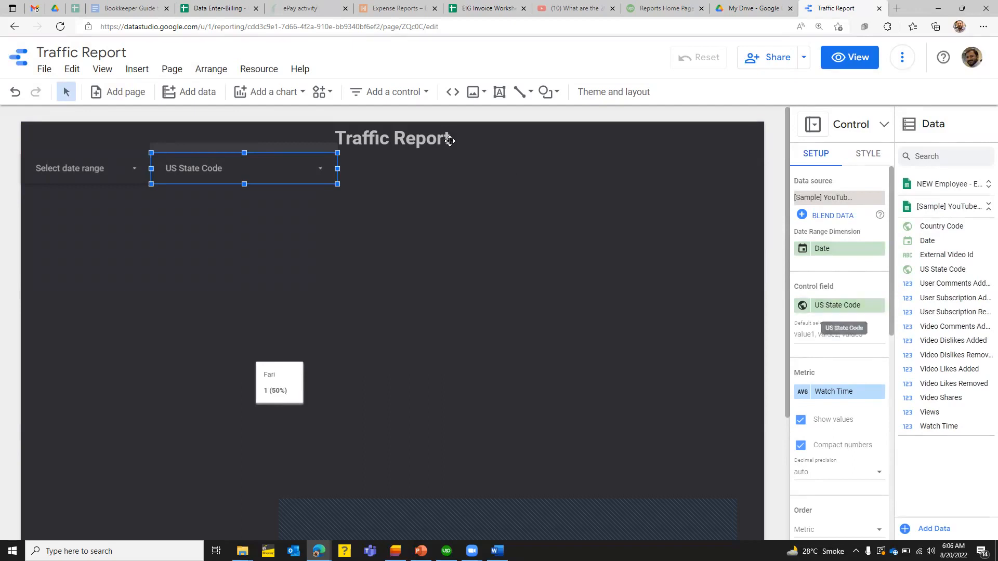
click(321, 173)
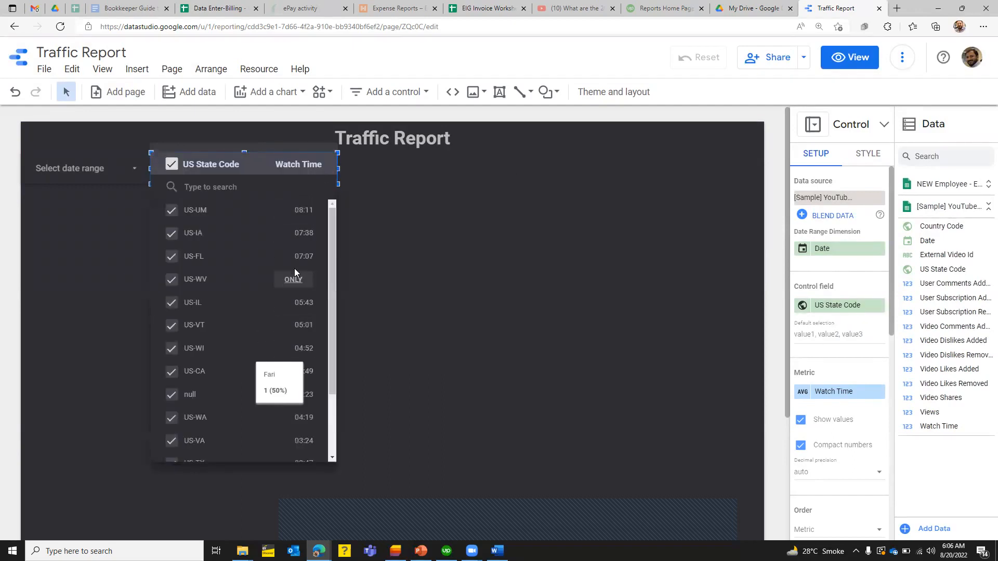
click(338, 168)
drag(339, 168, 334, 168)
drag(251, 166, 268, 167)
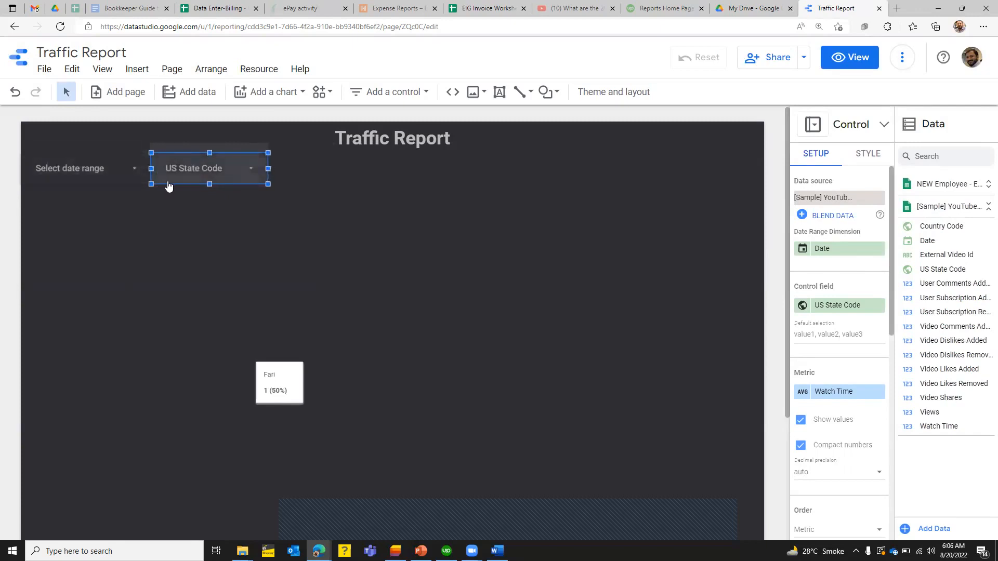
Examine the date range control's style settings, including label fonts, background, border and padding.
click(130, 179)
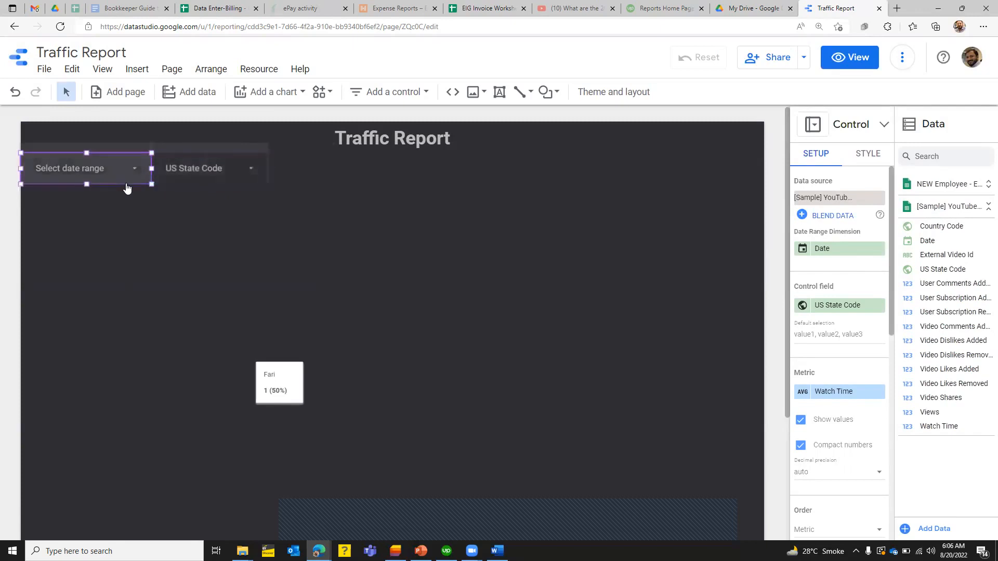
click(869, 154)
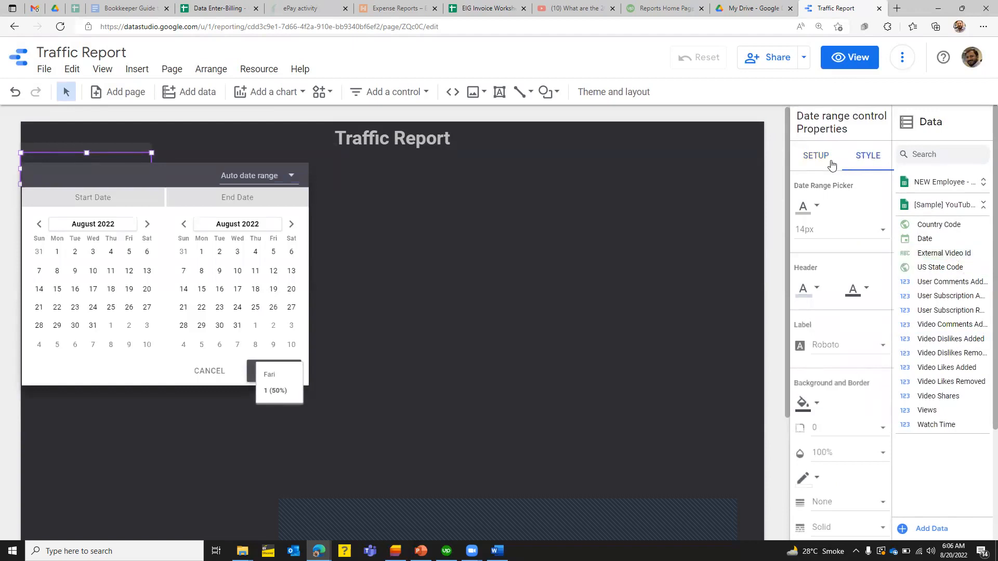
click(890, 347)
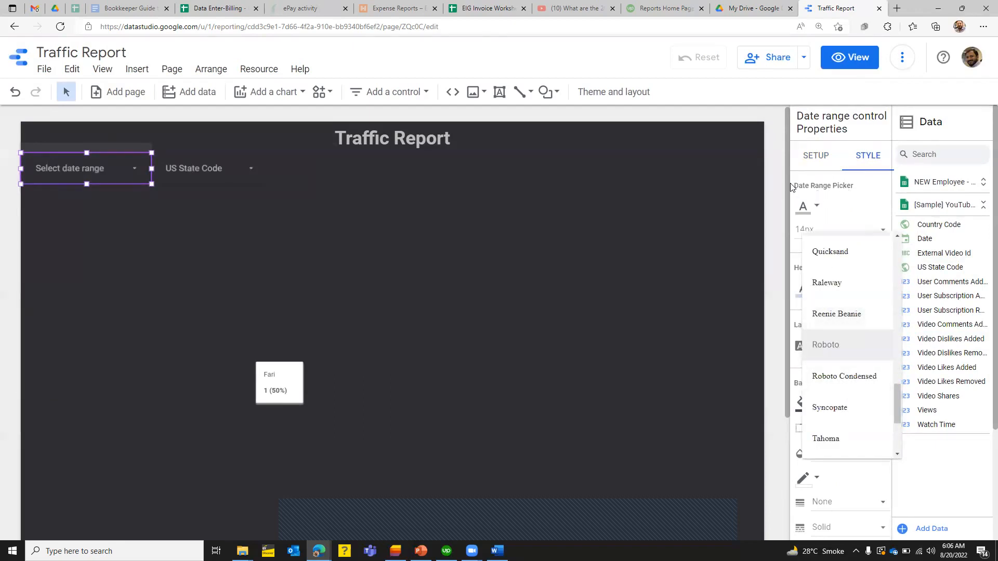
click(891, 211)
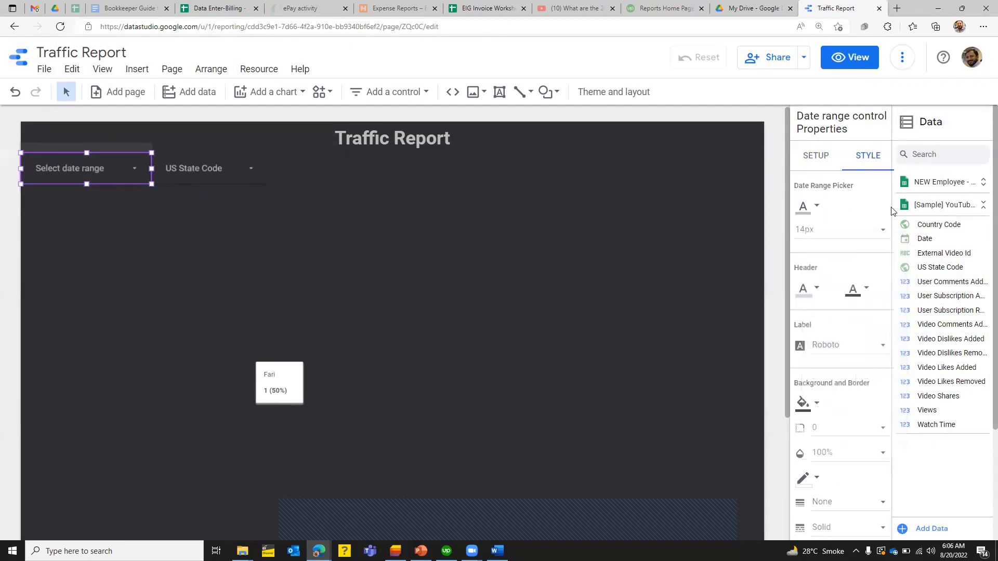
scroll(983, 271, down, 3)
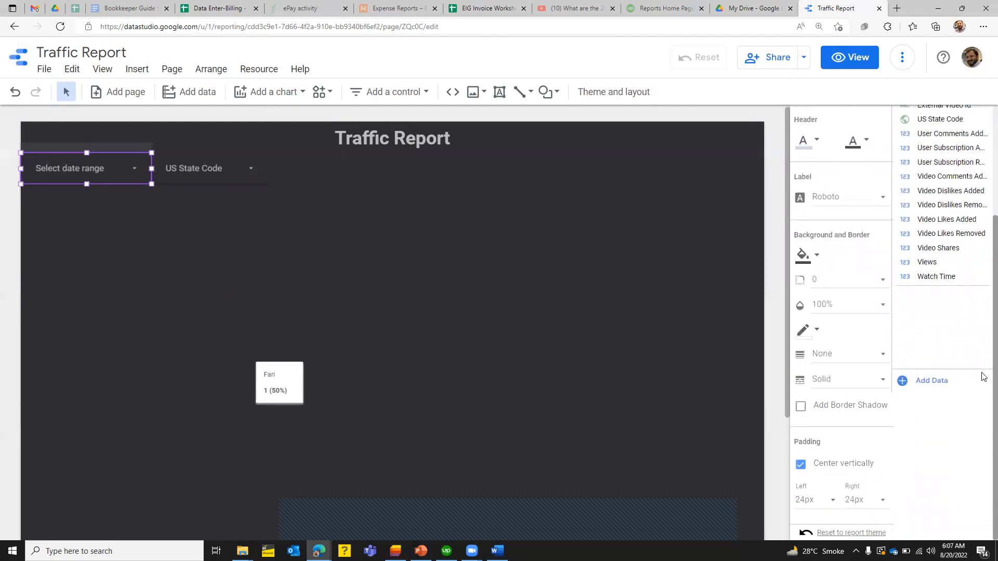
scroll(983, 214, up, 3)
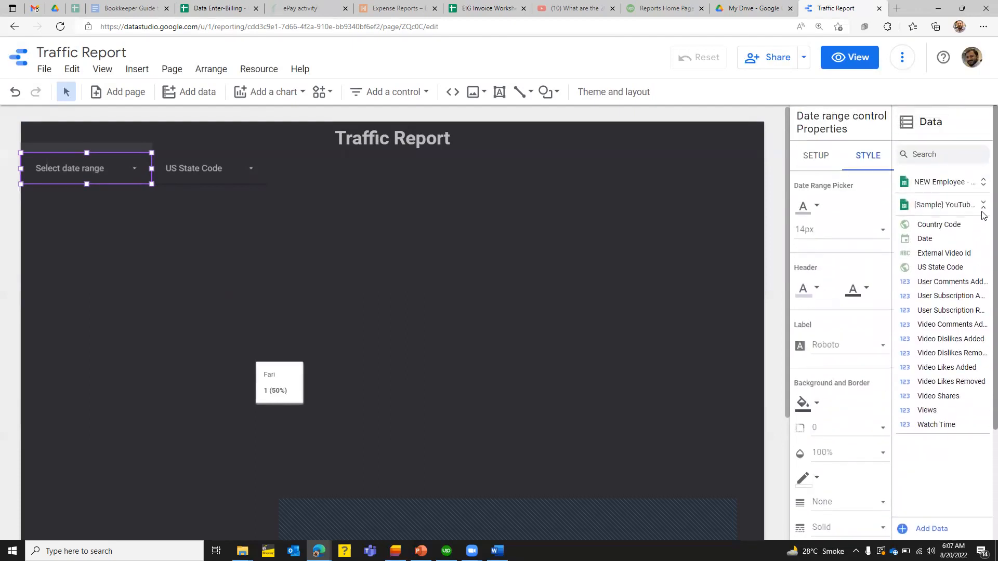
Remove the Watch Time metric from the US State Code drop-down control and check its list of state codes.
click(198, 168)
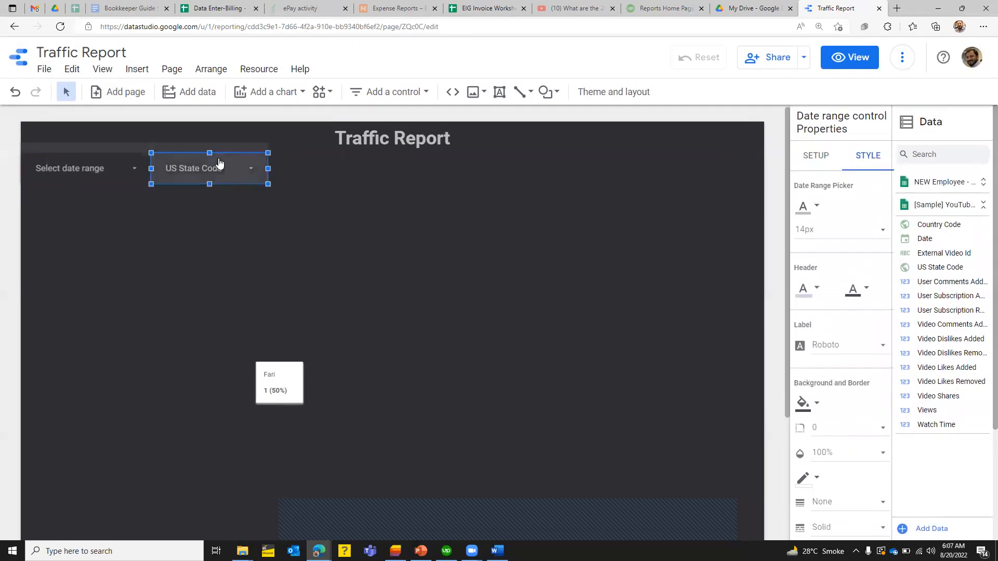
click(199, 171)
click(192, 165)
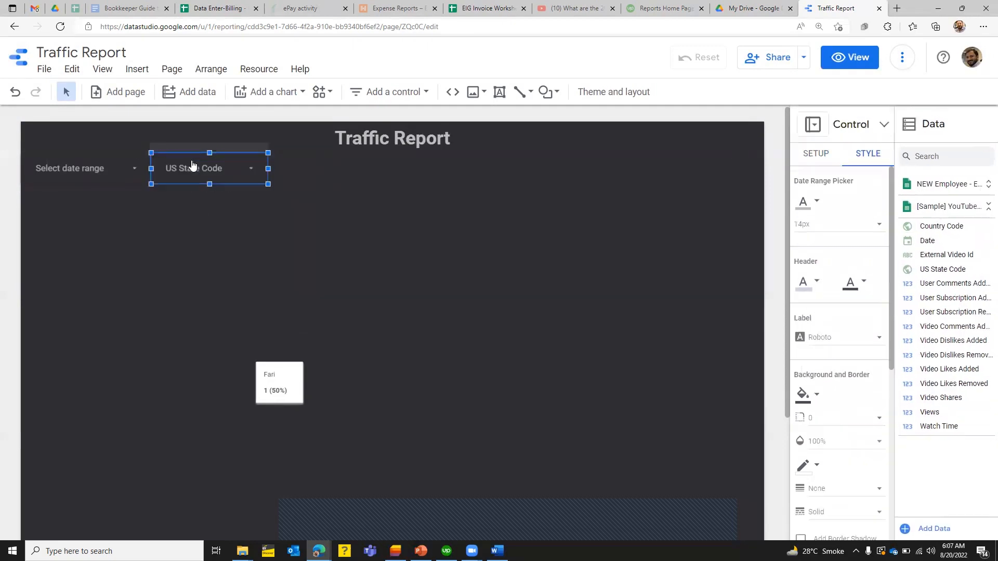
drag(209, 184, 209, 152)
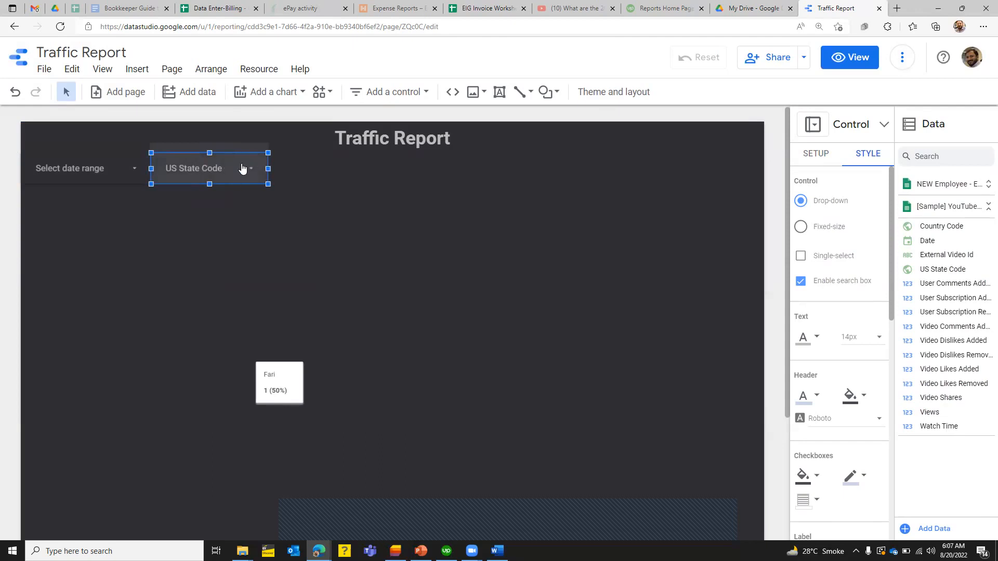
click(812, 149)
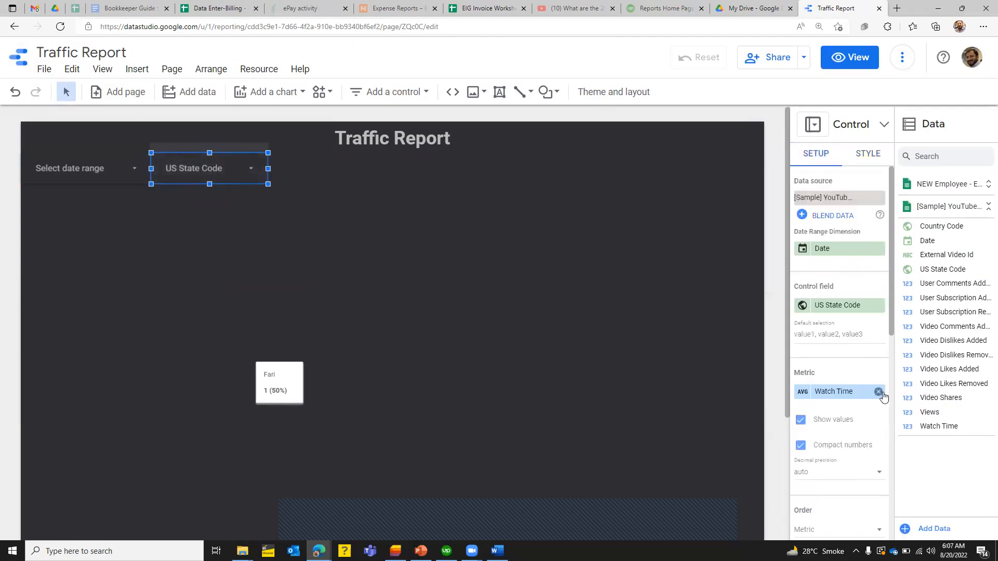
click(879, 392)
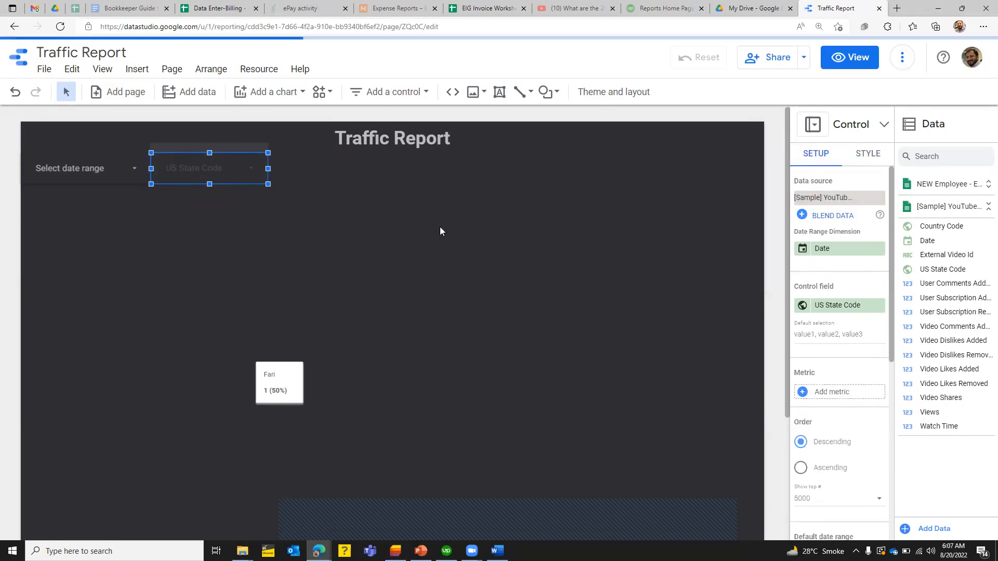
click(253, 169)
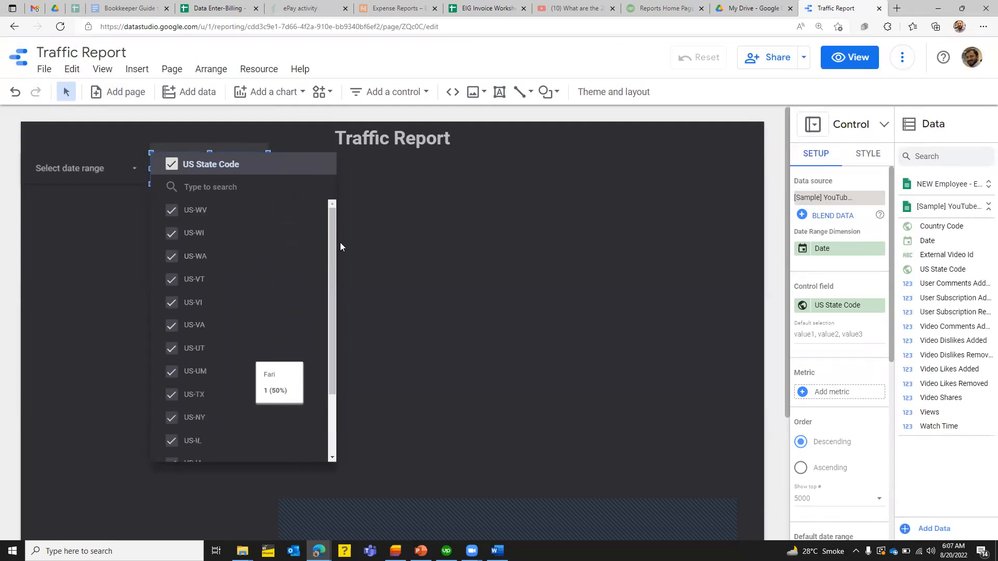
drag(333, 250, 332, 353)
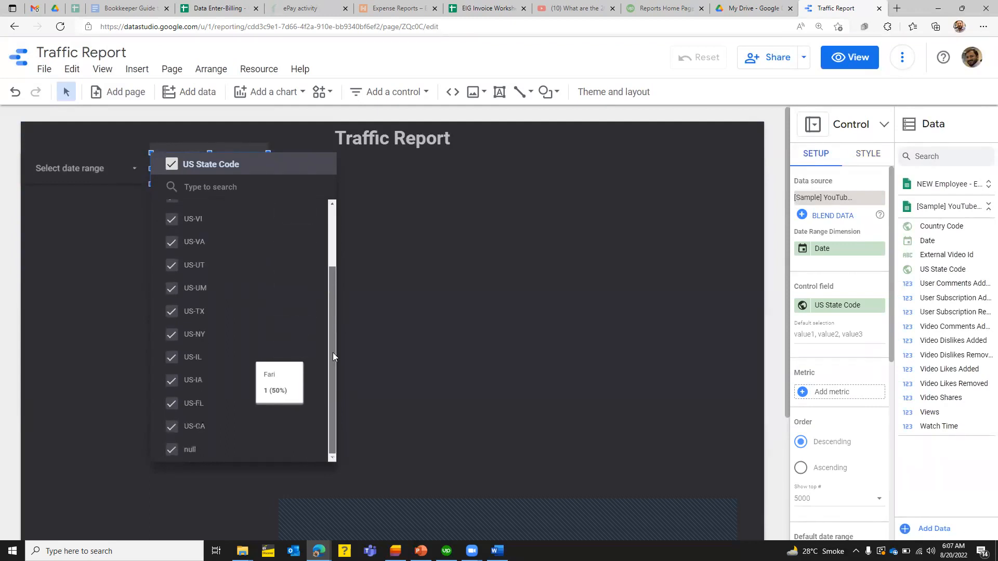
click(410, 241)
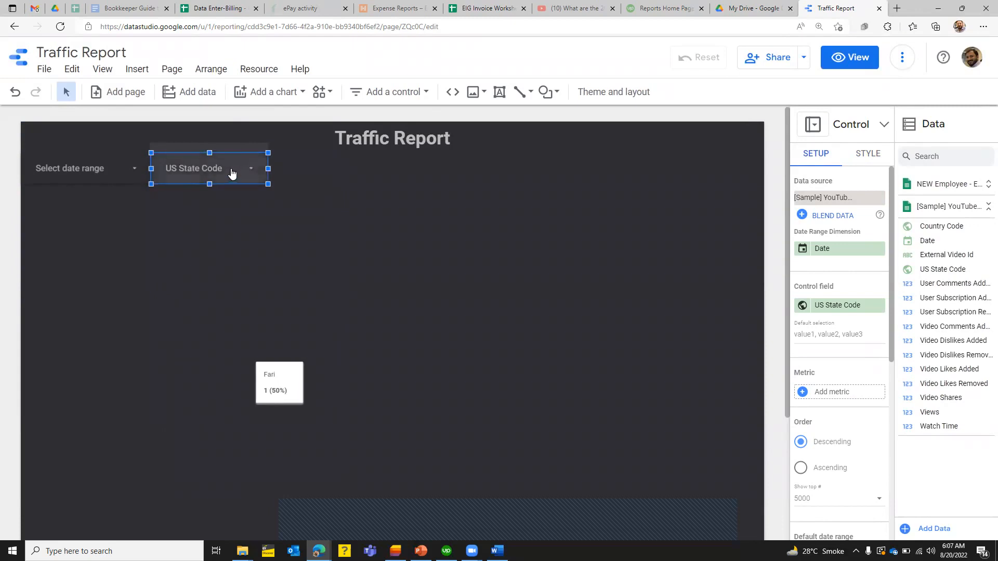
Make the US State Code drop-down control report-level.
click(210, 71)
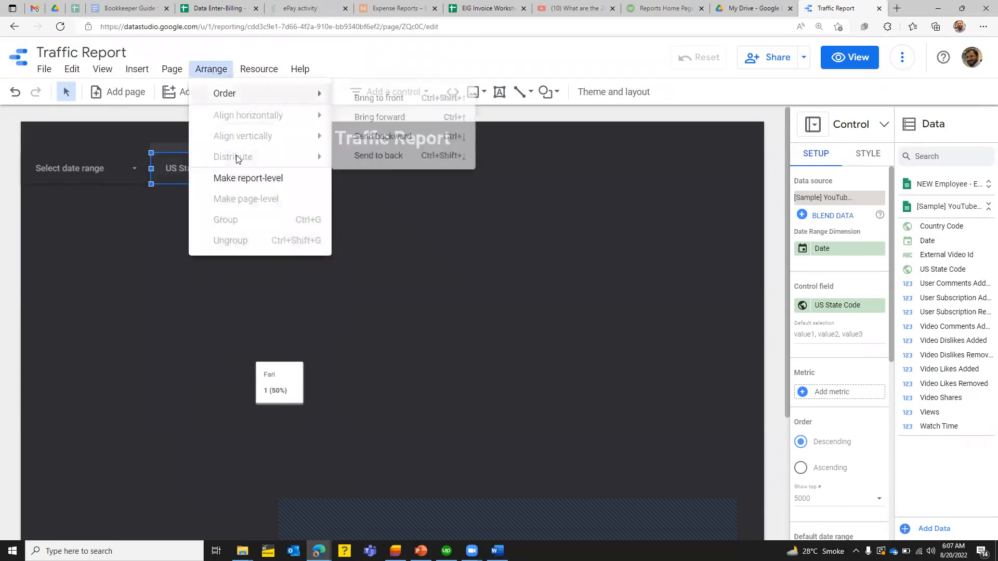
click(225, 177)
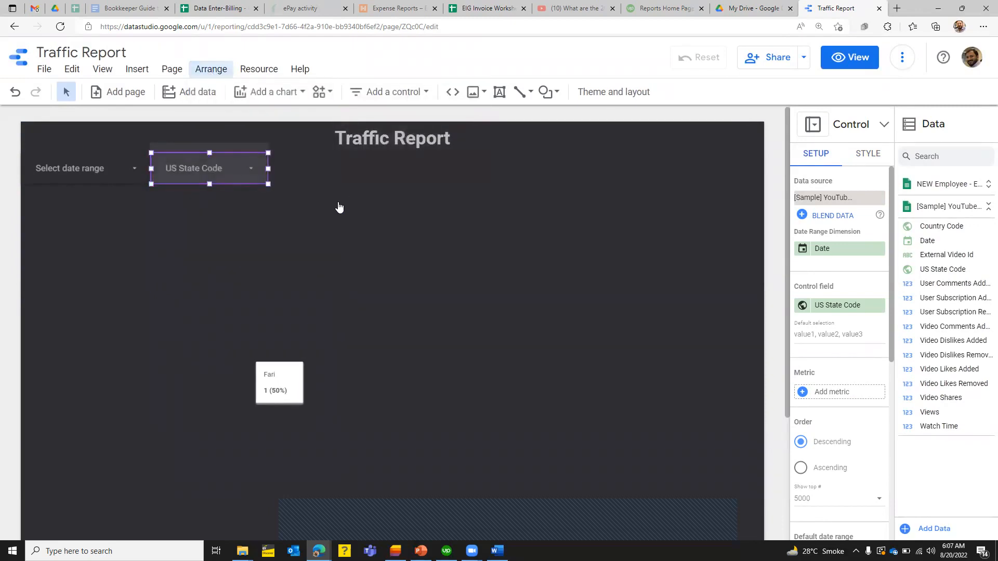
click(223, 214)
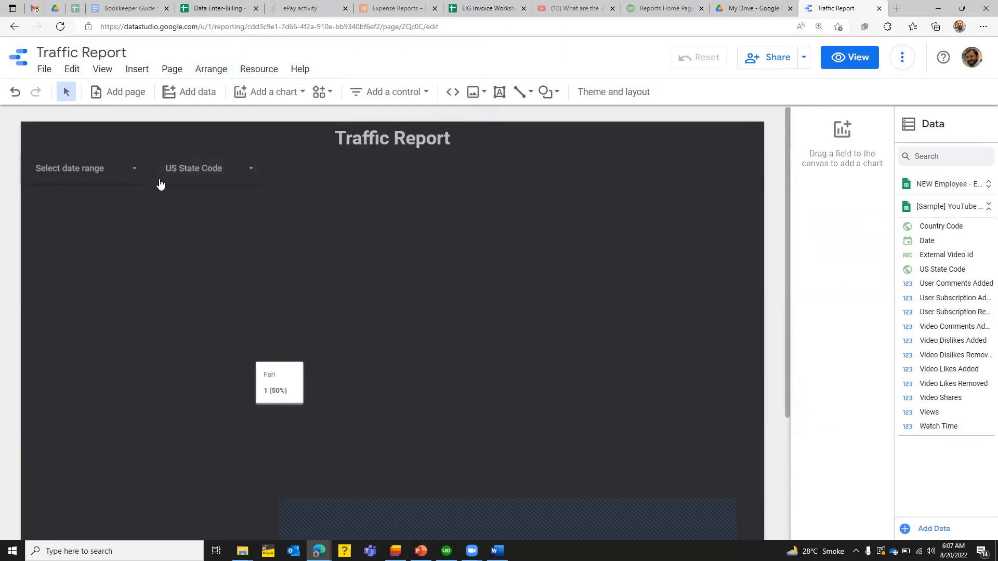
Insert another drop-down list control beside the US State Code control and set its control field to Country Code.
click(138, 69)
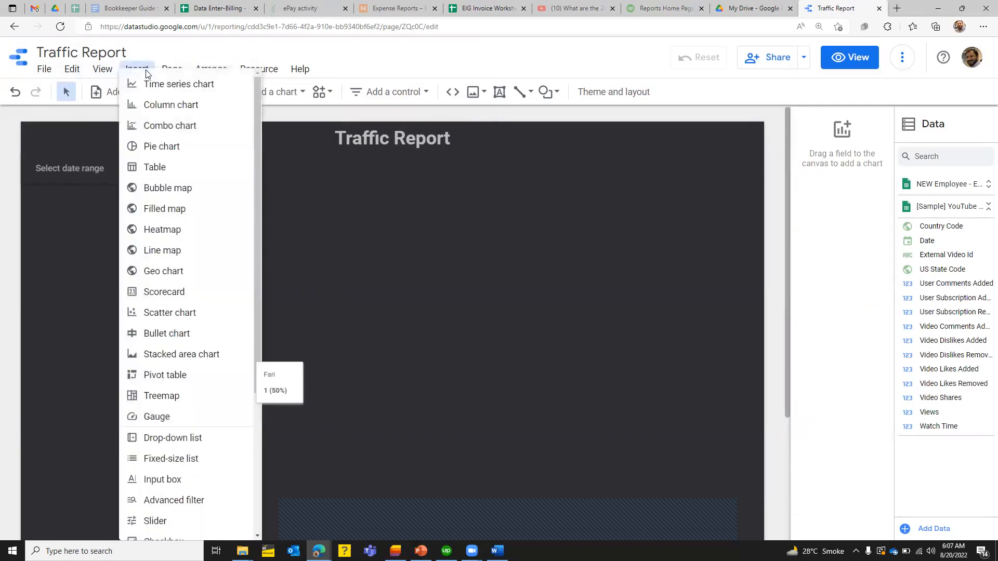
click(190, 440)
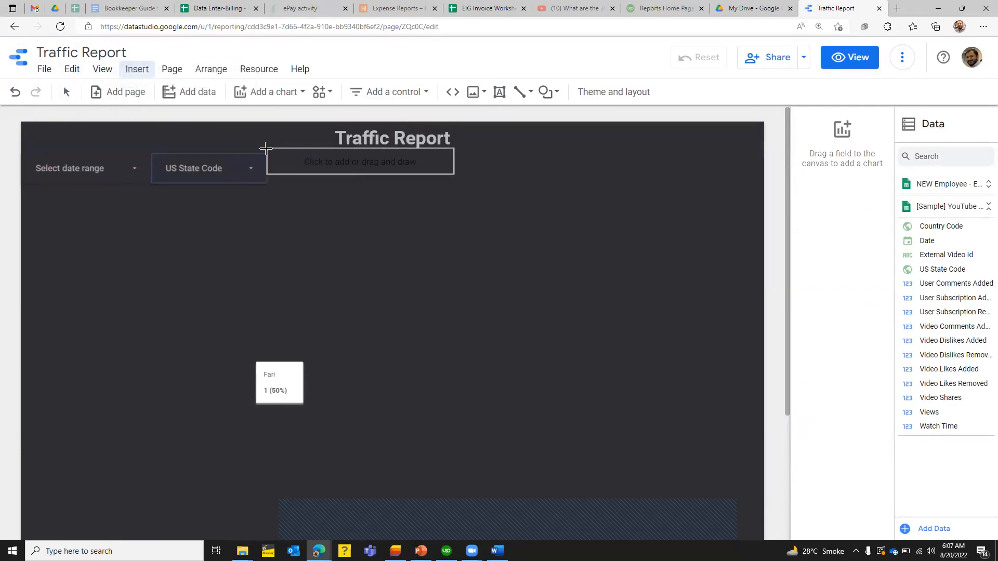
click(266, 152)
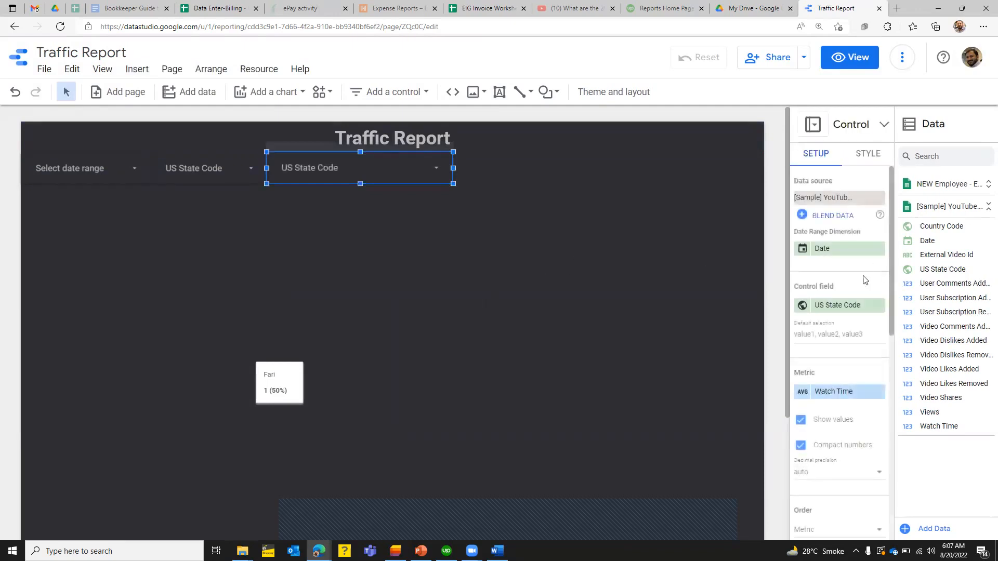
click(843, 306)
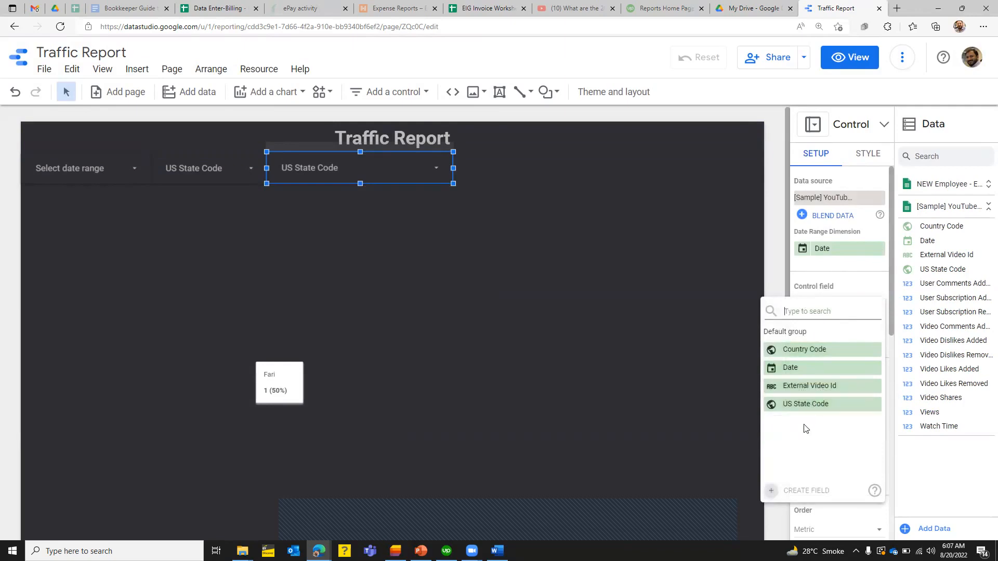
click(820, 350)
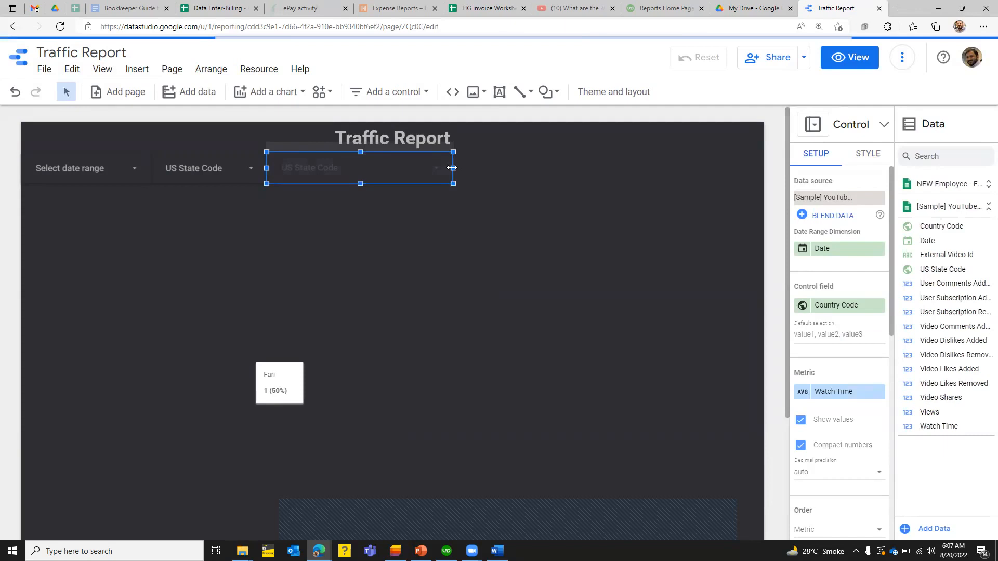
Narrow the Country Code control so its full label still fits, and open its list of values.
drag(452, 168, 380, 166)
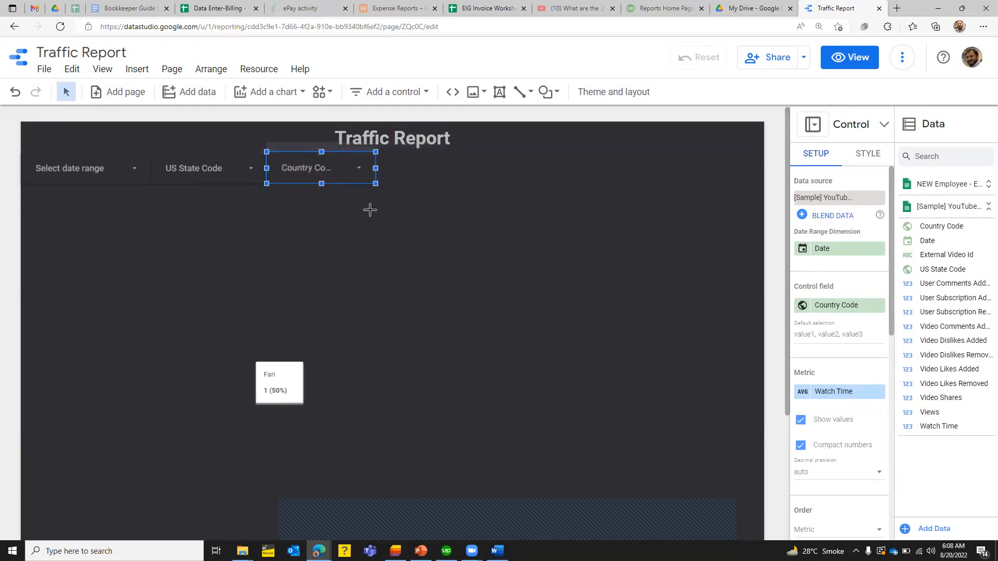
click(340, 192)
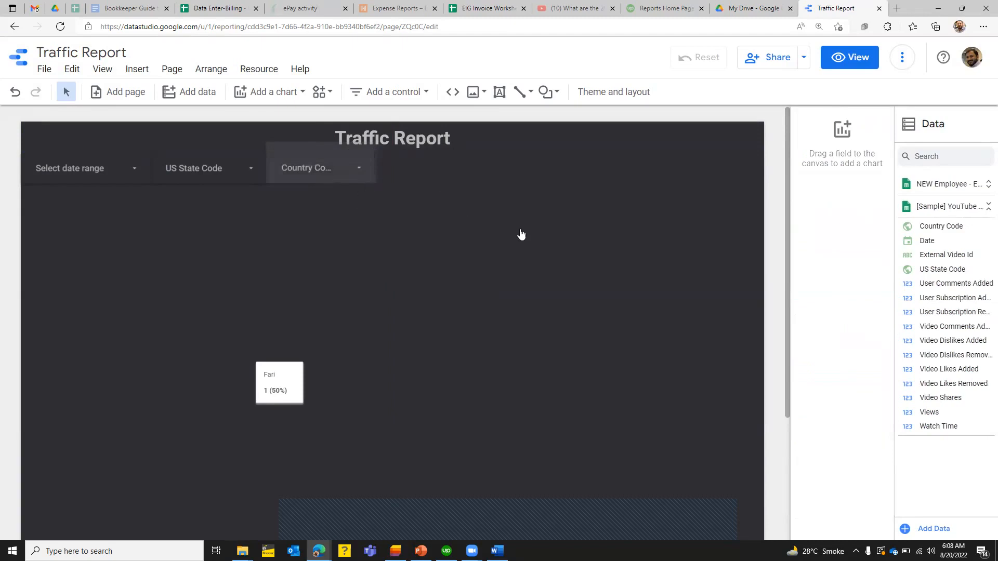
click(351, 174)
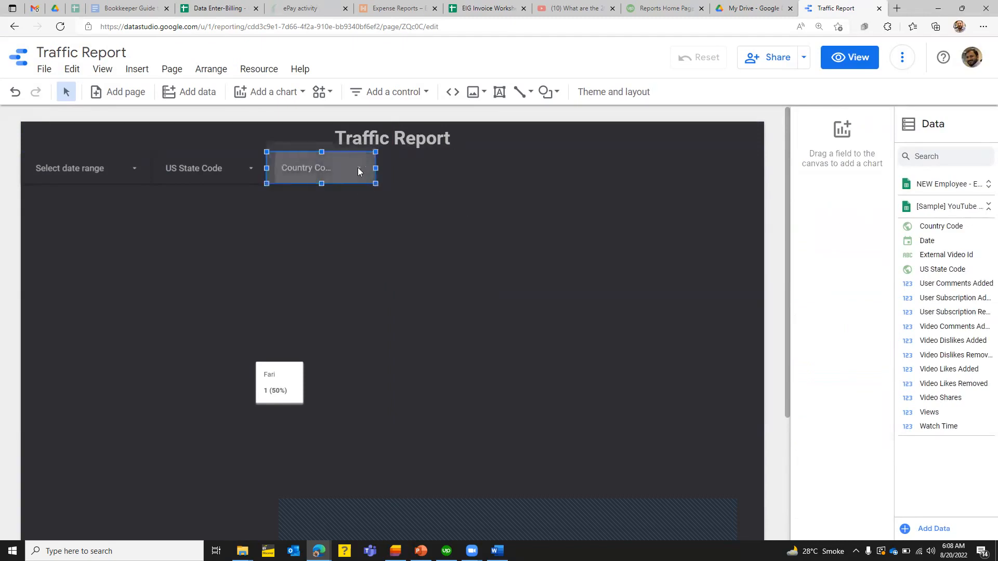
click(409, 163)
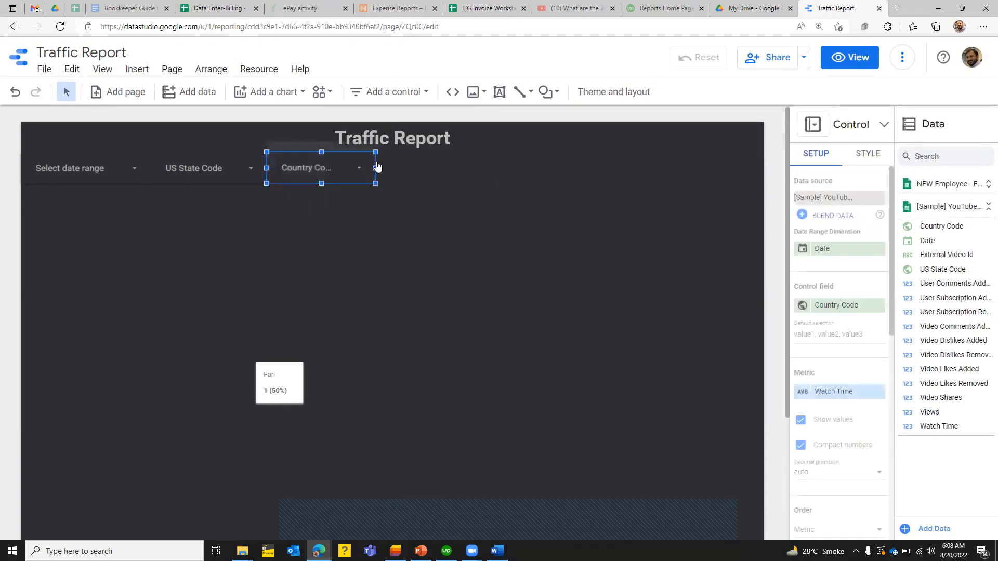
drag(377, 167, 385, 167)
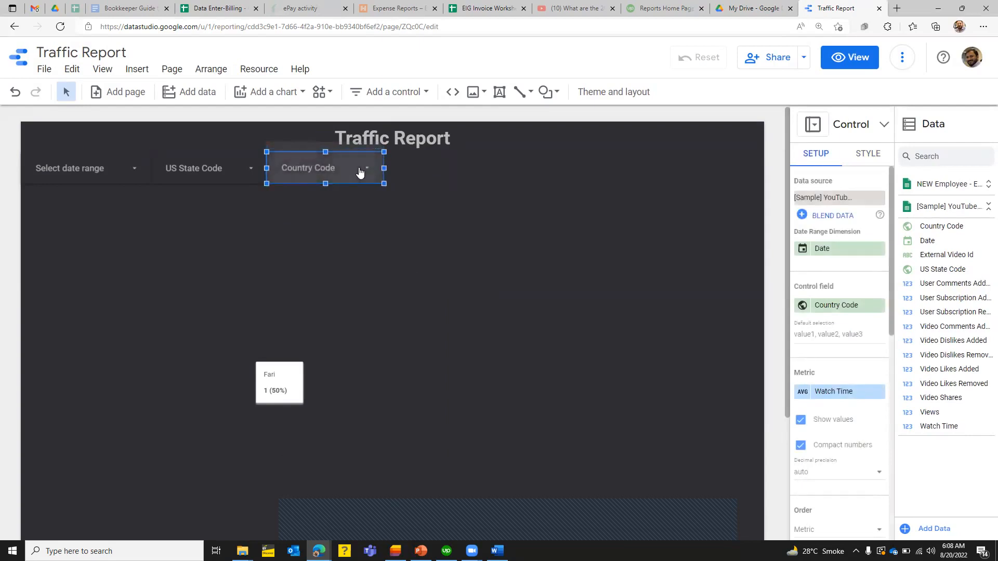
click(360, 172)
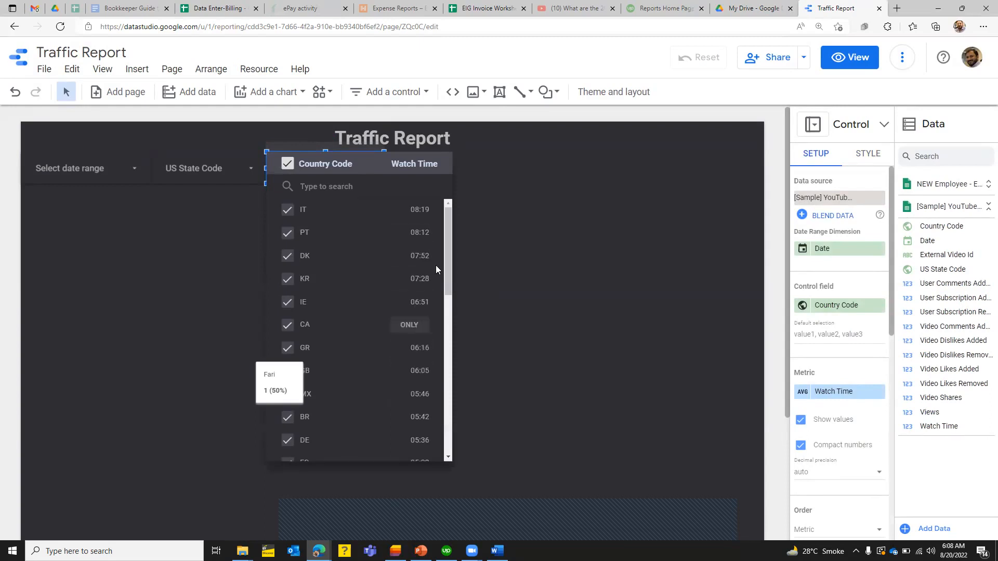
Remove the Watch Time metric from the Country Code drop-down control and check its list of country codes.
click(879, 392)
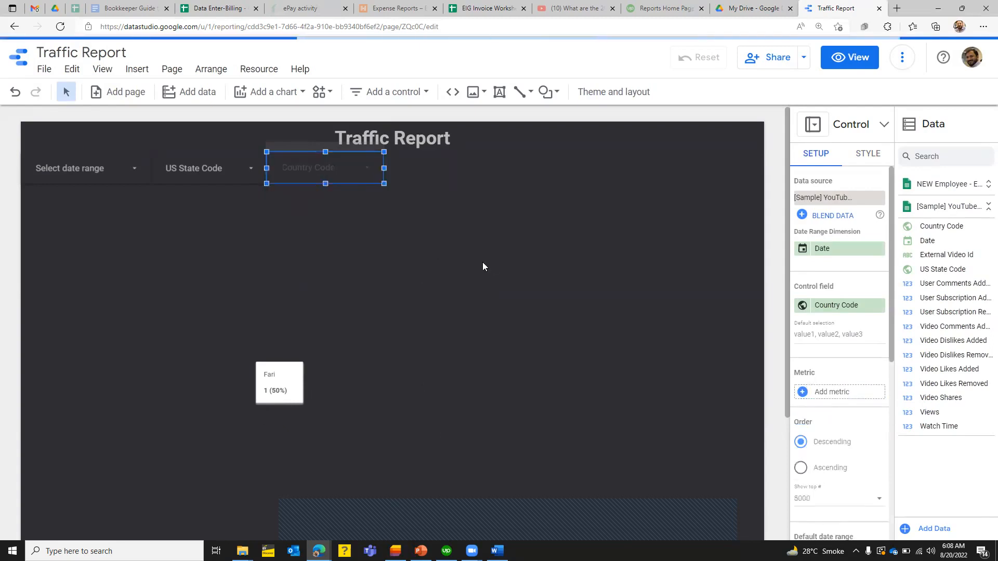
click(369, 169)
drag(446, 240, 453, 208)
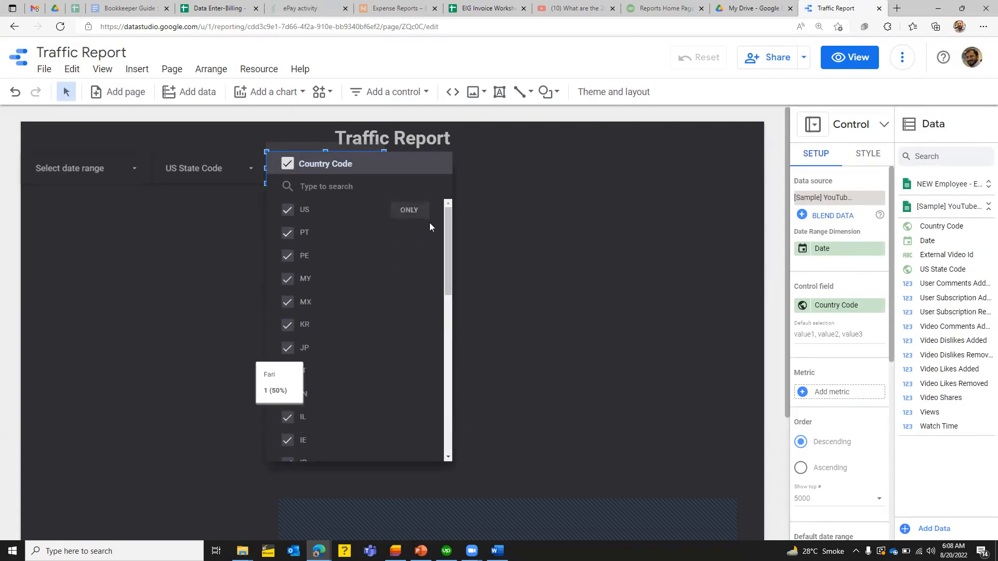
click(504, 228)
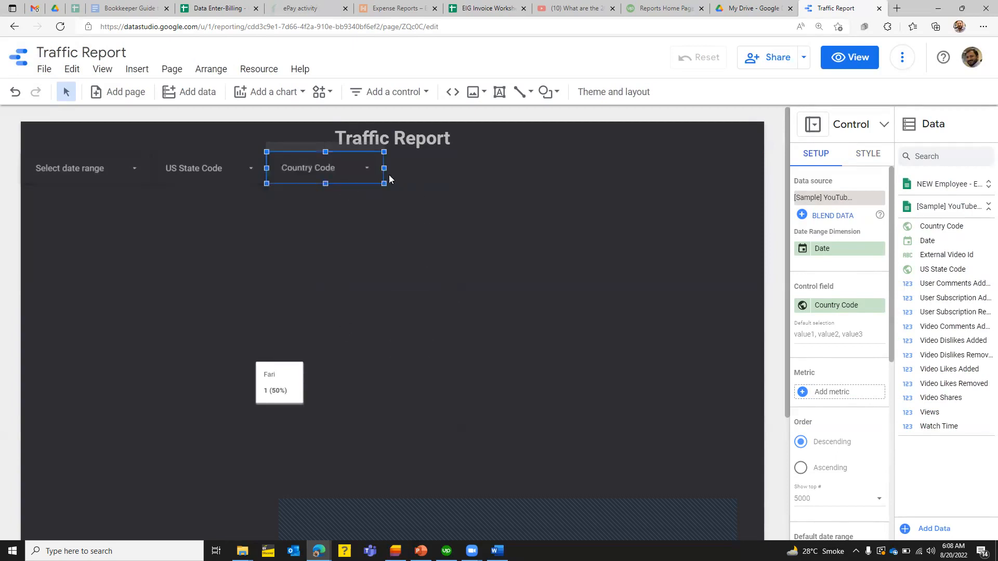
Make the Country Code drop-down control report-level.
click(221, 70)
click(249, 178)
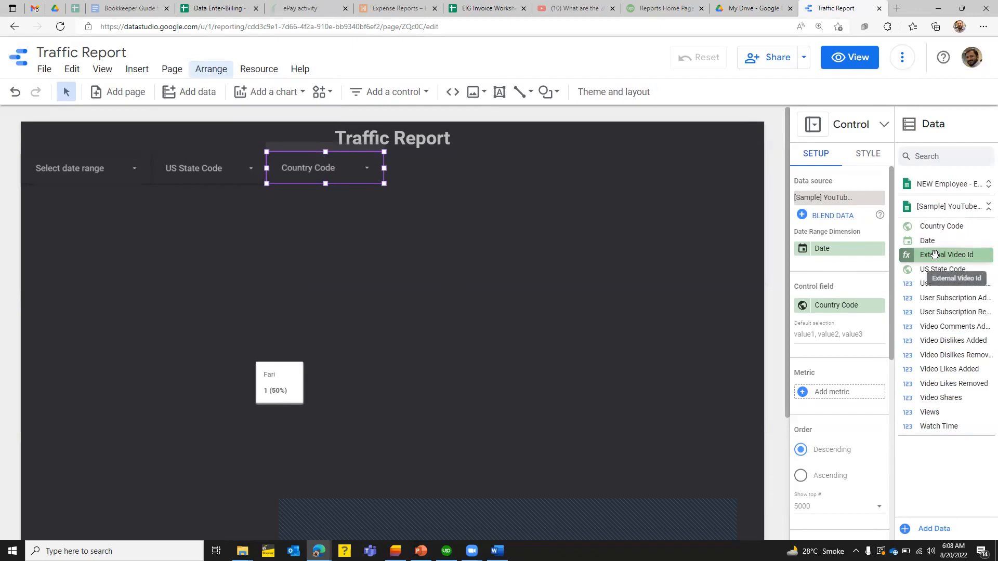
click(567, 232)
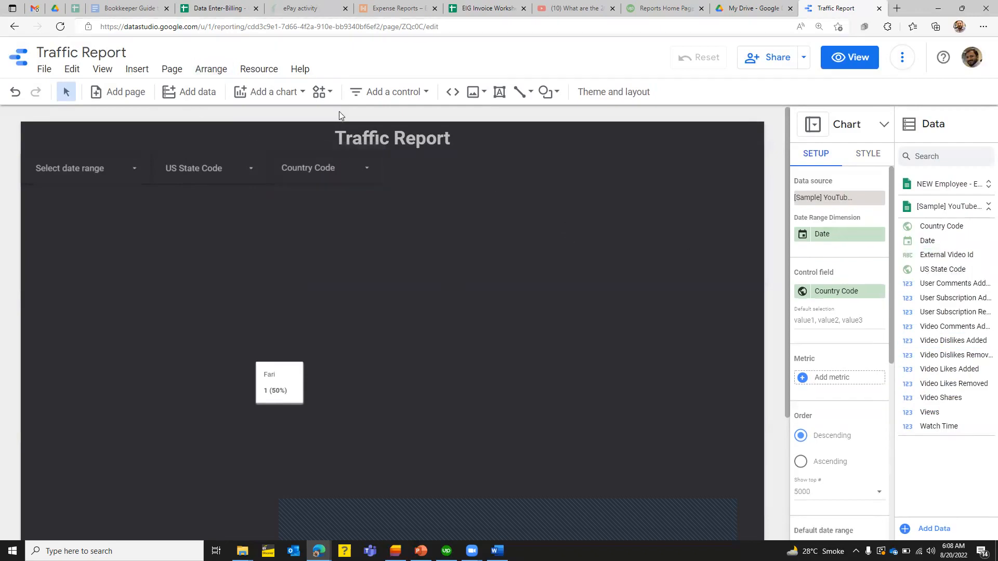
Insert a drop-down list control beside the Country Code control, without a metric and with External Video Id as its control field.
click(138, 70)
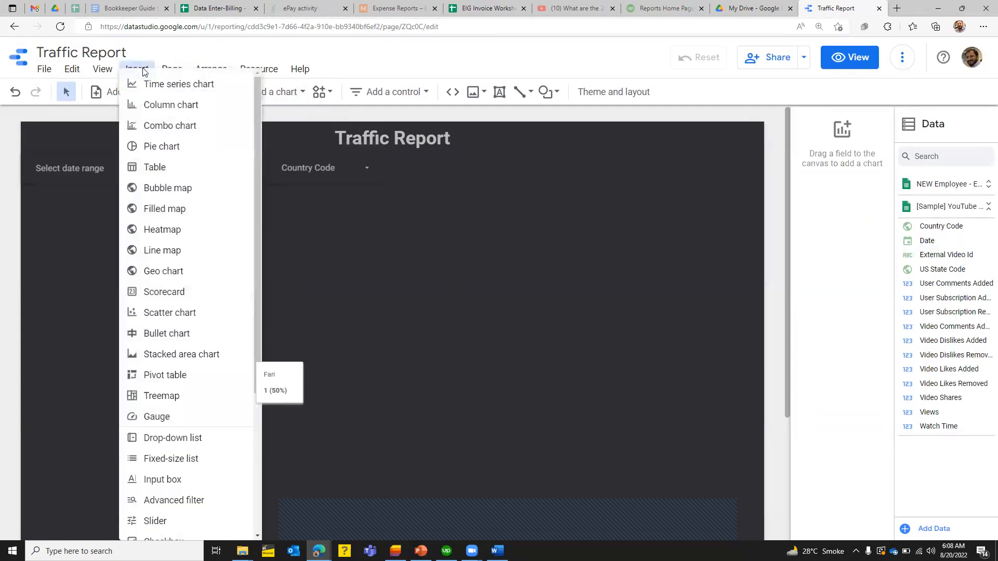
click(172, 438)
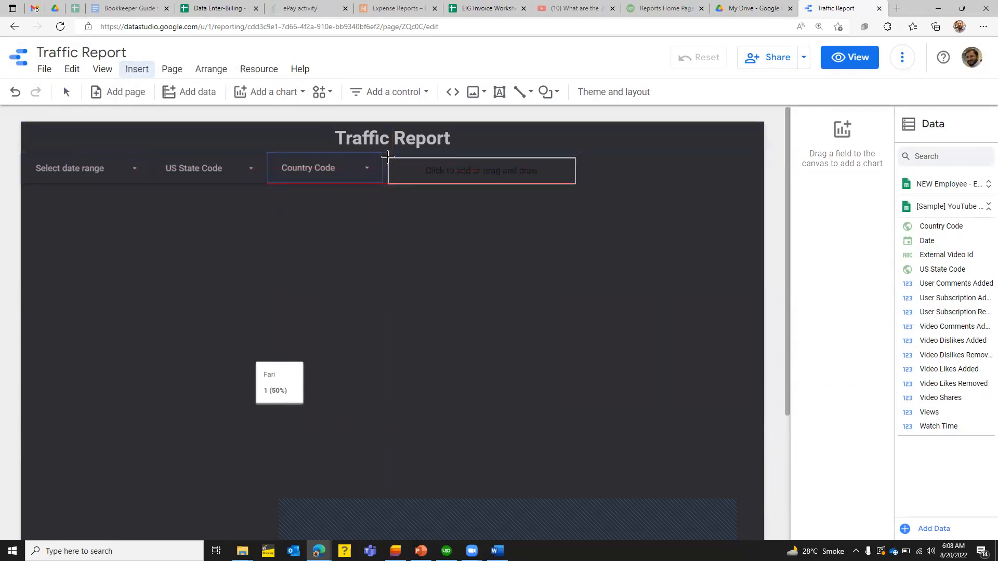
click(387, 157)
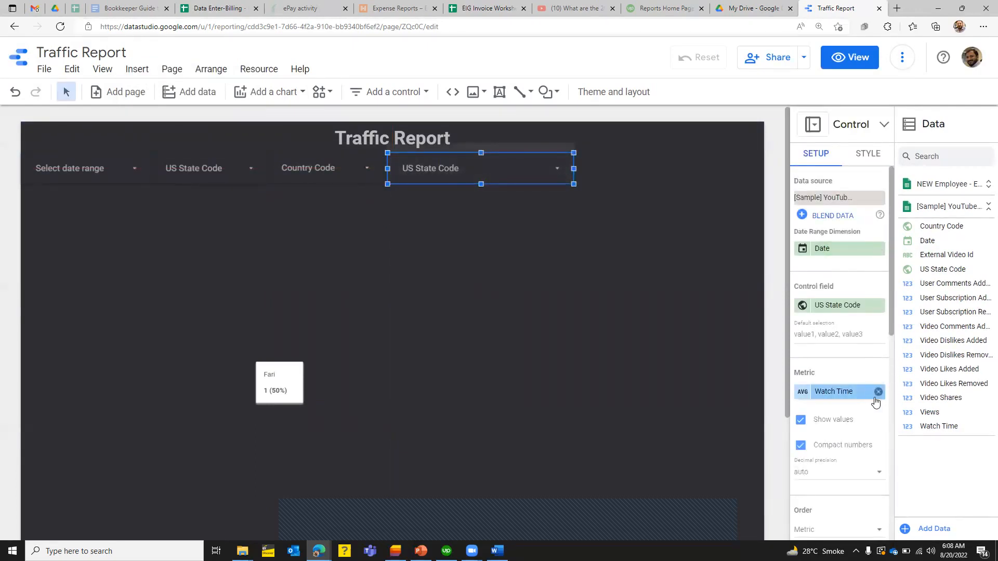
click(878, 392)
click(843, 307)
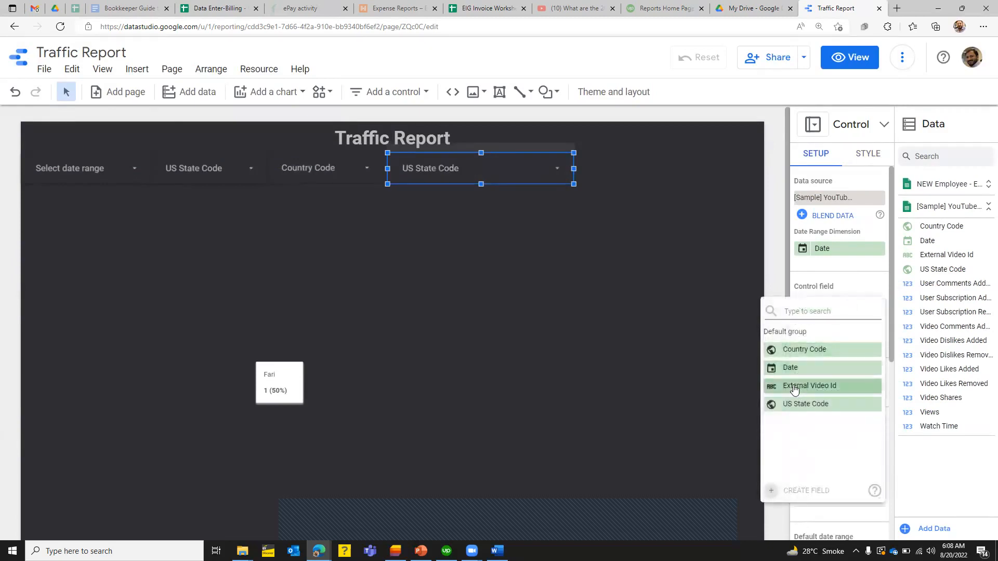
click(798, 386)
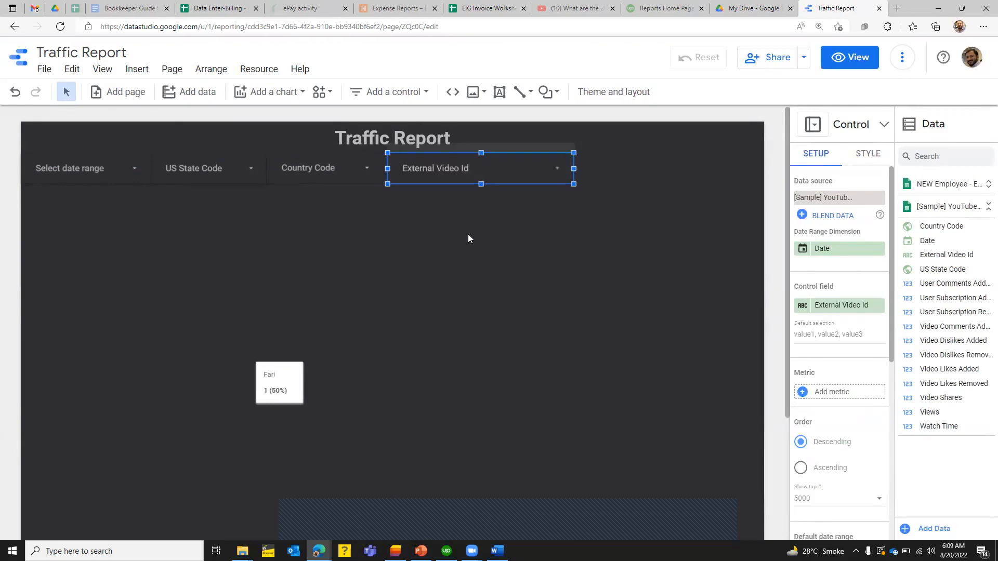
Narrow the External Video Id control so its full label still fits.
click(468, 234)
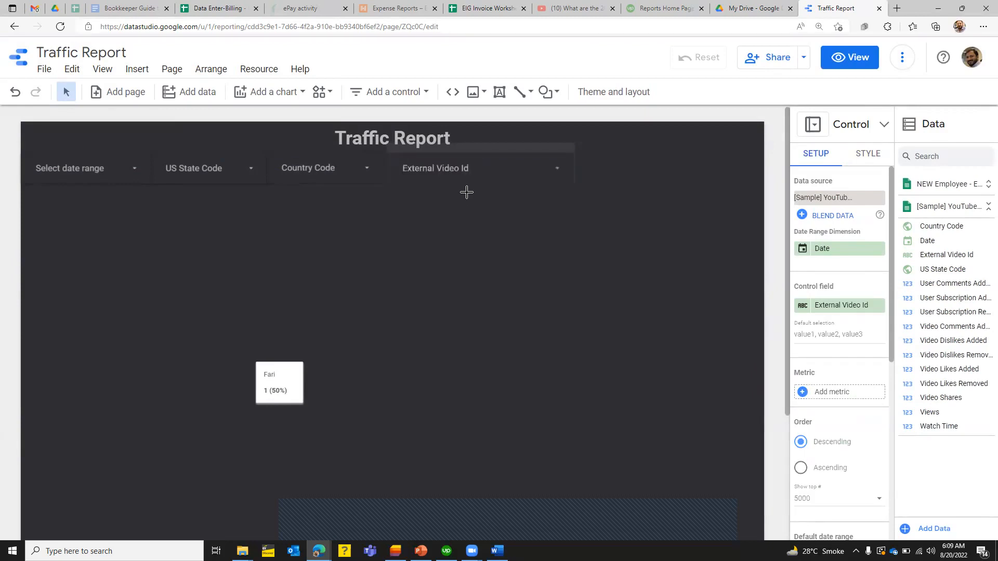
click(567, 169)
drag(569, 168, 515, 167)
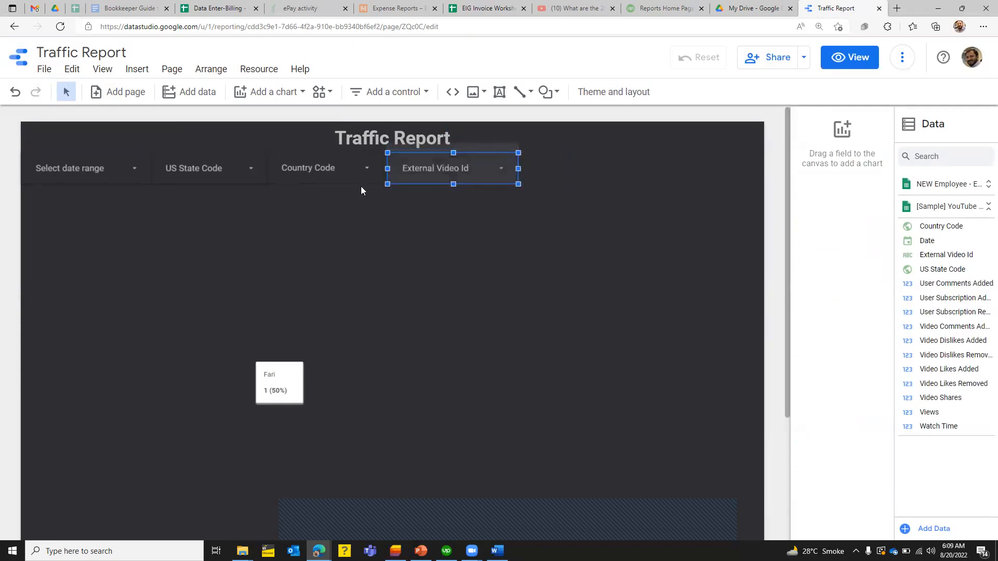
Move the External Video Id control to the right edge of the report page and make it report-level.
drag(506, 178, 652, 185)
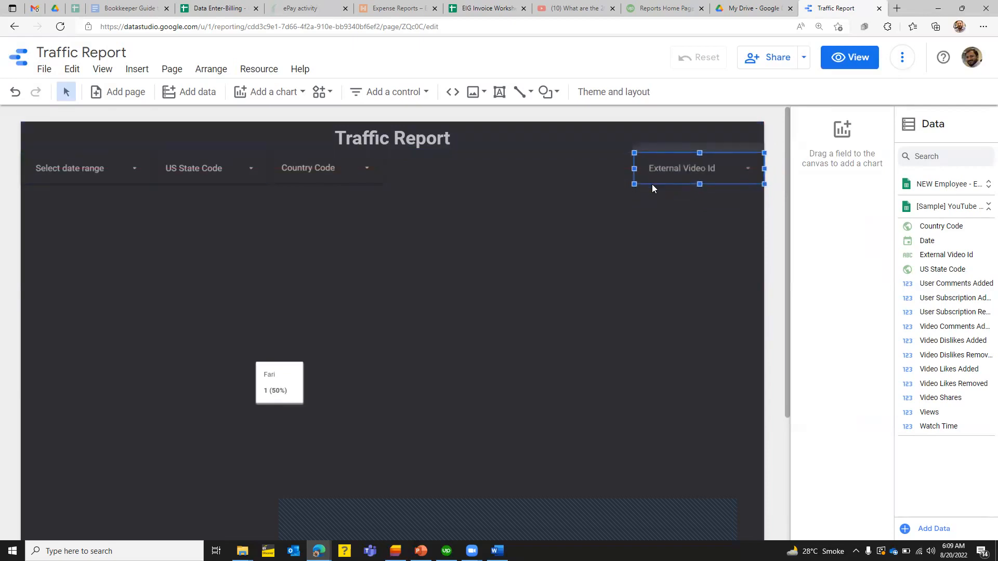
click(211, 71)
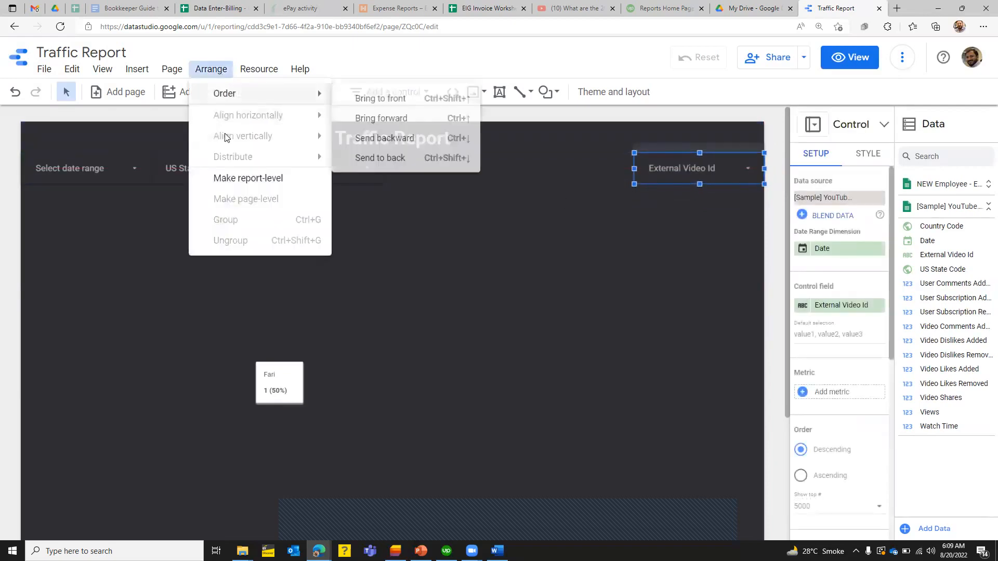
click(221, 179)
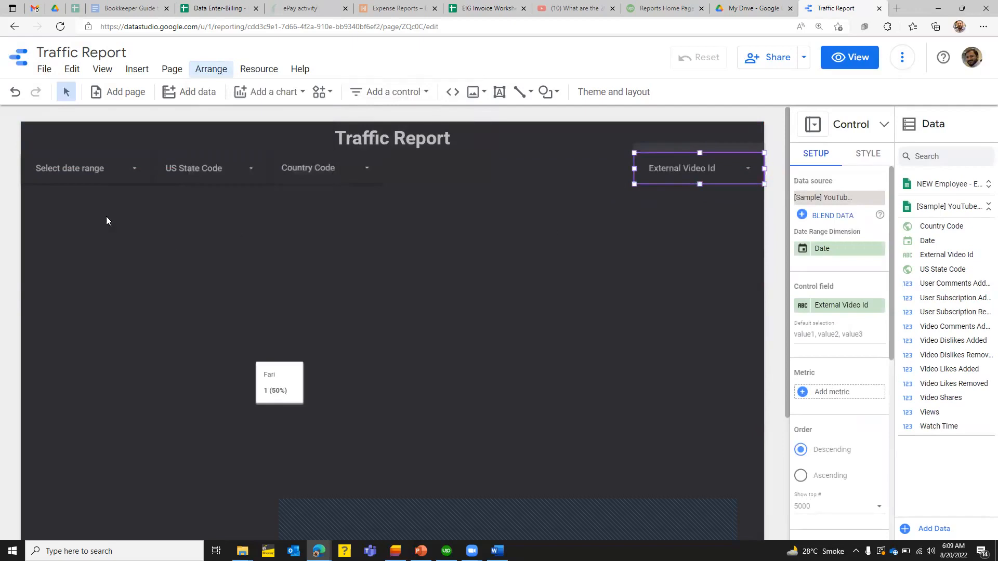
Distribute the date range, US State Code, Country Code and External Video Id controls horizontally across the page.
ctrl+click(93, 181)
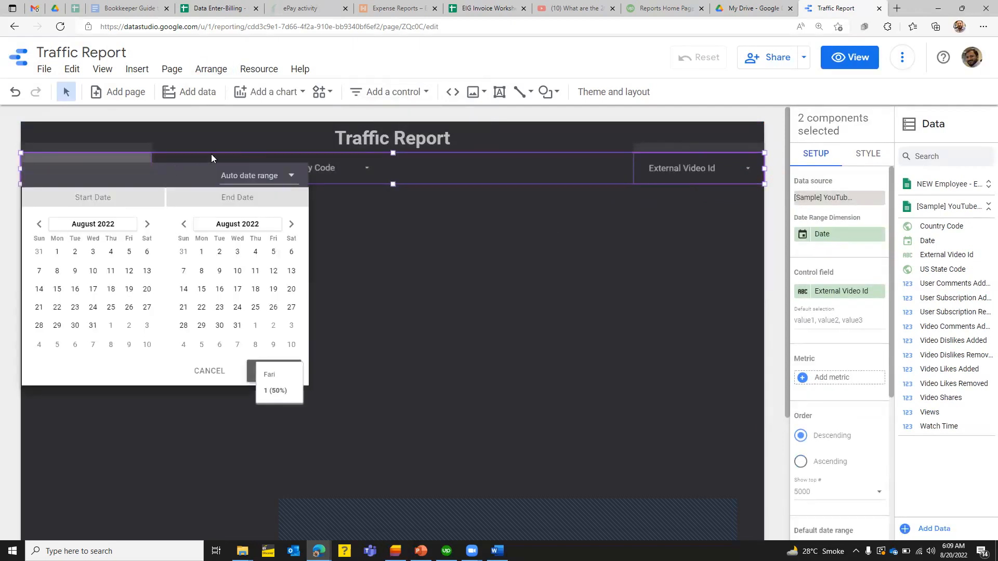
click(211, 154)
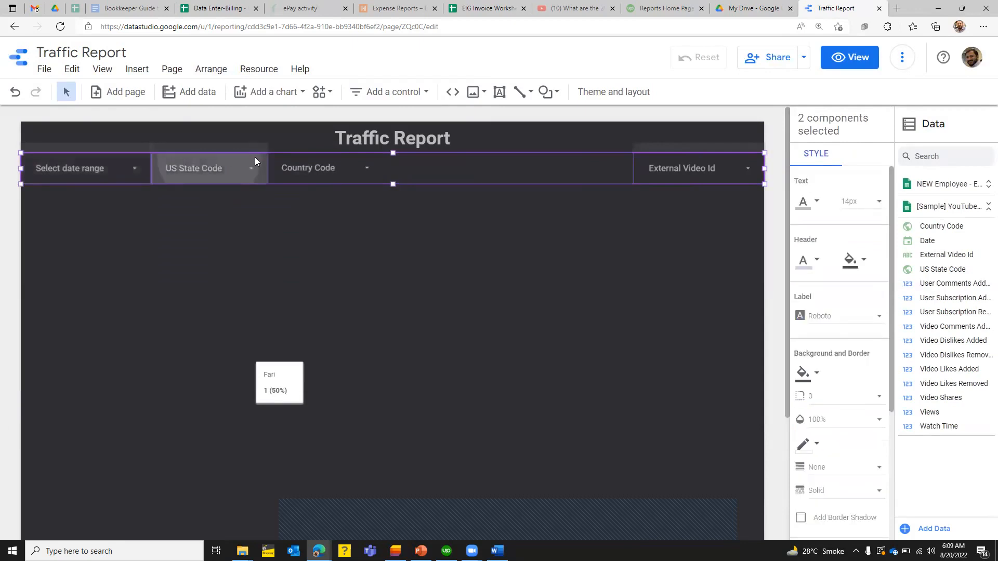
ctrl+click(255, 158)
click(358, 168)
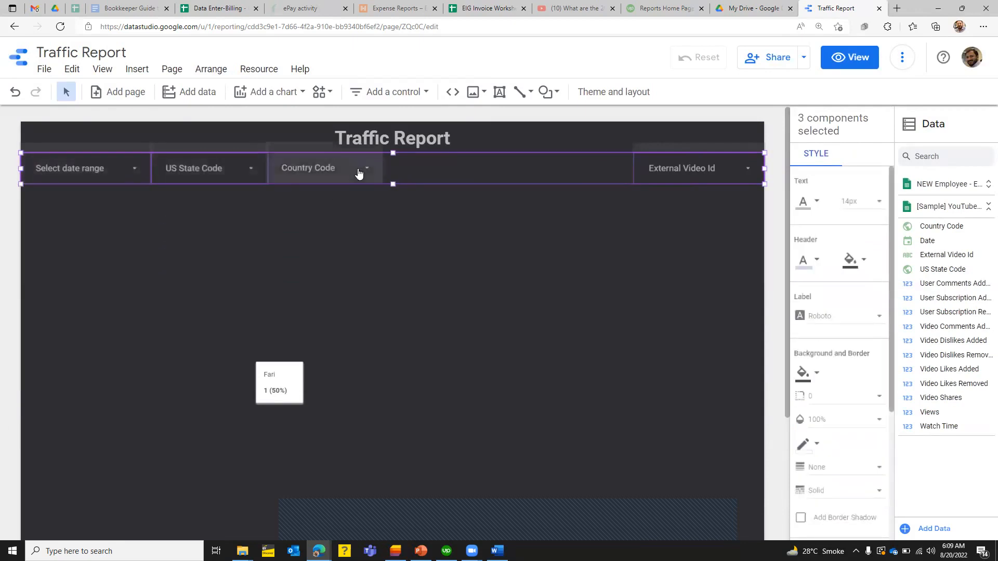
ctrl+click(357, 169)
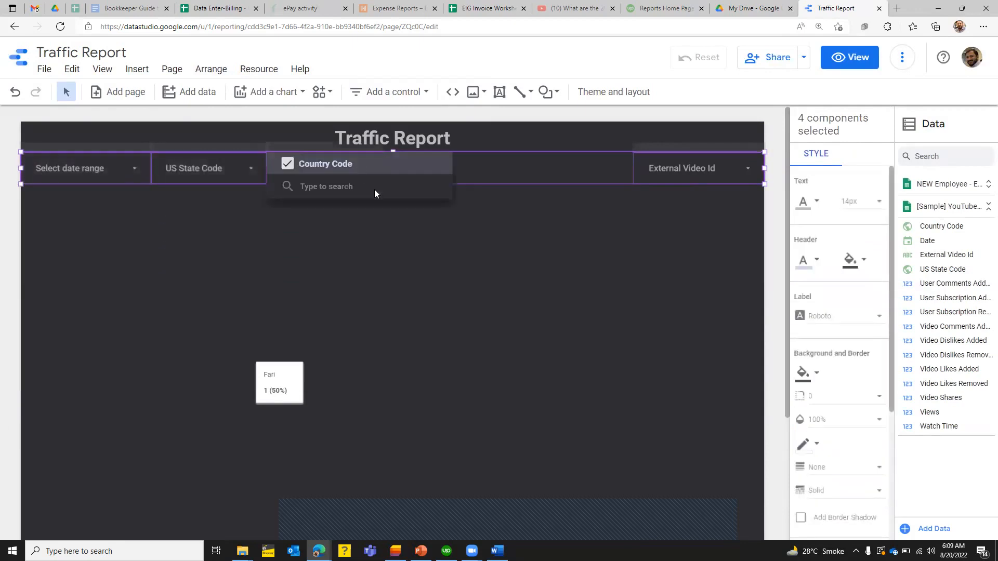
click(477, 167)
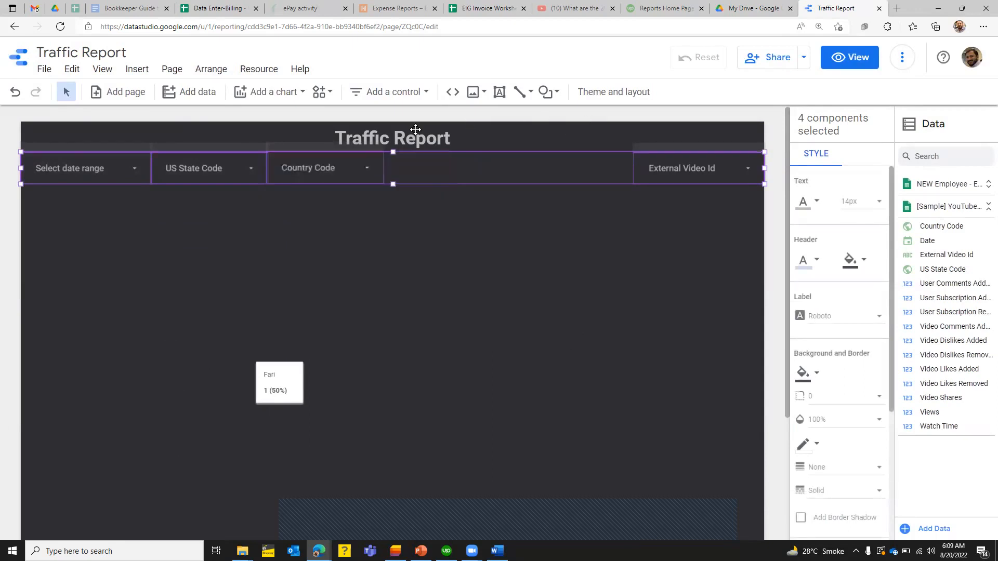
click(212, 71)
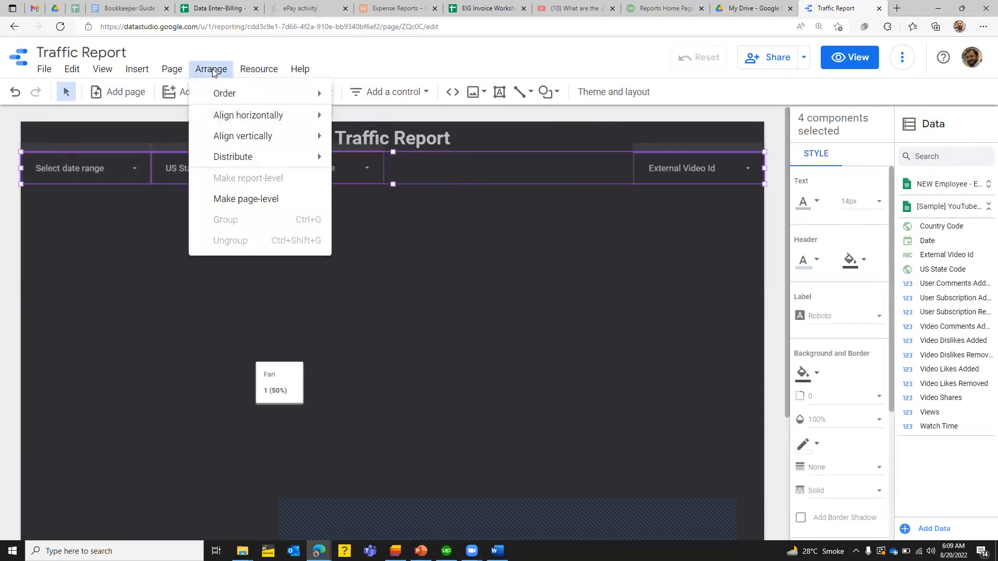
mouse_move(282, 164)
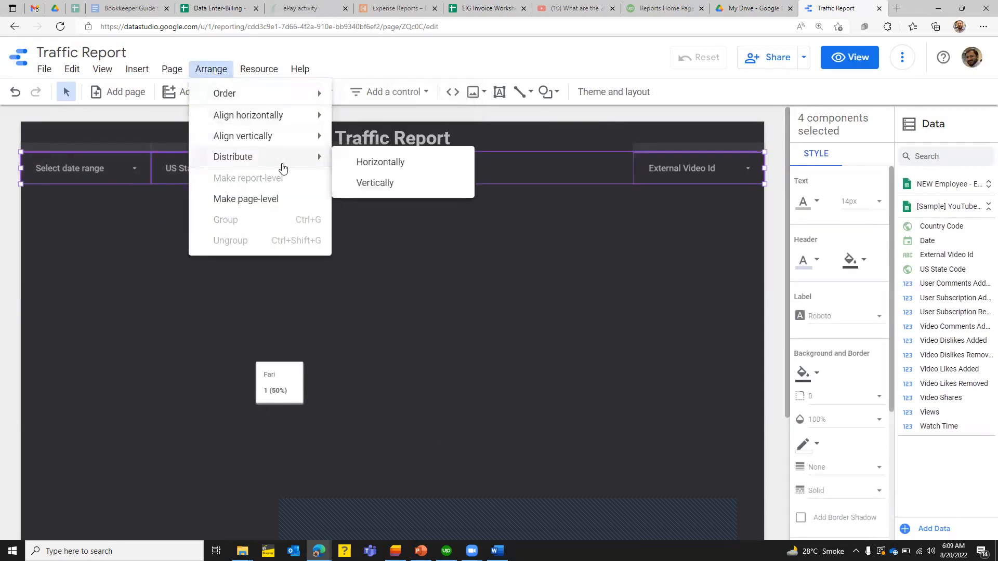
click(397, 163)
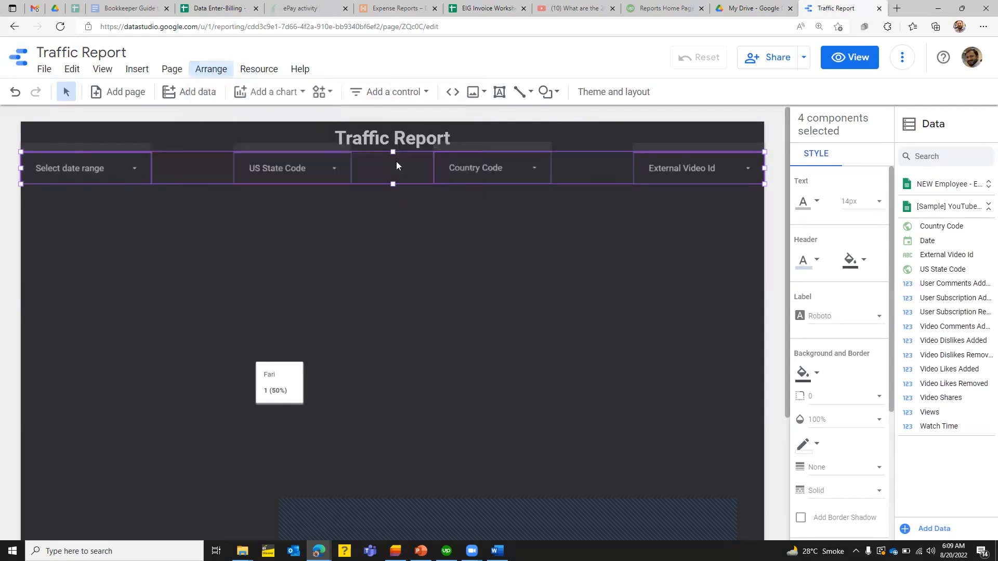
click(242, 240)
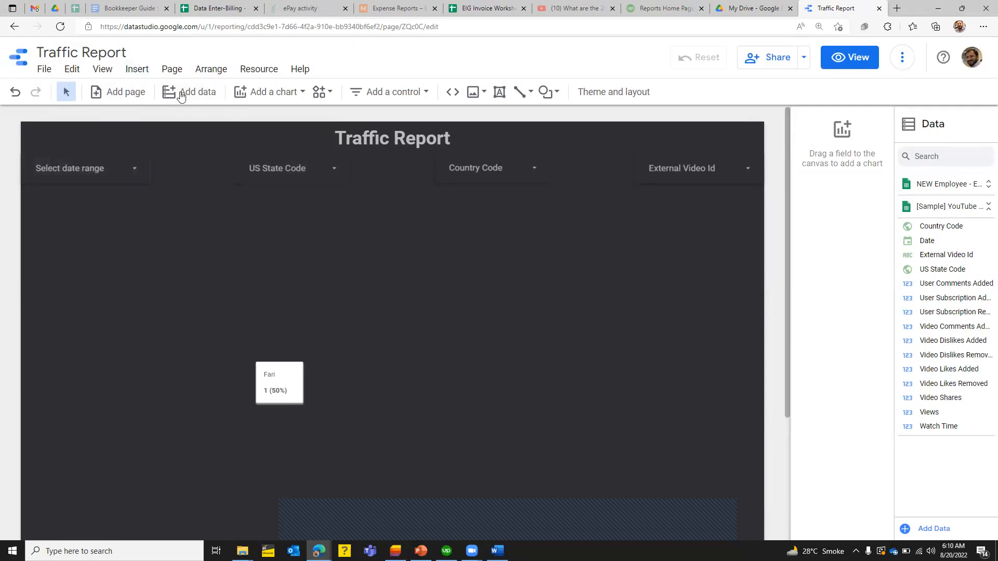
Insert a scorecard just below the date range control.
click(137, 69)
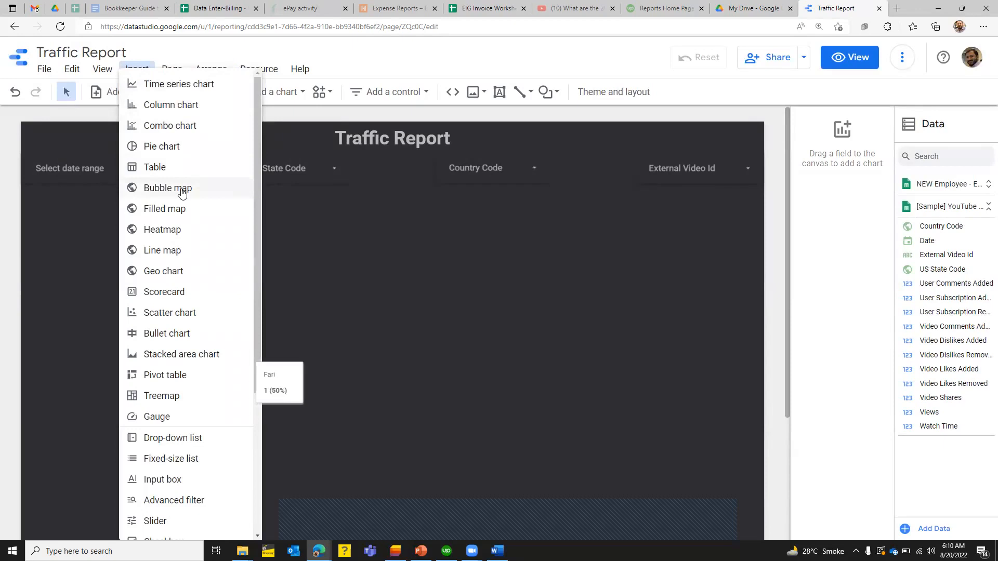
click(168, 292)
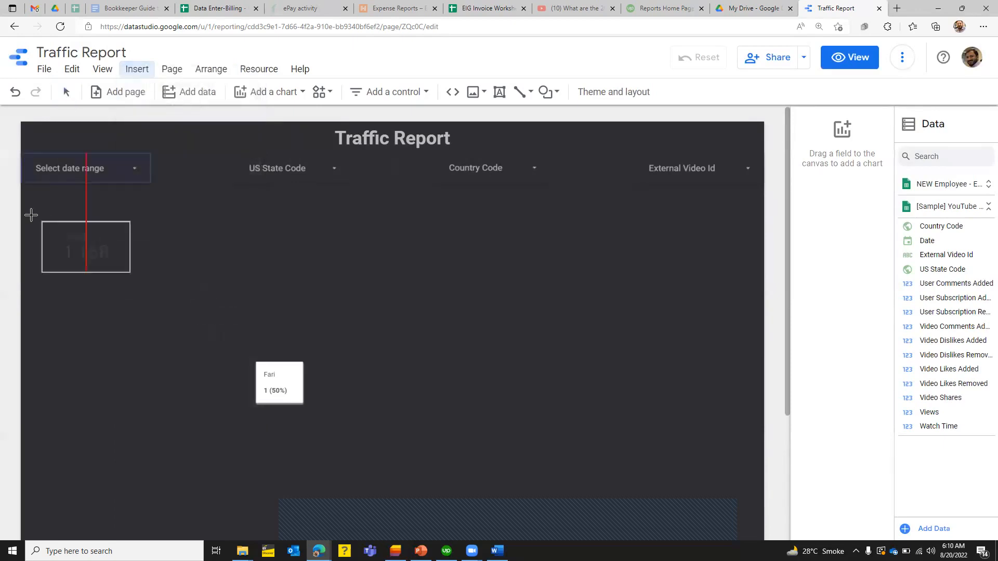
key(Escape)
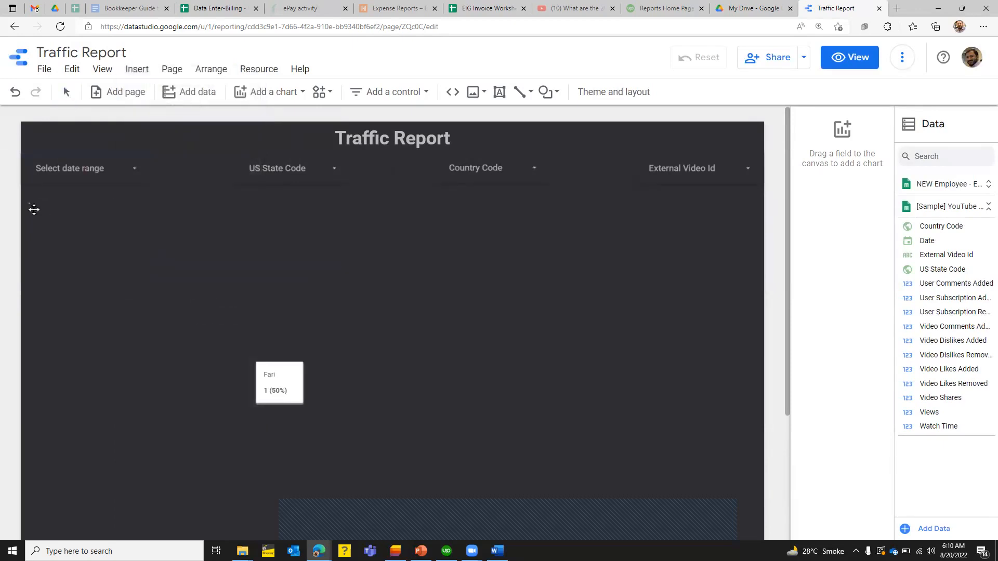
click(30, 209)
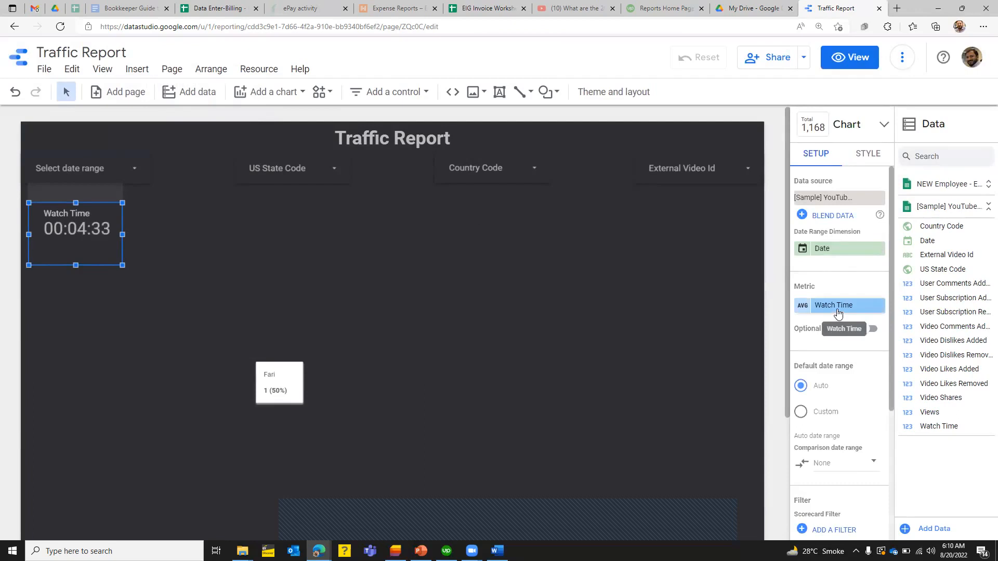
Set the scorecard's metric to Views and show its value as compact numbers.
click(838, 311)
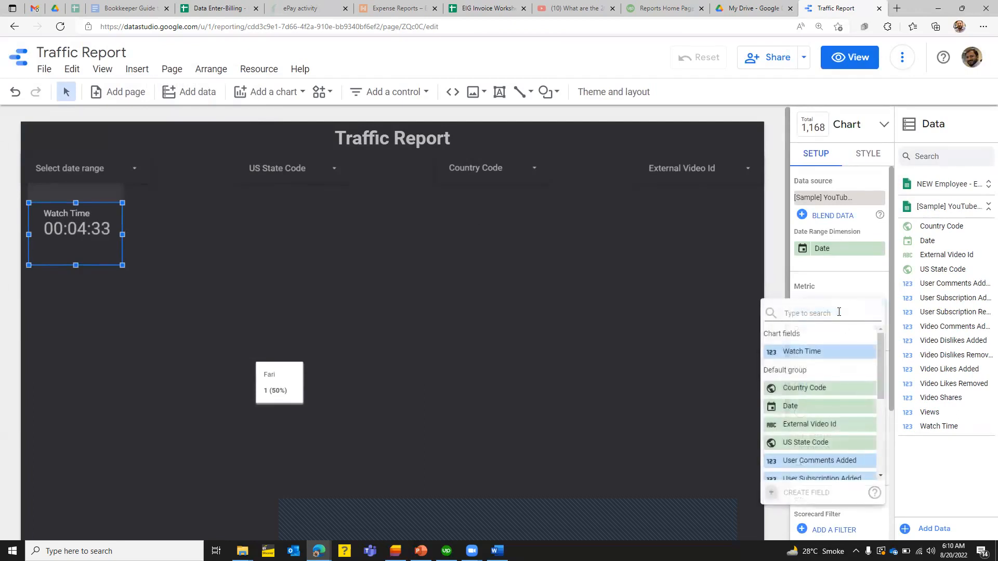
drag(881, 374, 898, 468)
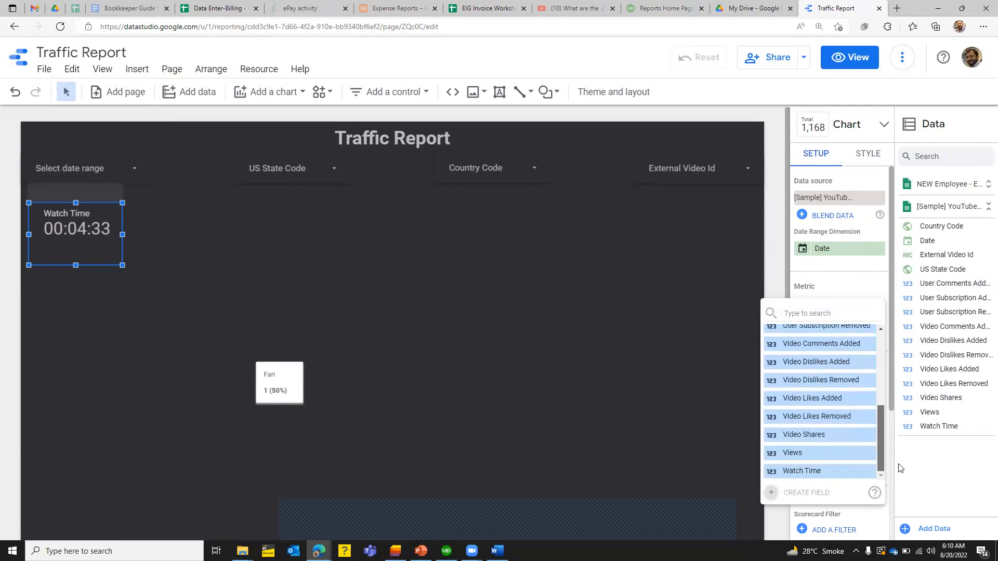
click(782, 456)
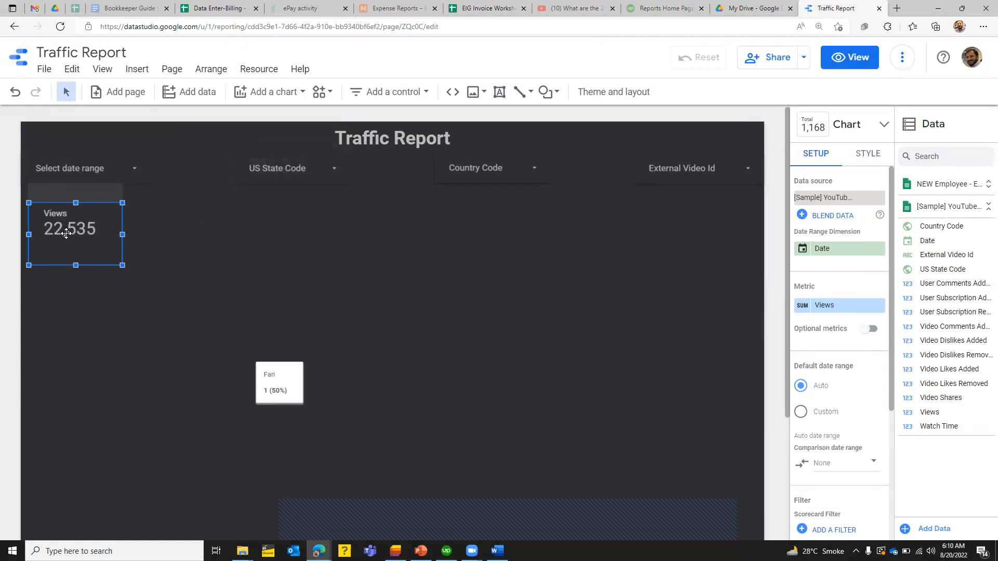
click(858, 156)
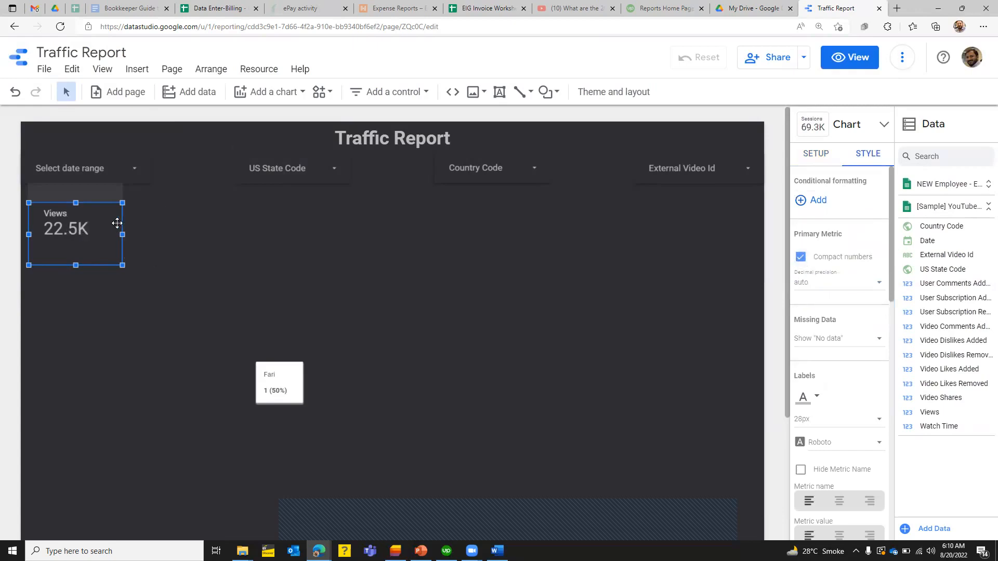
Set the Views scorecard's comparison date range to Previous period and refresh the report data.
click(813, 155)
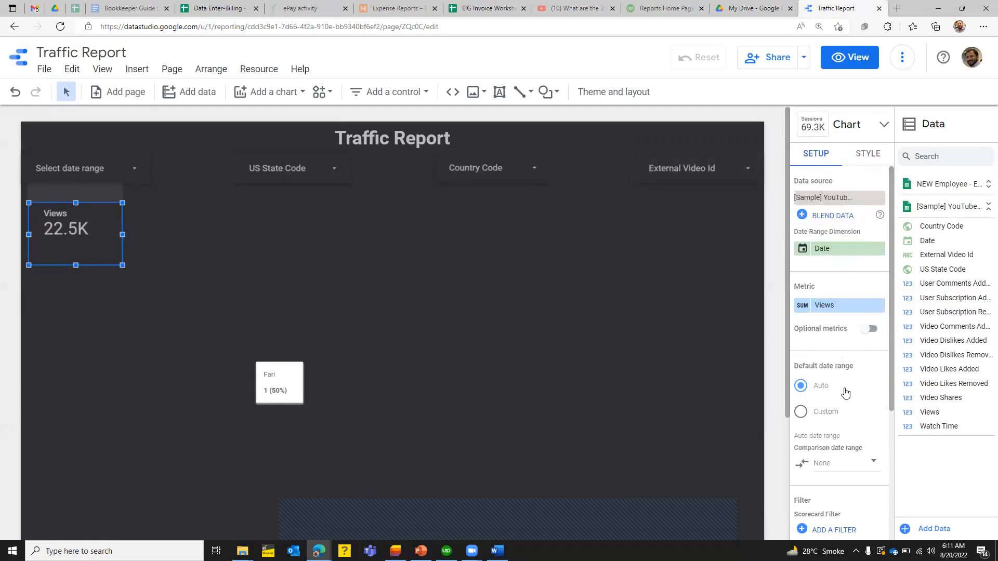
drag(889, 389, 891, 422)
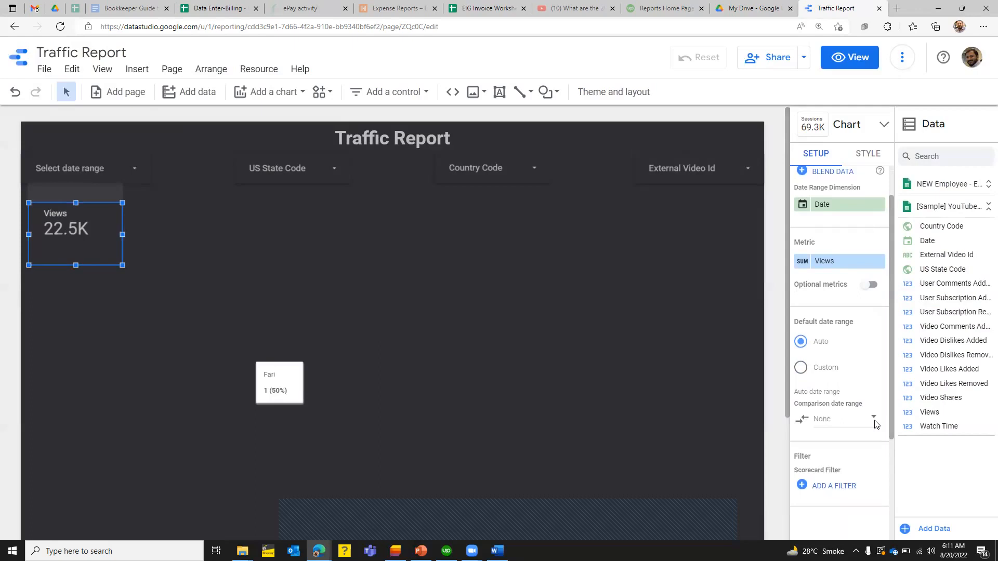
click(875, 420)
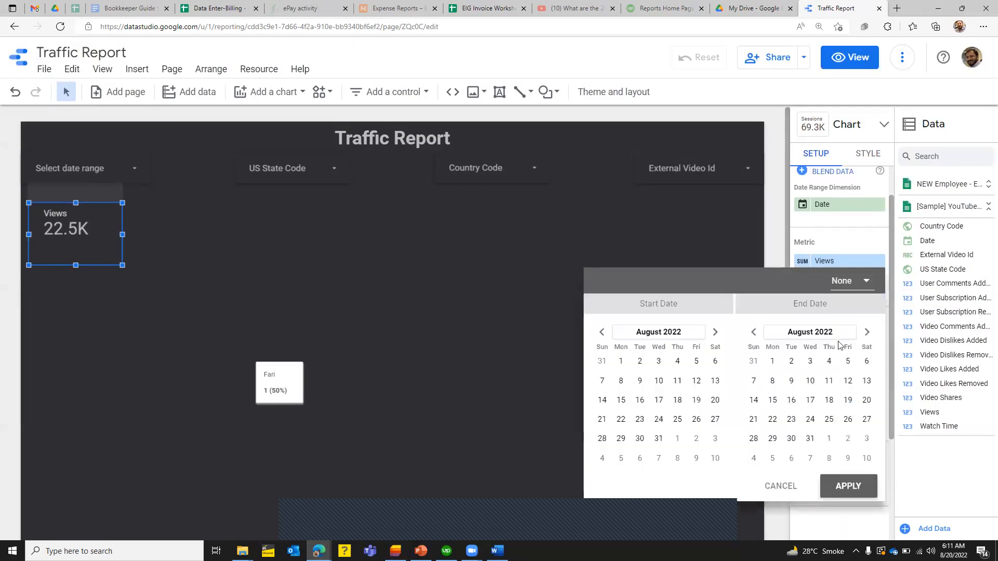
click(865, 283)
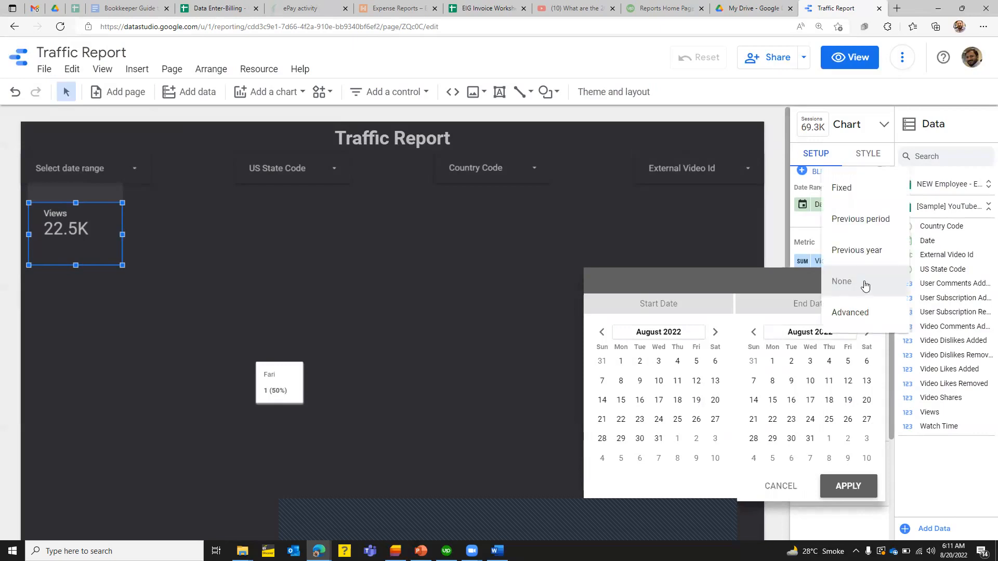
click(862, 220)
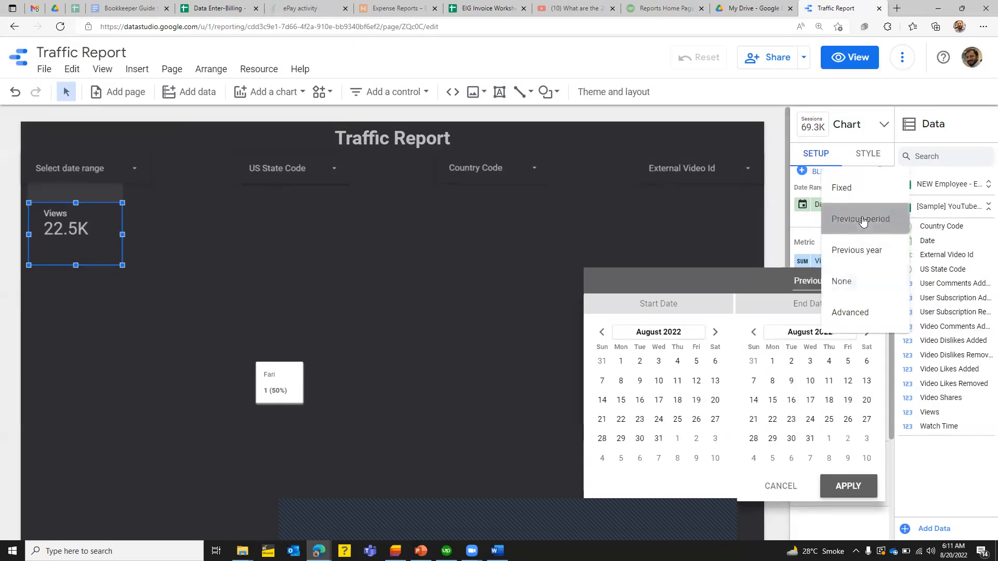
click(847, 486)
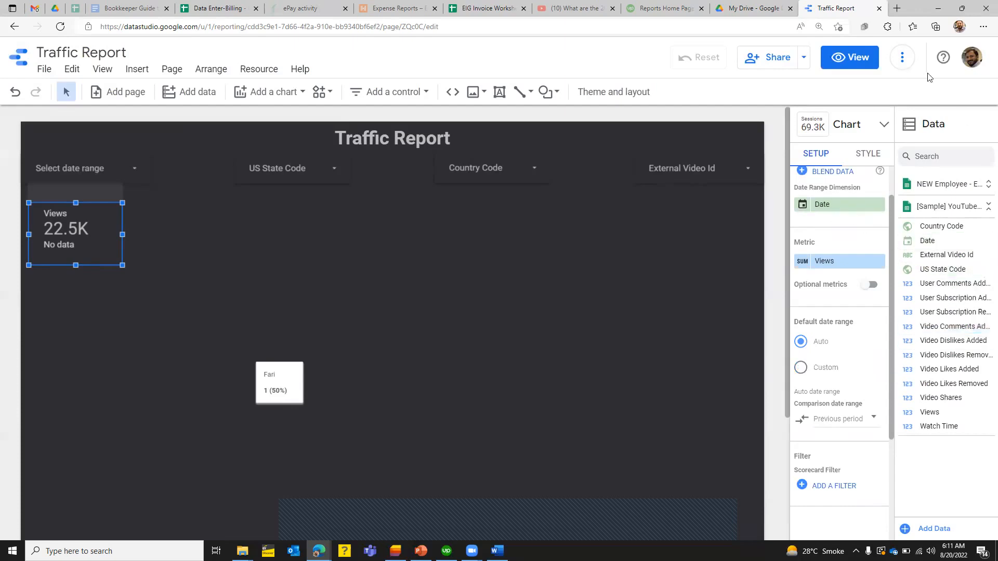
click(903, 57)
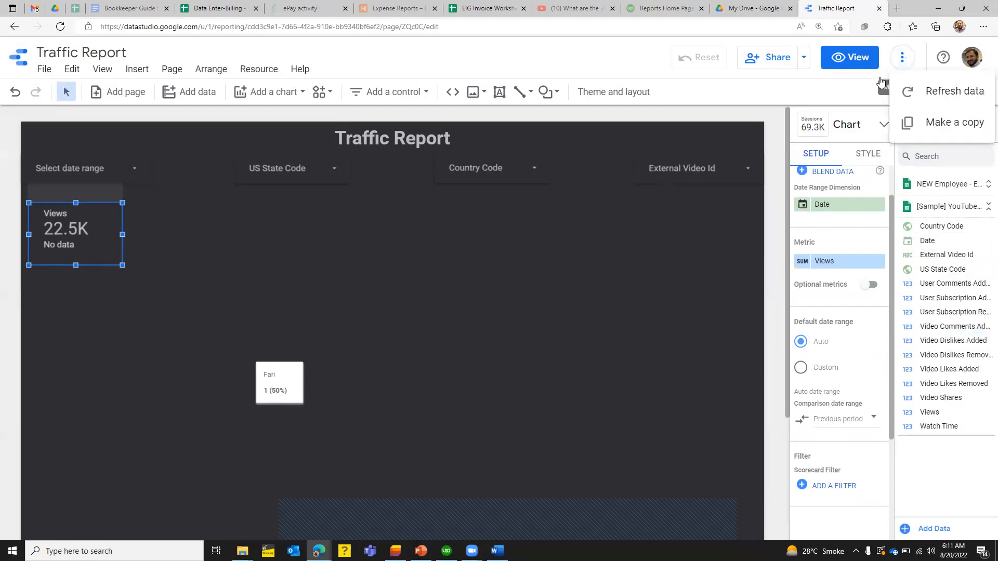
click(915, 91)
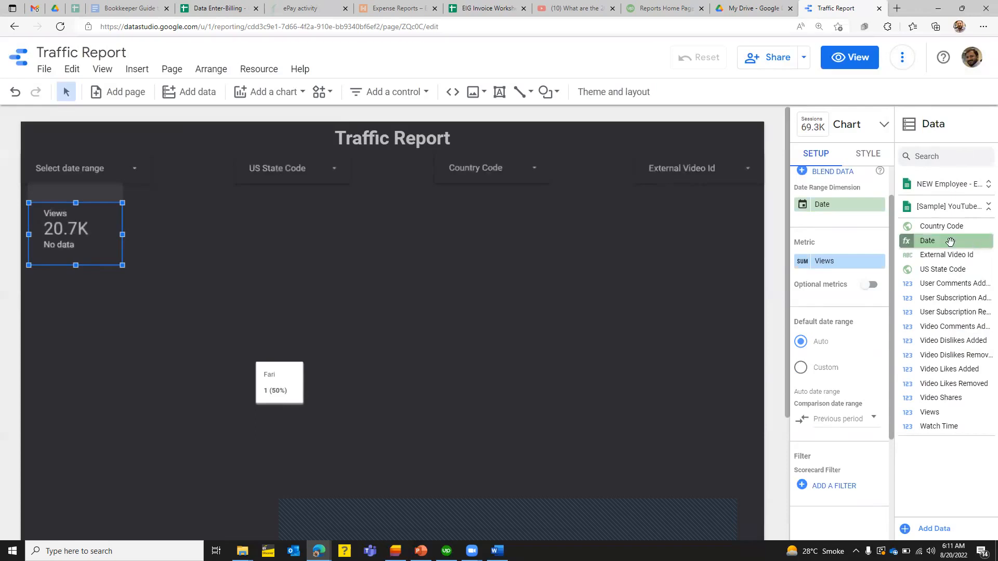
Switch the Views scorecard's comparison date range to Previous year and back to Previous period.
click(873, 420)
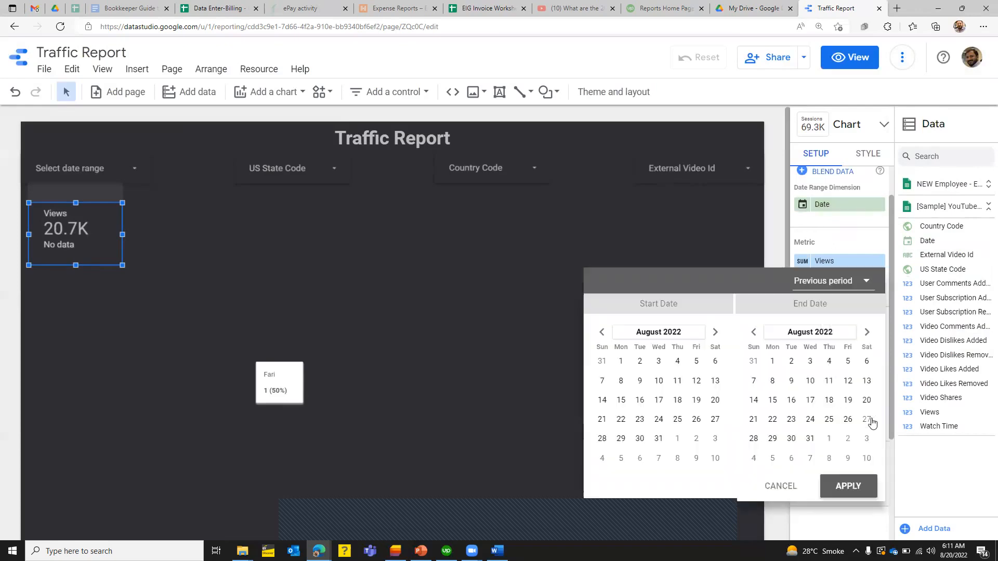
click(866, 281)
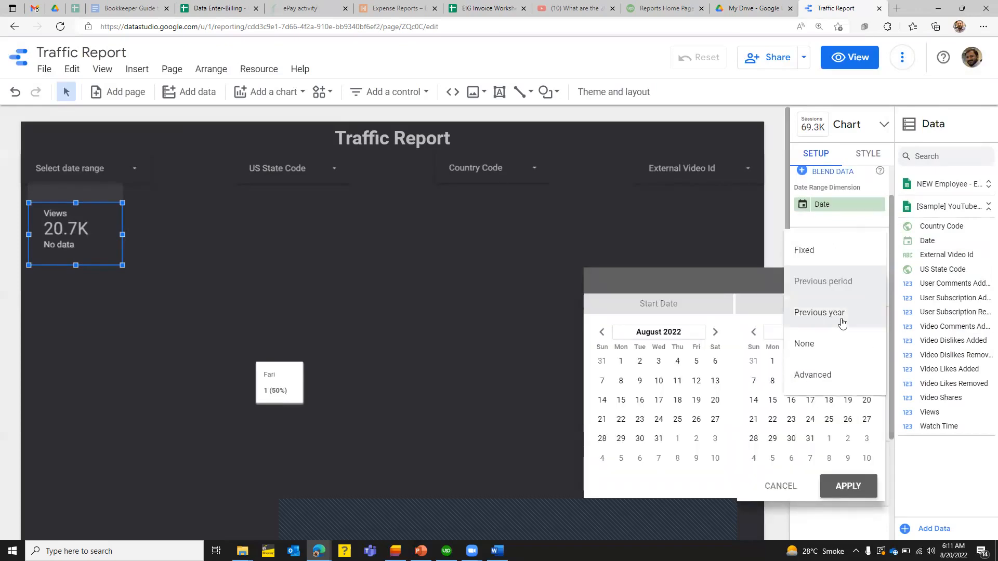
click(842, 318)
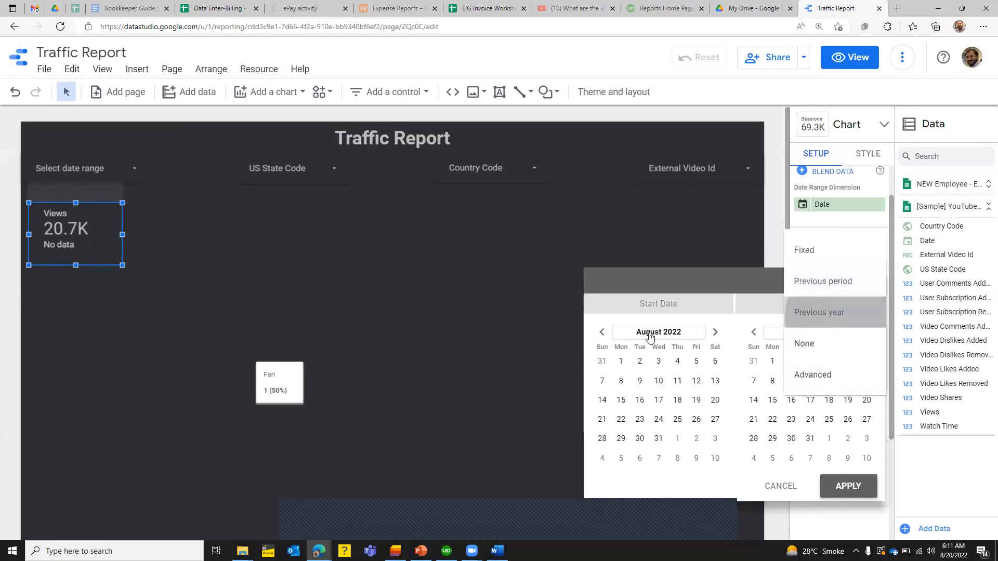
click(848, 486)
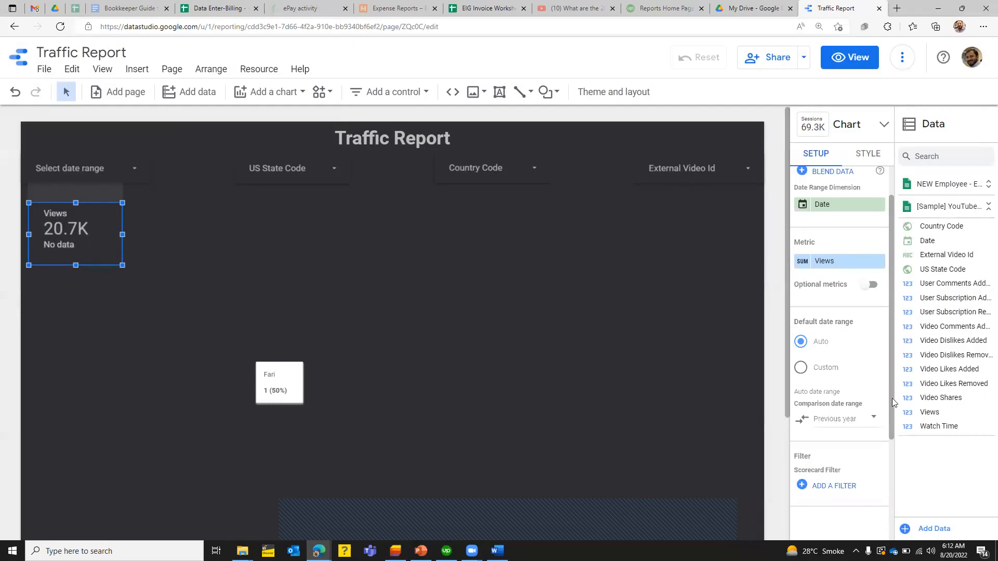
click(872, 422)
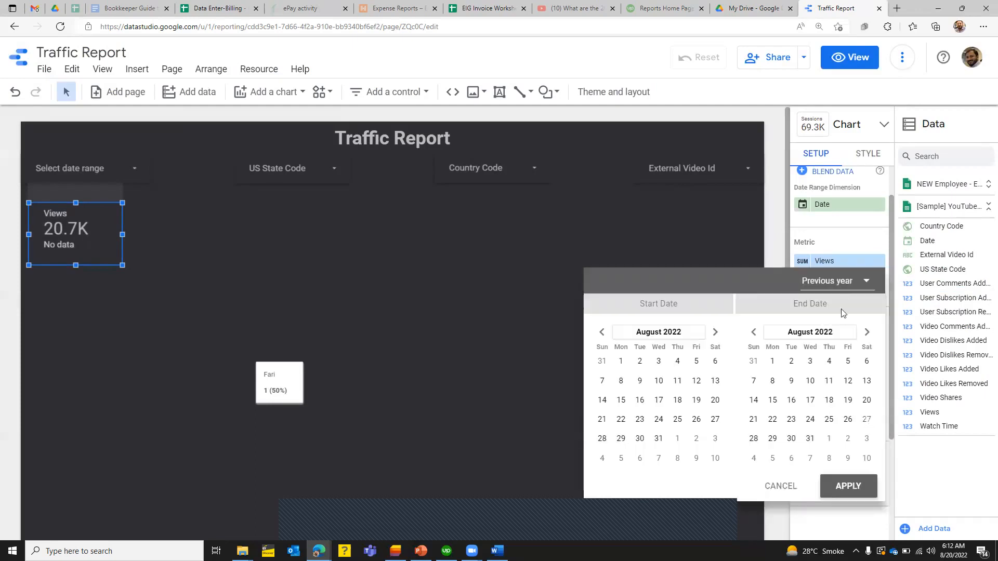
click(868, 281)
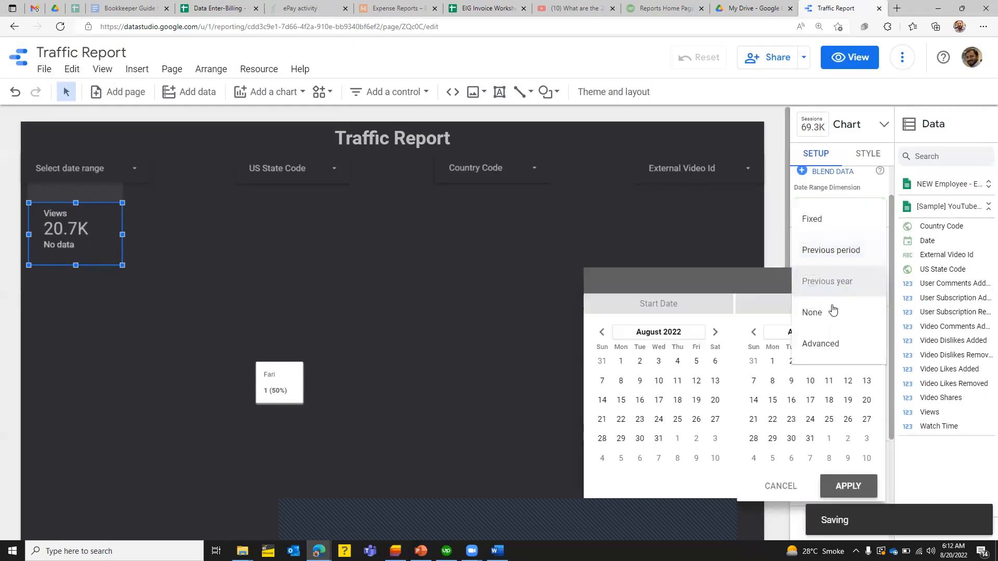
click(650, 257)
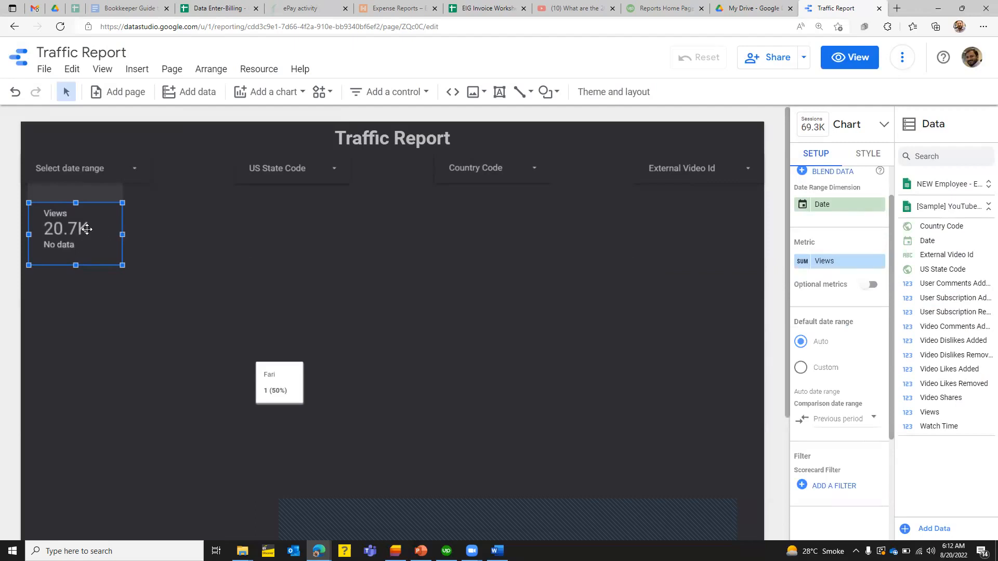
Place a copy of the Views scorecard to the right of the original and set its metric to Video Likes Added.
key(ctrl+v)
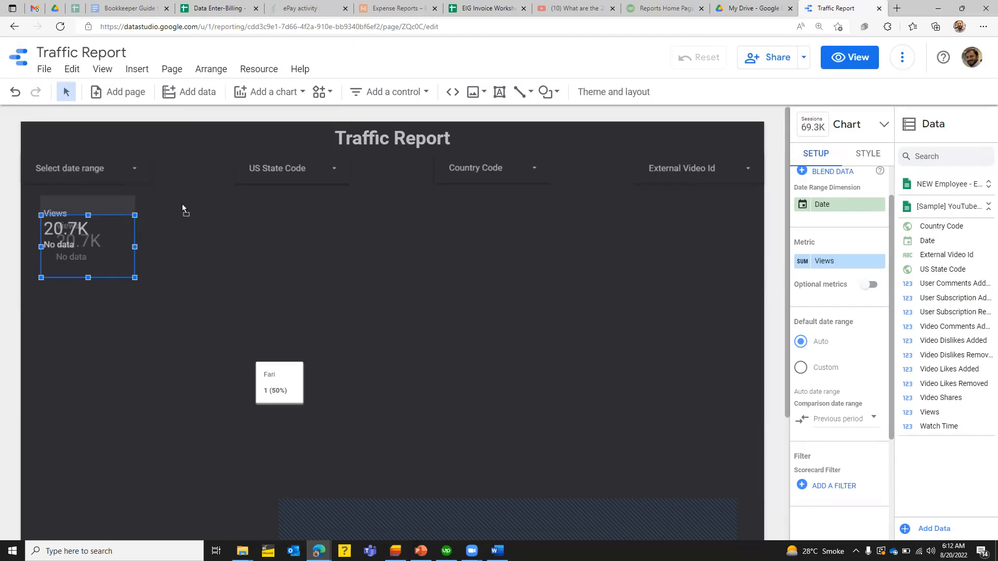
drag(115, 234, 165, 221)
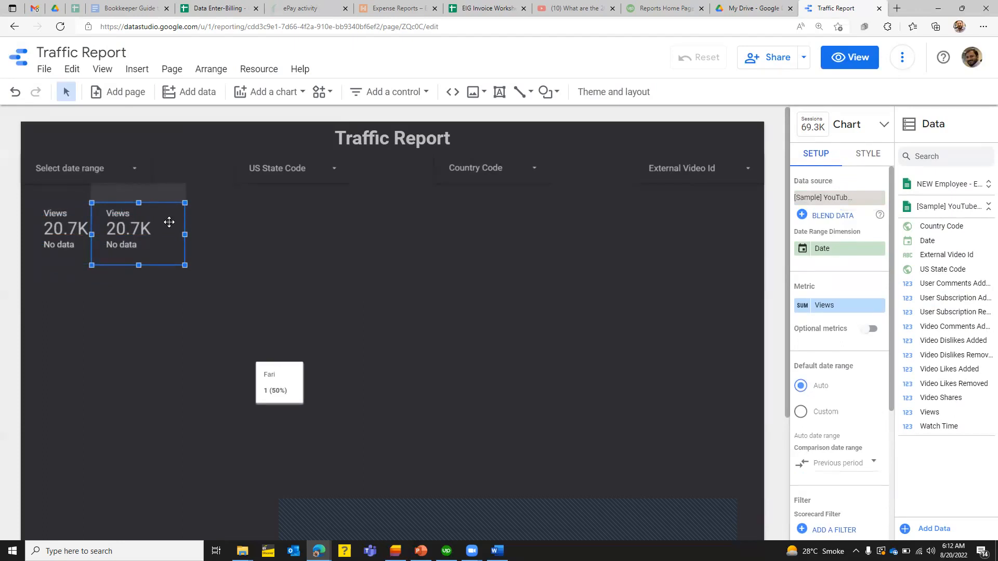
drag(208, 222, 211, 223)
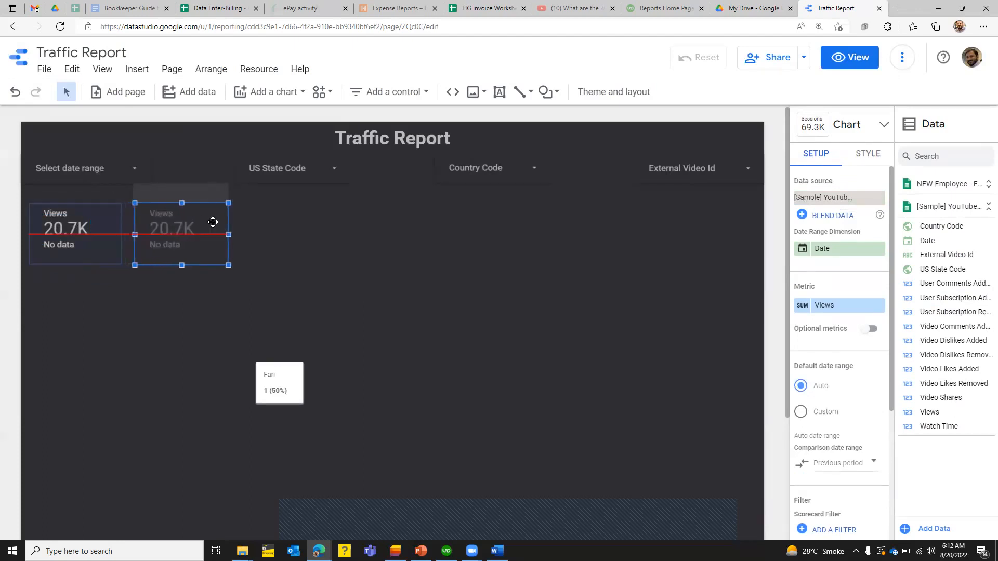
click(828, 306)
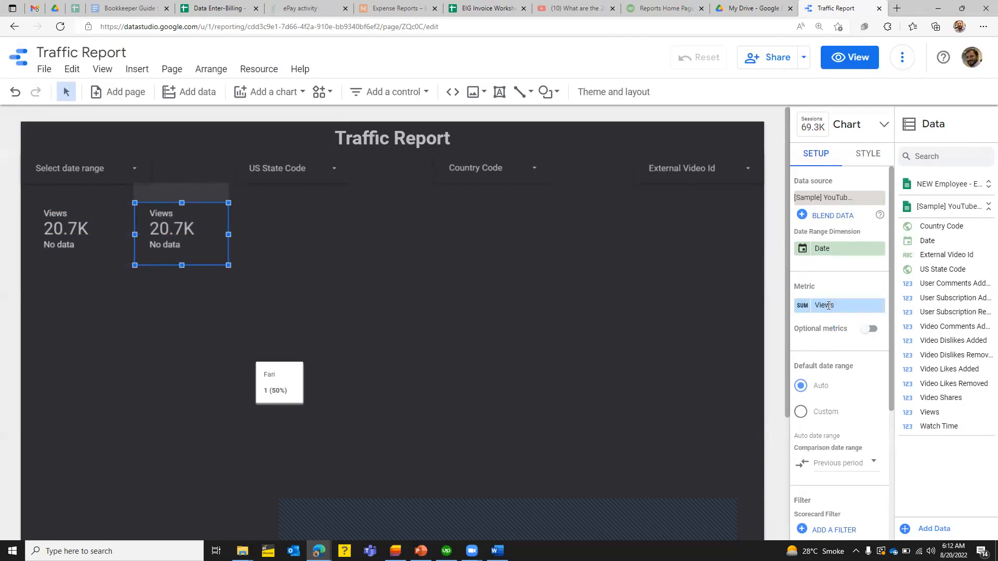
drag(881, 379, 886, 433)
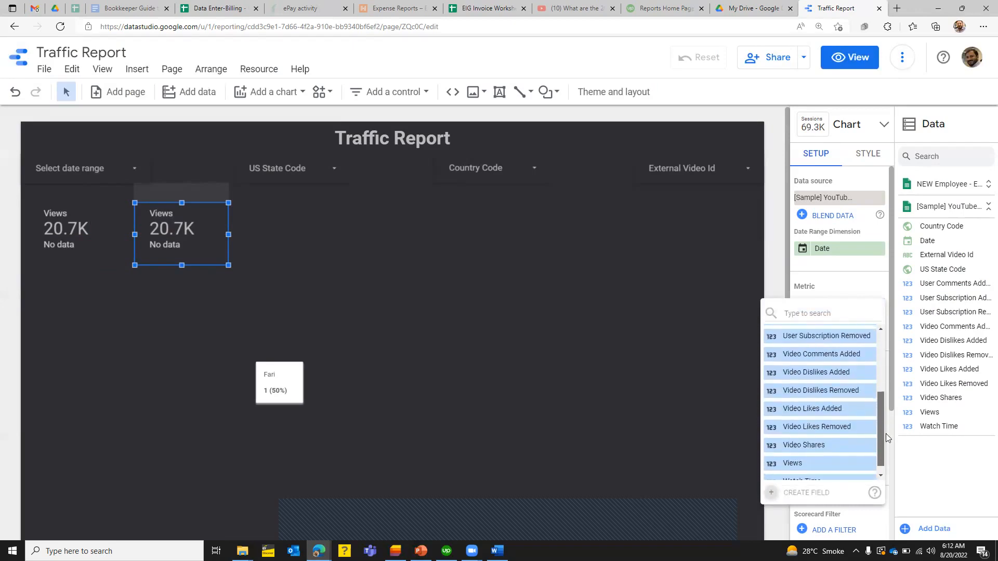
click(808, 410)
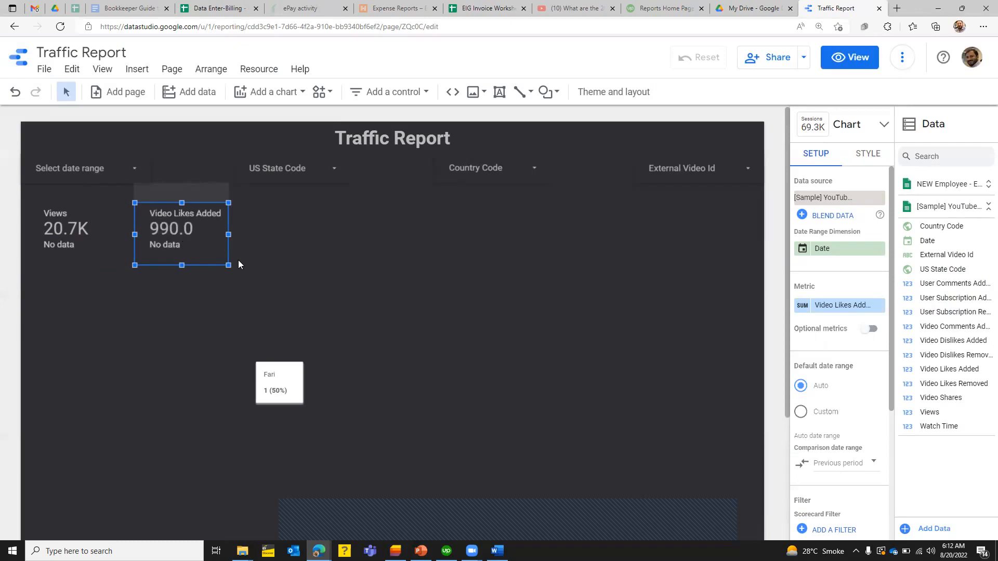
Place another copy of the Views scorecard beside Video Likes Added and set its metric to Video Shares.
key(ctrl+v)
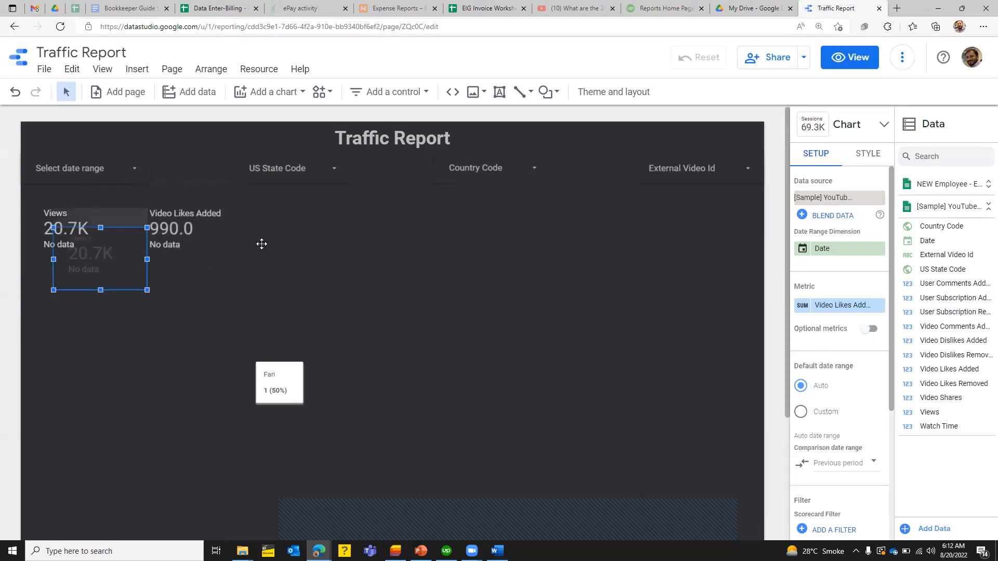
drag(265, 236, 314, 228)
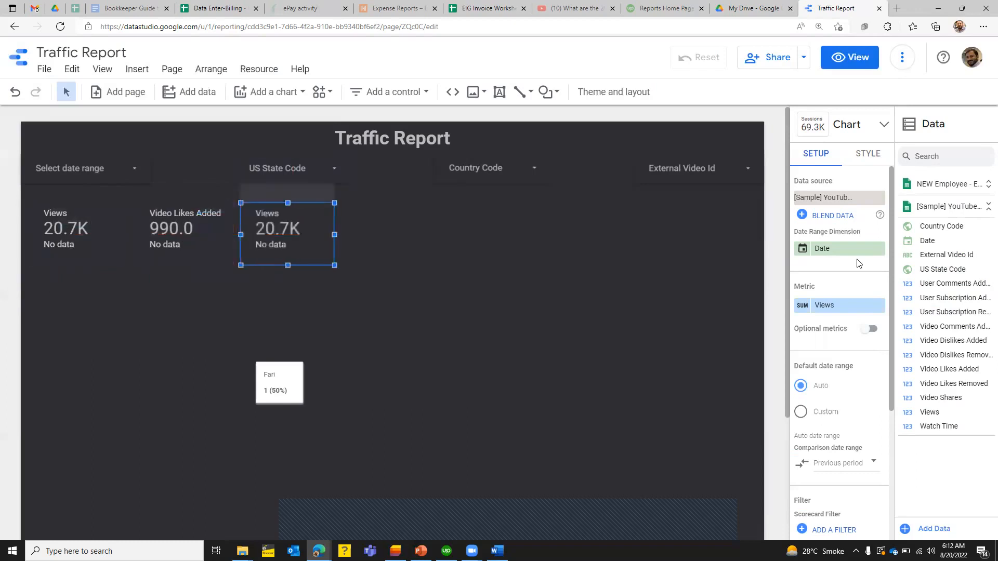
click(826, 308)
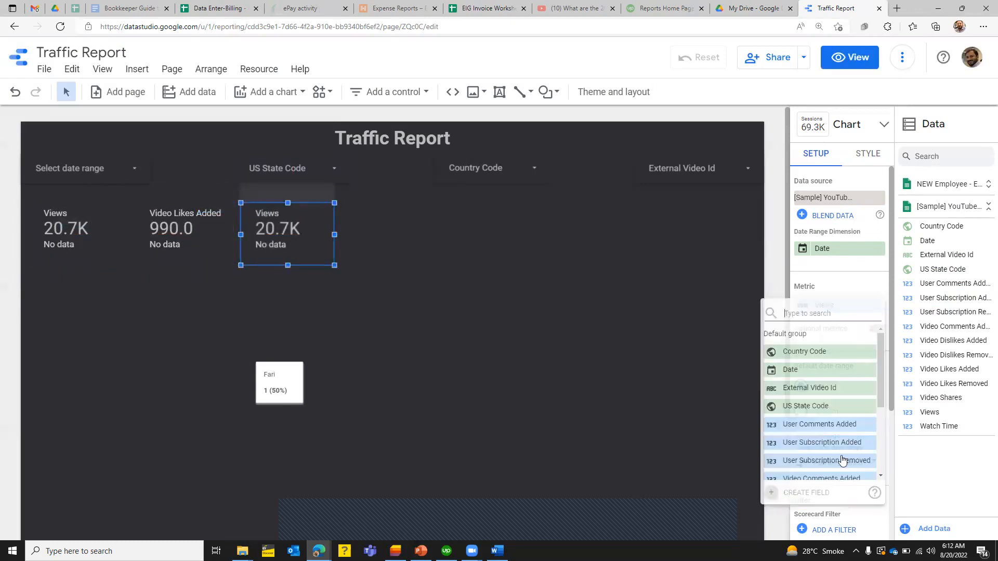
scroll(880, 399, down, 3)
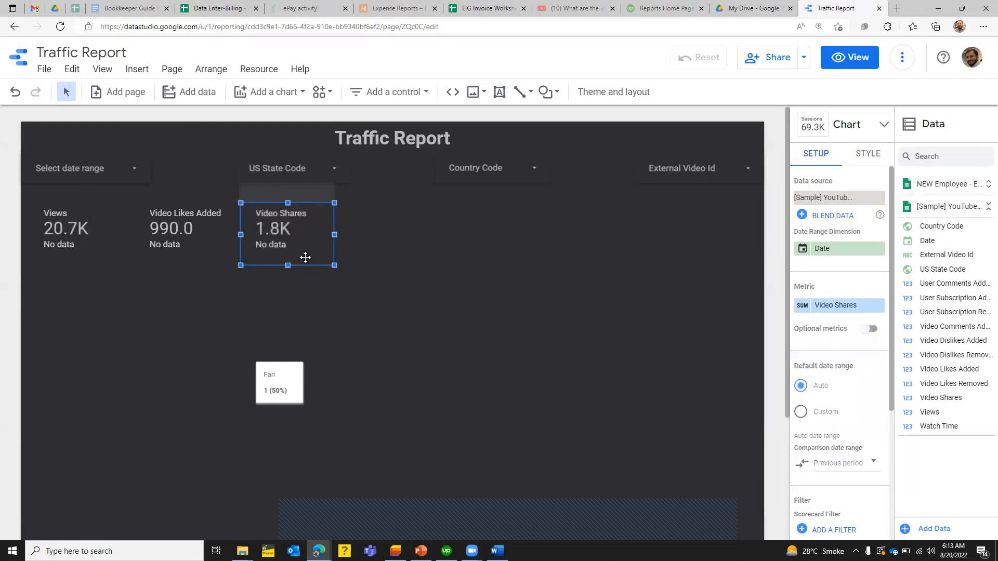
Place a copy of the Views scorecard beside Video Shares and set its metric to Watch Time.
drag(90, 243, 127, 280)
drag(373, 248, 407, 245)
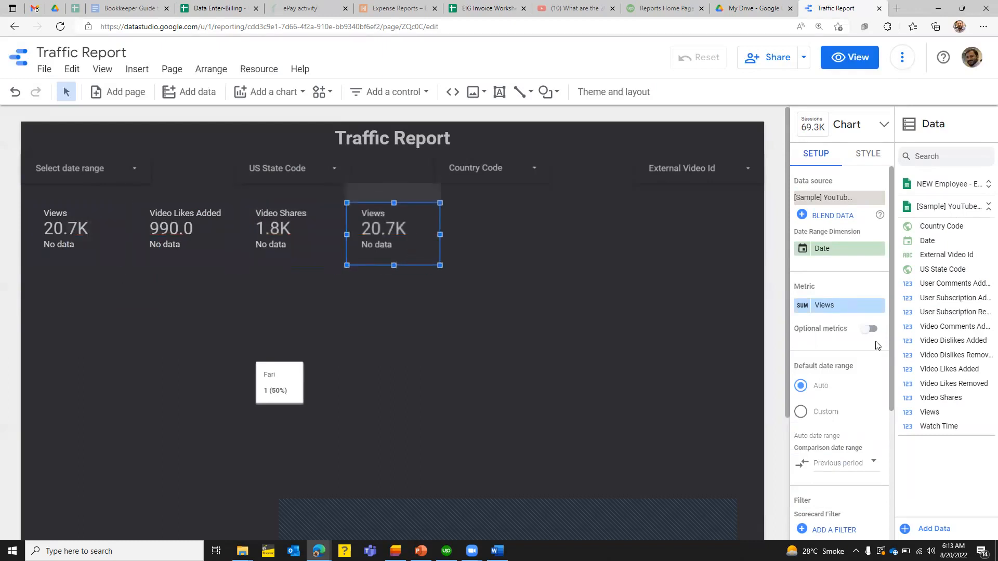
click(832, 306)
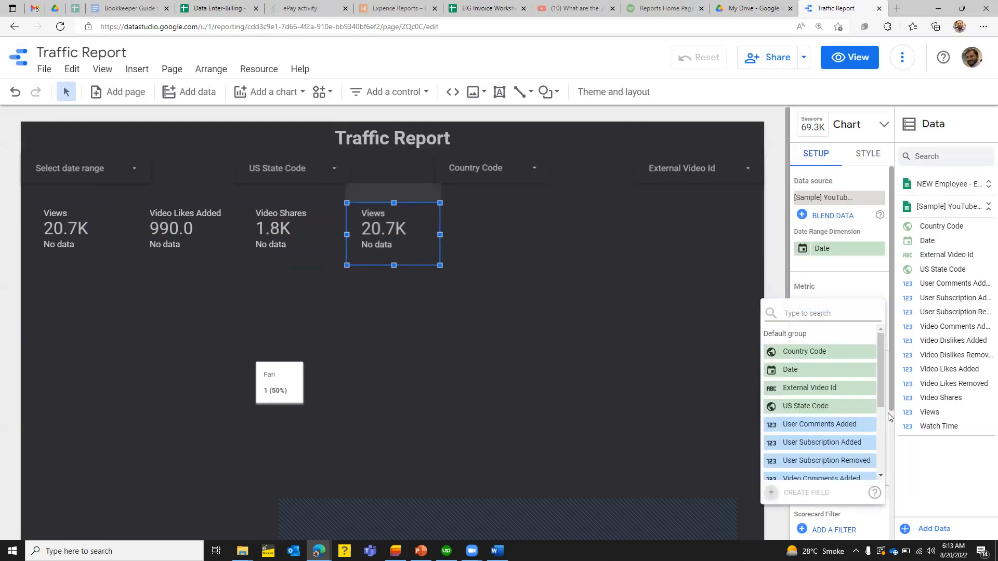
drag(879, 395, 885, 484)
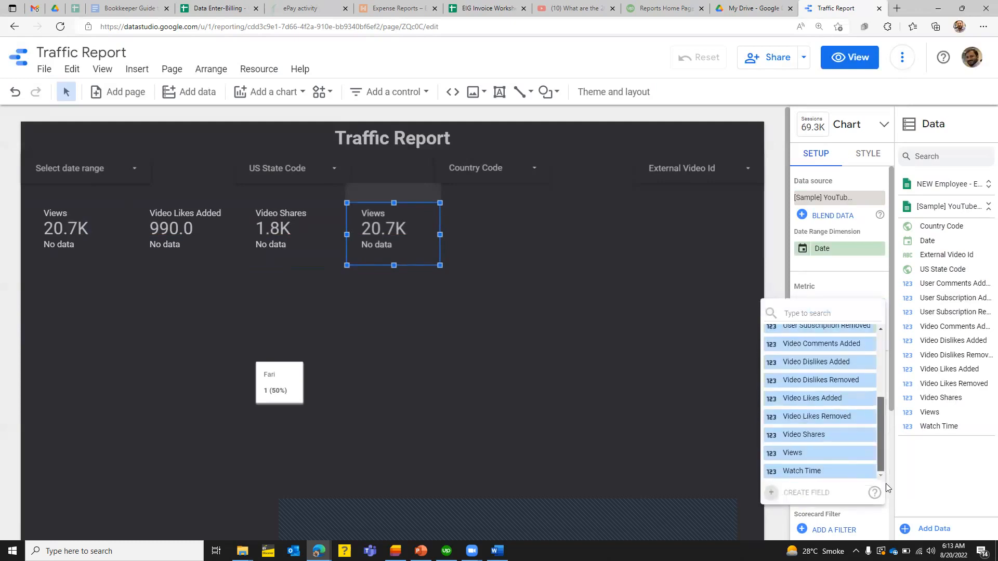
click(803, 471)
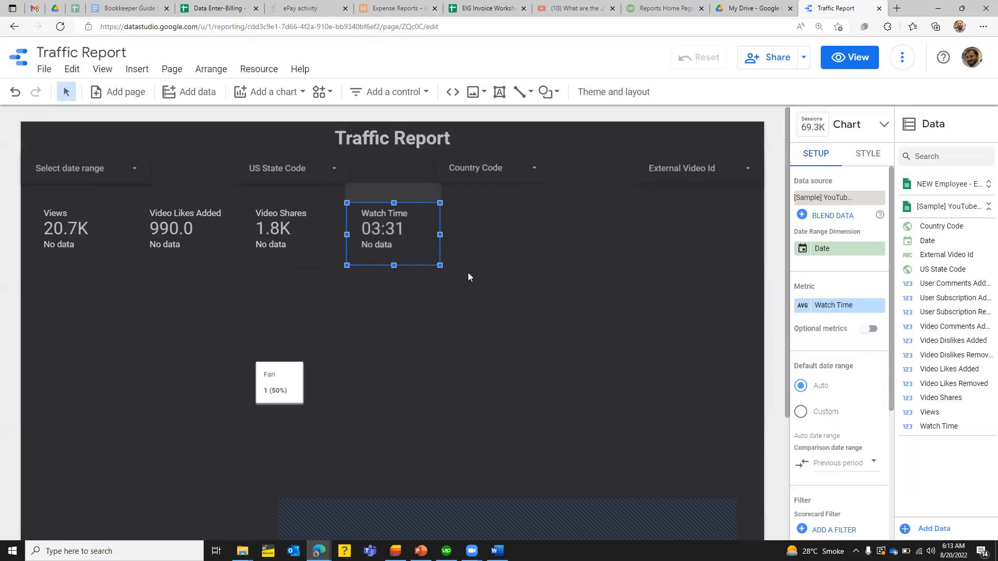
Place a copy of the Watch Time scorecard beside the original and set its metric to Video Comments Added.
drag(416, 260, 513, 244)
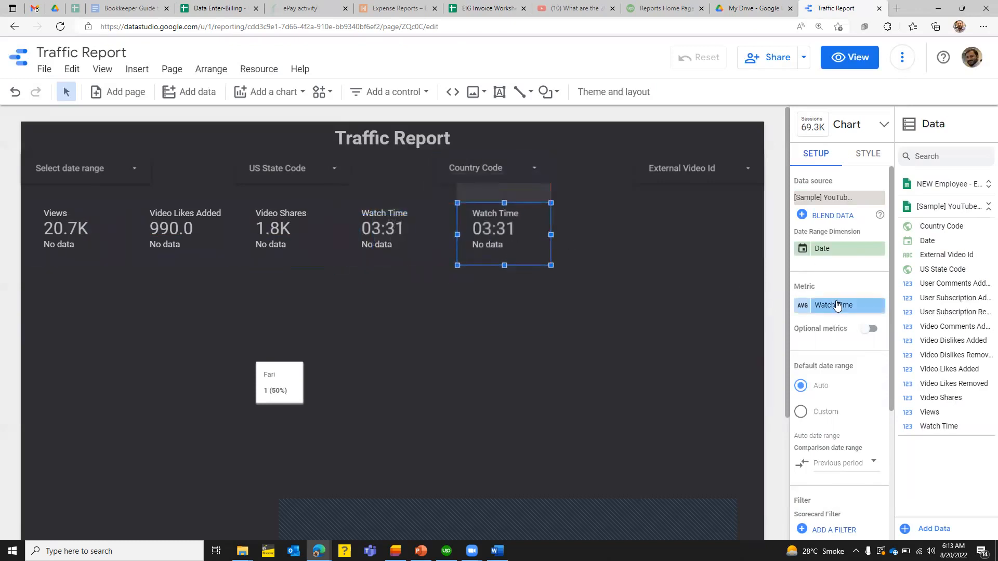
click(878, 307)
drag(880, 342, 883, 393)
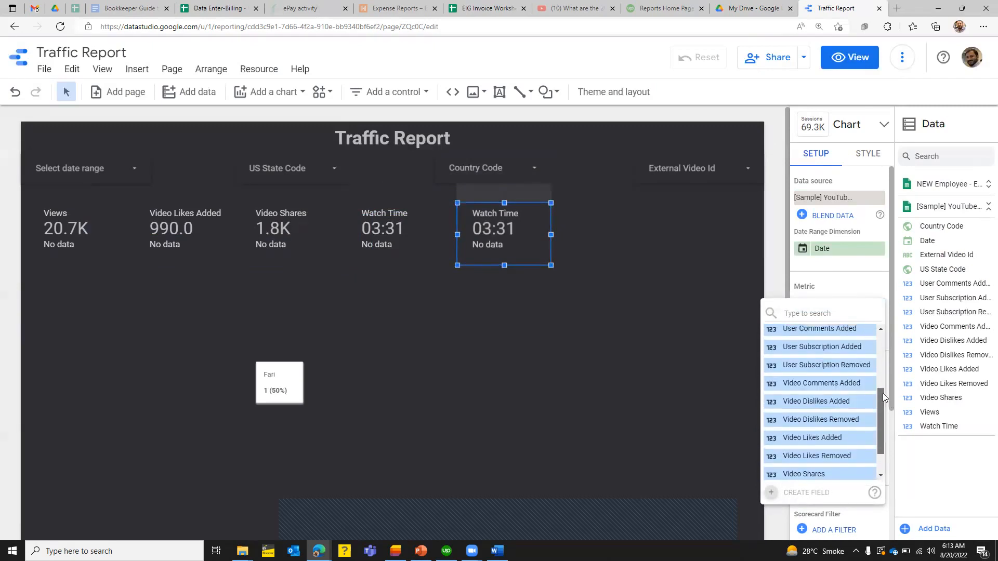
click(780, 382)
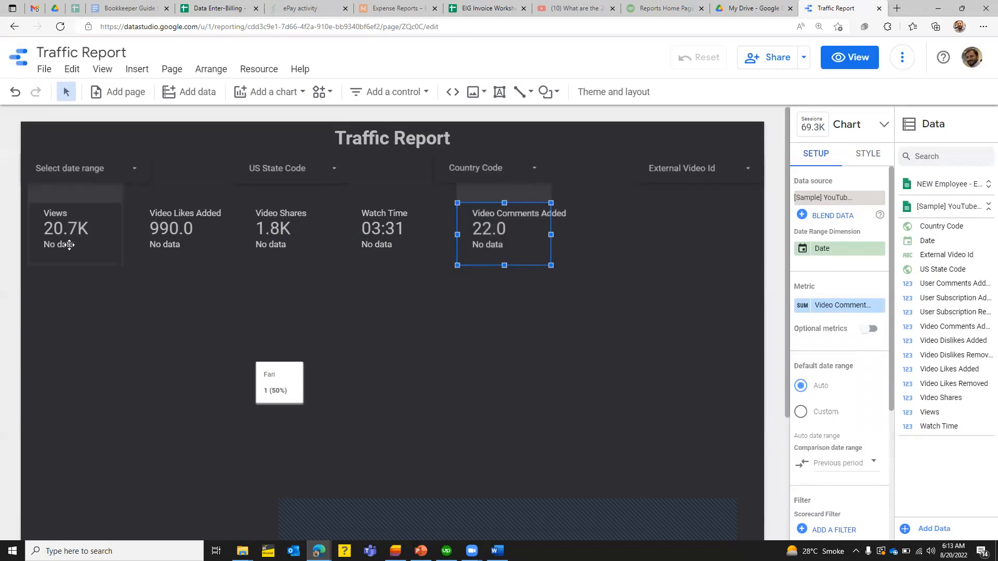
Move the Video Comments Added scorecard along its row to the right edge of the report page, below External Video Id.
drag(12, 291, 569, 196)
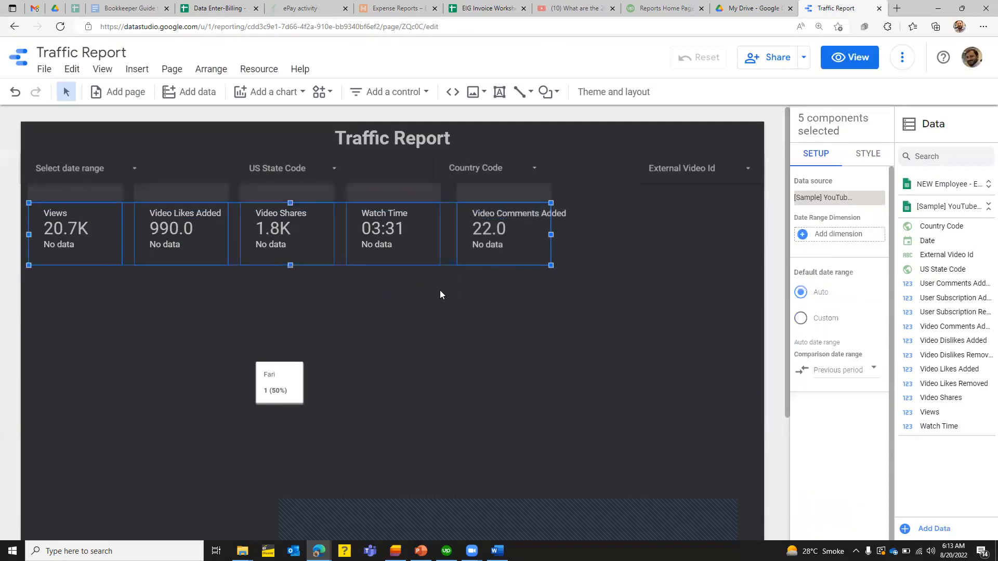
click(510, 229)
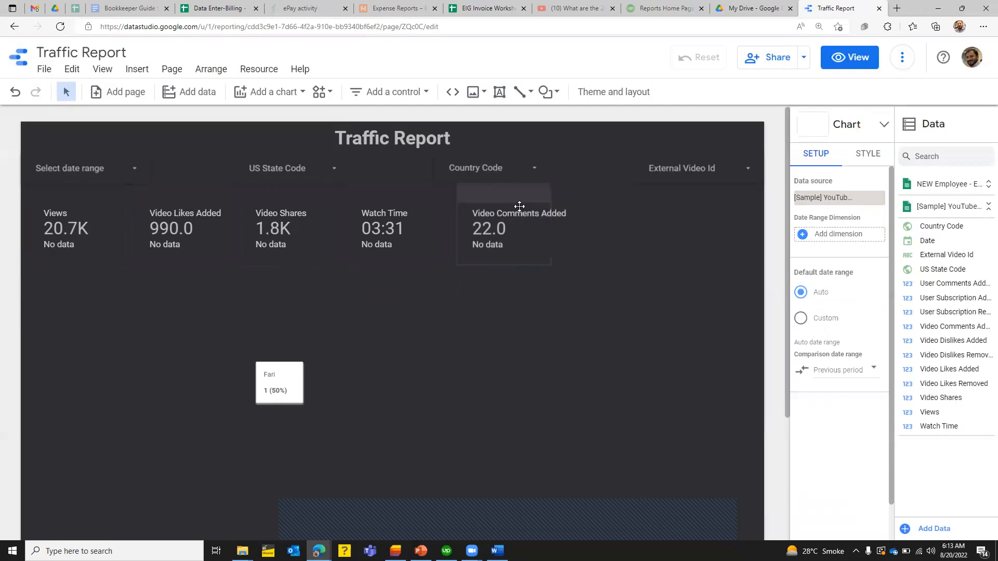
drag(517, 207, 728, 207)
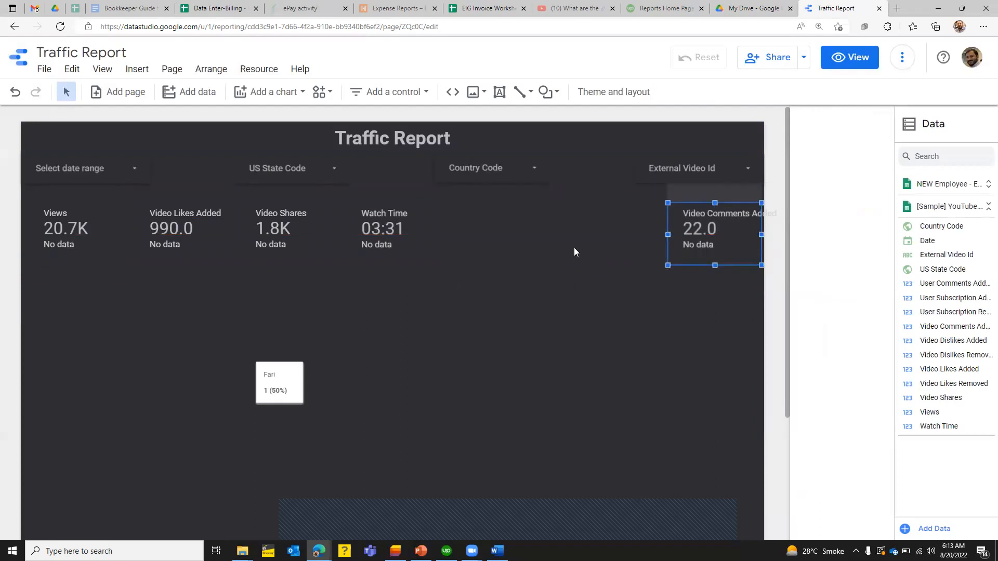
Distribute the five scorecards horizontally so they are evenly spaced across their row.
click(778, 285)
drag(777, 285, 8, 196)
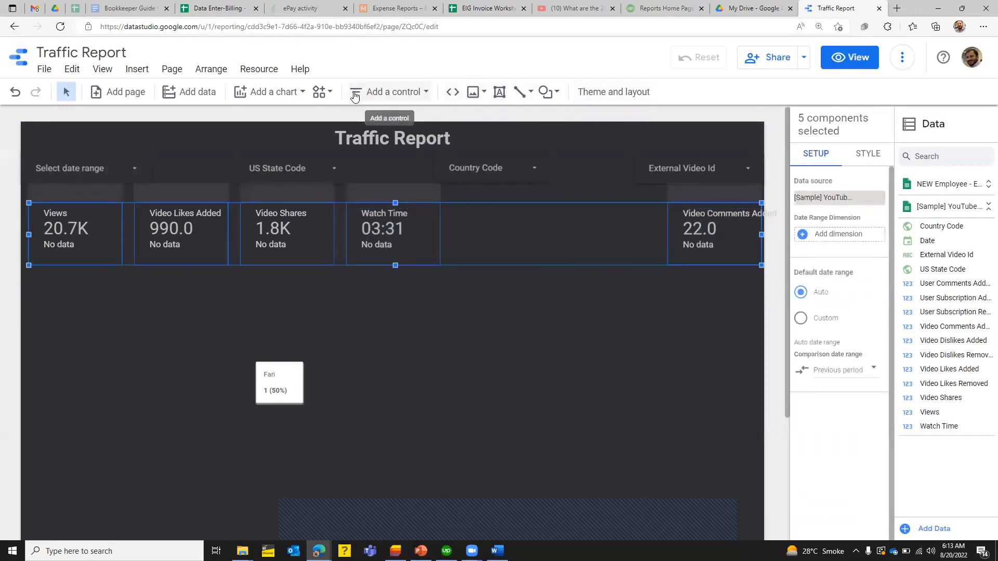
click(208, 73)
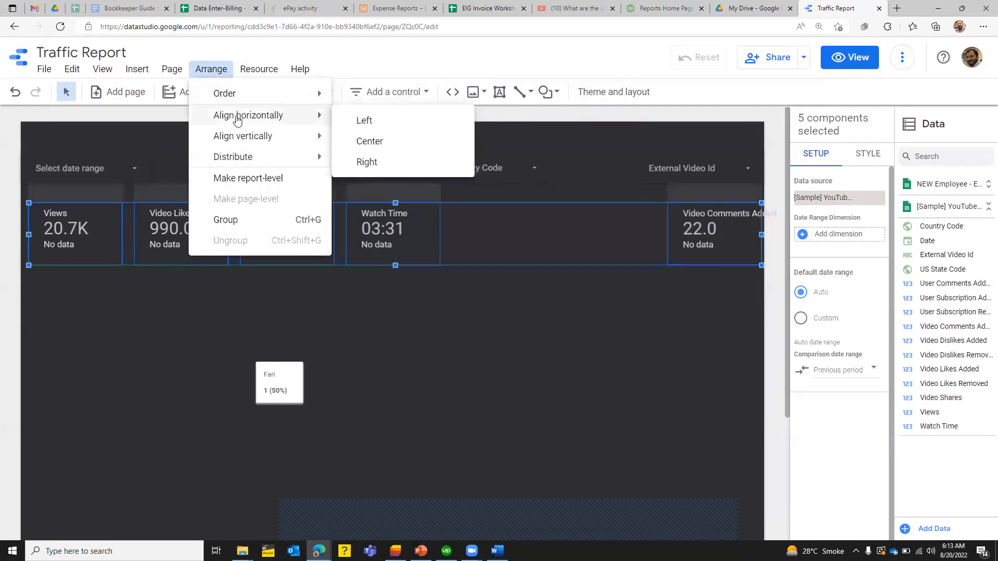
mouse_move(237, 156)
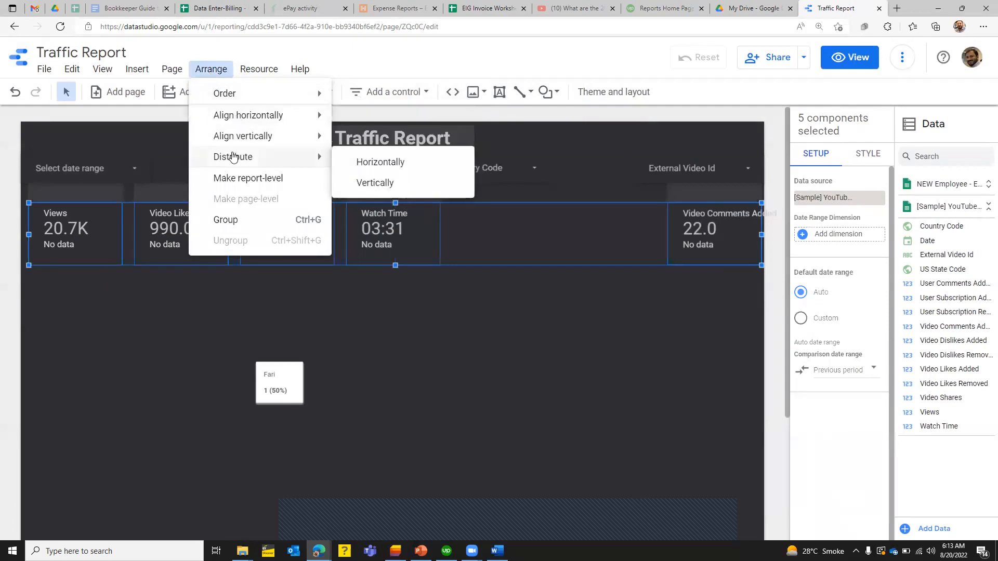
click(396, 163)
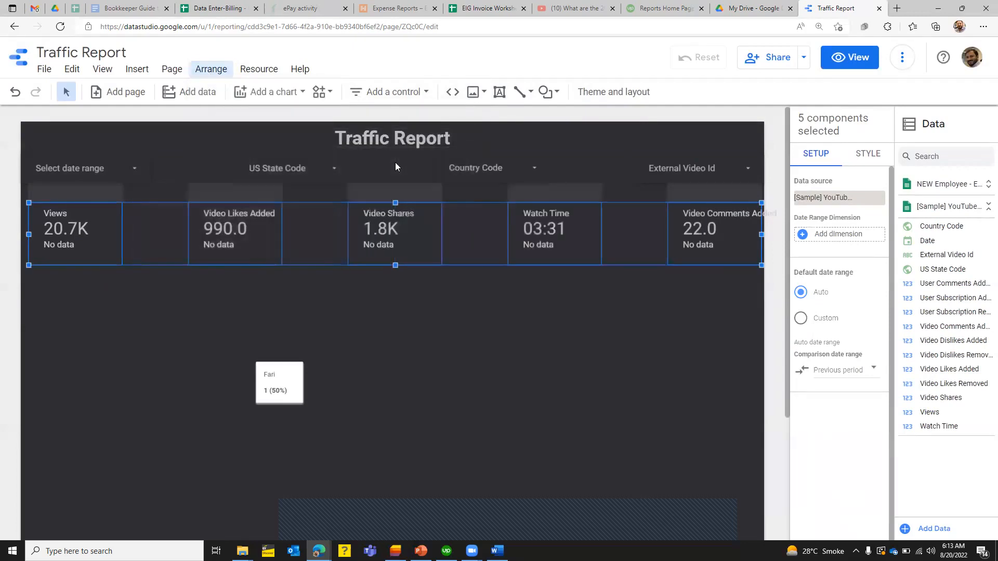
click(312, 351)
Filter the report to only US-WV with the US State Code control.
click(320, 169)
click(321, 170)
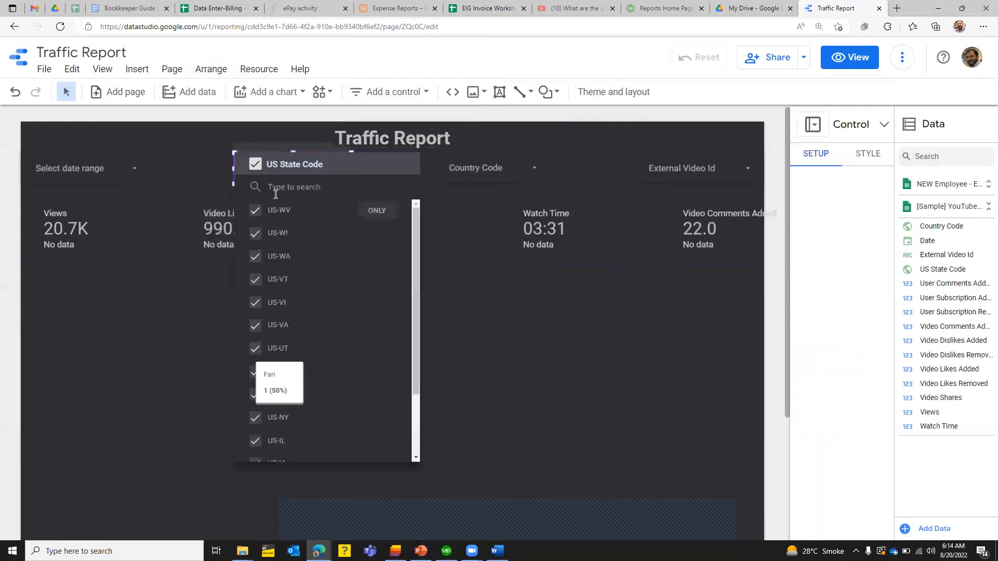
mouse_move(310, 210)
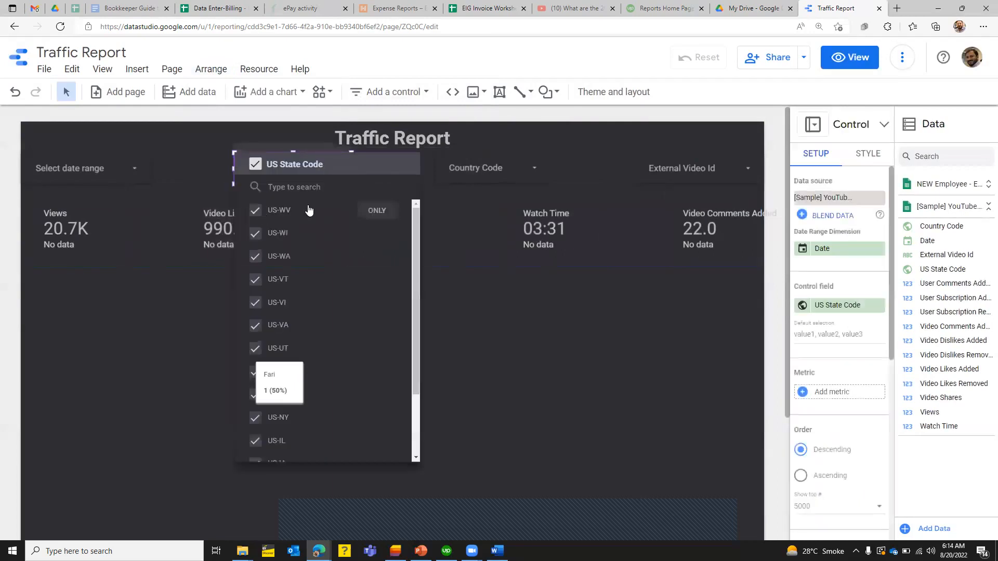
click(137, 328)
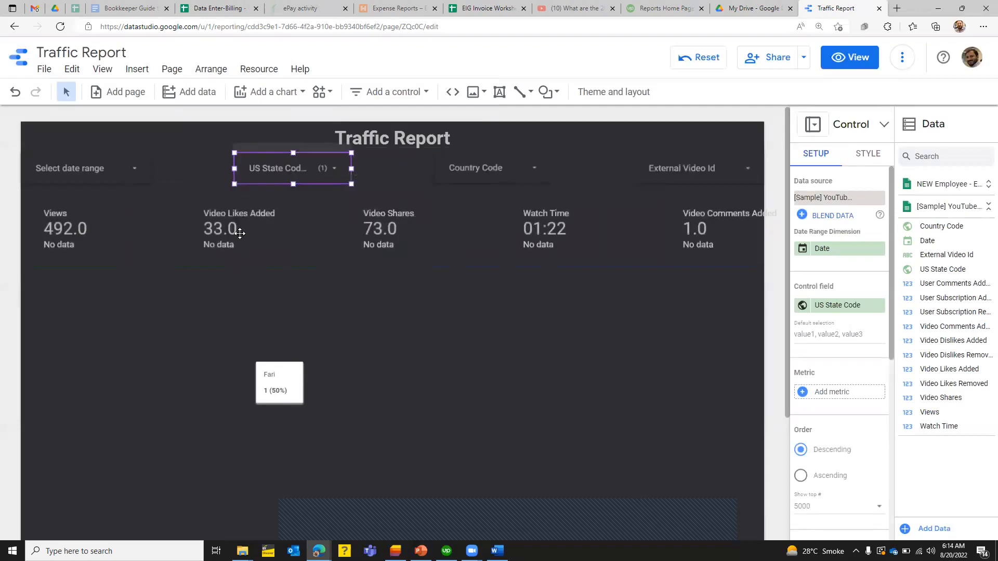
Examine the values offered by the Country Code and External Video Id controls under the US-WV filter.
click(535, 169)
click(535, 168)
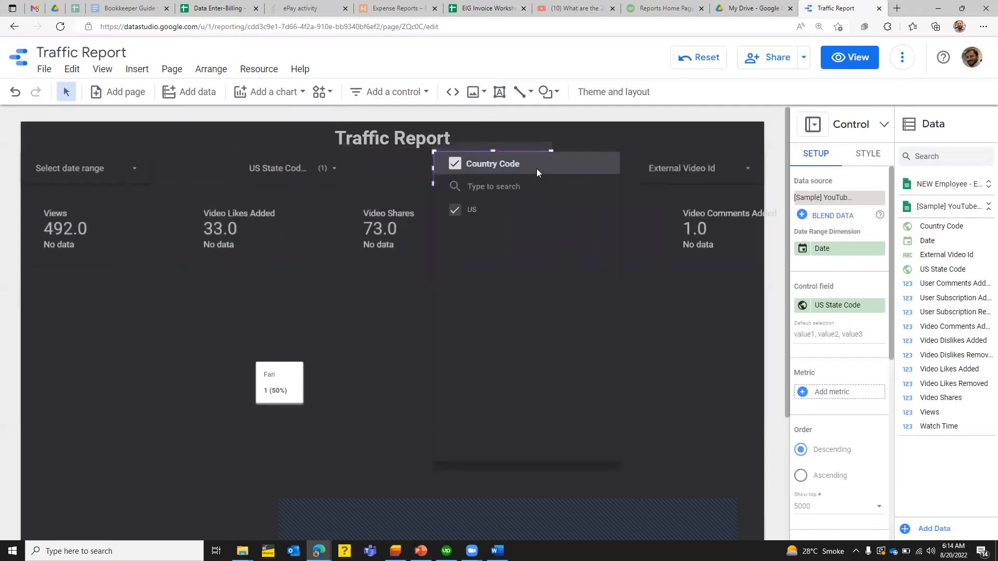
click(661, 177)
click(682, 175)
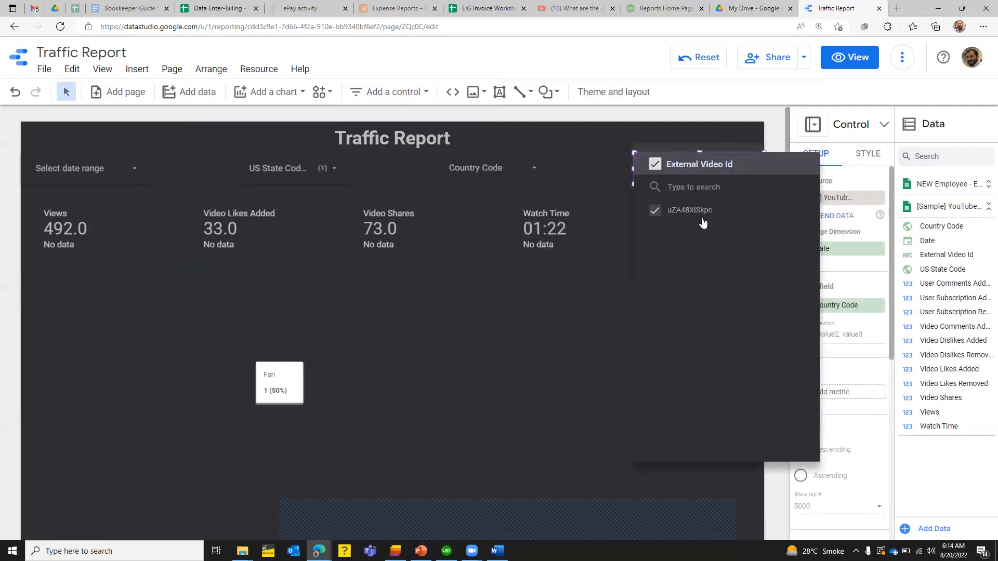
click(401, 306)
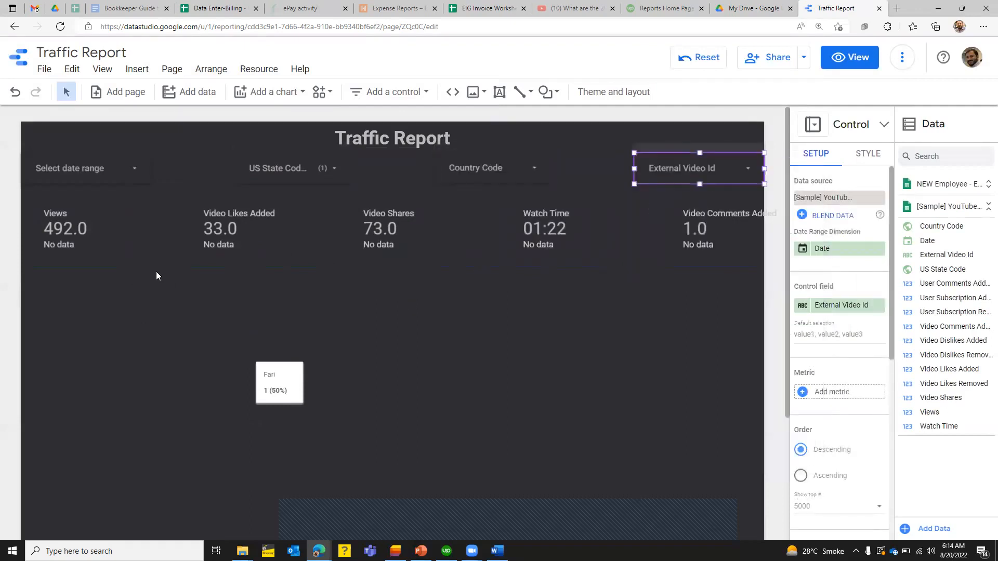
Clear the US-WV filter and all other selections in the US State Code control.
click(324, 165)
click(325, 164)
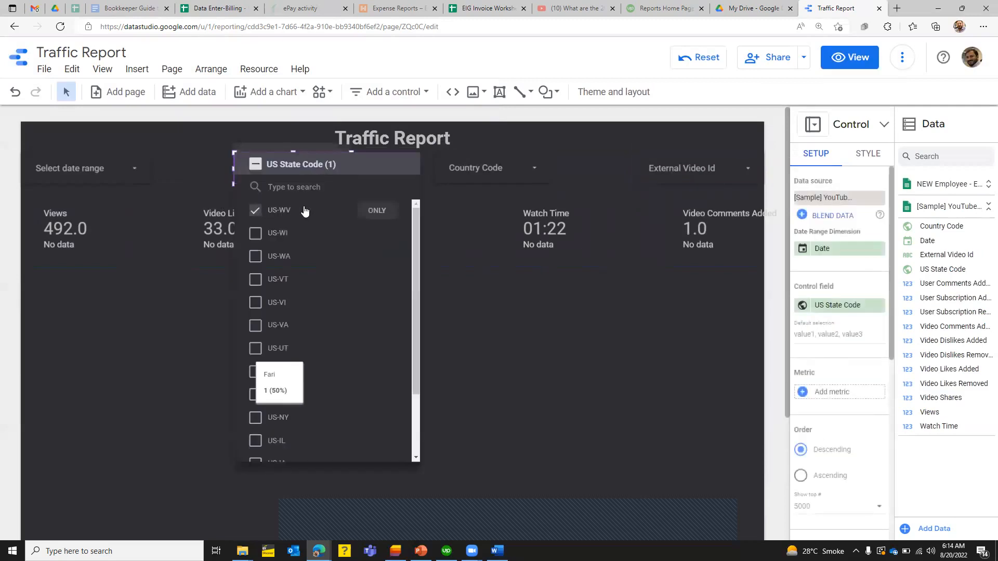
click(256, 164)
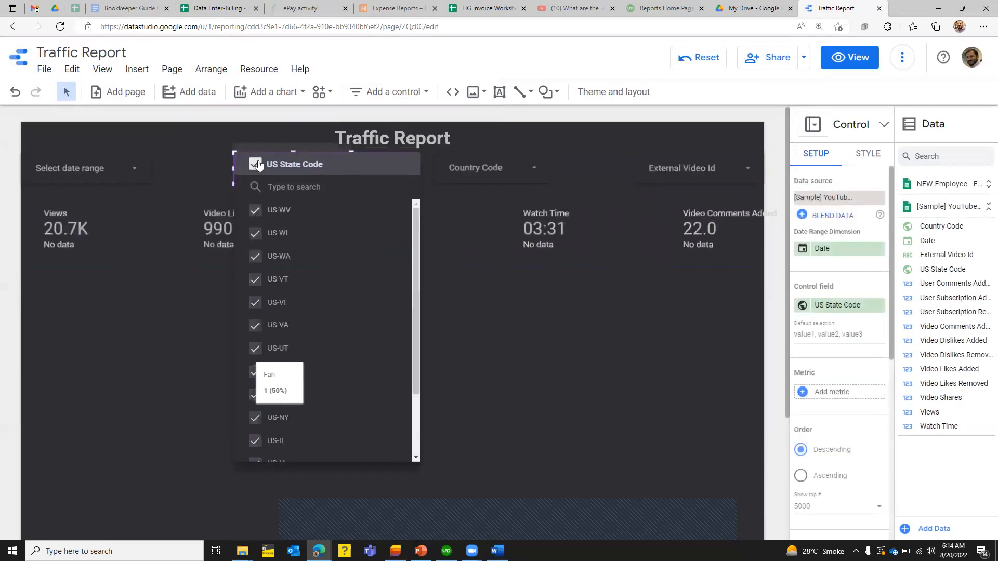
click(256, 164)
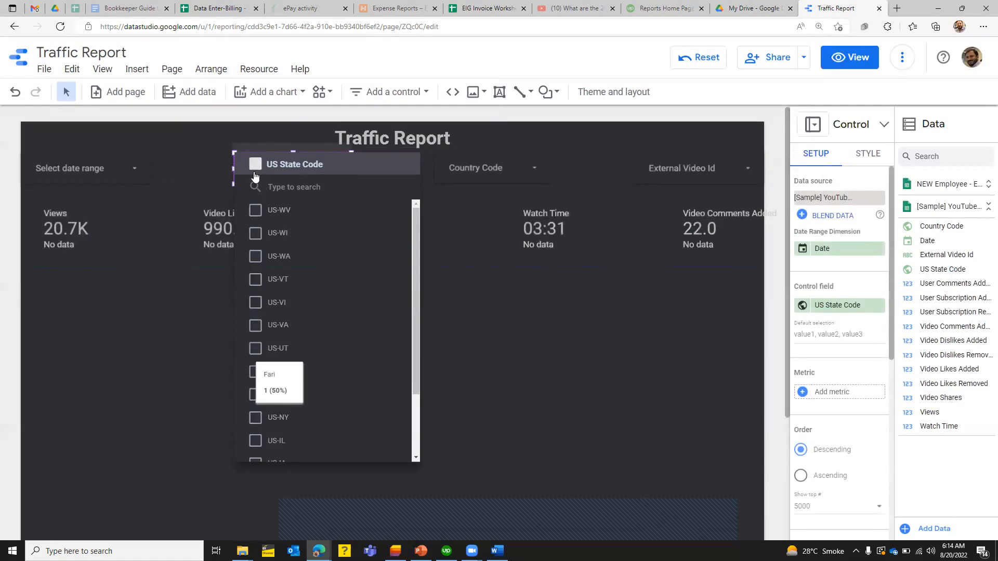
click(173, 298)
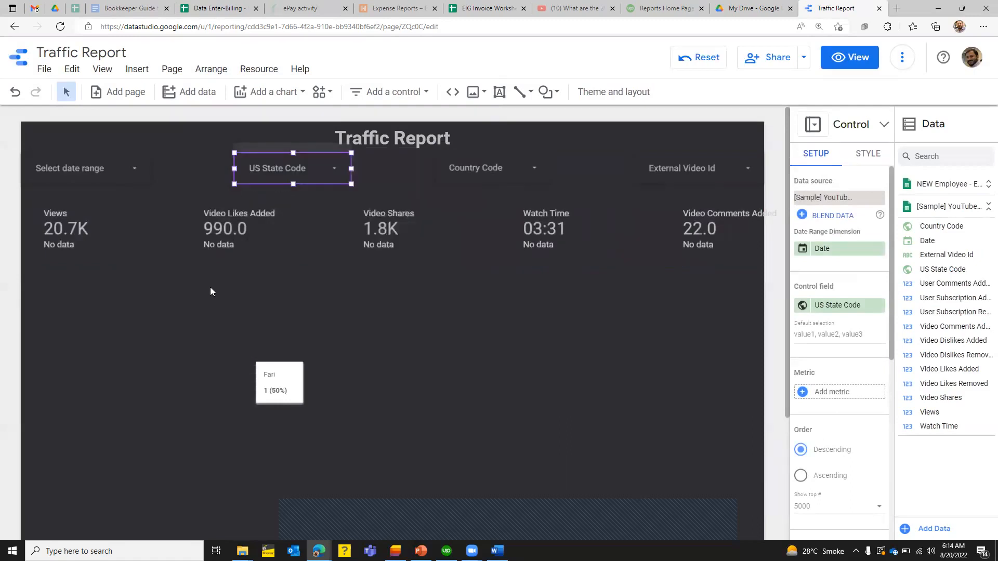
click(292, 298)
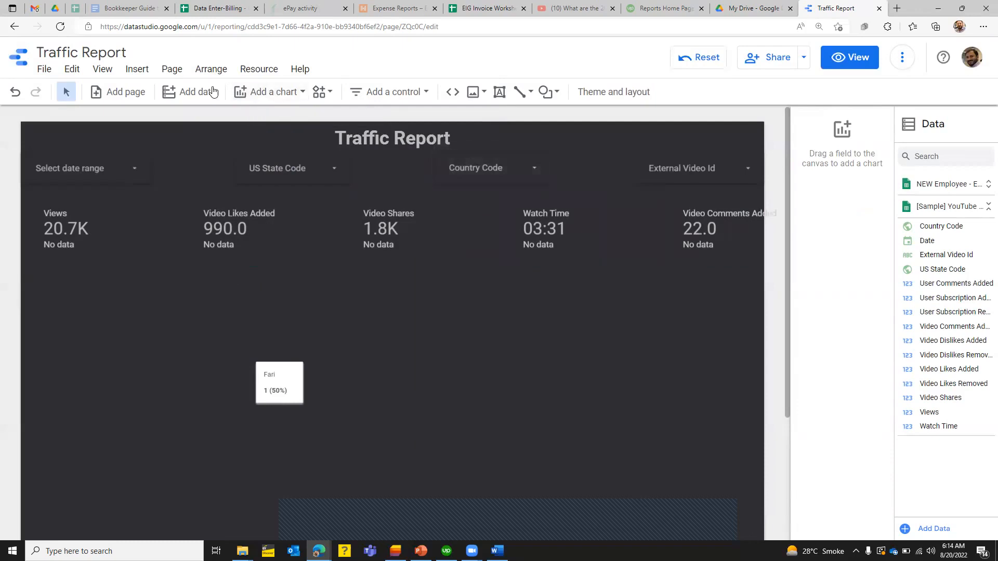
Insert a pie chart just below the Views scorecard and set its dimension to Country Code.
click(137, 69)
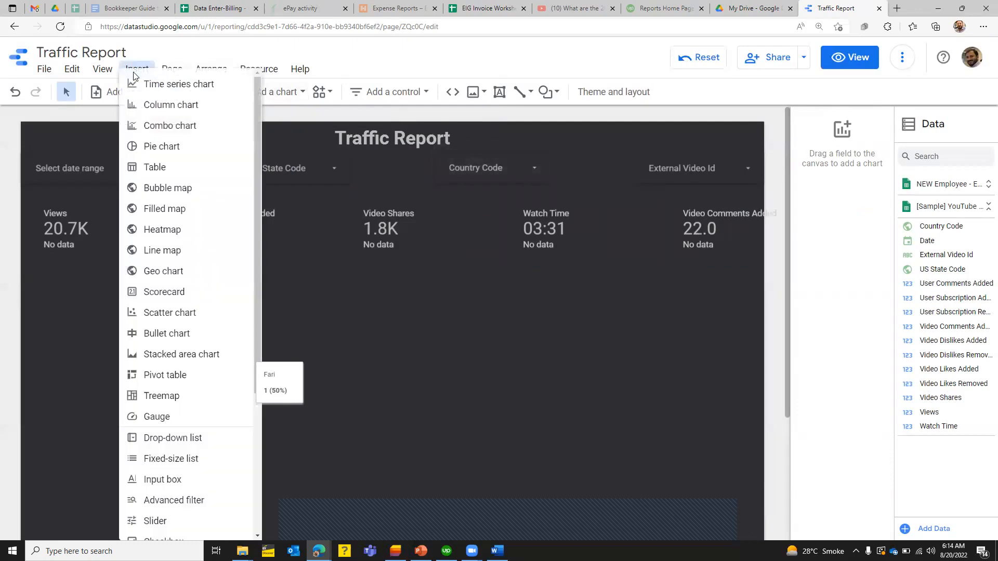
click(181, 151)
click(32, 282)
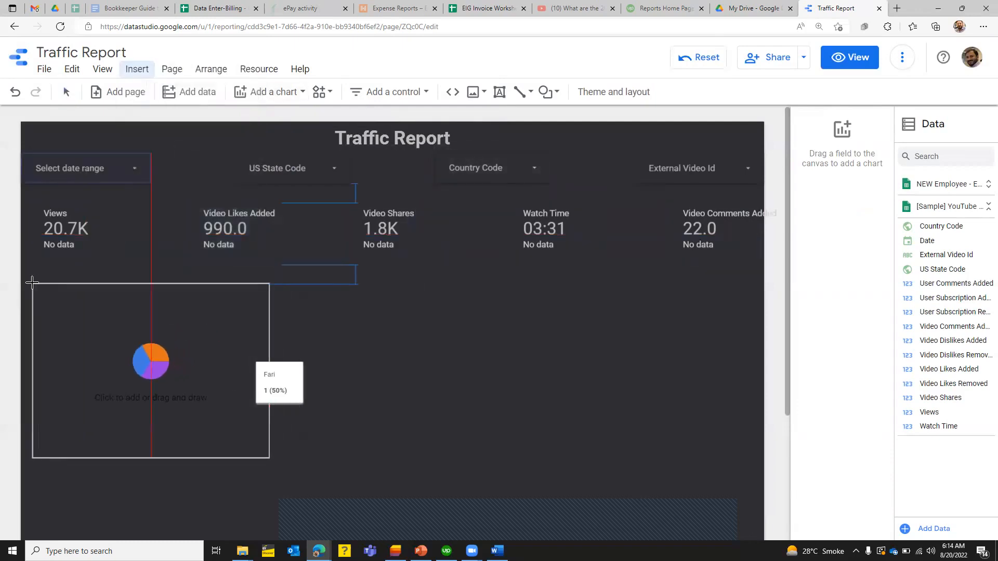
click(28, 283)
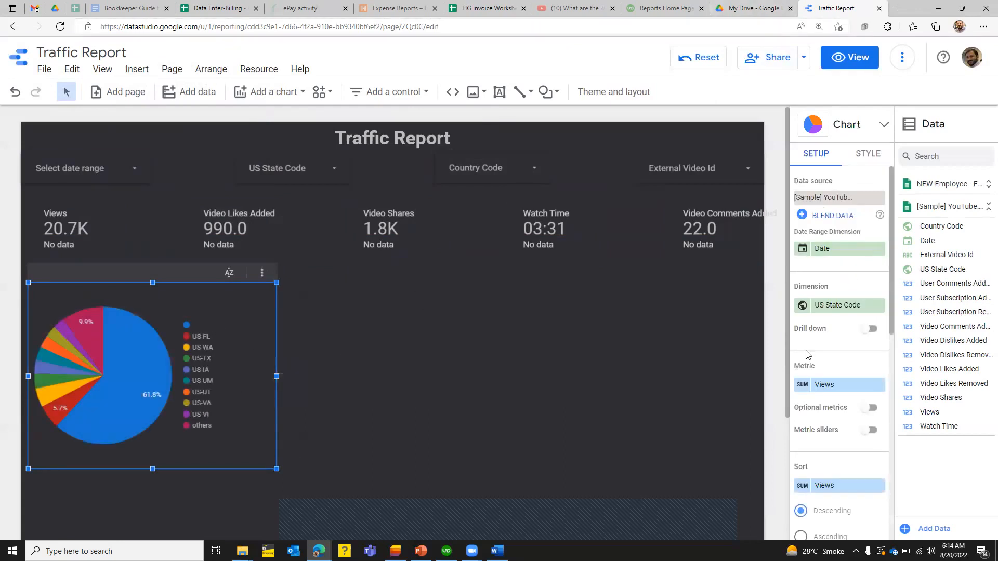
click(842, 306)
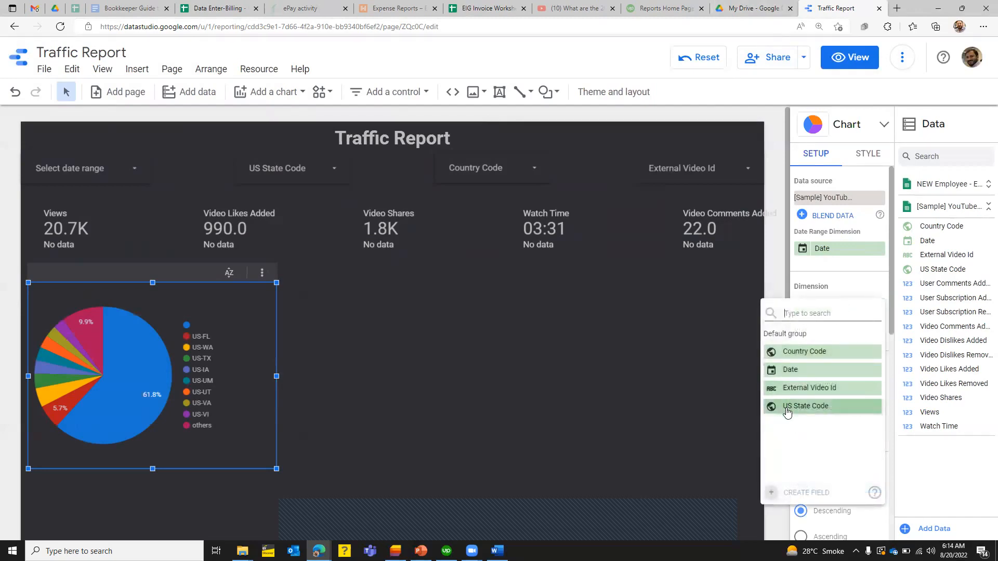
click(819, 352)
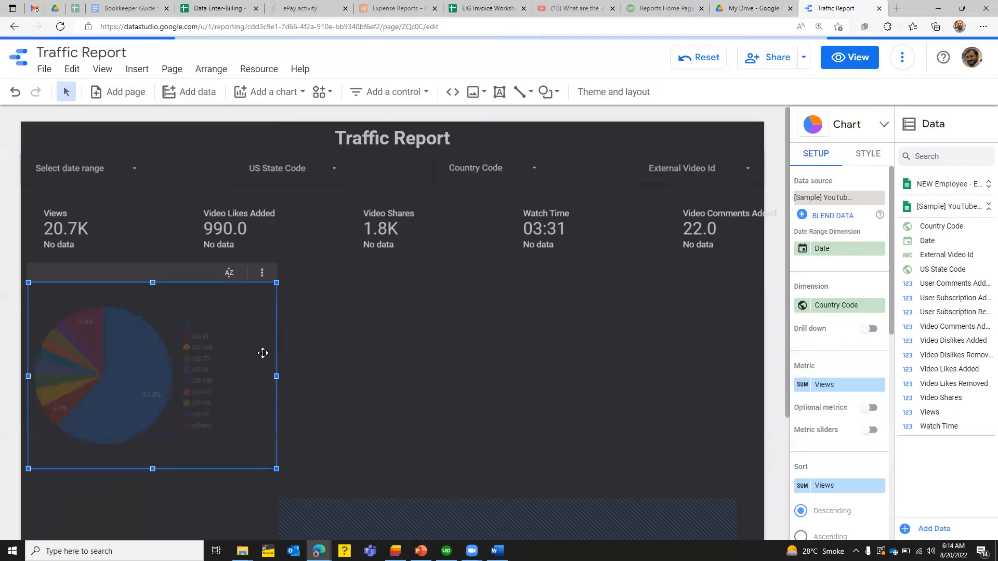
mouse_move(194, 432)
mouse_down()
mouse_move(199, 369)
mouse_move(190, 426)
mouse_up()
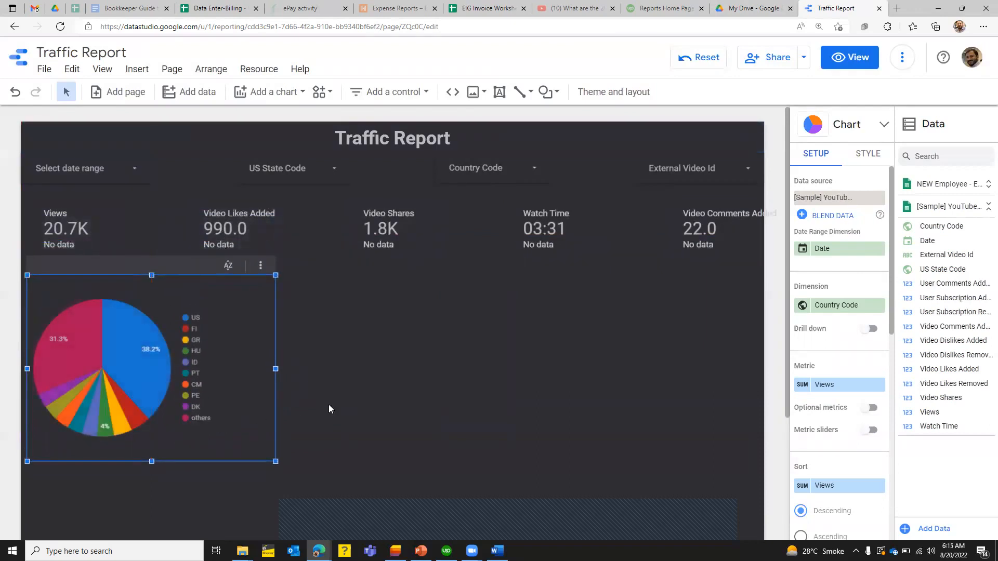
Limit the Country Code pie chart to 6 slices.
click(871, 163)
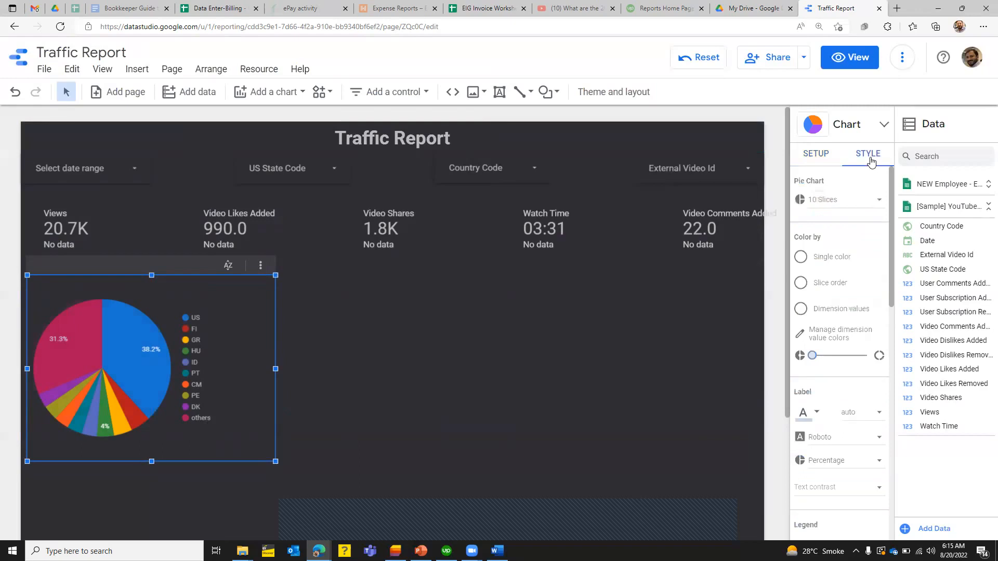
click(819, 200)
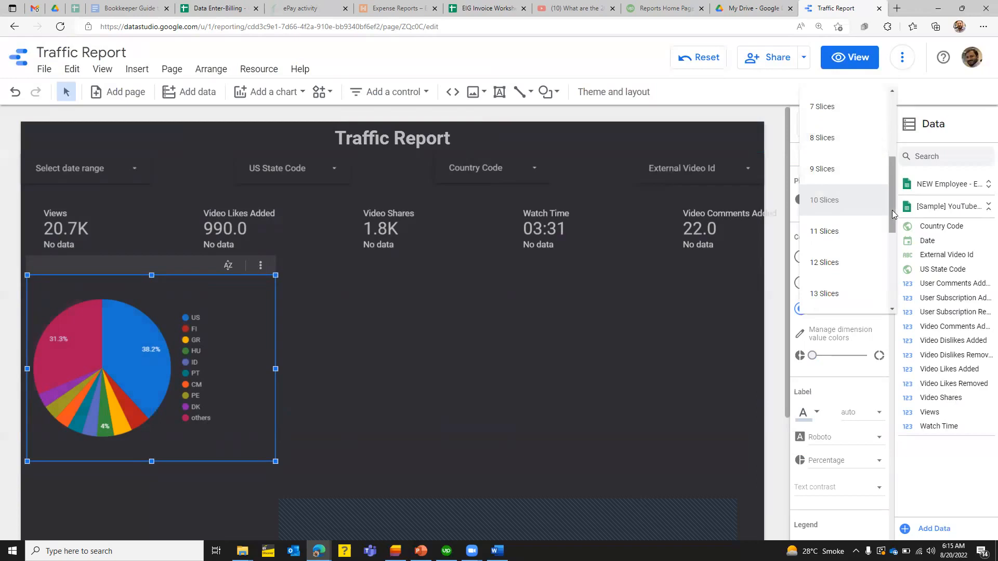
drag(892, 210, 892, 180)
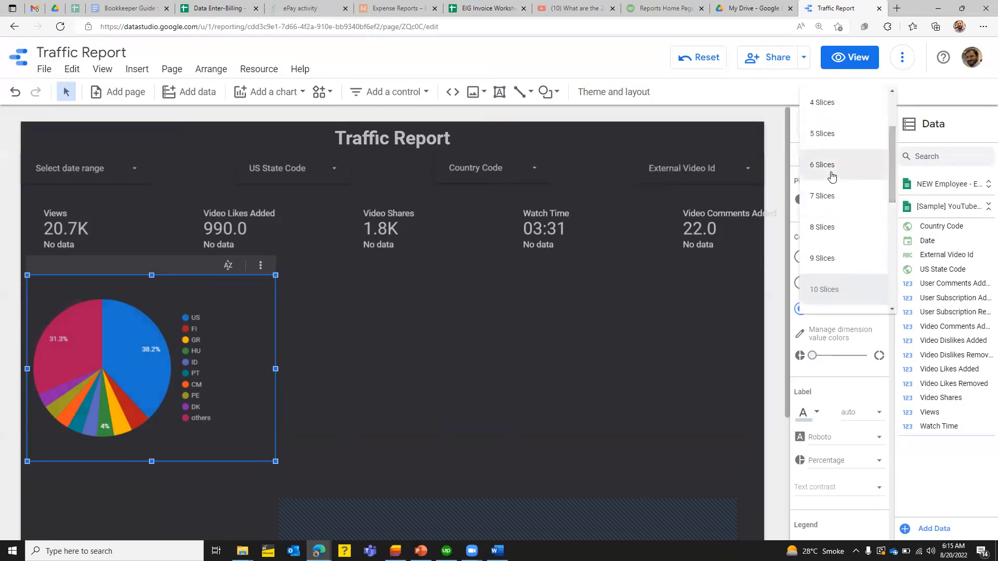
click(832, 176)
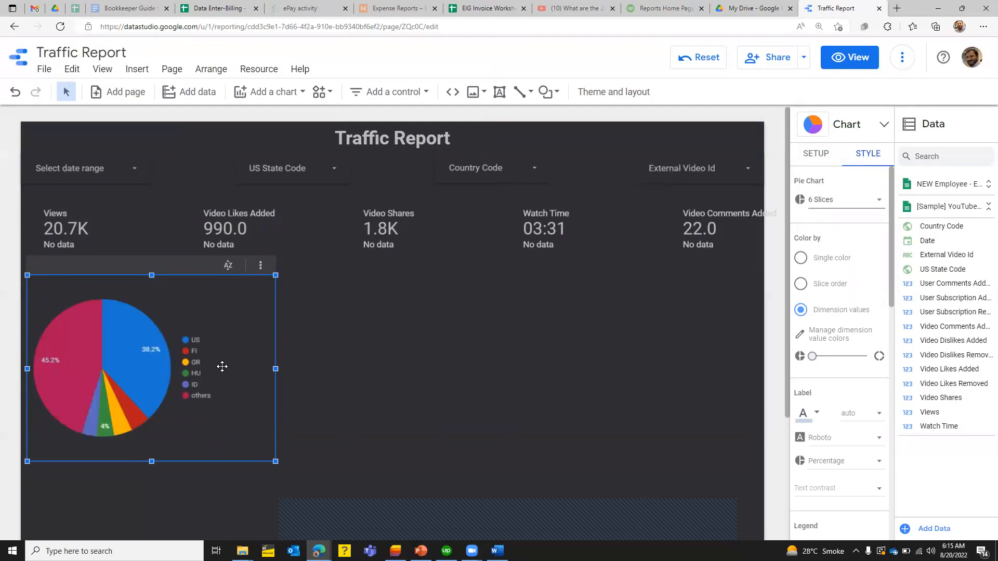
click(349, 336)
Duplicate the Views pie chart, place the copy directly beside the original and set its metric to Video Shares.
click(232, 329)
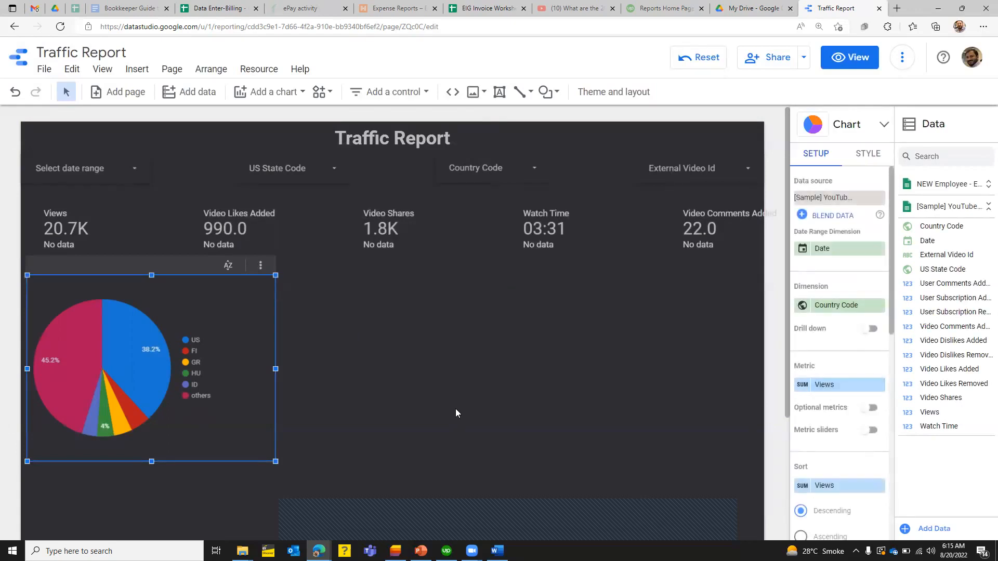
key(ctrl+d)
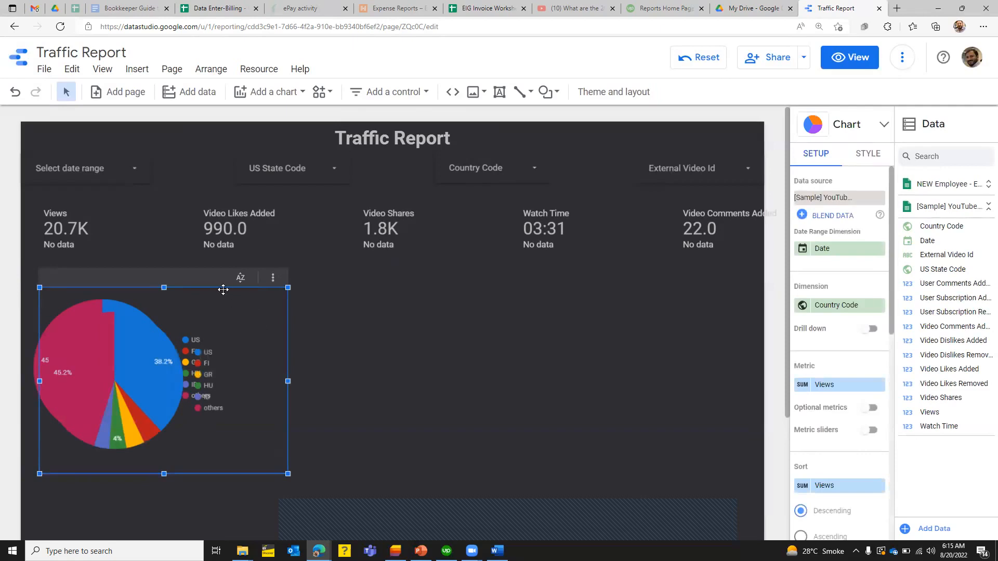
drag(371, 292, 469, 279)
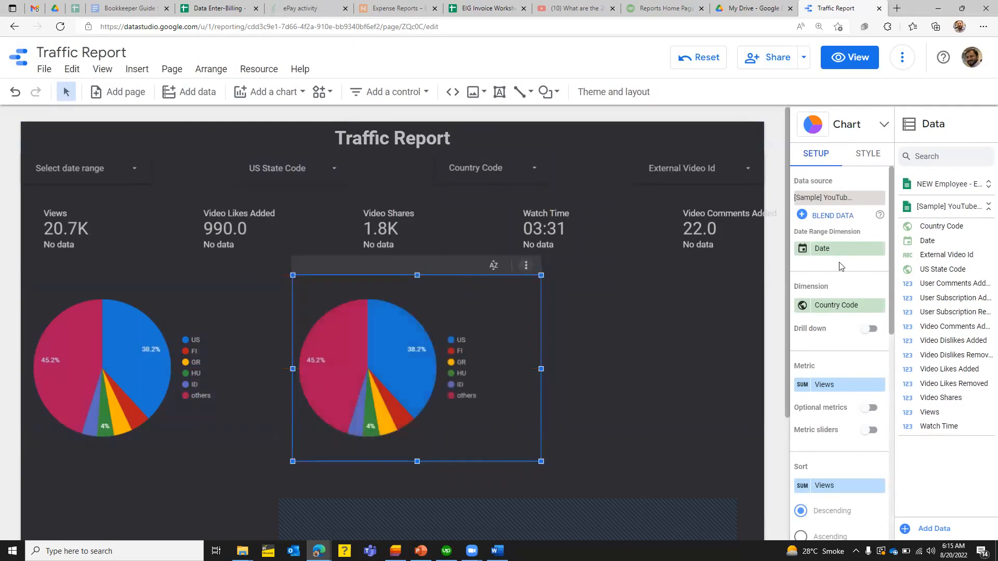
click(823, 386)
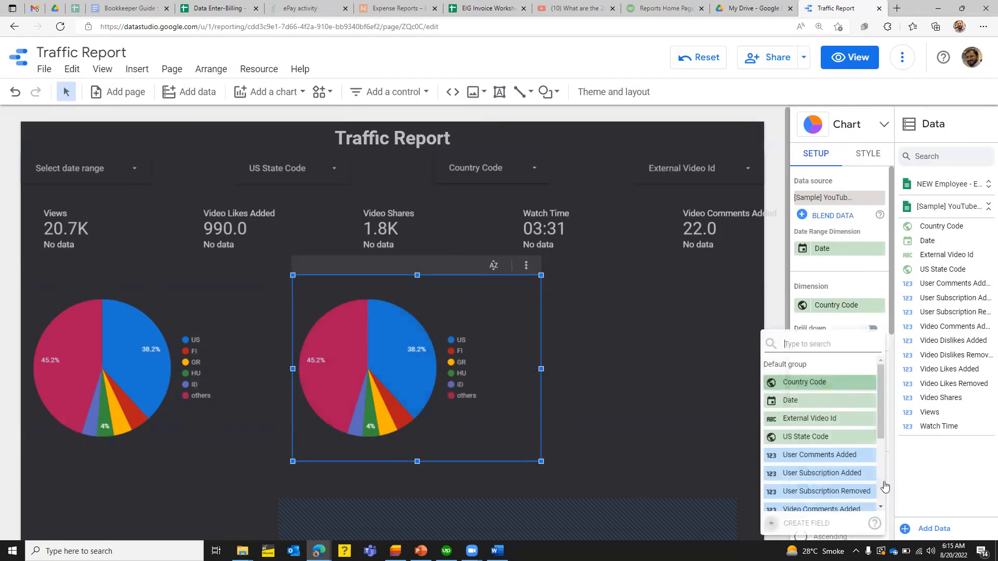
drag(885, 427, 889, 474)
scroll(879, 463, down, 5)
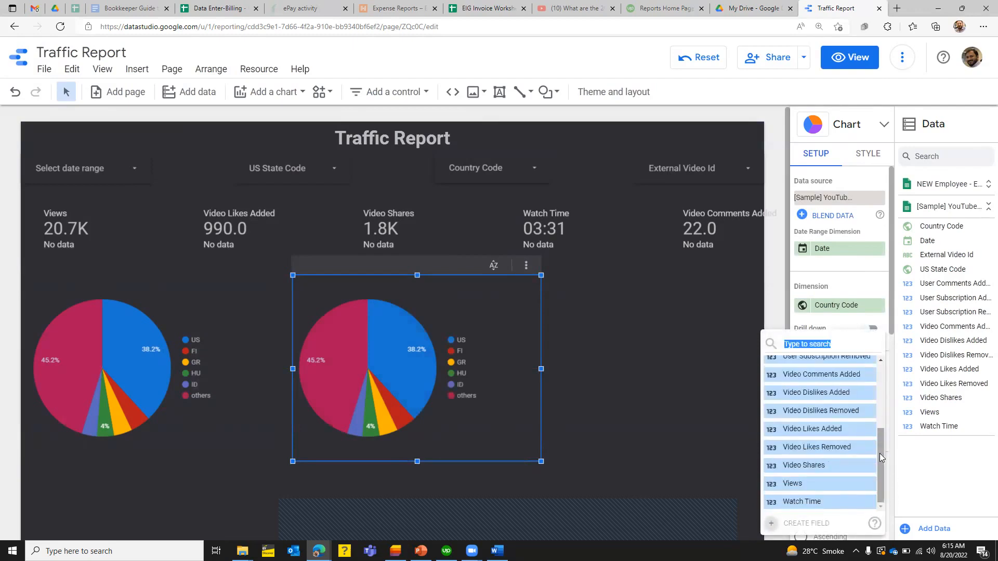
click(843, 468)
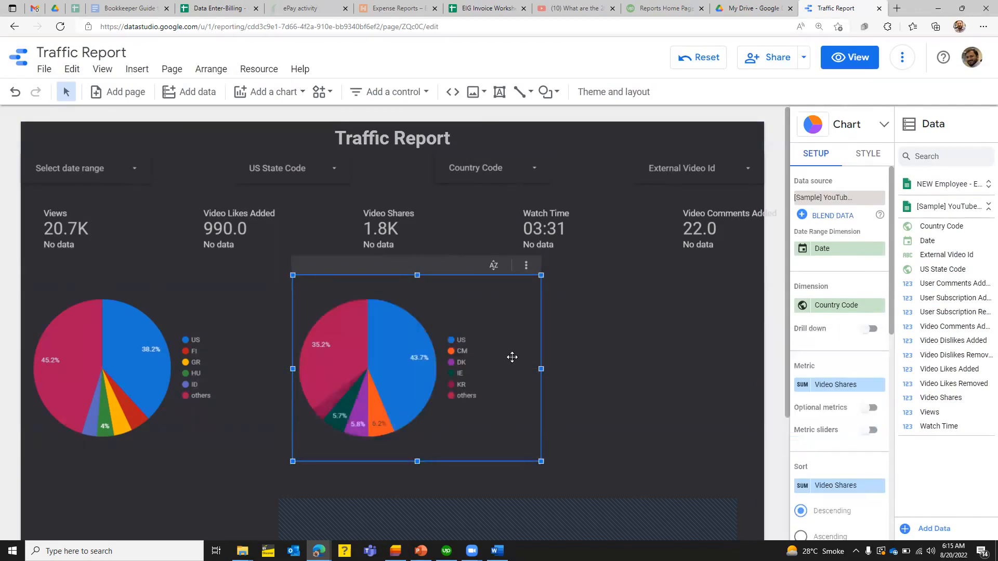
drag(512, 357, 503, 360)
Duplicate the Video Shares pie chart and place the copy beside it as the third chart in the row.
click(632, 353)
click(509, 376)
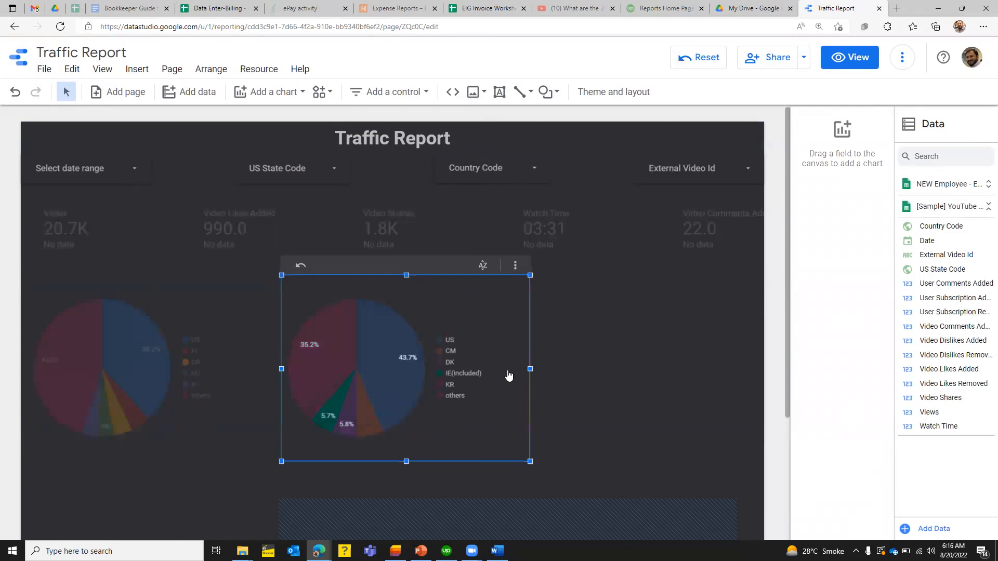
click(509, 376)
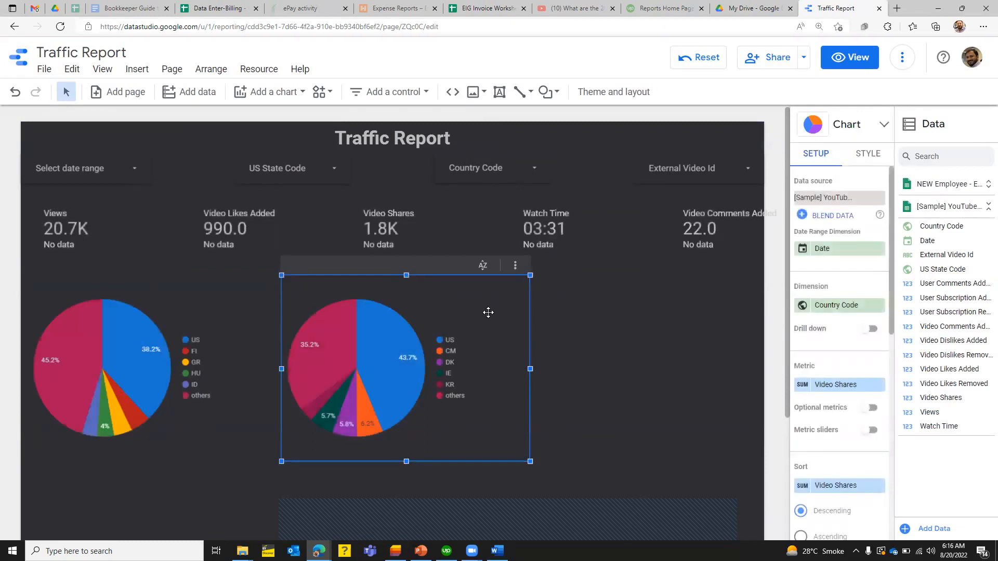
click(646, 362)
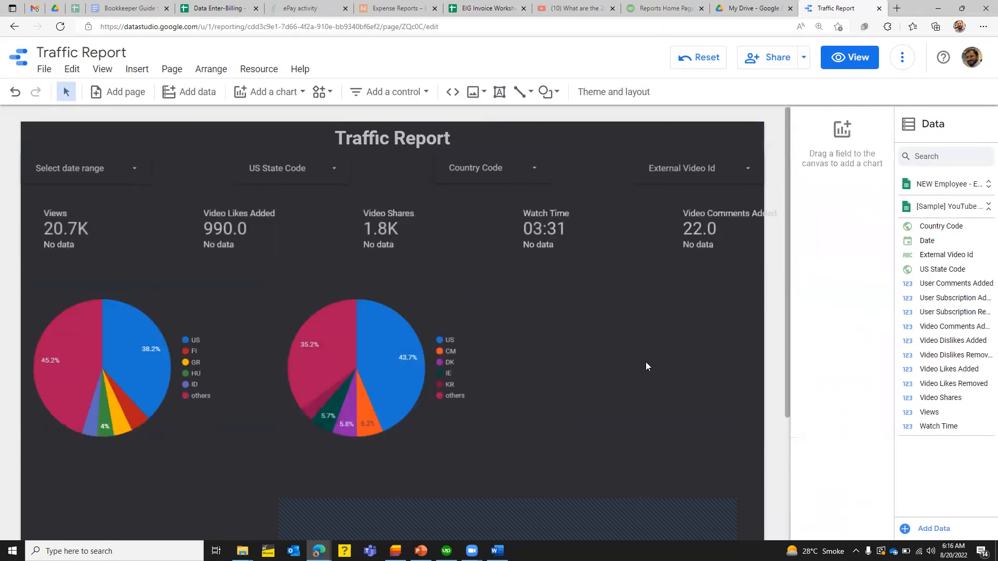
key(ctrl+v)
drag(443, 314, 664, 303)
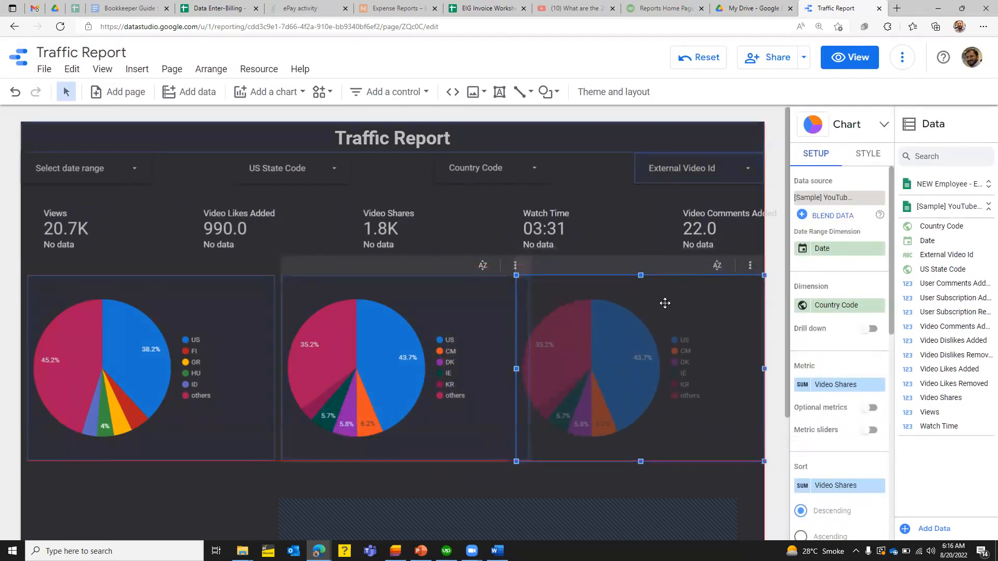
Distribute the three country pie charts evenly in the horizontal direction across the row.
shift+click(461, 309)
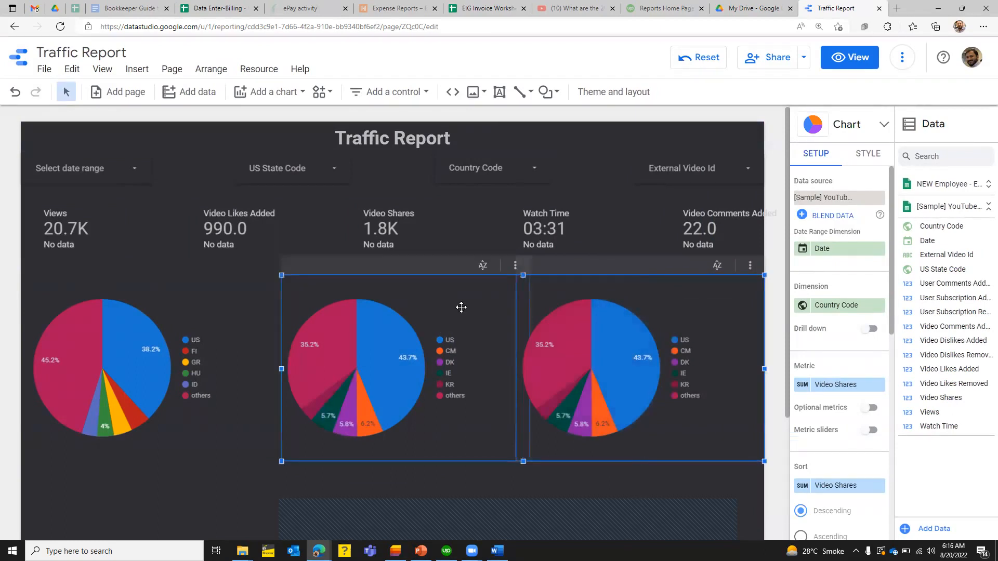
shift+click(236, 294)
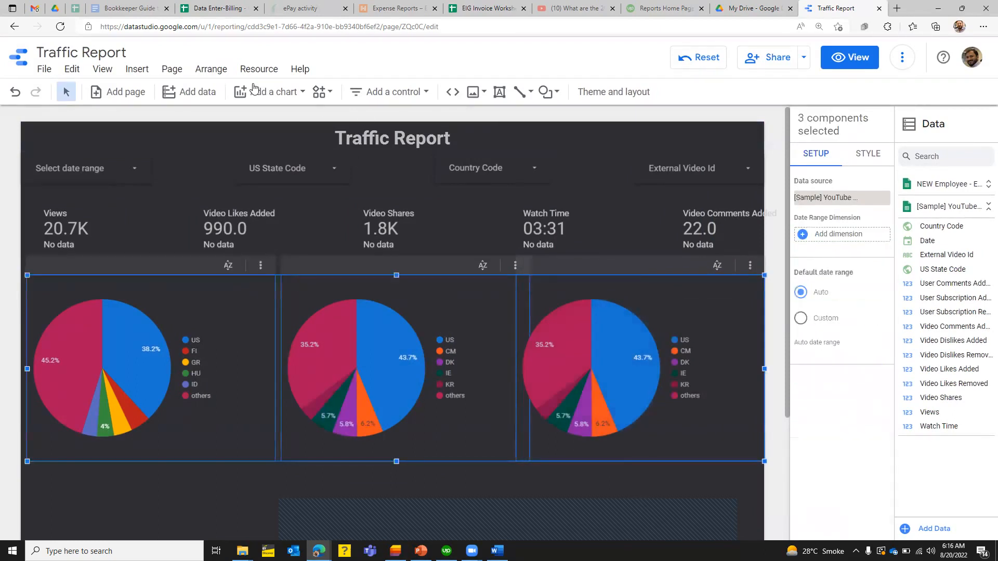
click(211, 69)
mouse_move(263, 119)
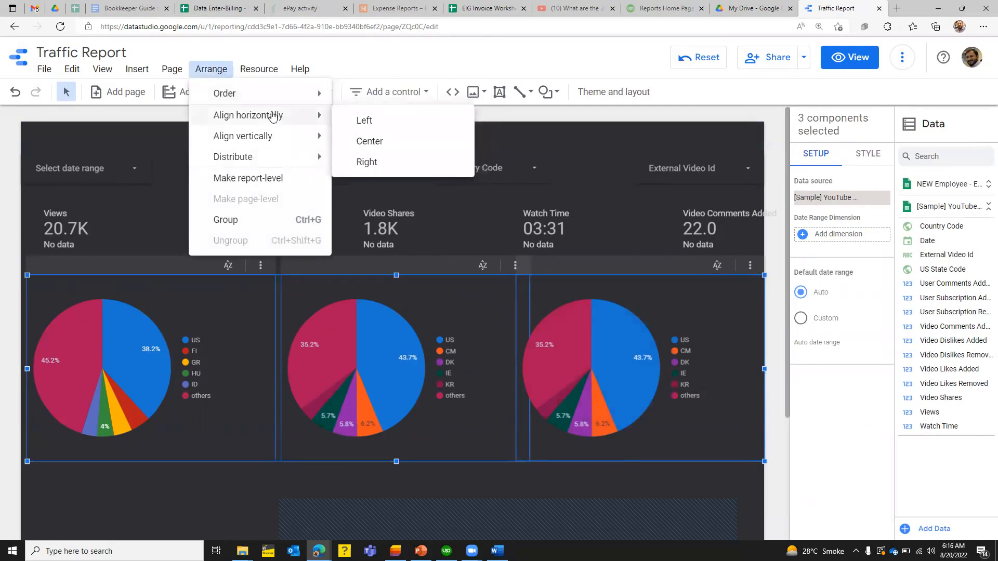
mouse_move(288, 138)
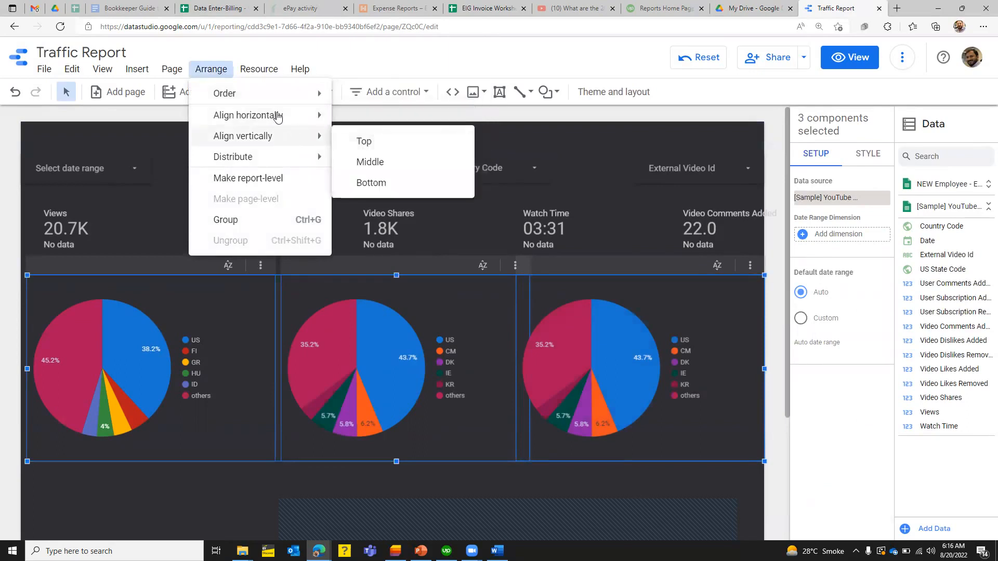
mouse_move(276, 115)
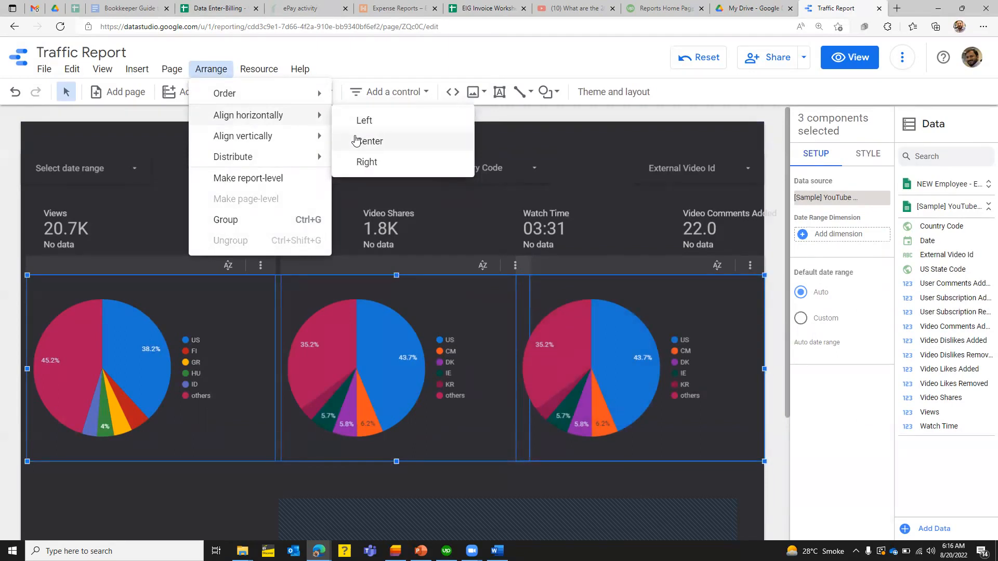
click(357, 162)
click(209, 70)
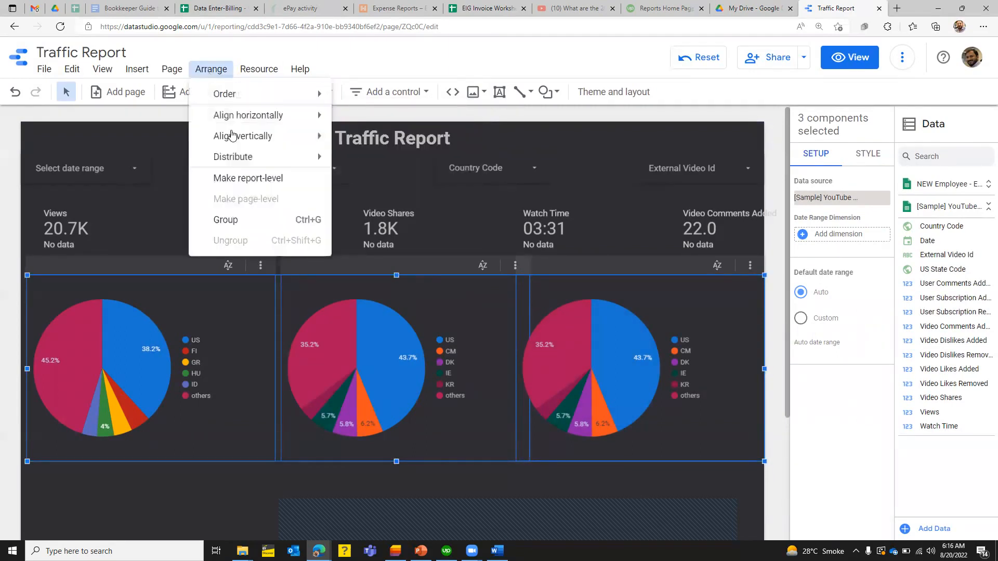
mouse_move(235, 163)
click(365, 163)
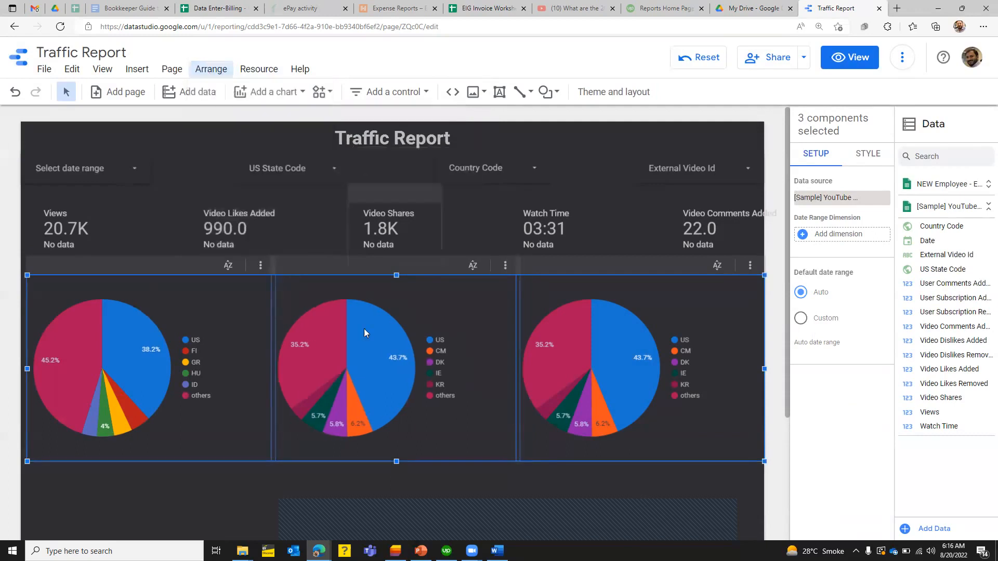
click(297, 479)
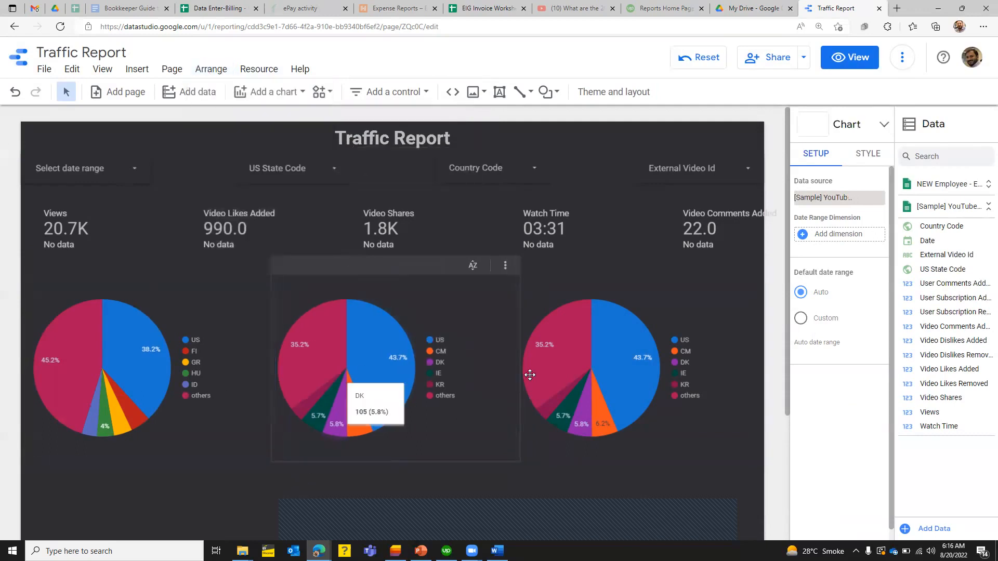
Set the metric of the third pie chart to Video Likes Added.
click(676, 297)
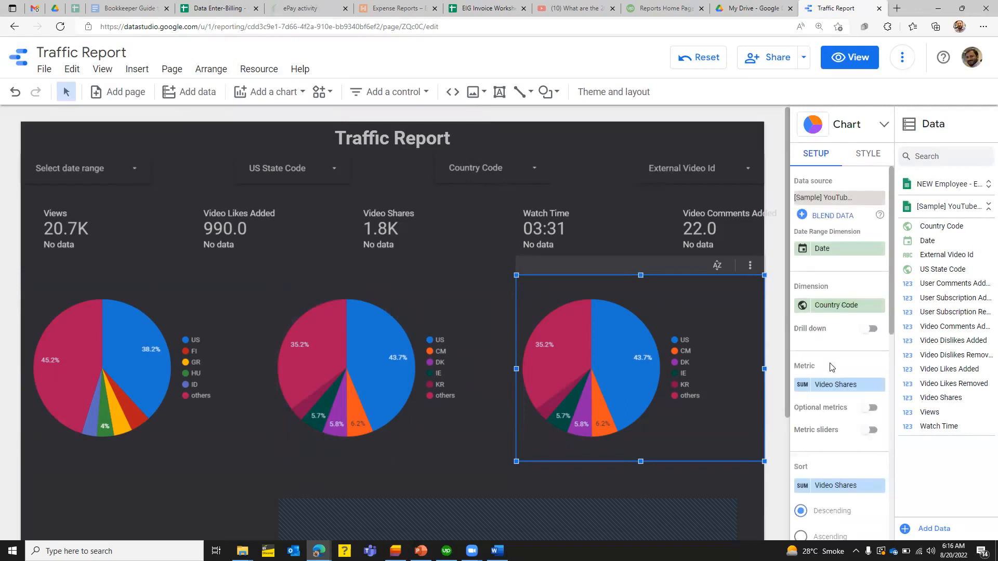
click(825, 384)
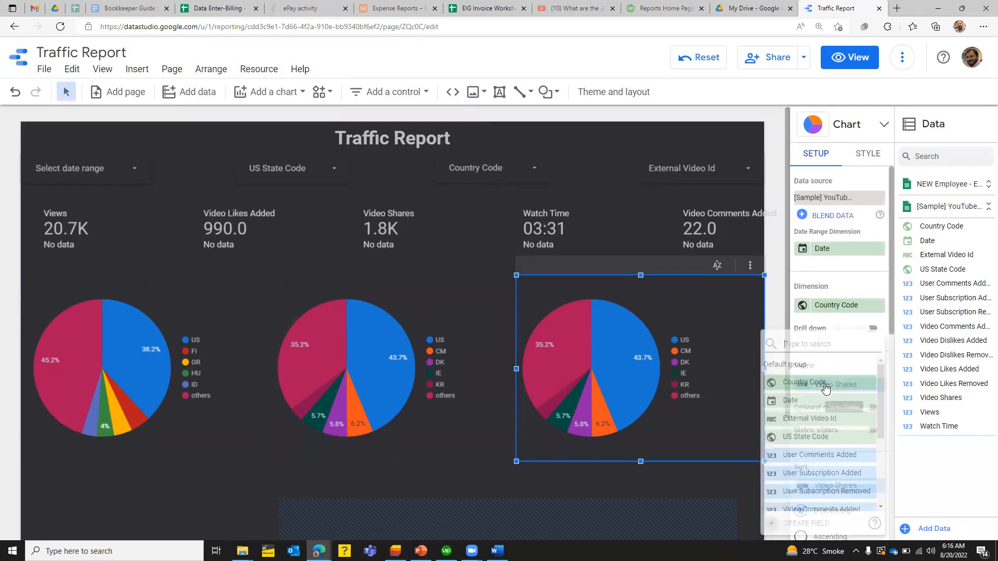
drag(882, 433, 889, 481)
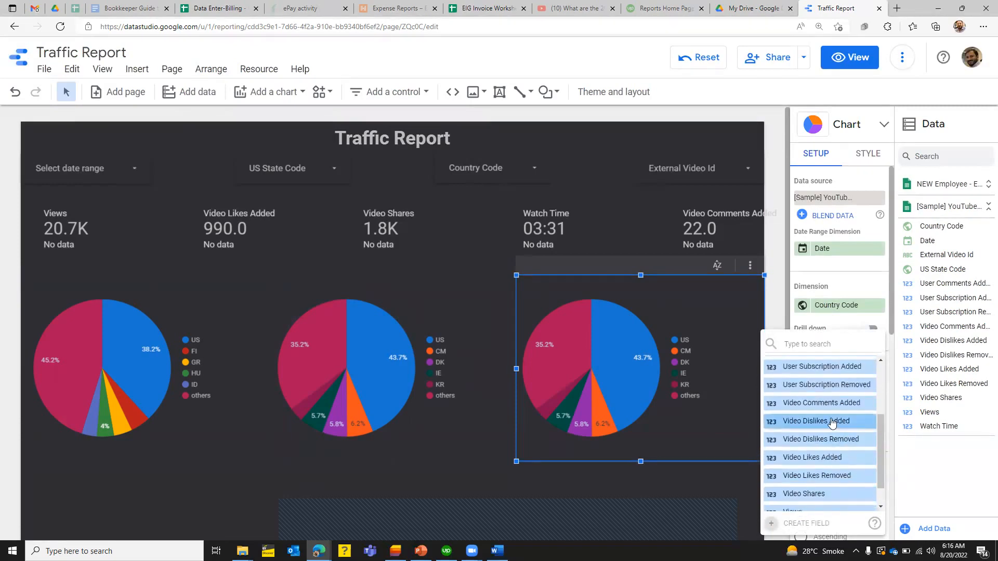
click(830, 458)
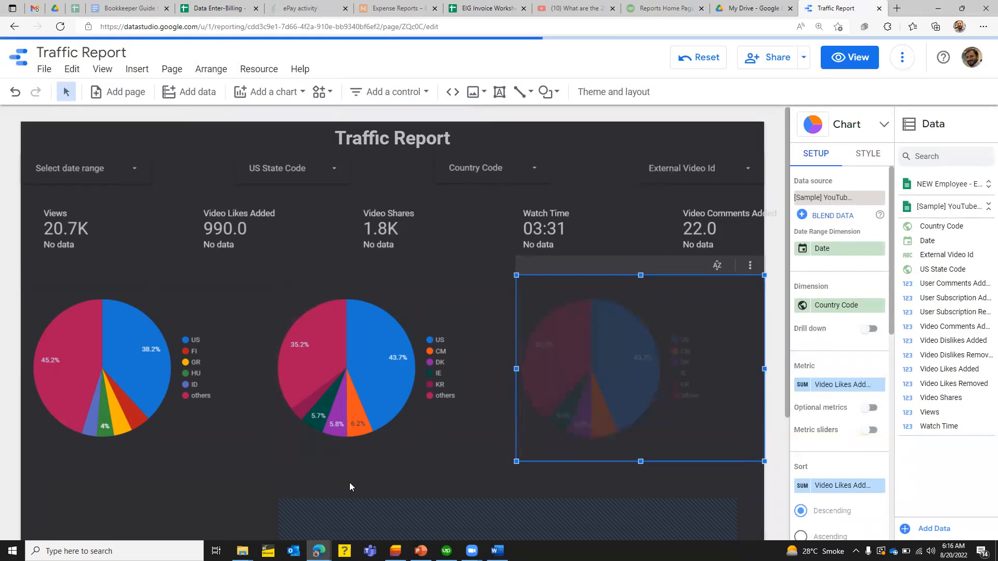
click(722, 313)
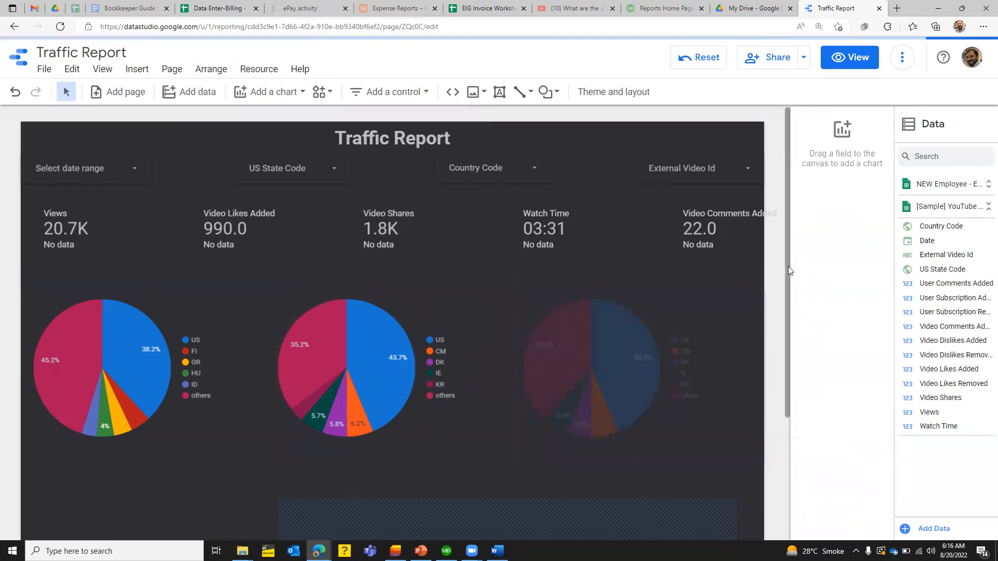
Insert a time series chart below the pie charts and stretch it across the full width of the page.
drag(789, 269, 797, 346)
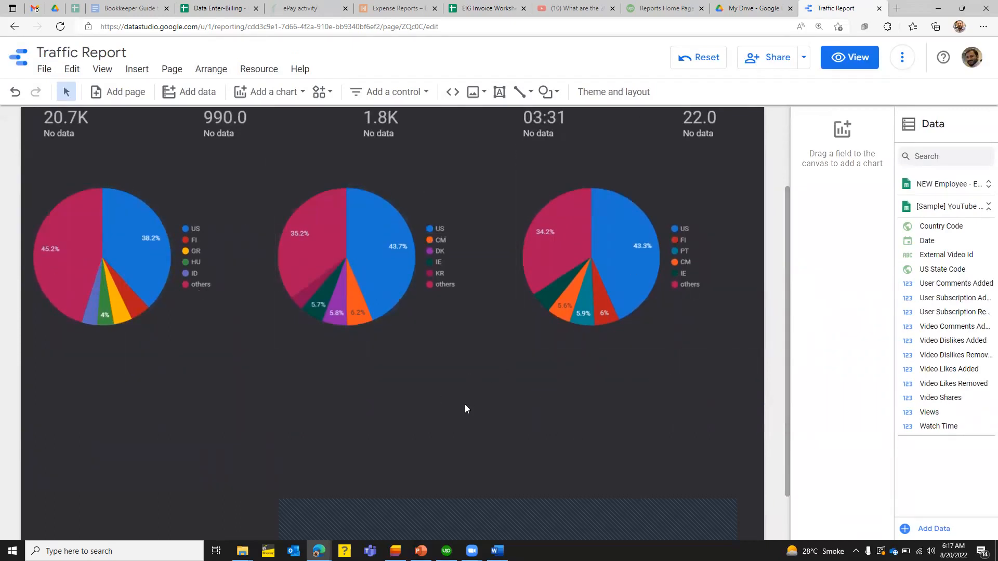
click(131, 71)
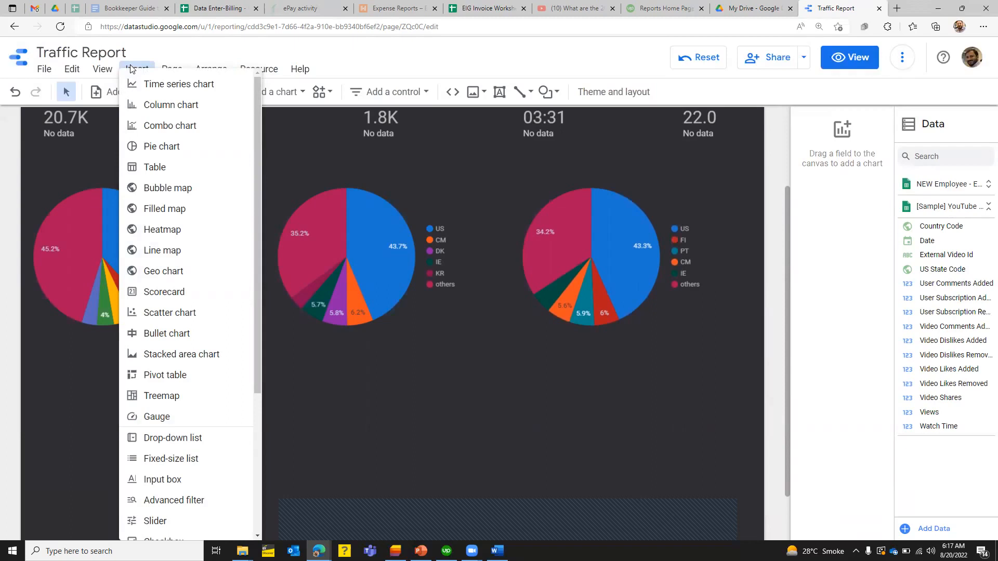
click(151, 83)
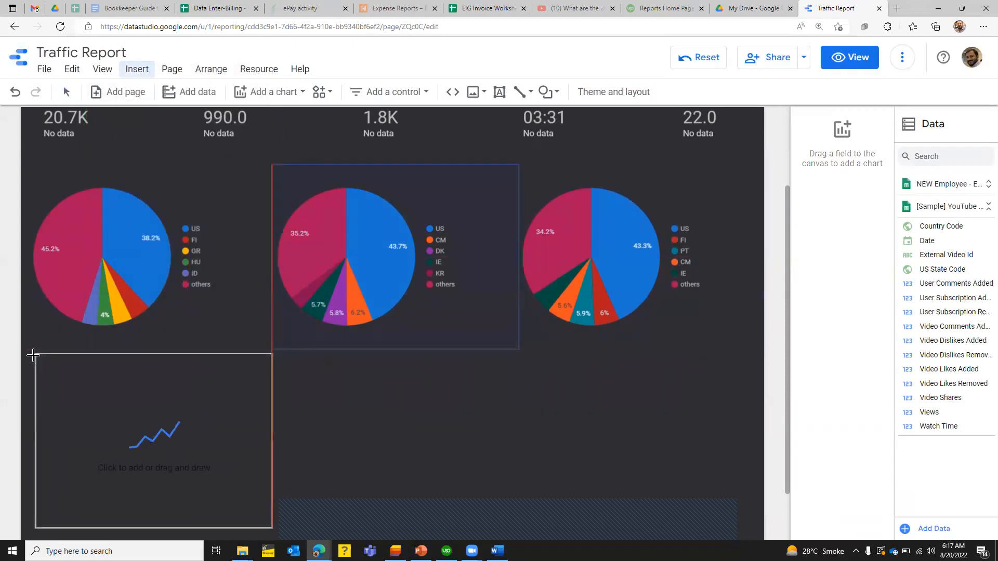
click(27, 356)
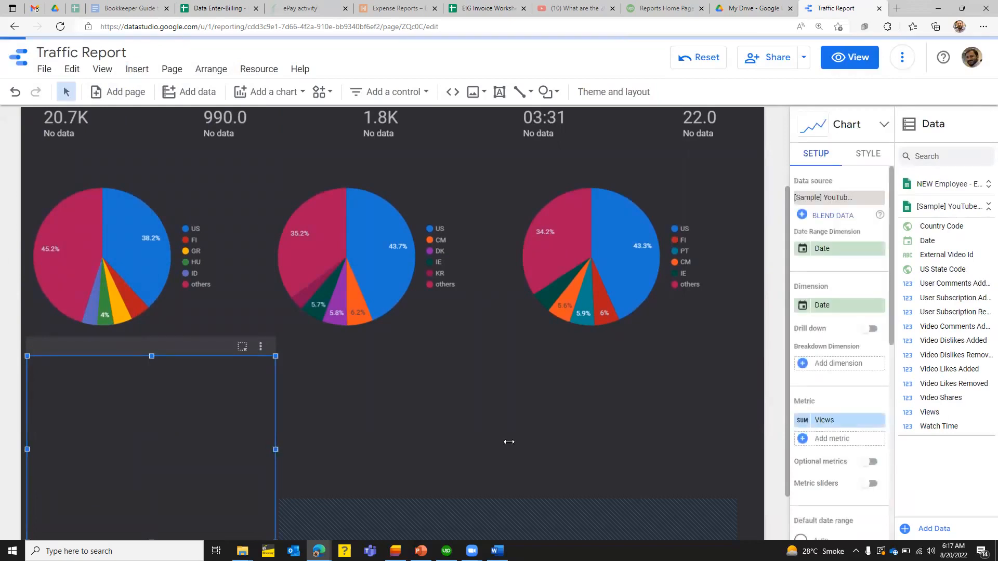
drag(716, 415, 717, 414)
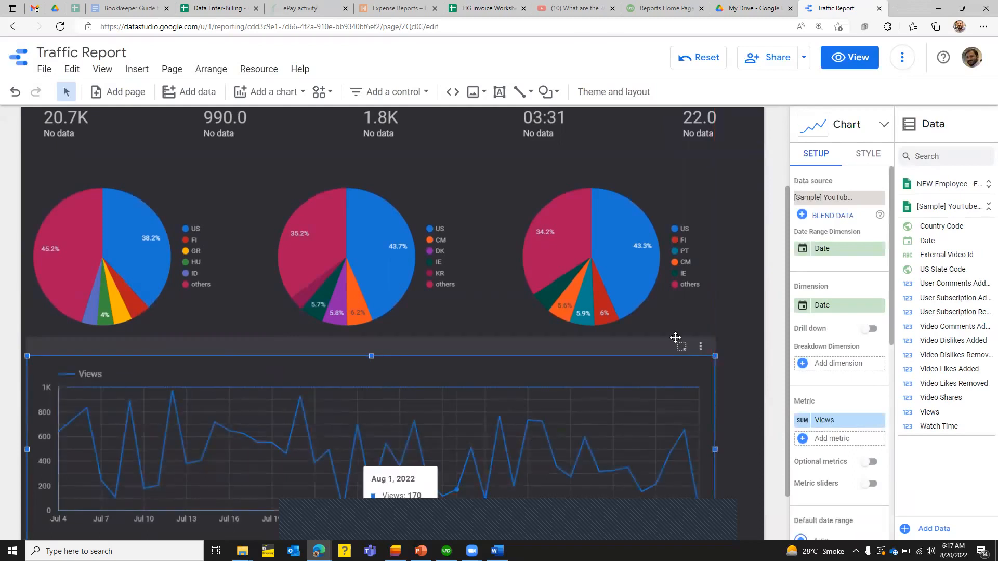
drag(788, 241, 793, 296)
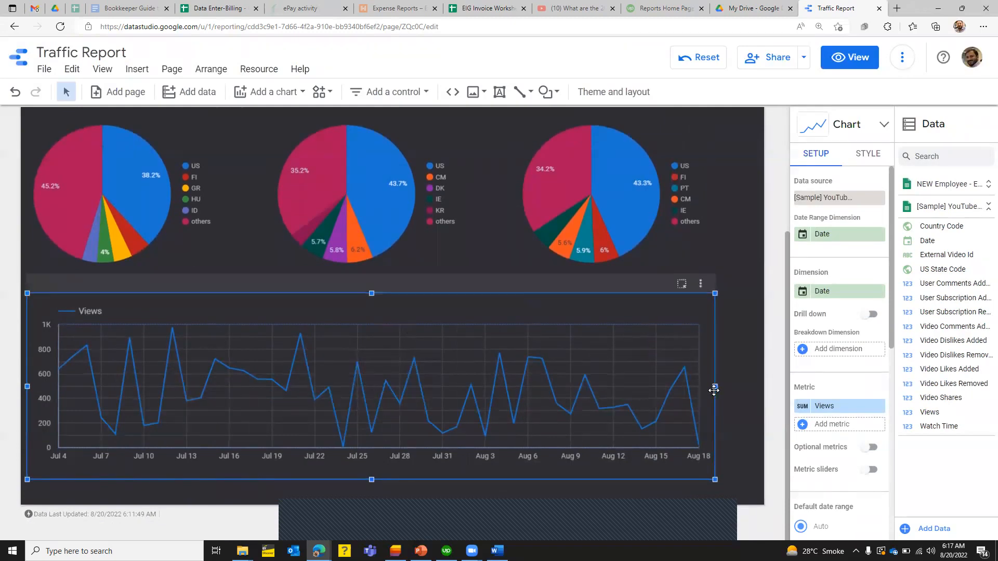
drag(715, 387, 761, 386)
click(245, 494)
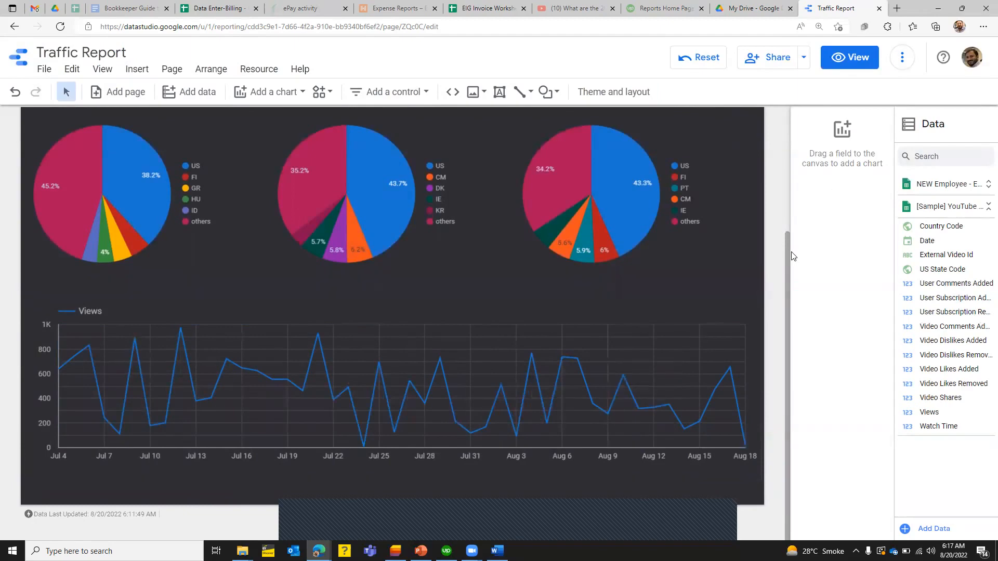
Set the current page's canvas height to 1200 px.
drag(788, 253, 801, 99)
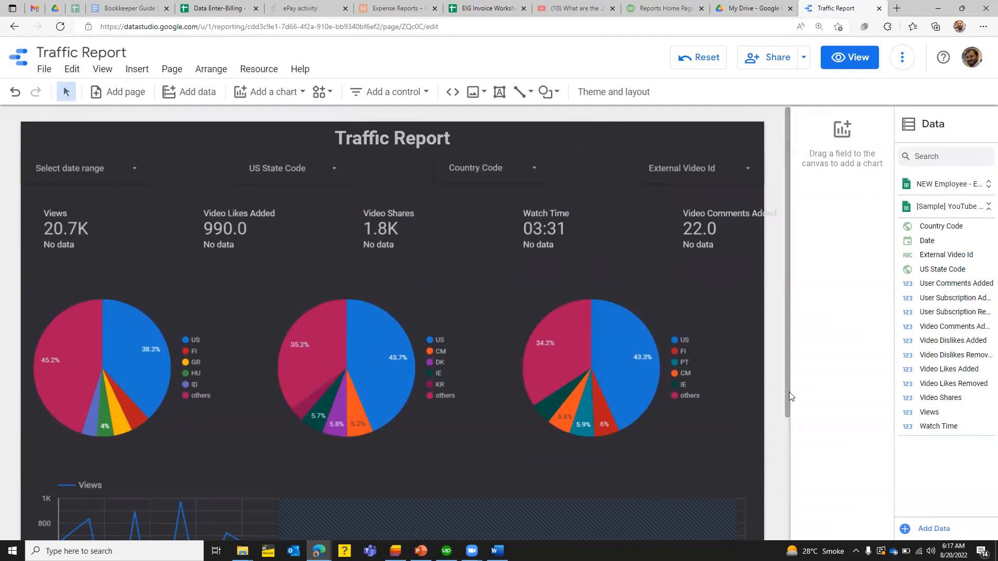
drag(789, 396, 774, 525)
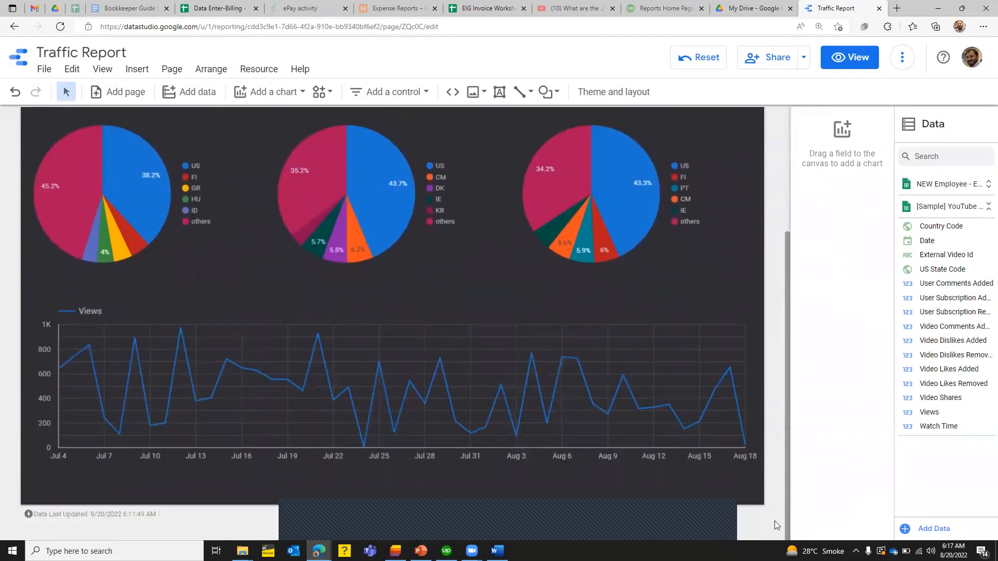
click(172, 69)
click(214, 158)
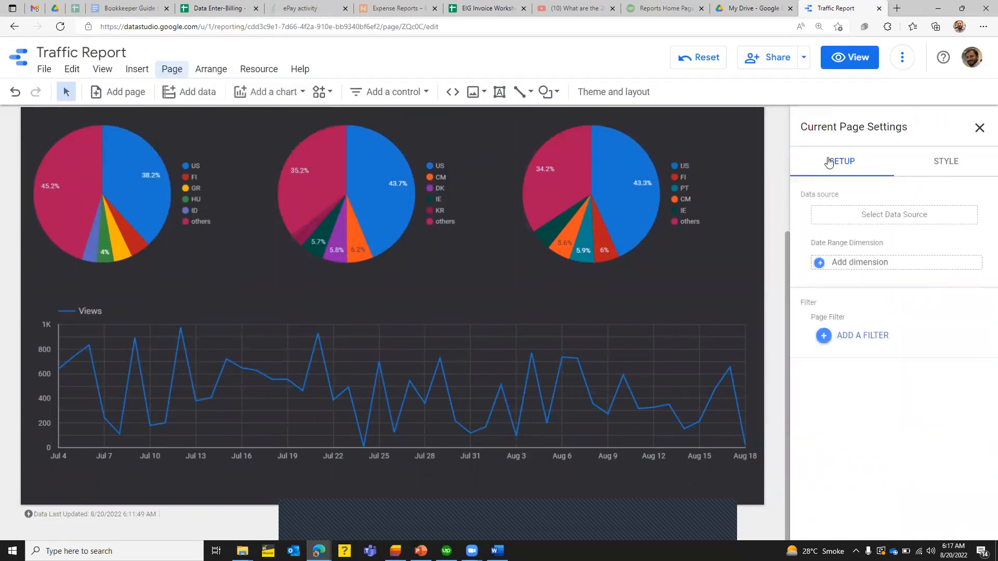
click(942, 170)
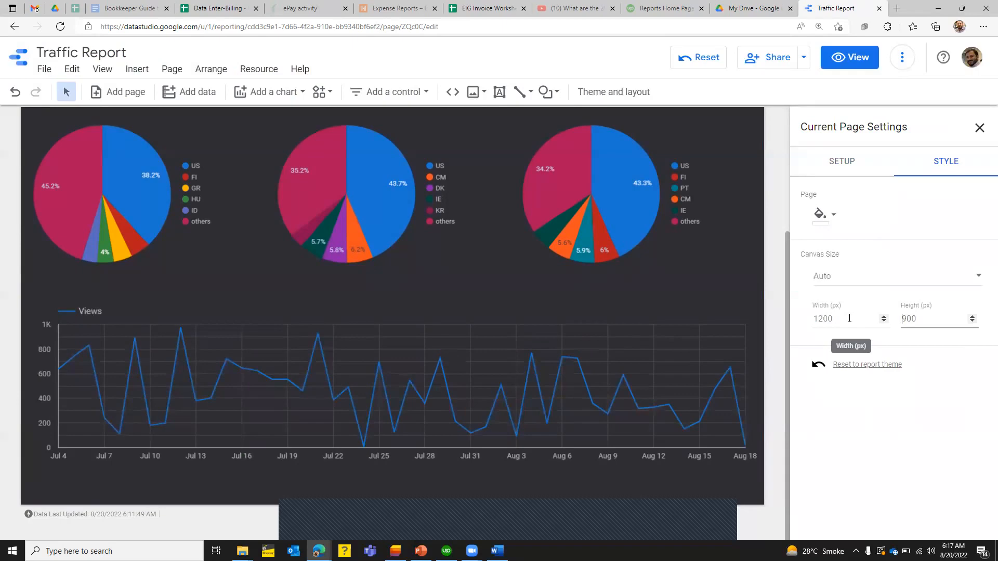
text(1200)
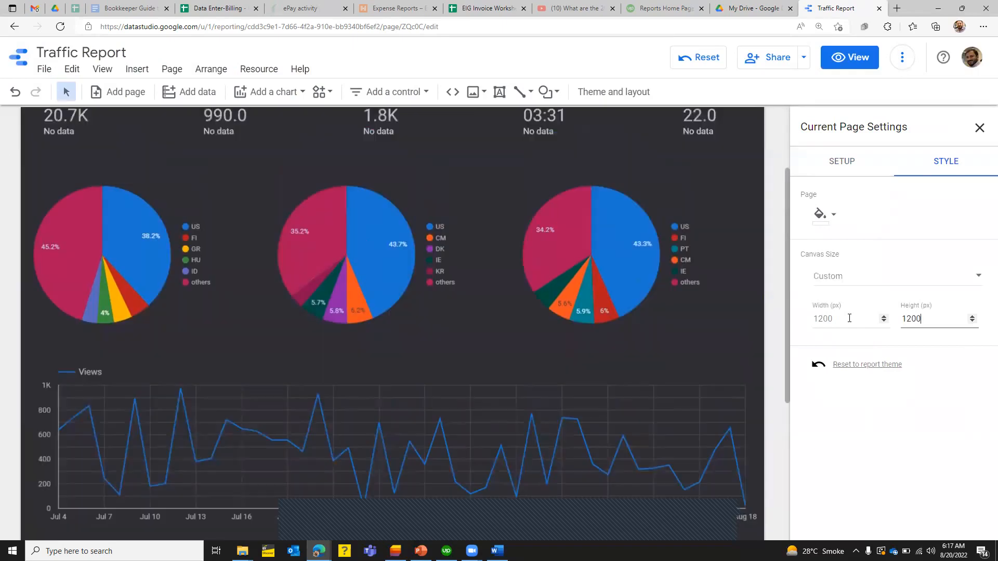
Insert a table directly below the time series chart, widen it to the full page width and extend it to the page's lower edge.
drag(787, 298, 548, 412)
drag(789, 336, 799, 491)
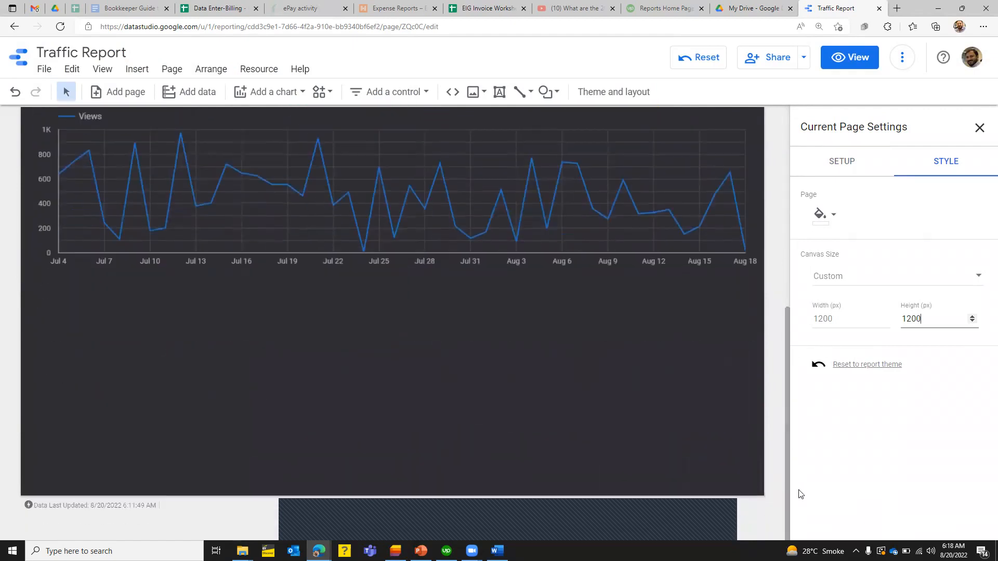
click(508, 383)
click(137, 70)
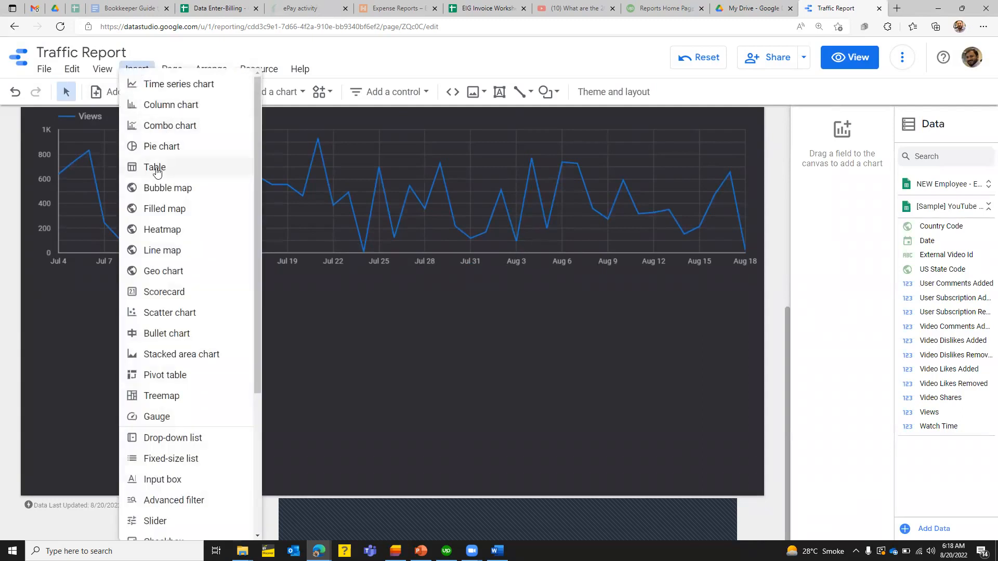
click(156, 167)
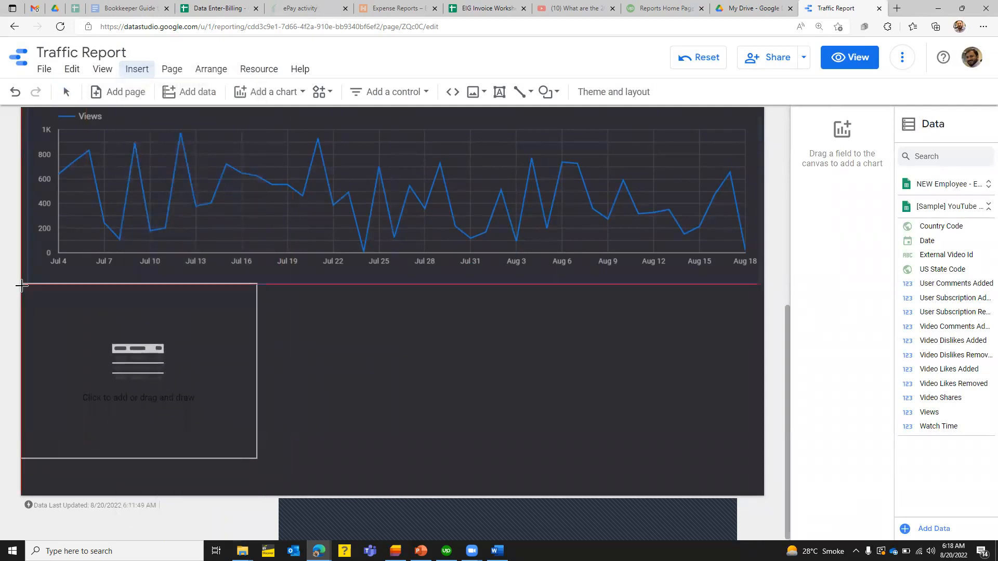
click(22, 286)
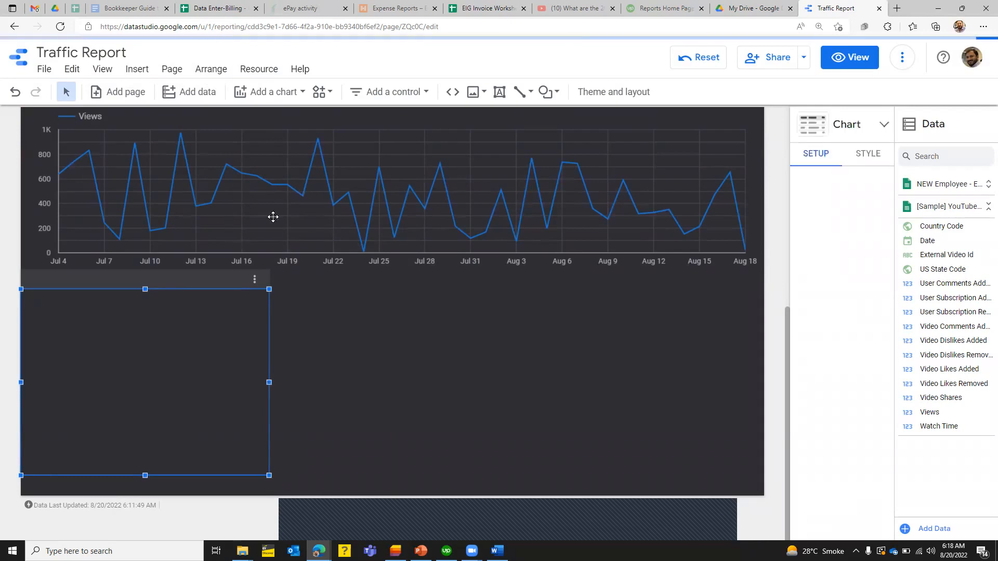
drag(269, 382, 765, 419)
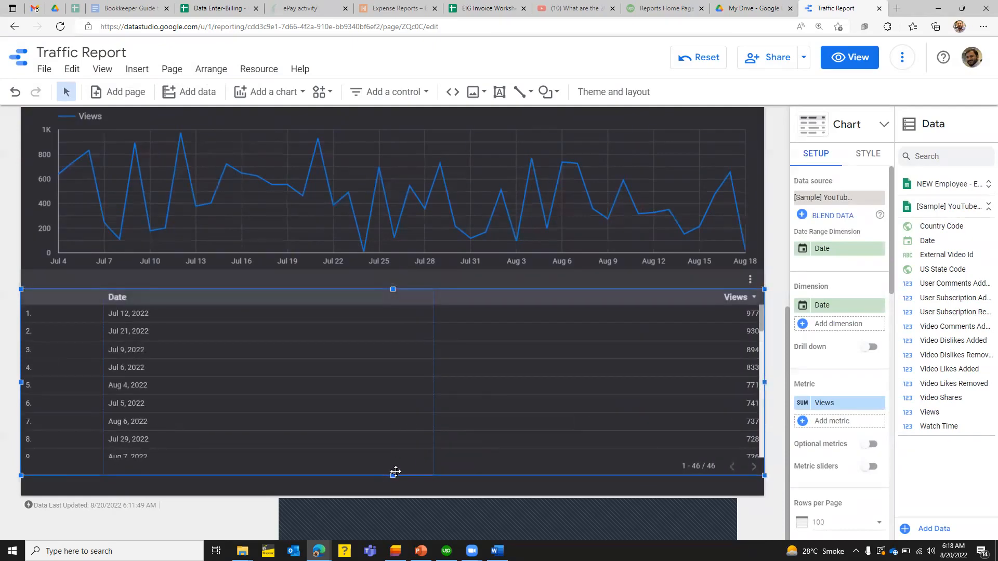
drag(394, 474, 393, 493)
drag(789, 359, 782, 133)
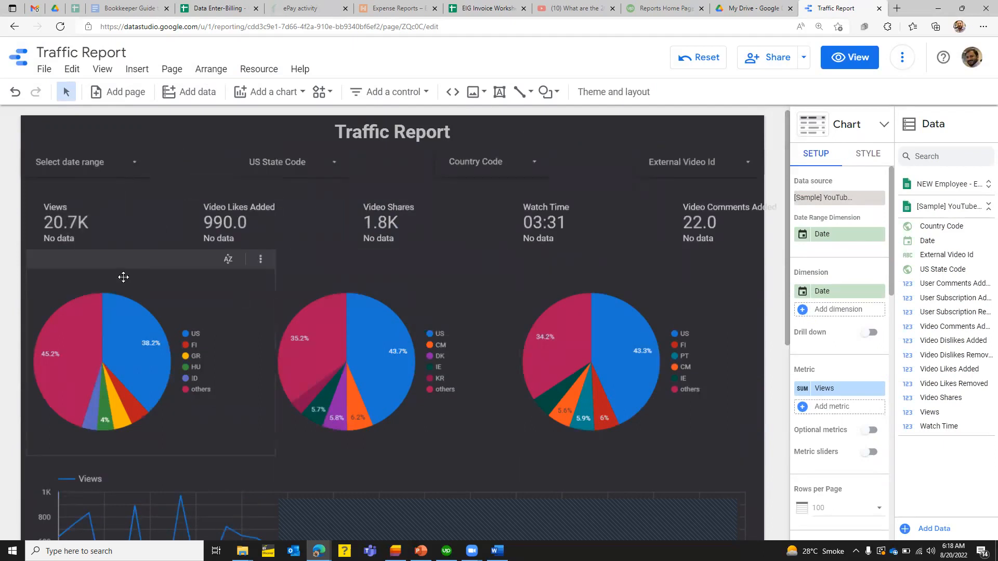
click(262, 263)
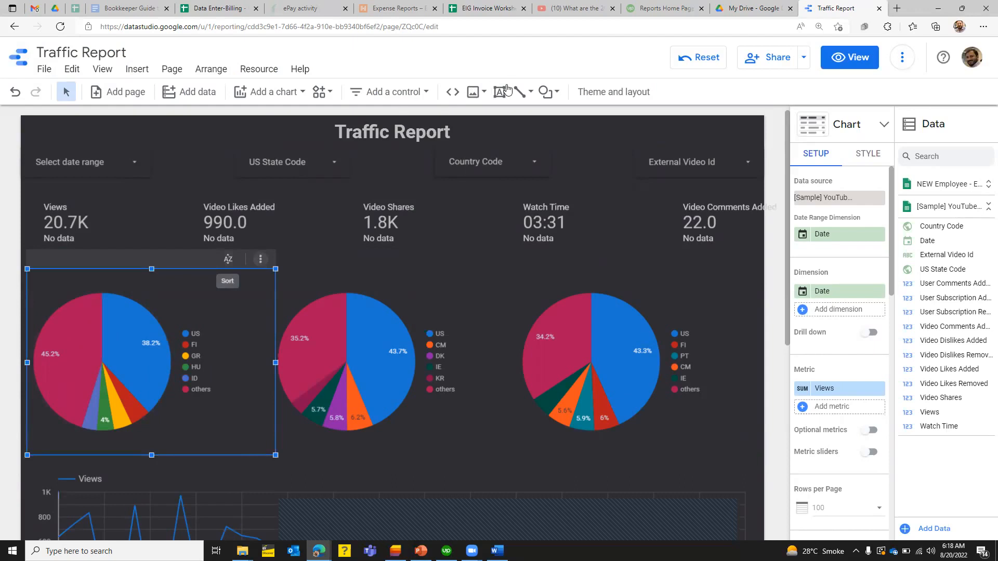
click(261, 259)
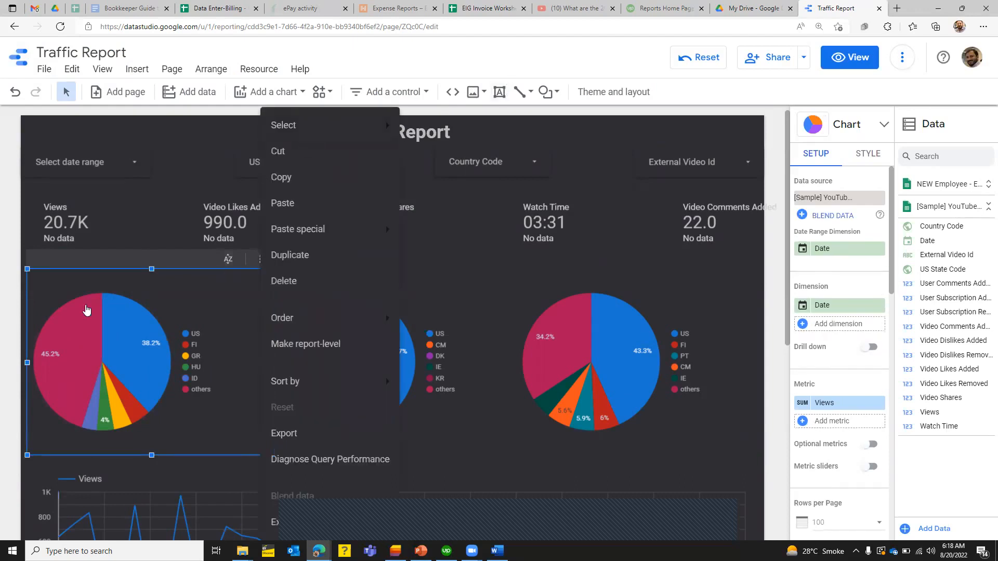
key(Escape)
click(8, 286)
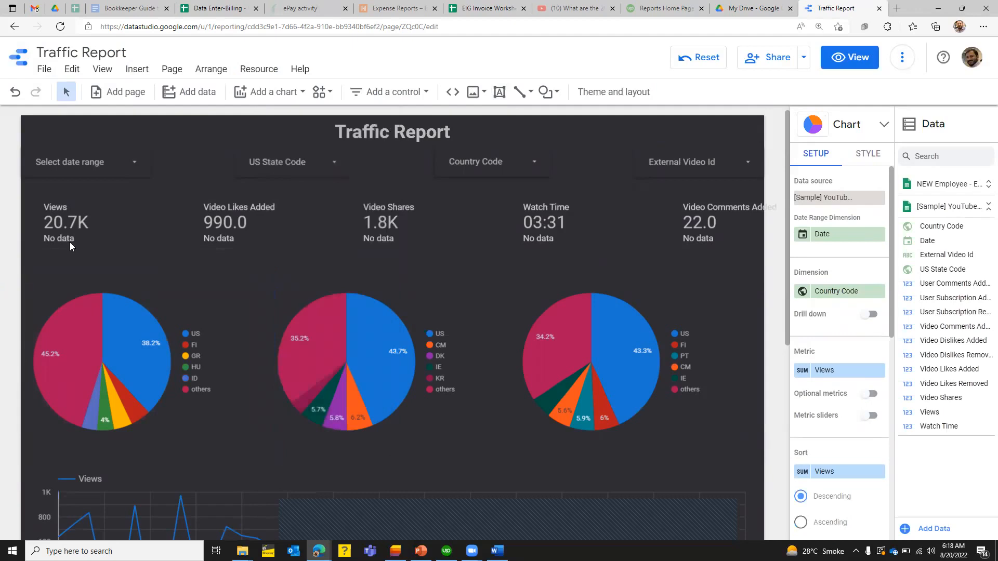
Add a text box reading "Total Views" over the upper part of the first pie chart and centre its text.
click(499, 92)
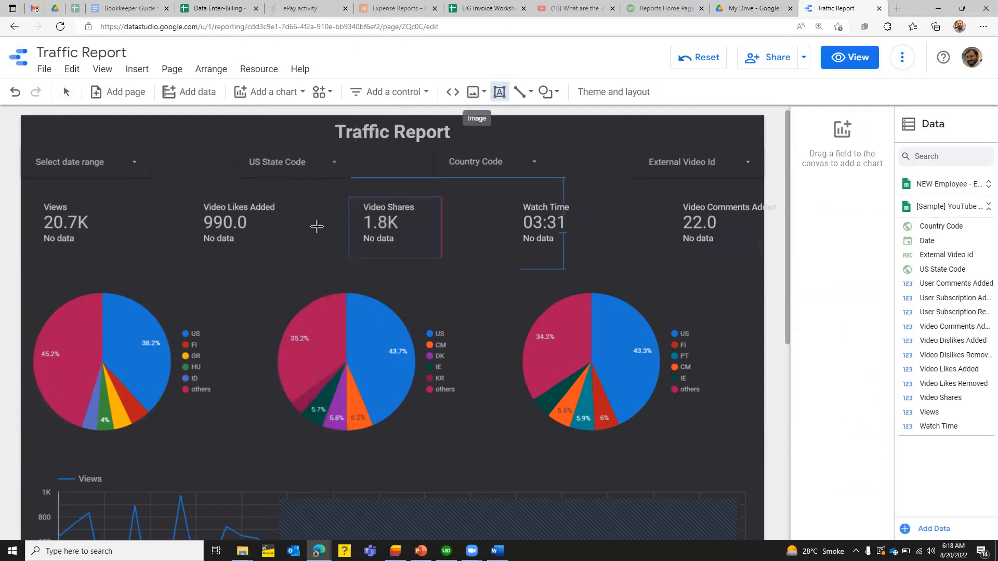
drag(20, 257, 250, 290)
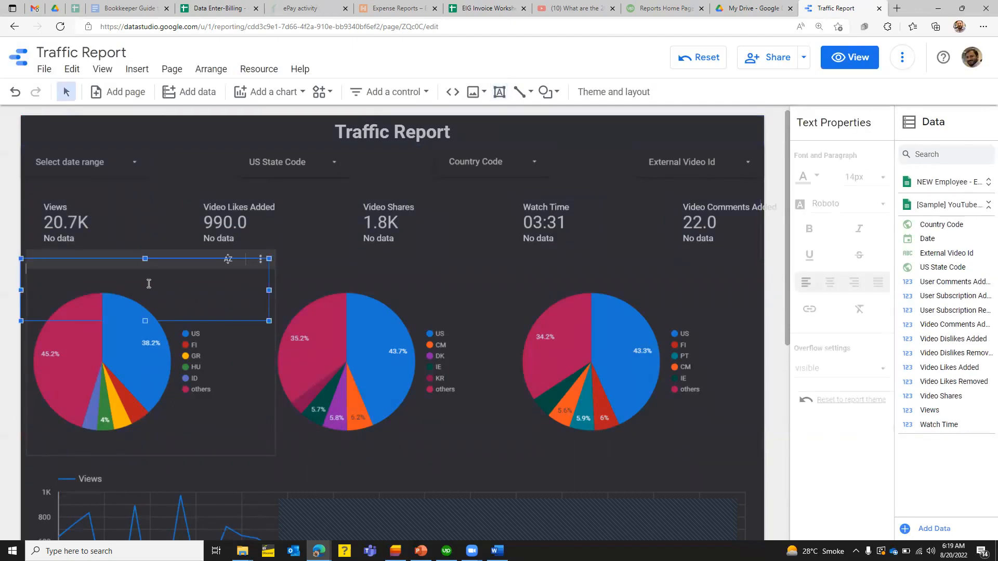
text(Total Views)
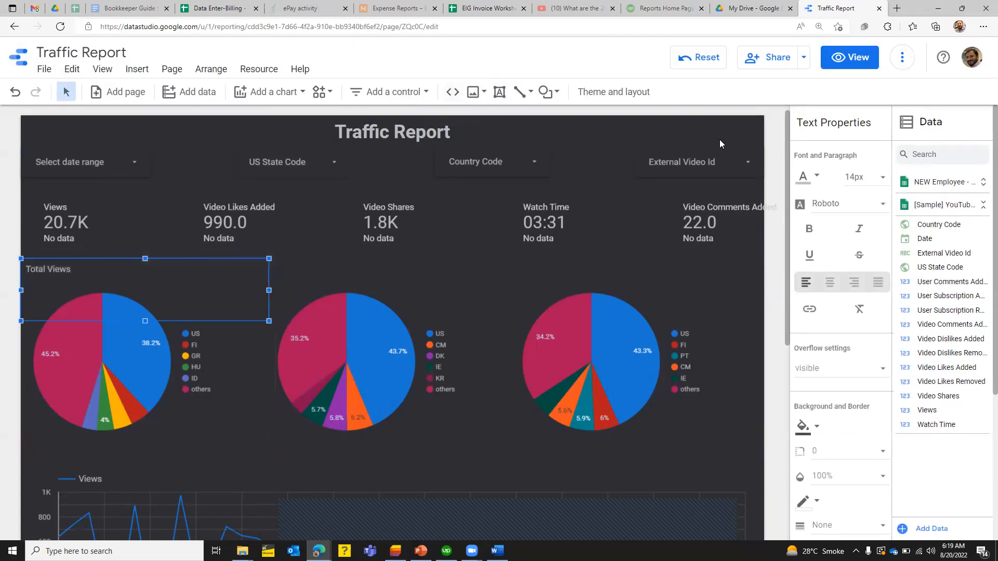
click(829, 282)
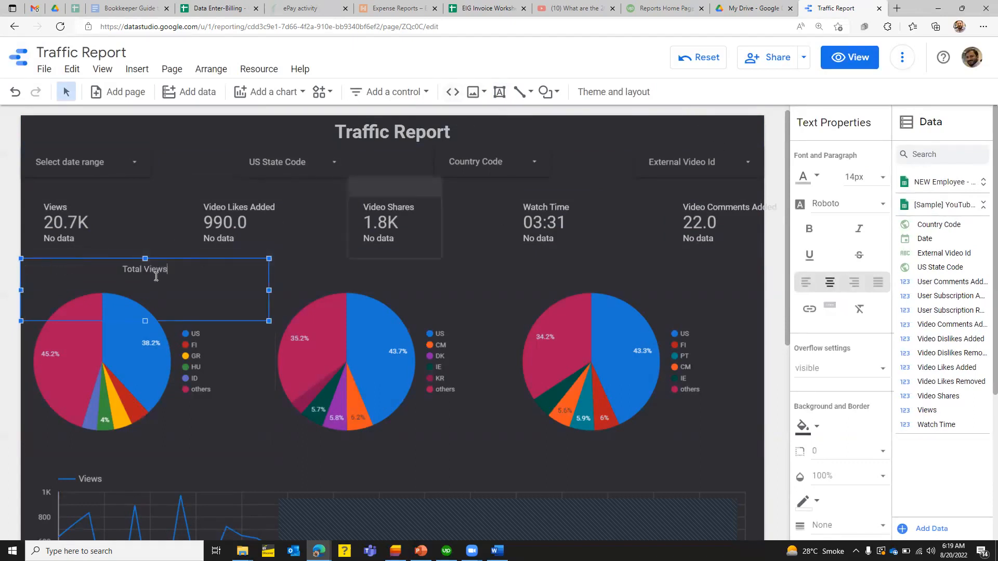
Reduce the Total Views text box to about one line in height and position it just above the first pie chart.
drag(145, 320, 810, 232)
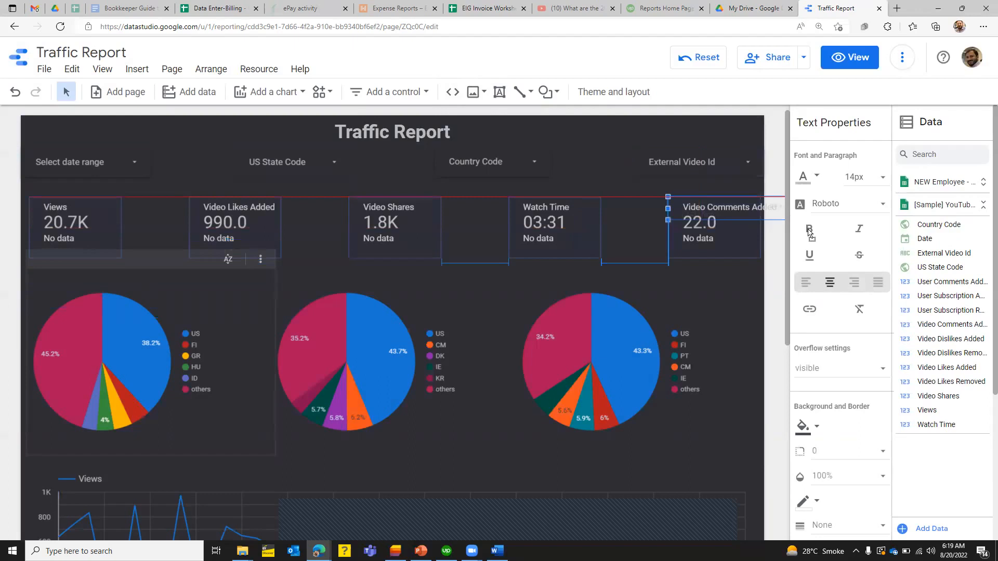
drag(557, 176, 406, 248)
drag(219, 271, 151, 275)
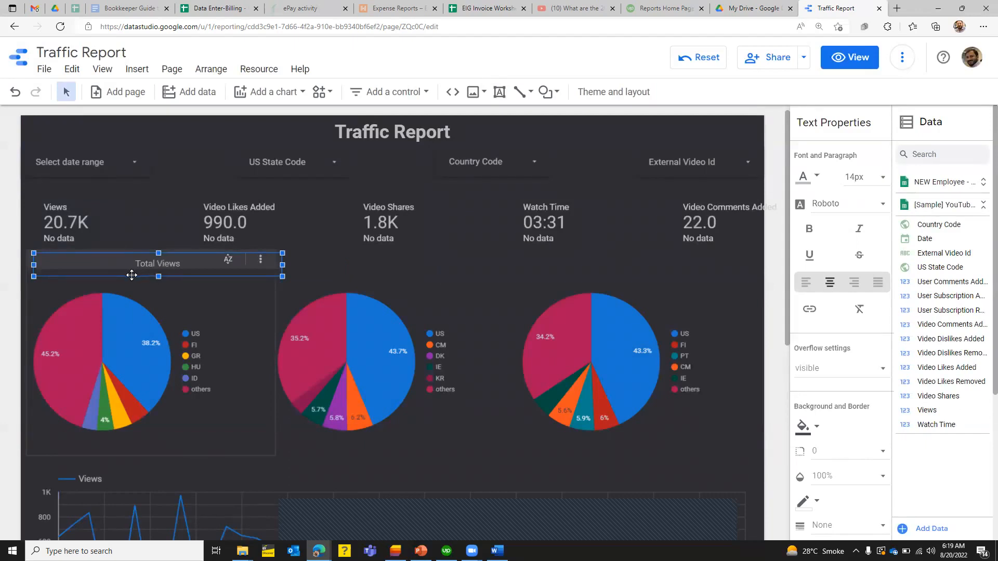
Make the Total Views label above the first pie chart bold.
right_click(133, 274)
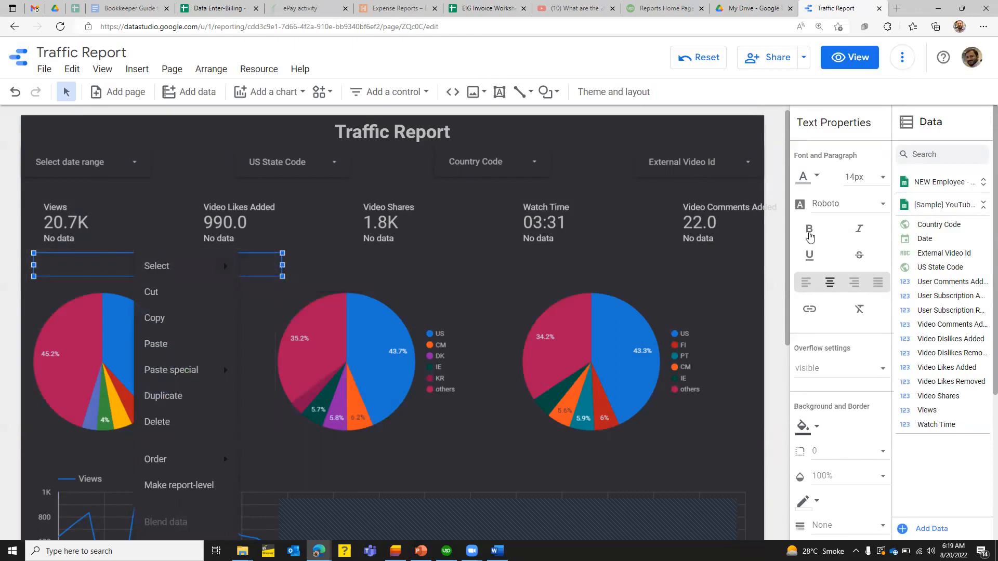
click(809, 232)
click(809, 232)
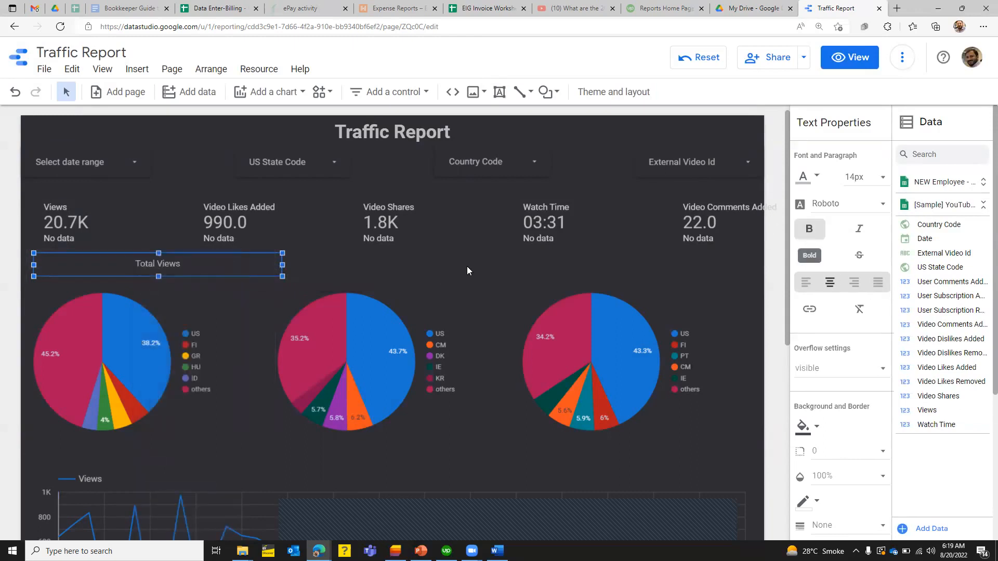
click(418, 267)
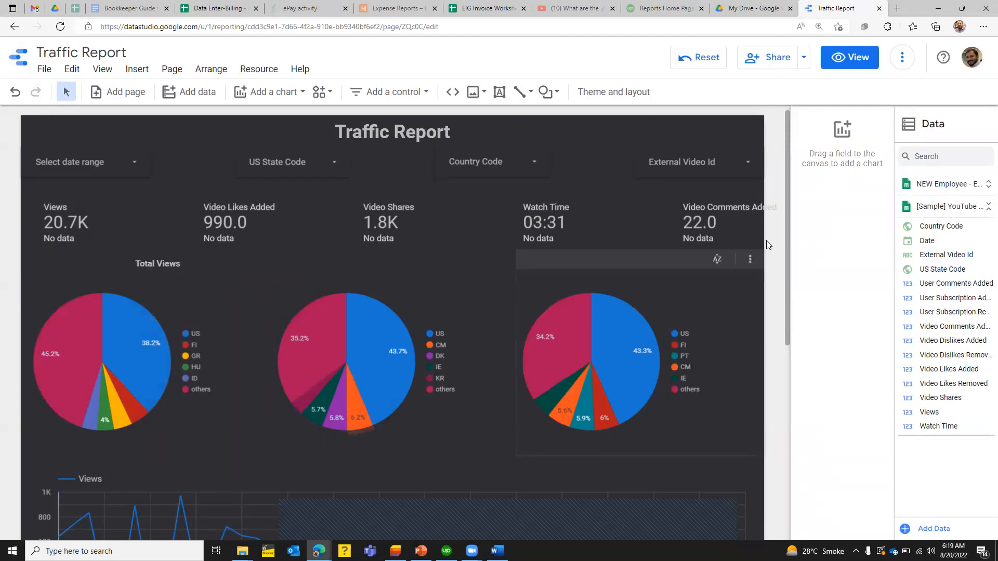
Add Country Code and US State Code as dimensions to the table below the time series chart.
scroll(785, 225, down, 5)
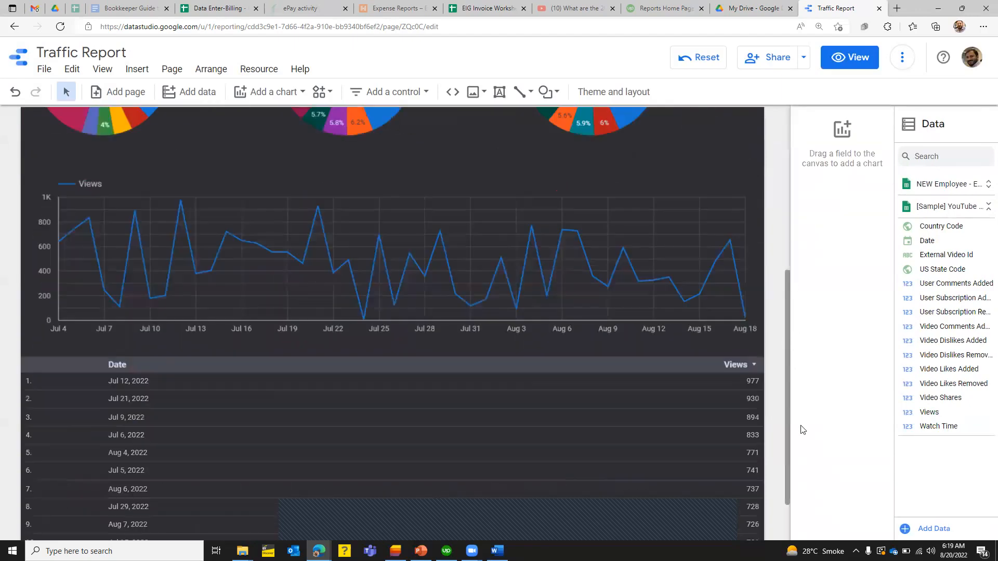
scroll(517, 374, down, 2)
click(557, 311)
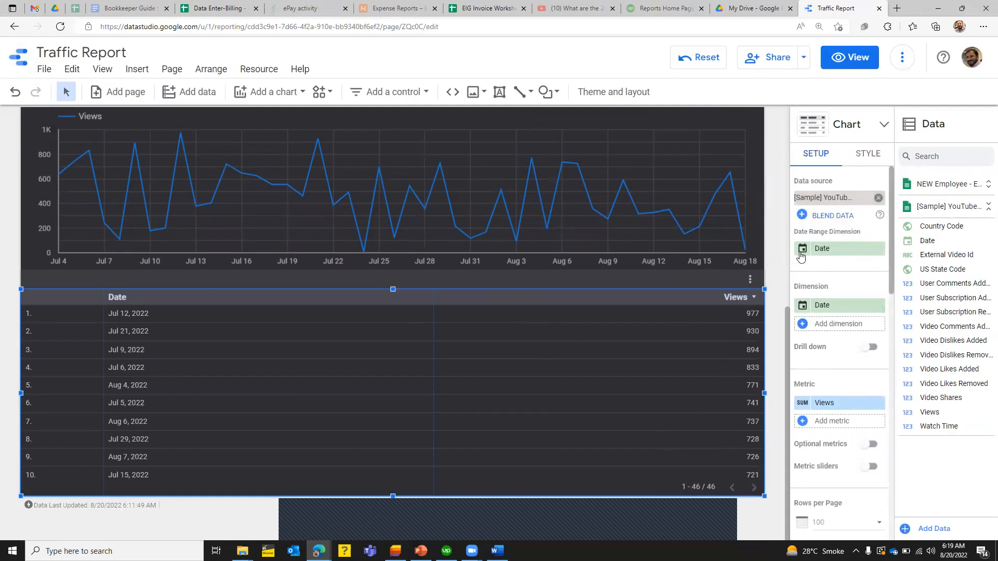
click(826, 326)
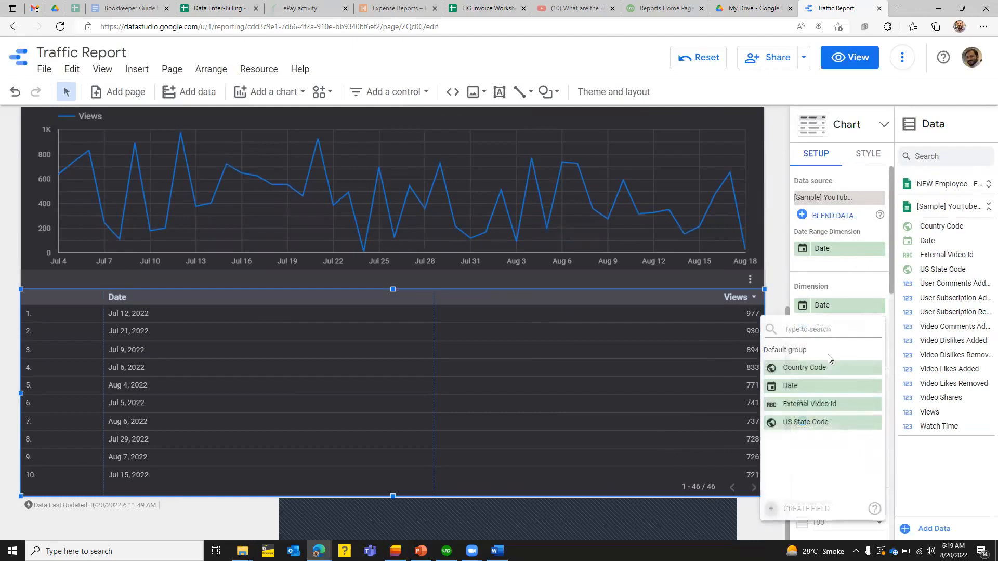
click(822, 374)
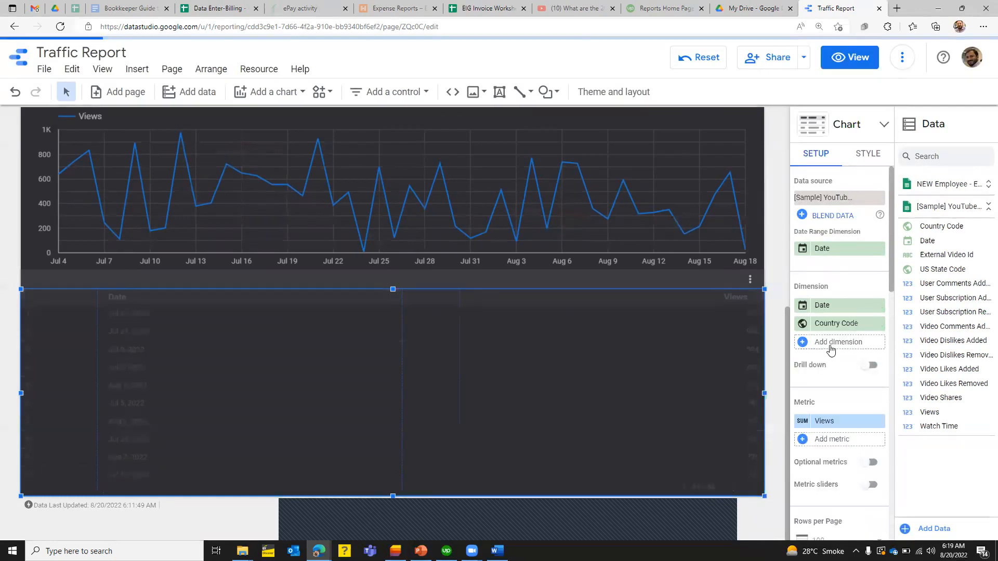
click(830, 343)
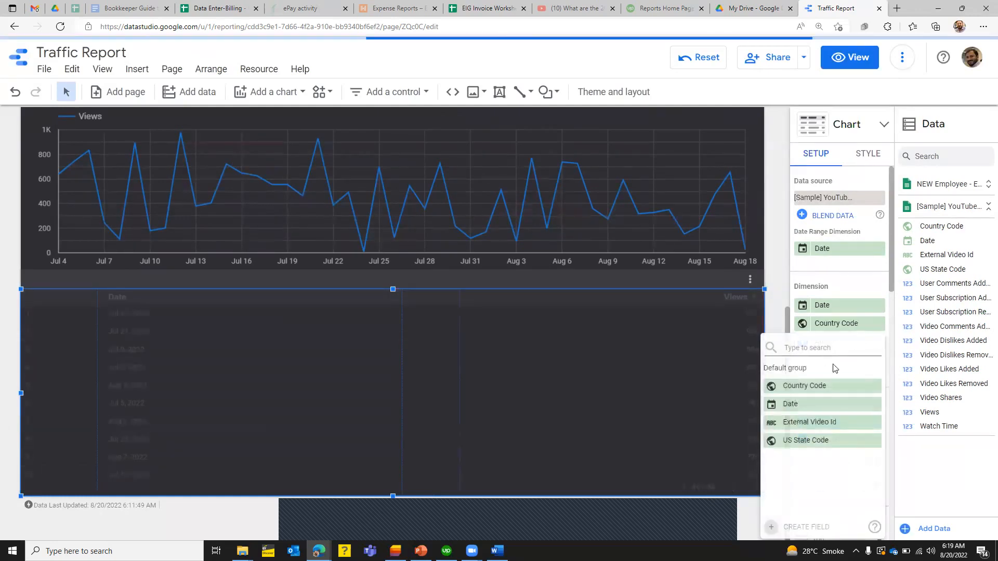
click(821, 441)
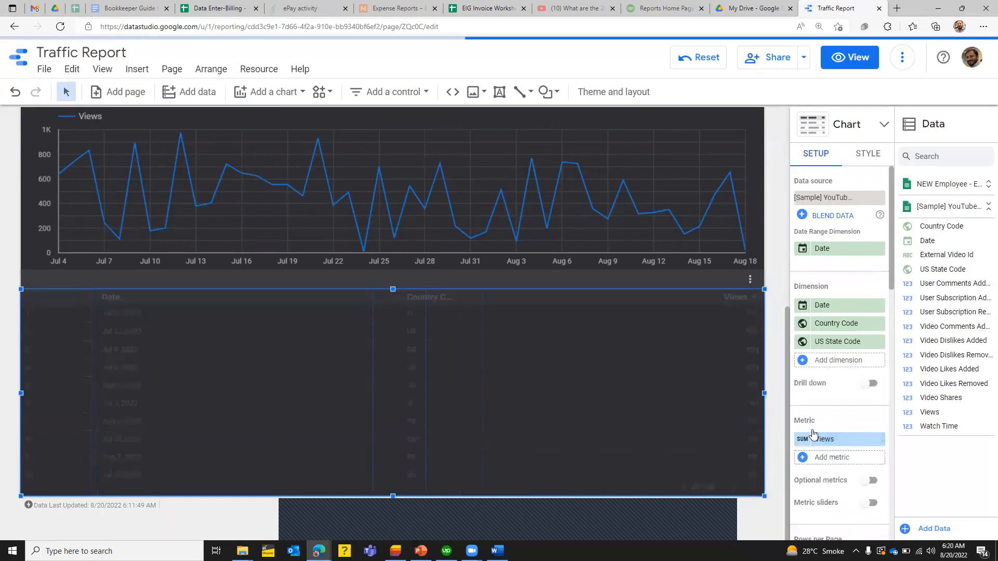
Add Video Shares as a second metric to the table.
click(823, 465)
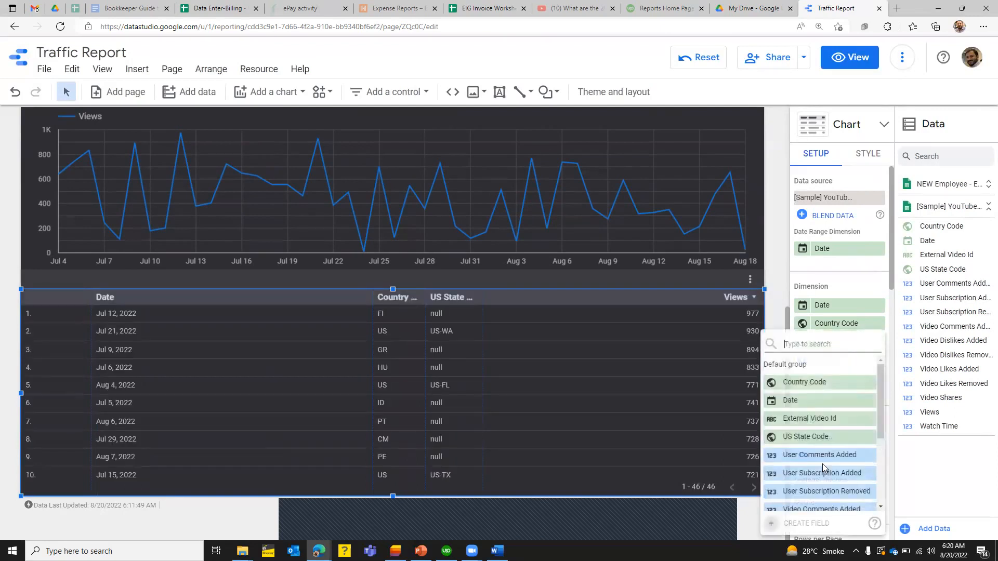
scroll(876, 410, down, 3)
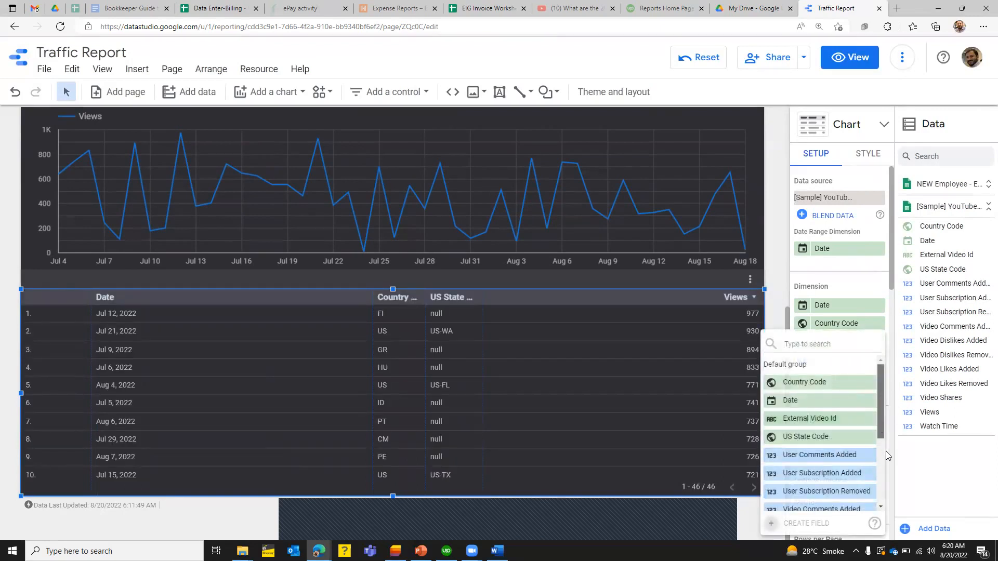
scroll(836, 371, up, 3)
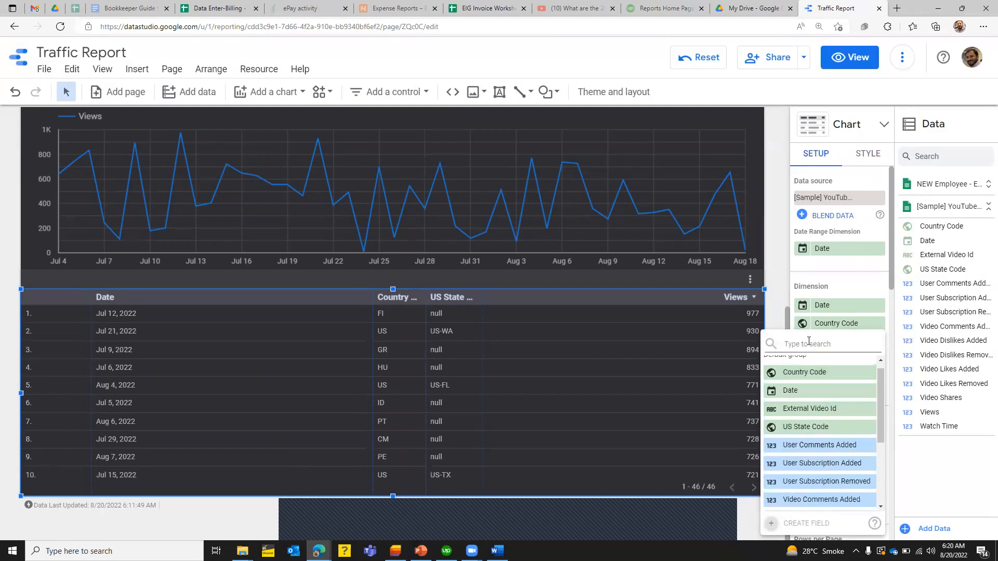
text(view)
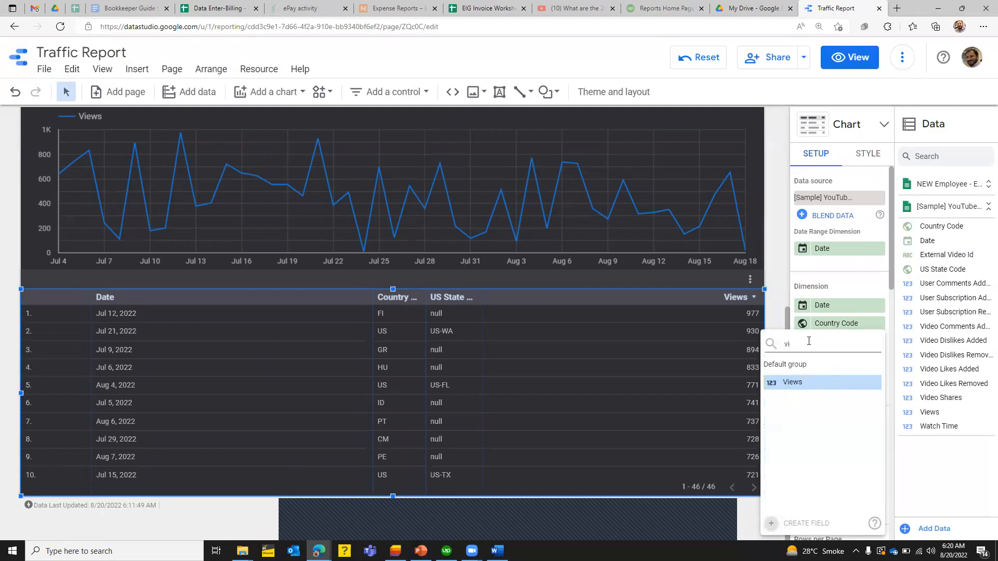
key(BackSpace)
key(BackSpace)
text(s)
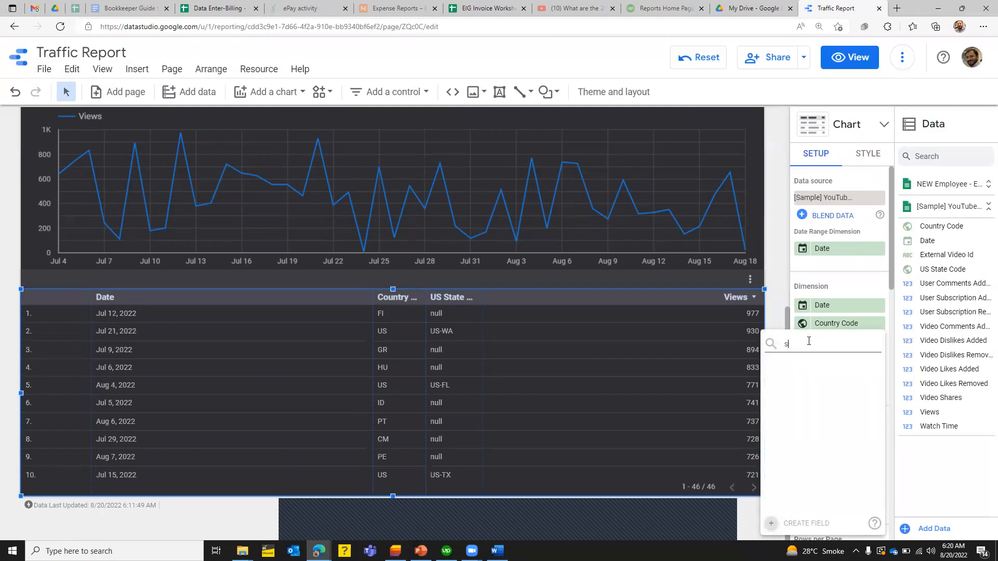
text(ha)
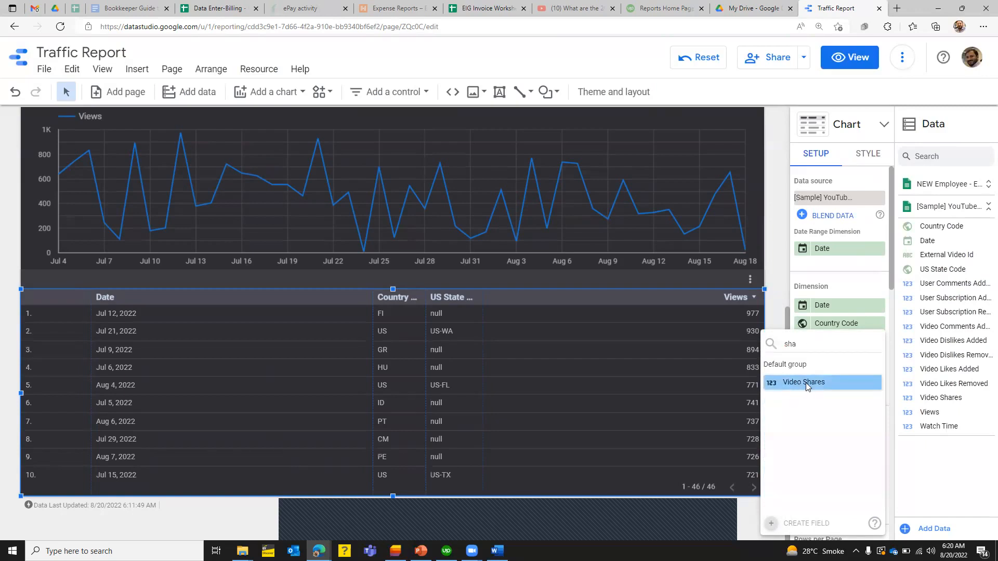
click(805, 383)
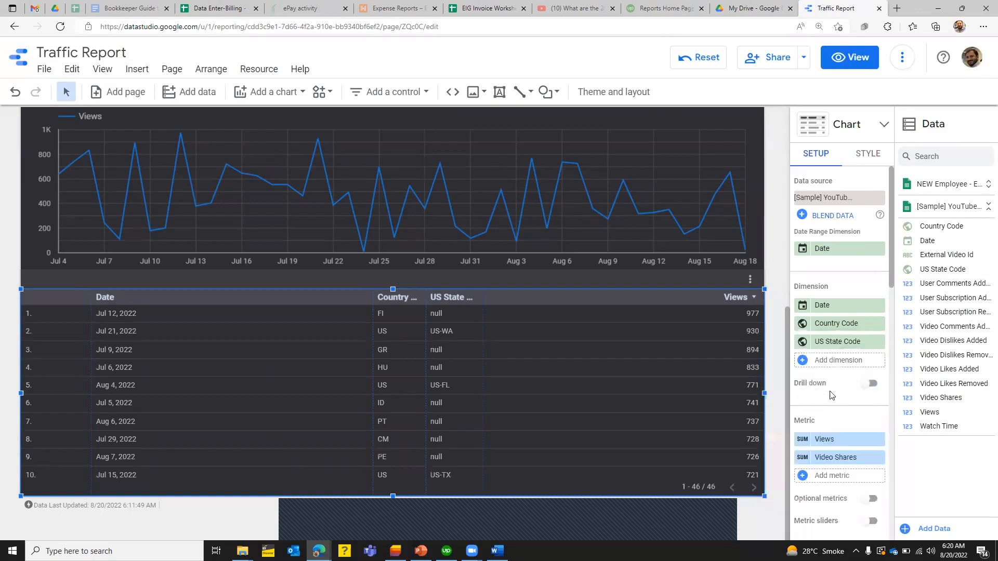
Add Watch Time as a third metric to the table.
click(827, 476)
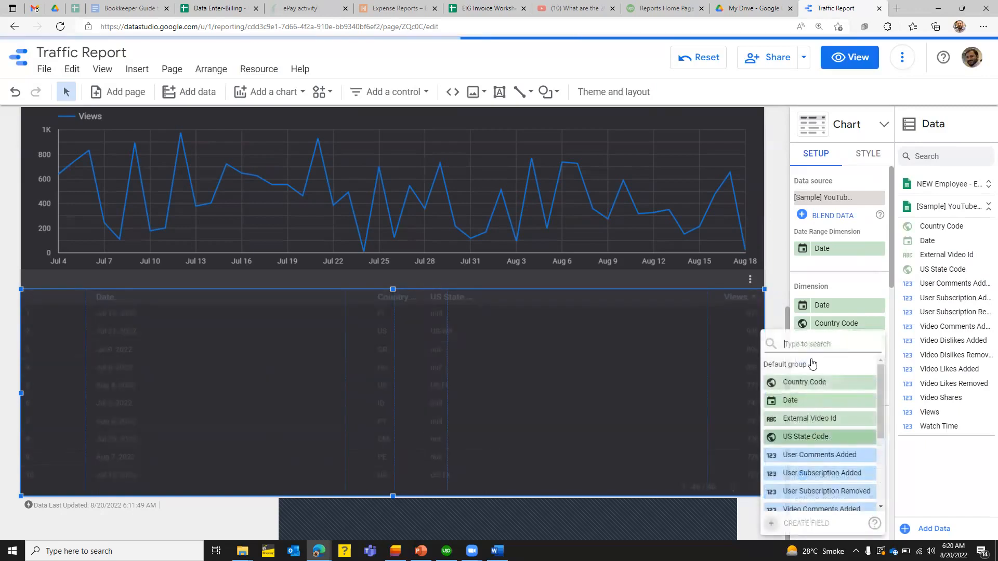
text(wat)
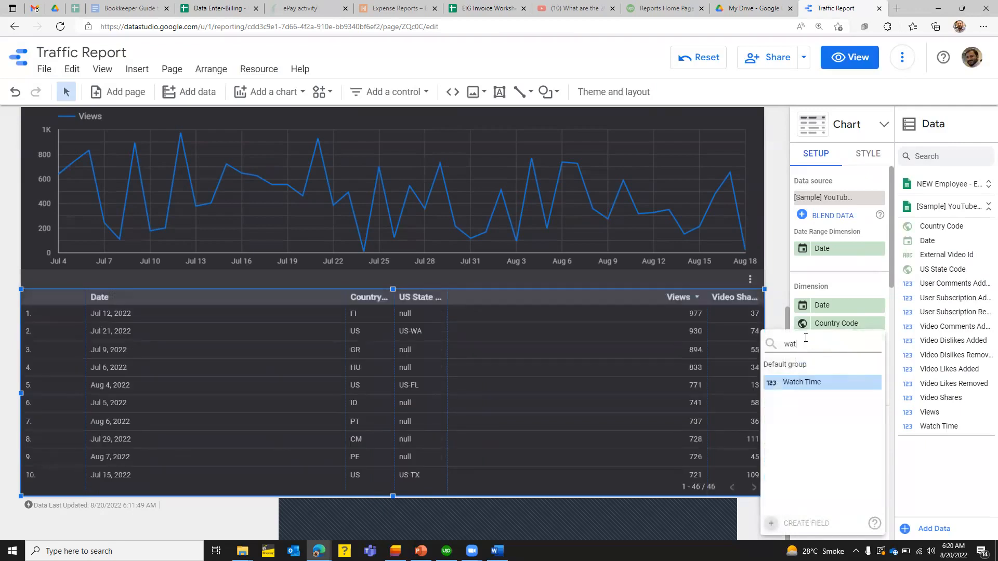
text(ch)
click(791, 382)
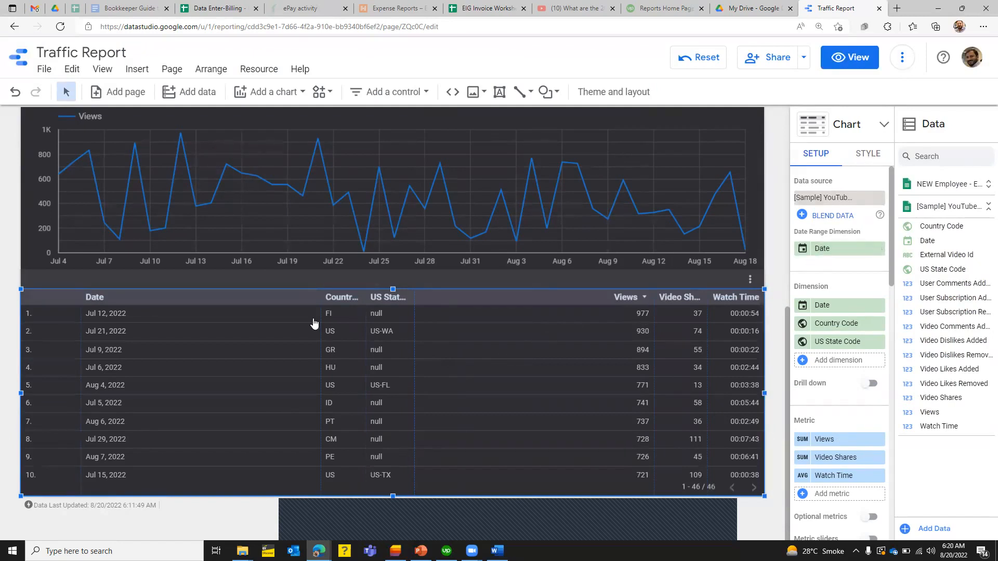
Wrap the table's header text and turn off its row numbers and pagination.
double_click(370, 409)
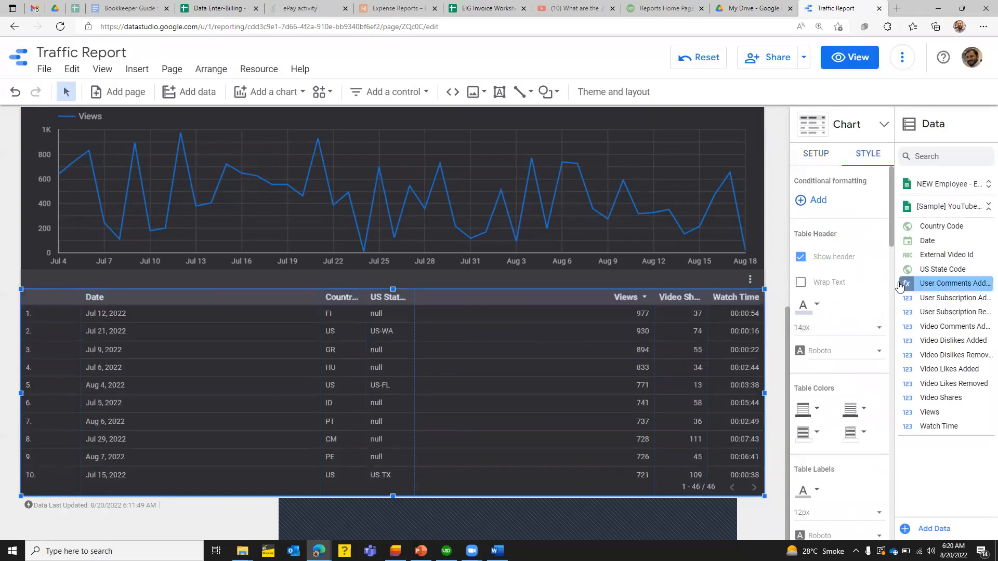
click(801, 283)
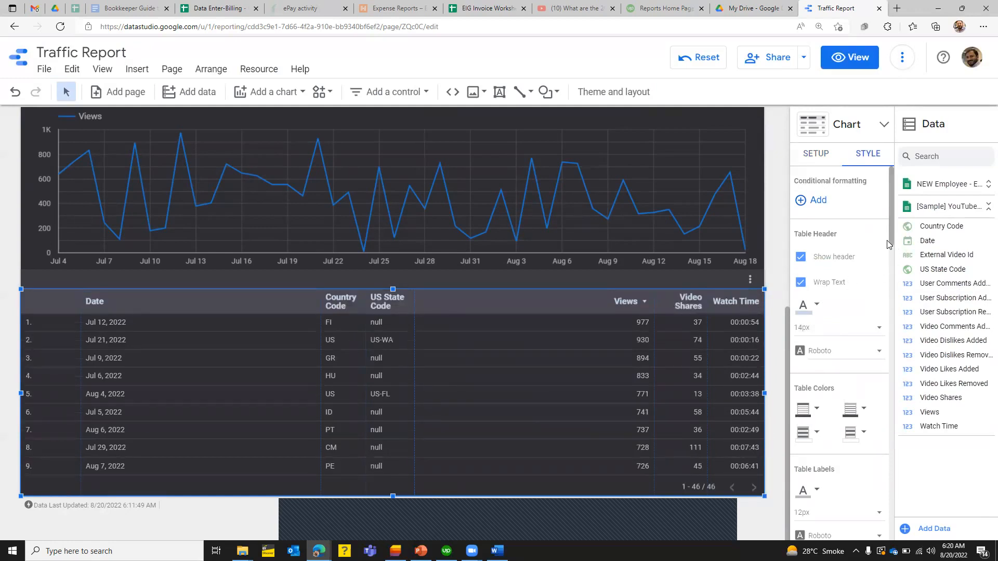
drag(893, 232, 904, 304)
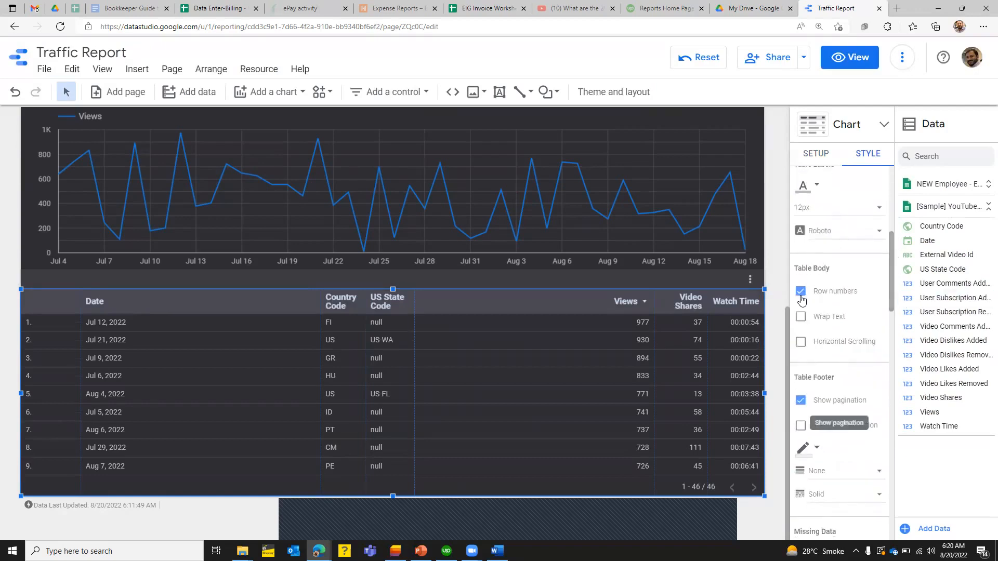
click(801, 400)
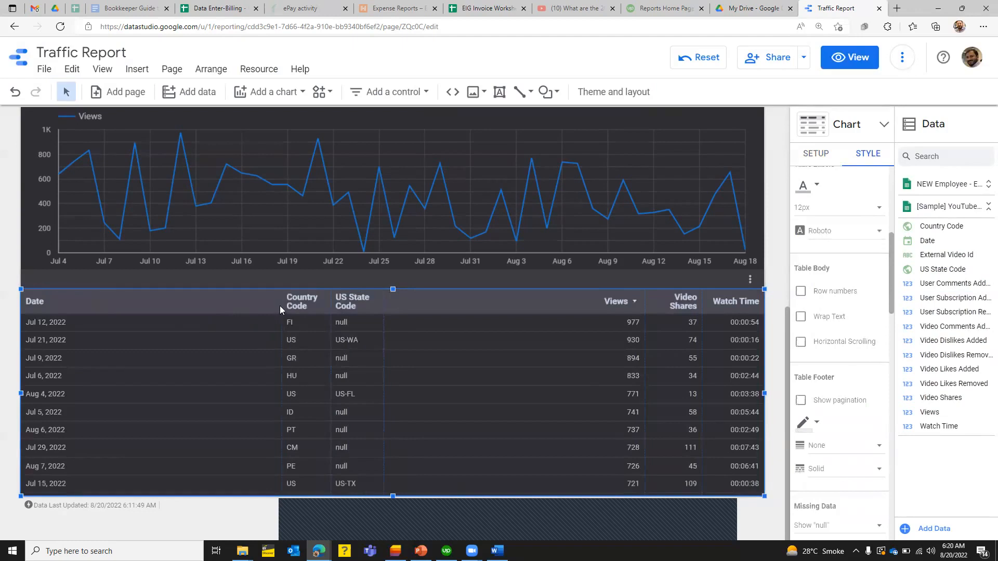
Narrow the table's Date, Country Code and US State Code columns and even out the Views, Video Shares and Watch Time column widths.
drag(273, 300, 91, 299)
drag(330, 297, 186, 299)
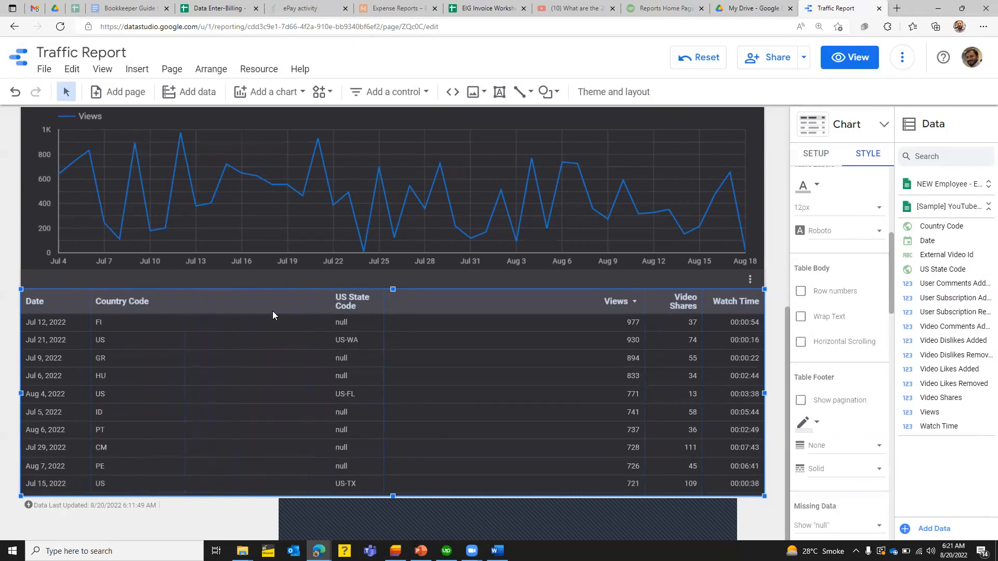
drag(383, 301, 300, 300)
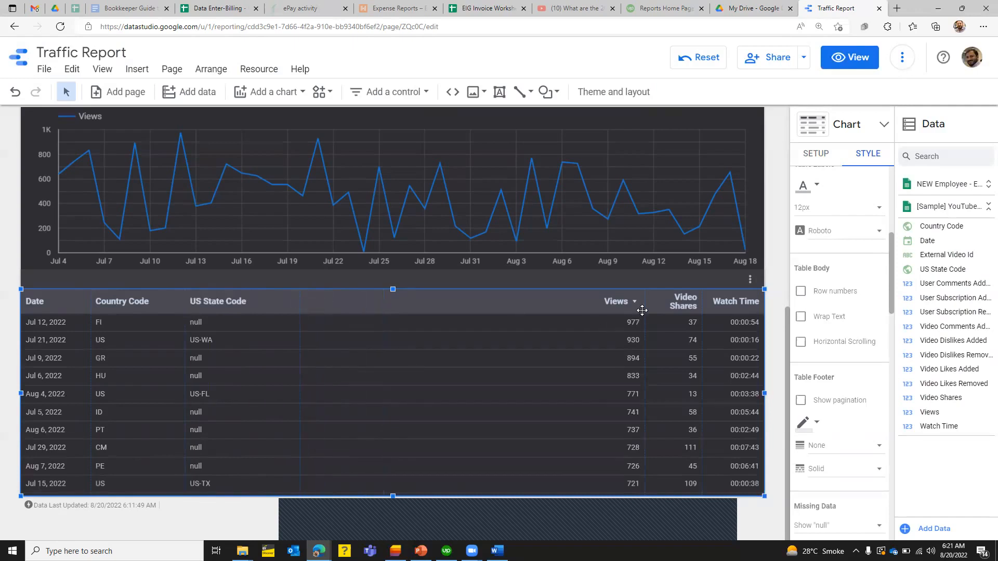
drag(644, 306, 465, 304)
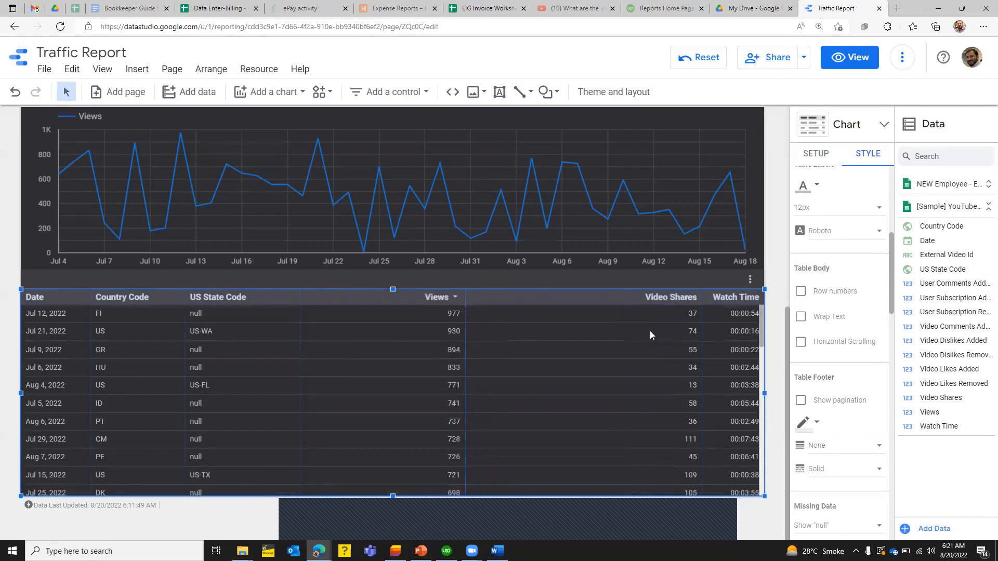
drag(702, 298, 626, 298)
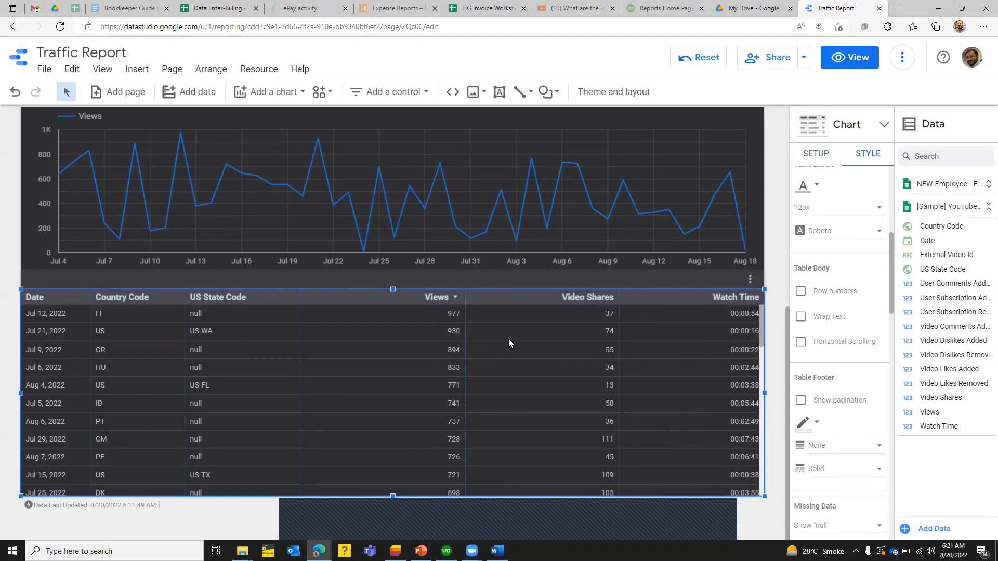
Display the table's Views metric as bars with their numbers shown.
drag(891, 273, 894, 388)
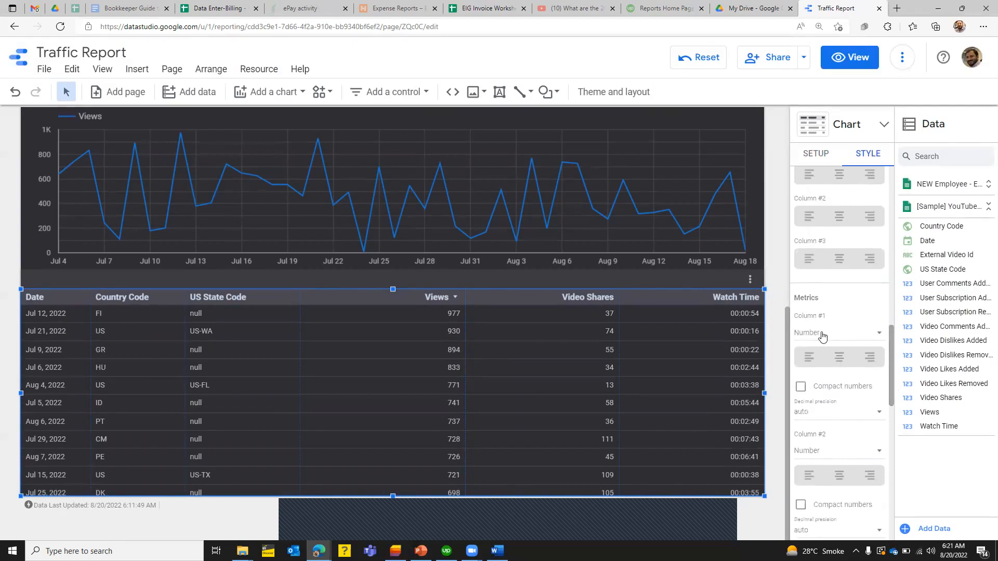
click(841, 339)
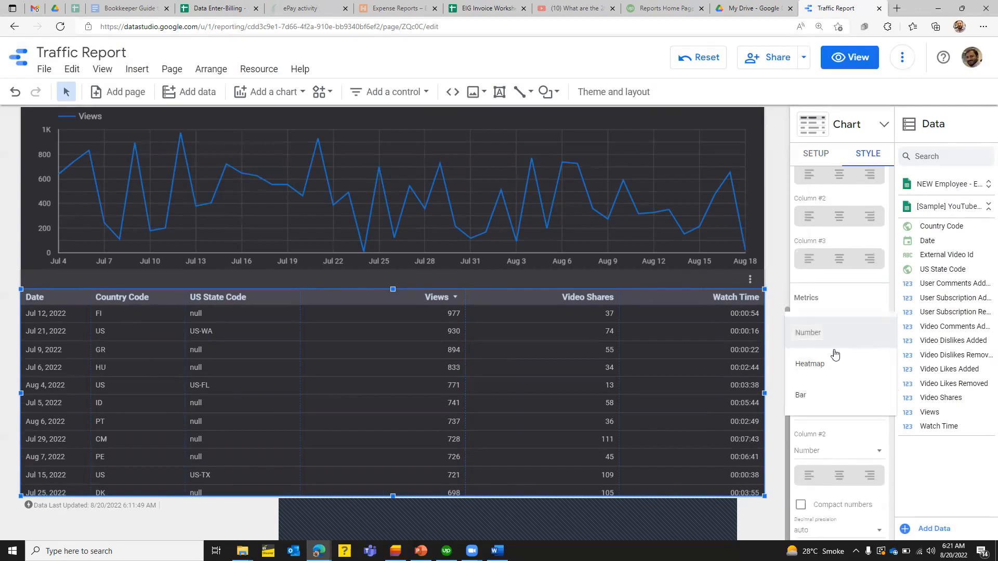
click(815, 400)
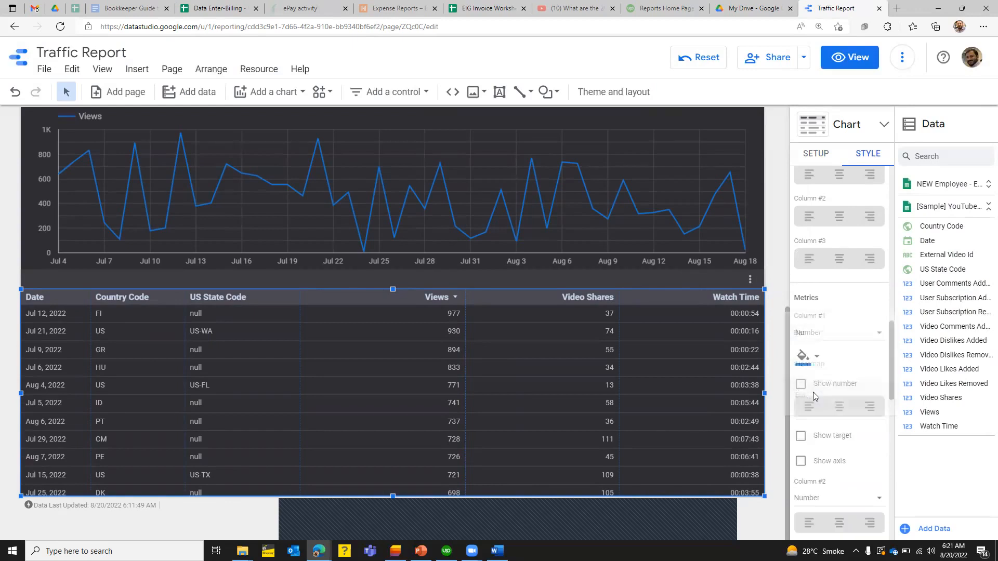
click(817, 362)
click(847, 300)
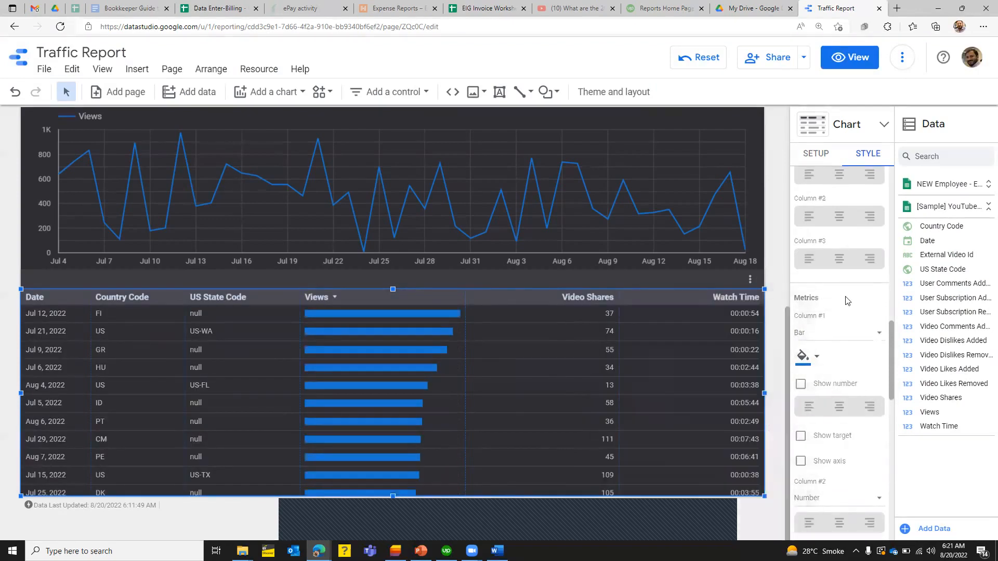
click(799, 386)
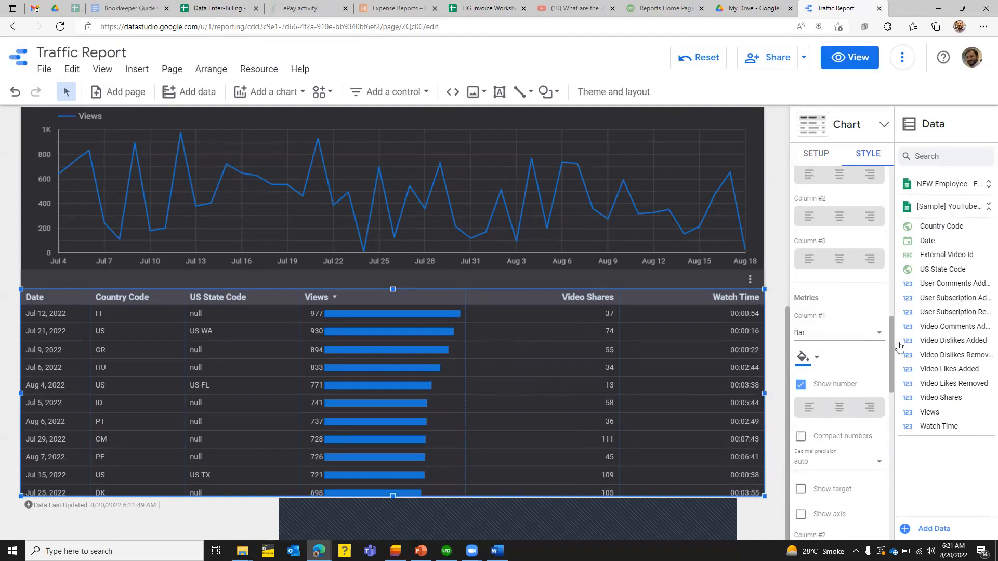
Display the table's Video Shares metric as a green heatmap without compact numbers.
scroll(892, 358, down, 5)
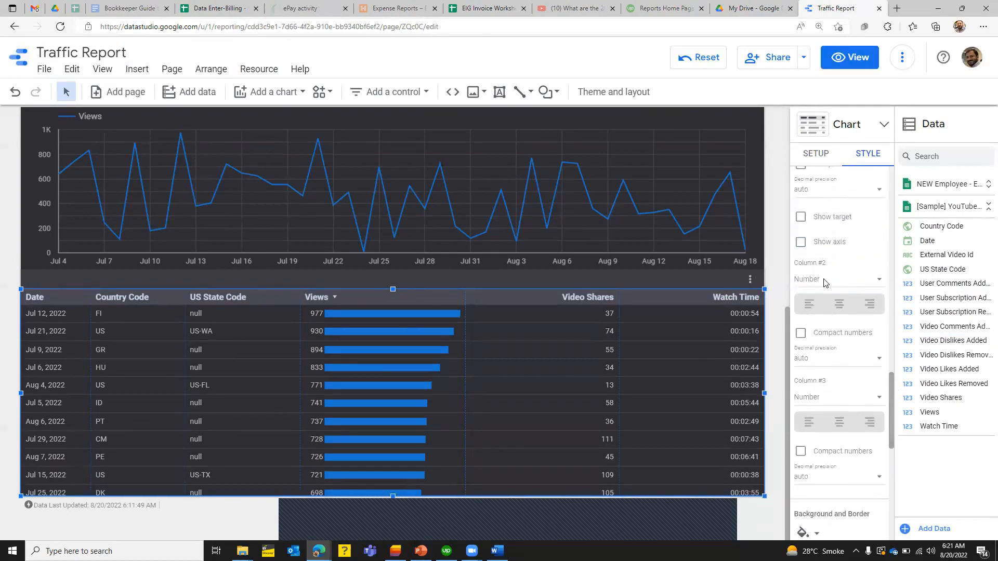
click(881, 285)
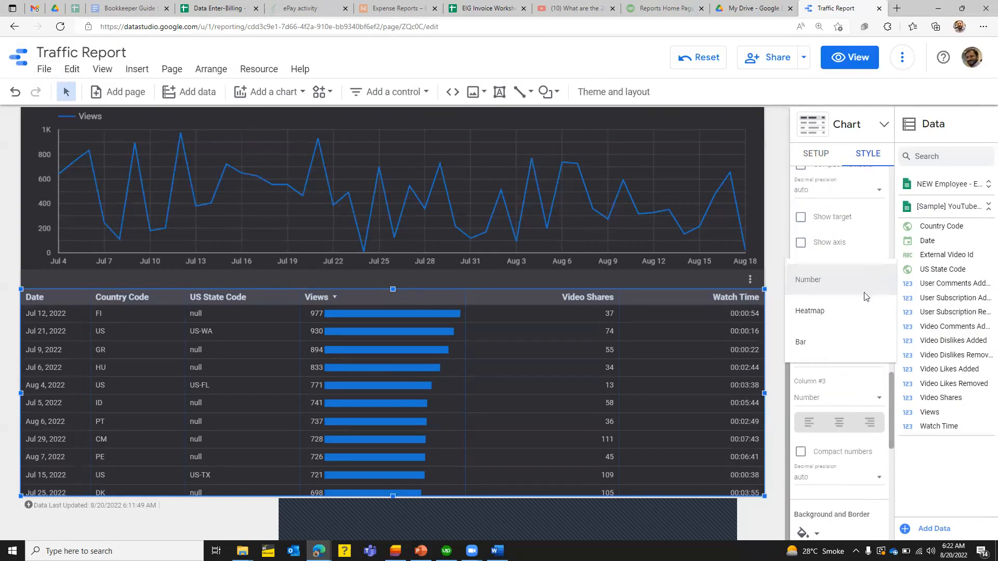
click(880, 283)
click(872, 286)
click(824, 320)
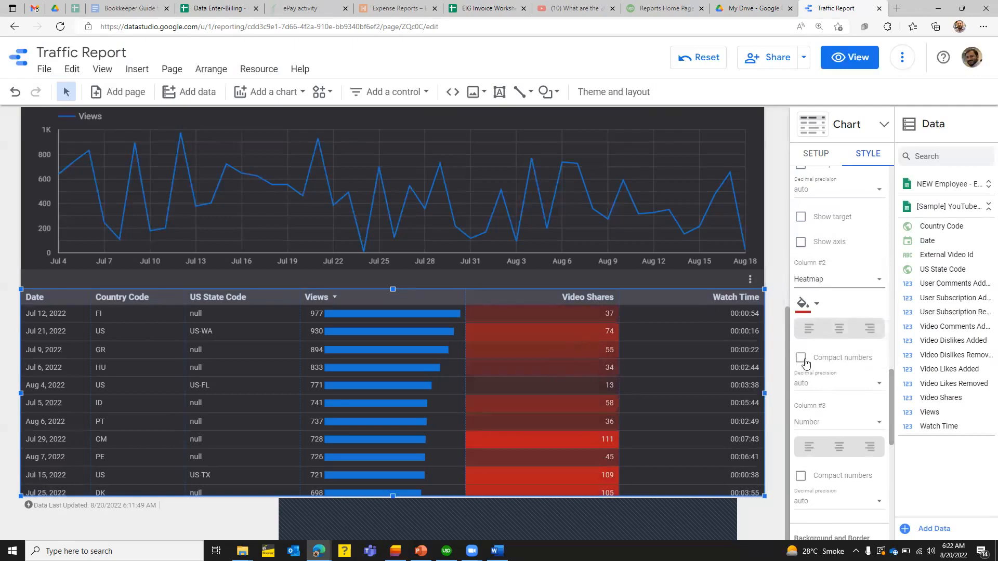
click(817, 307)
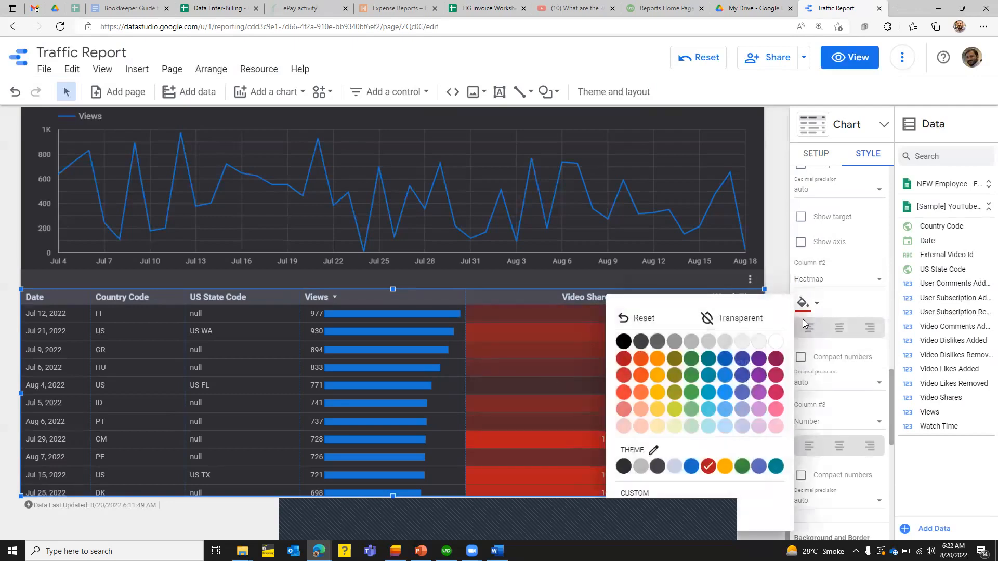
click(691, 360)
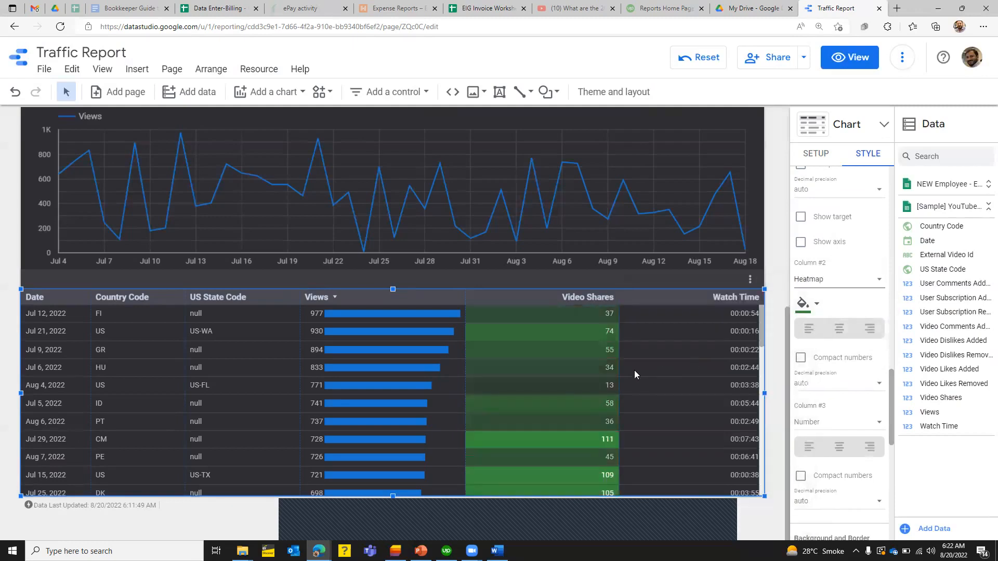
click(802, 359)
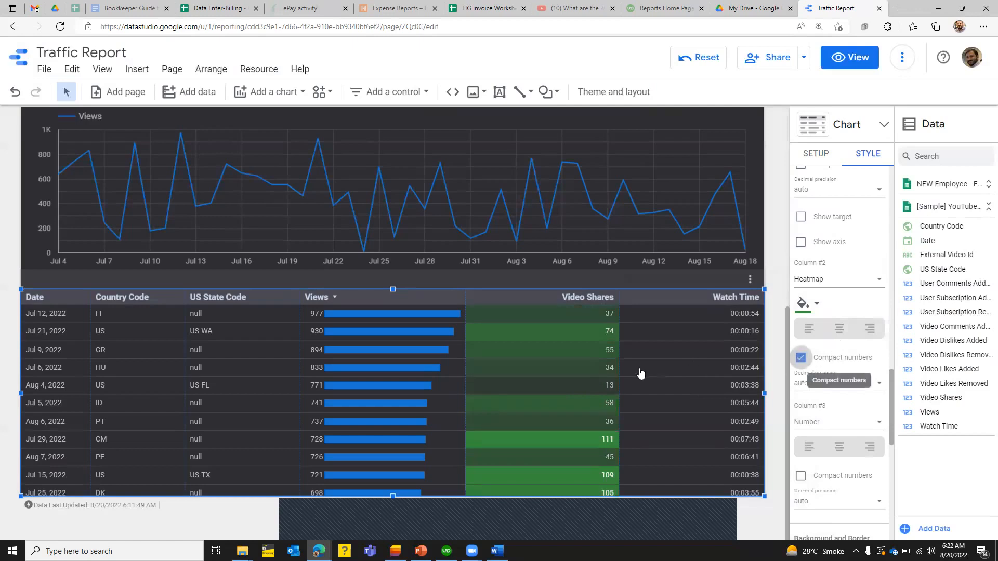
click(800, 360)
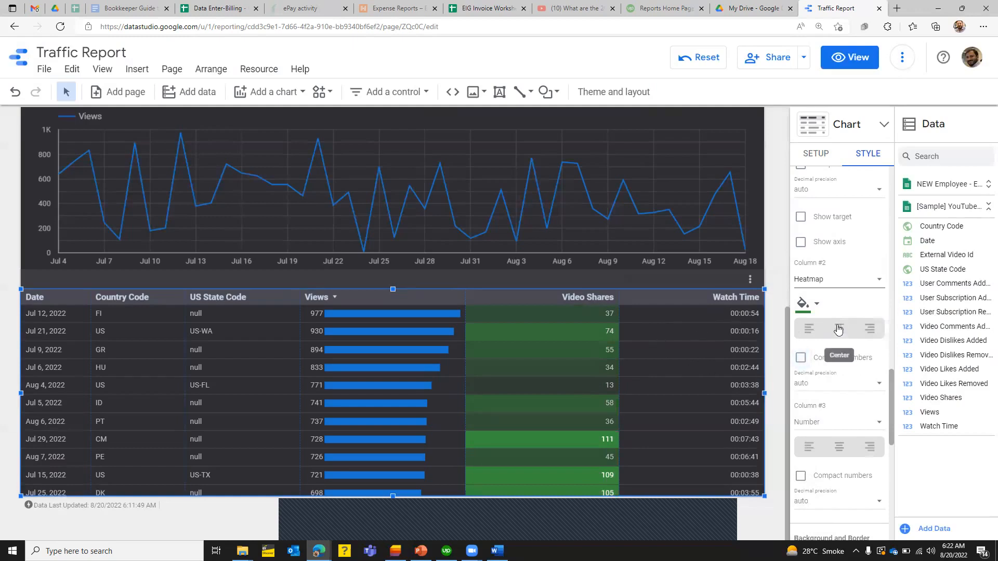
Display the Watch Time metric as bars with numbers shown, and nudge the table slightly upward.
click(864, 425)
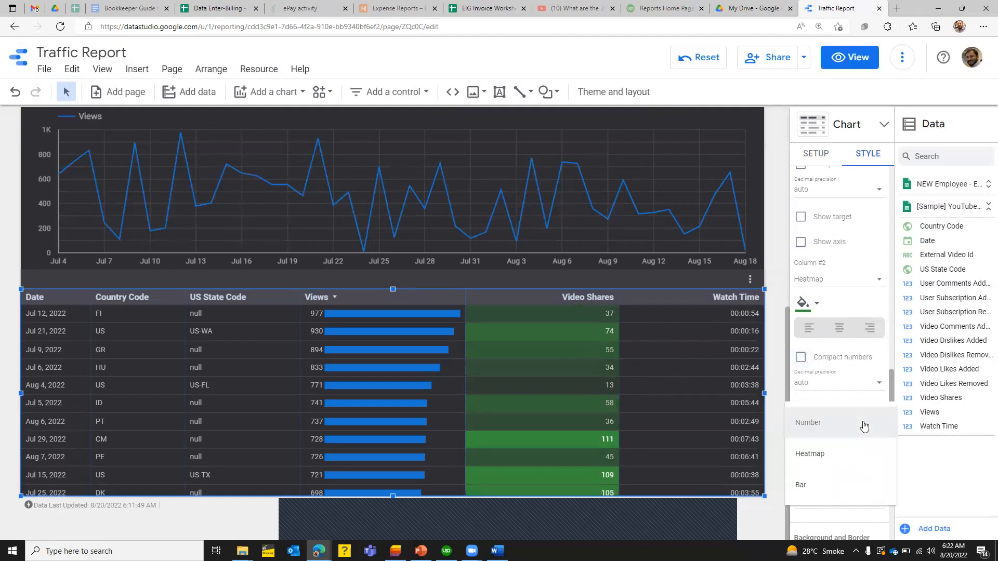
click(800, 481)
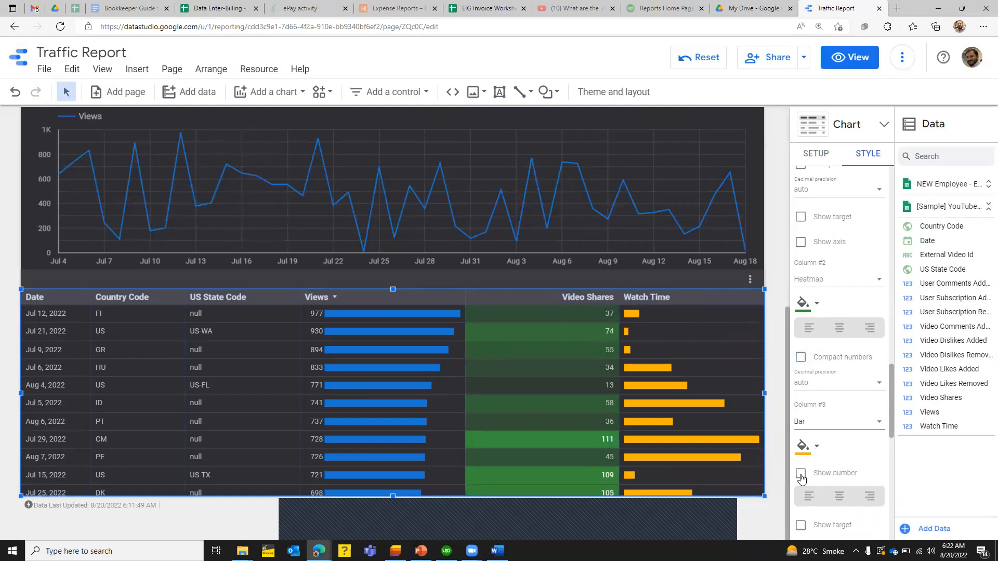
click(800, 473)
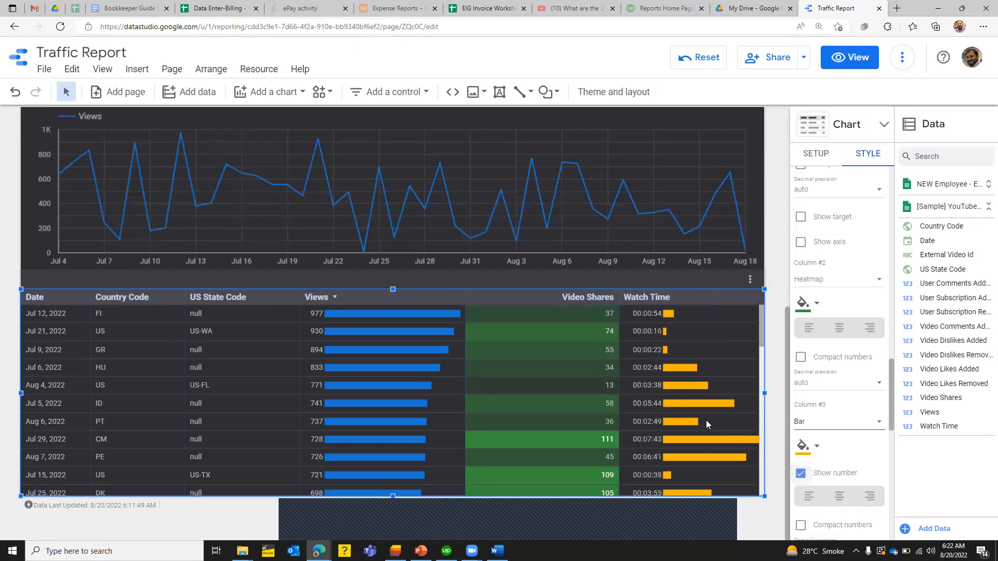
drag(689, 440, 708, 414)
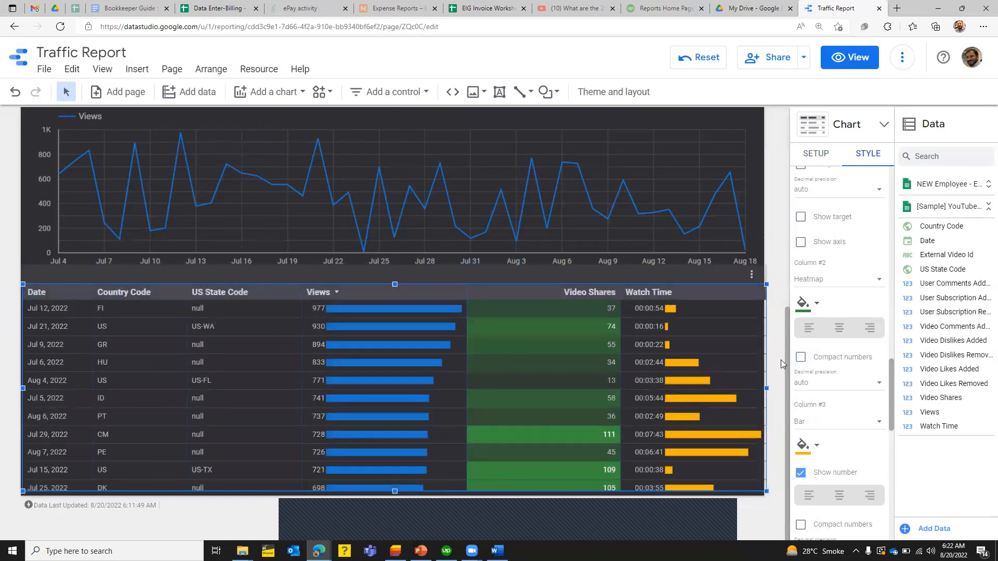
Rename the first report page as YouTube.
drag(786, 354, 783, 151)
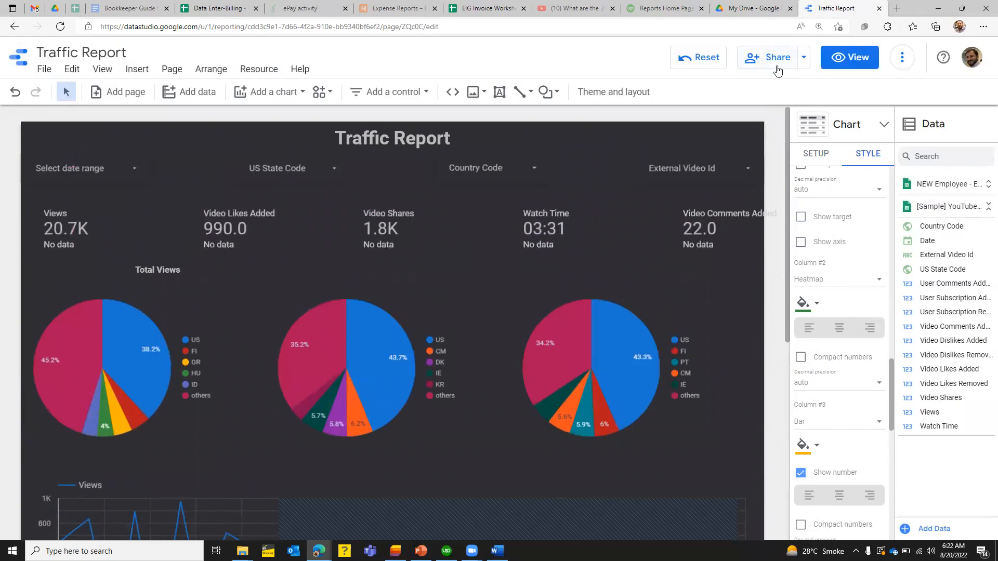
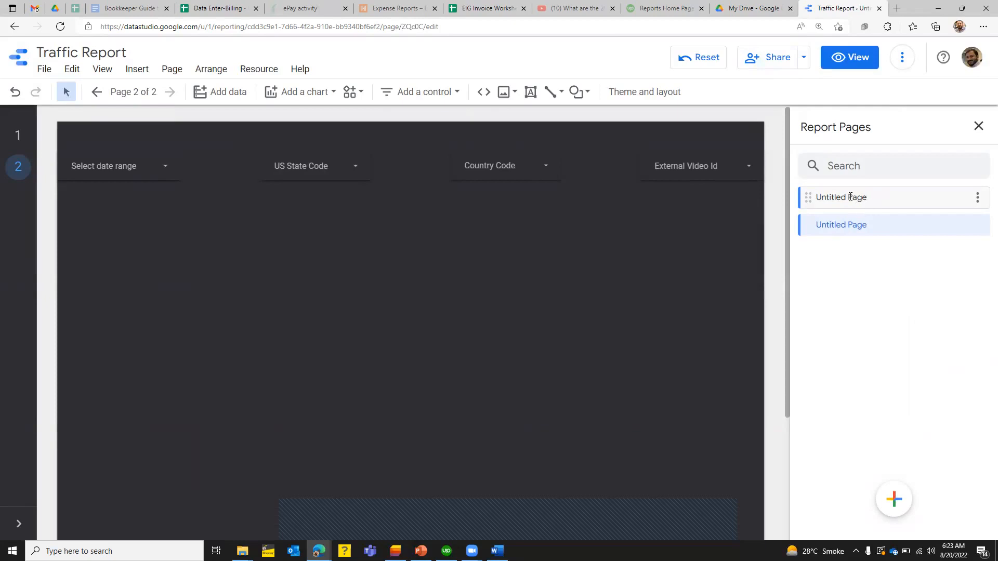
double_click(850, 197)
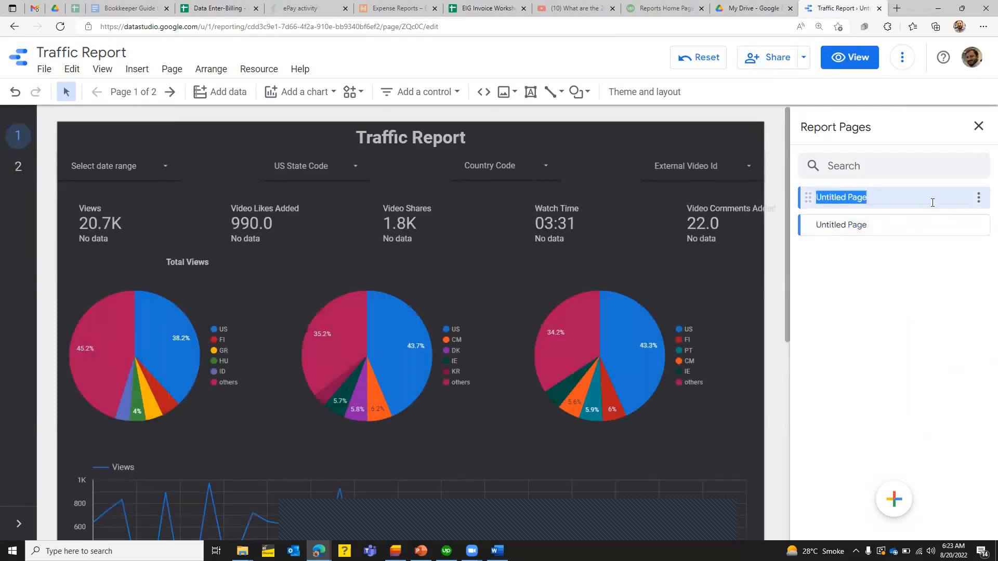
text(YouTube)
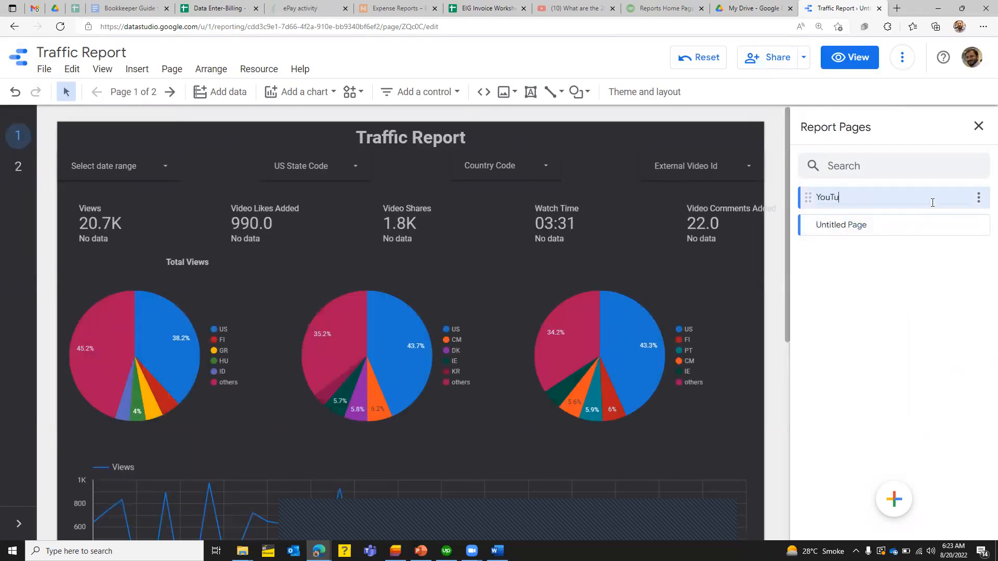
Make the date range control page-level on the first page and select the US State Code control.
click(176, 178)
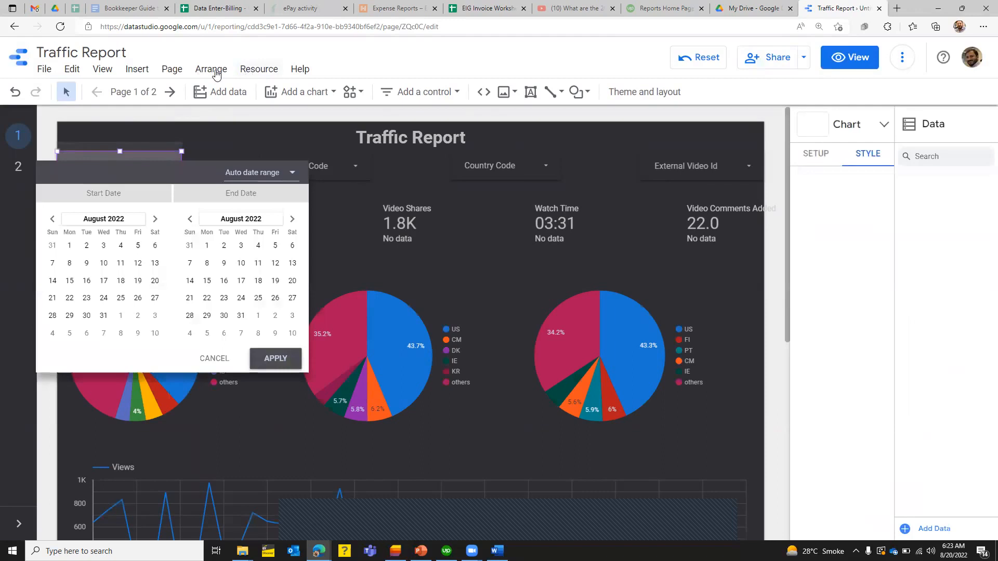
click(217, 75)
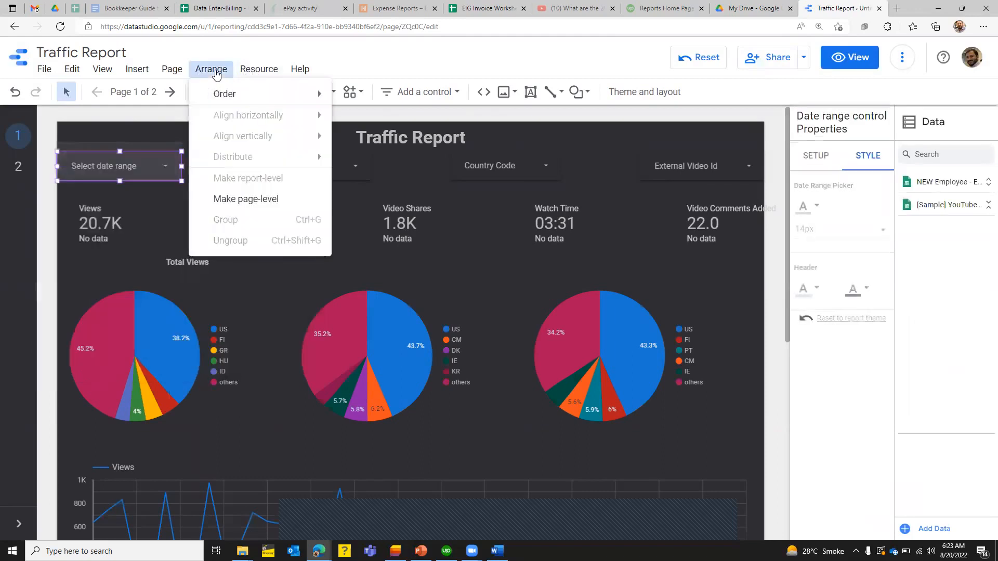
click(222, 200)
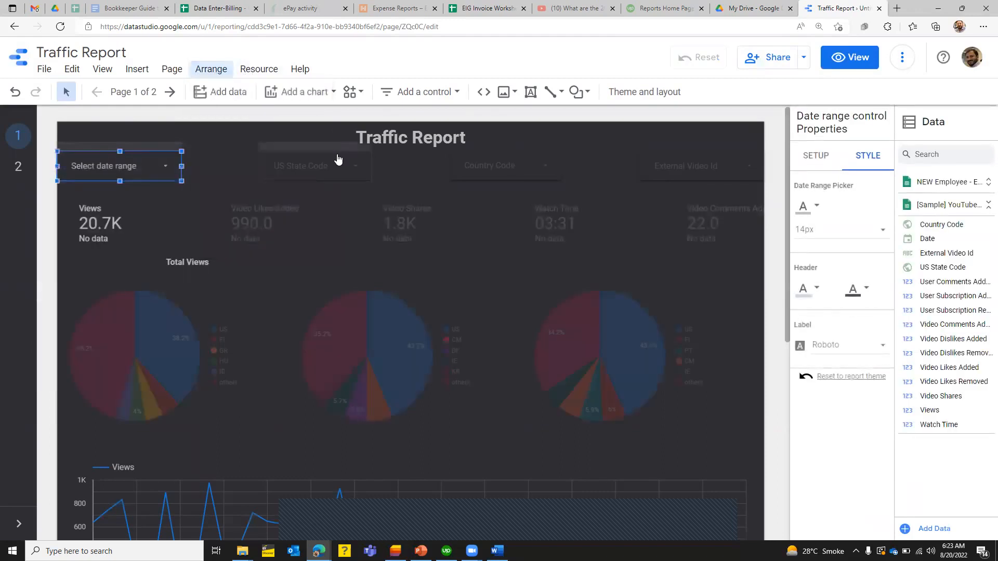
click(290, 148)
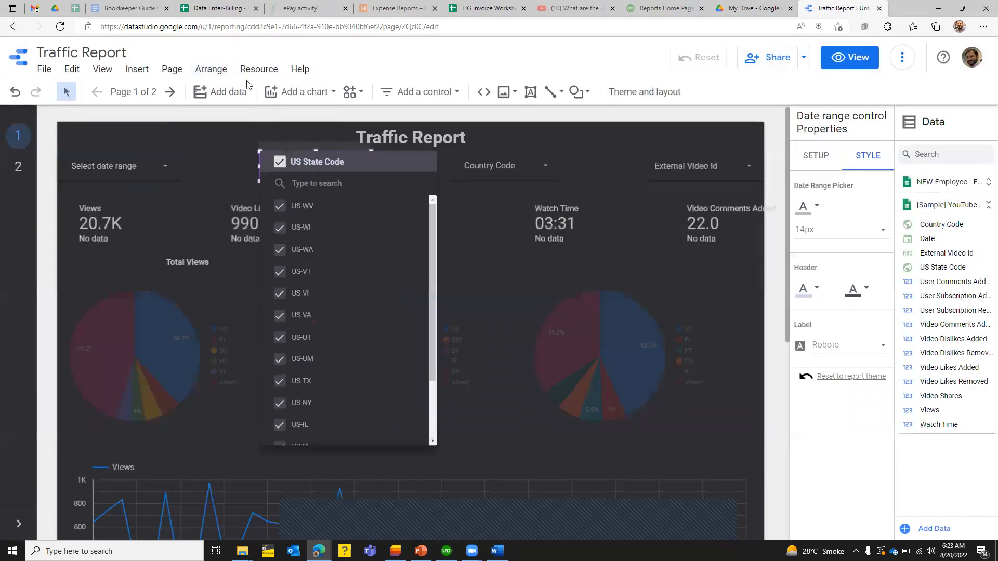
Make the US State Code, Country Code and External Video Id controls page-level, and check page 2.
click(220, 76)
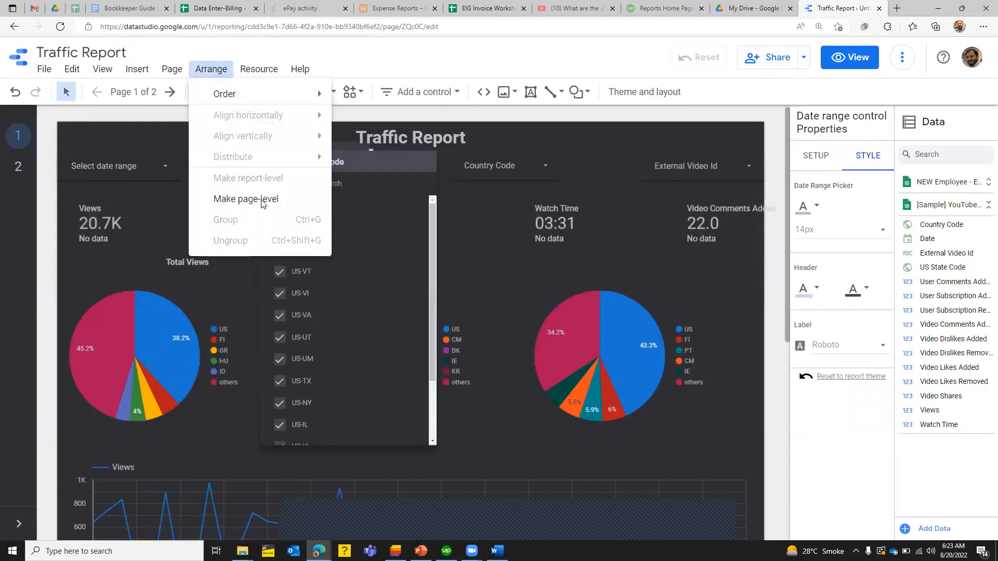
click(480, 175)
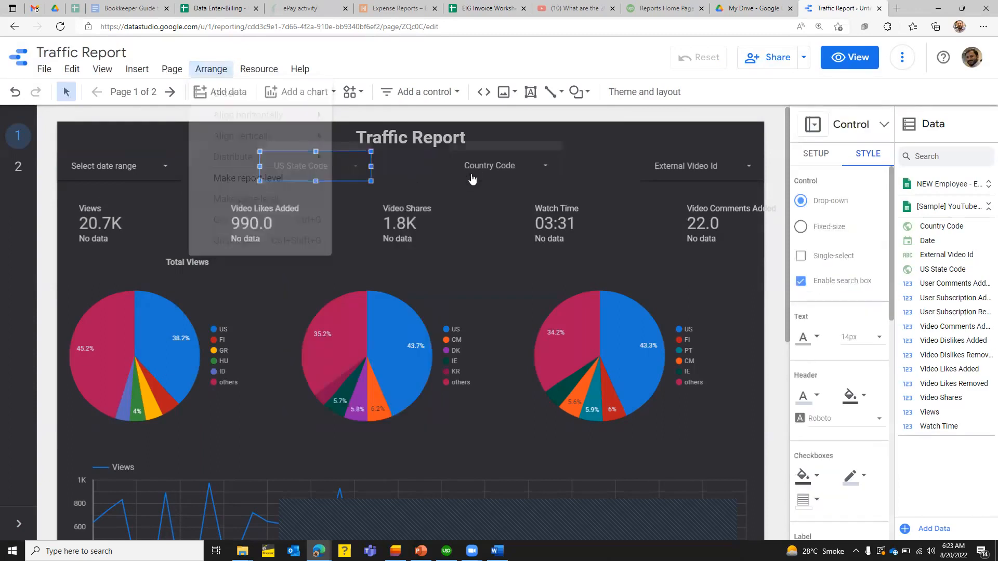
click(208, 69)
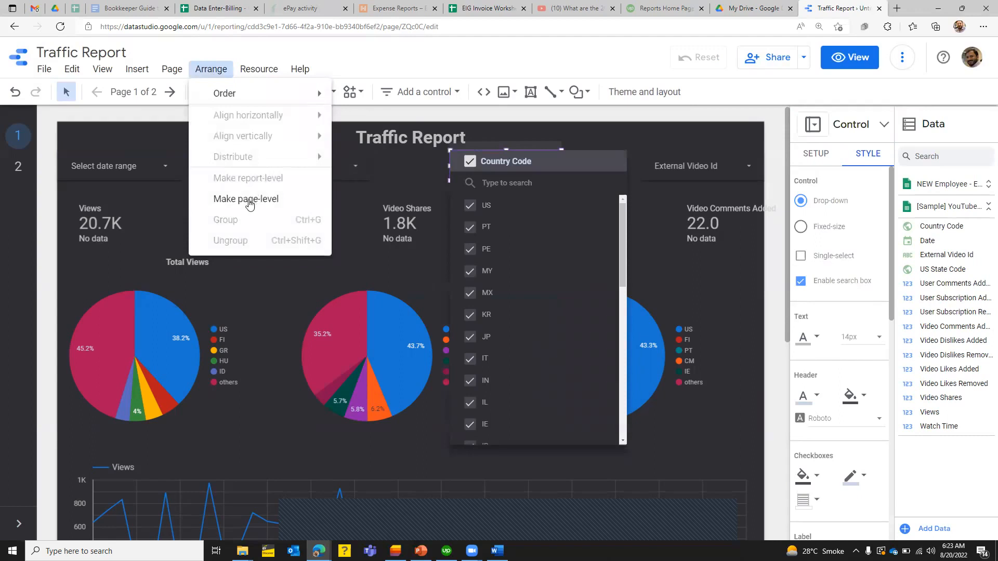
click(672, 175)
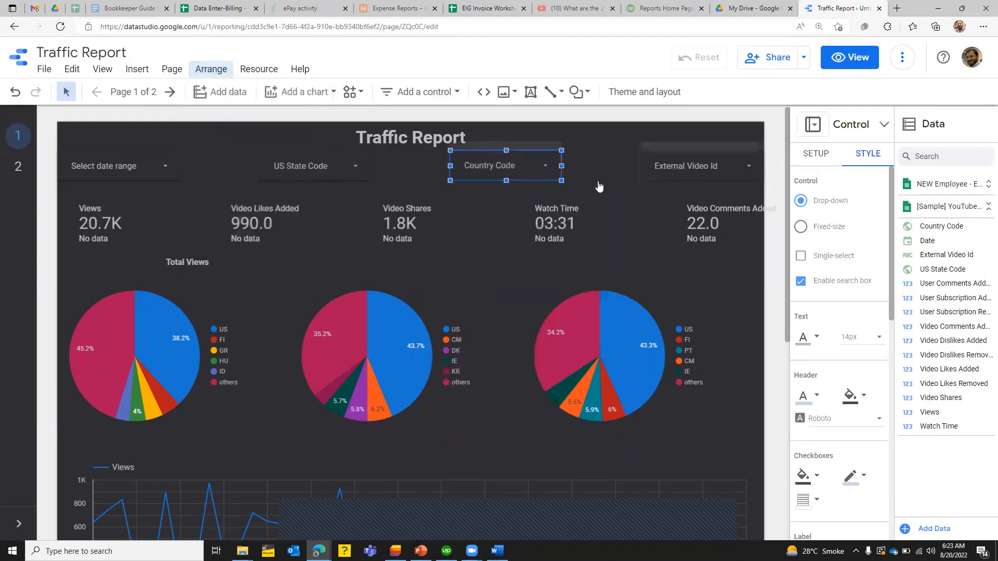
click(210, 70)
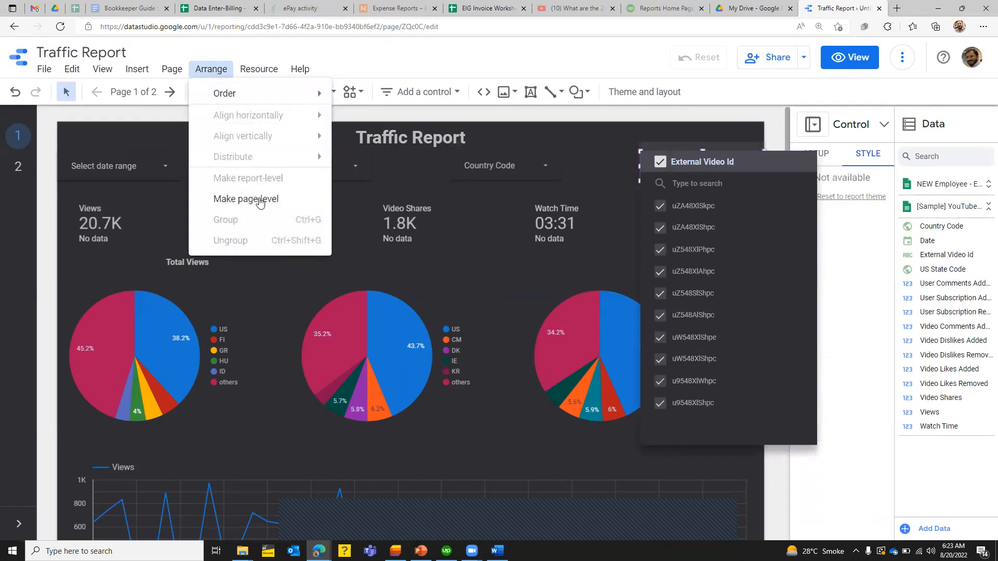
click(260, 201)
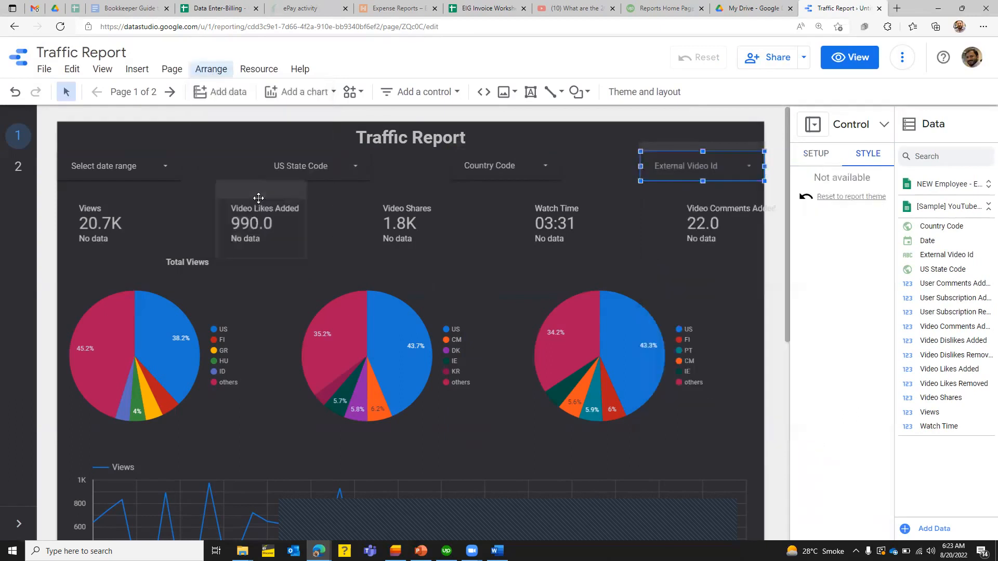
click(9, 175)
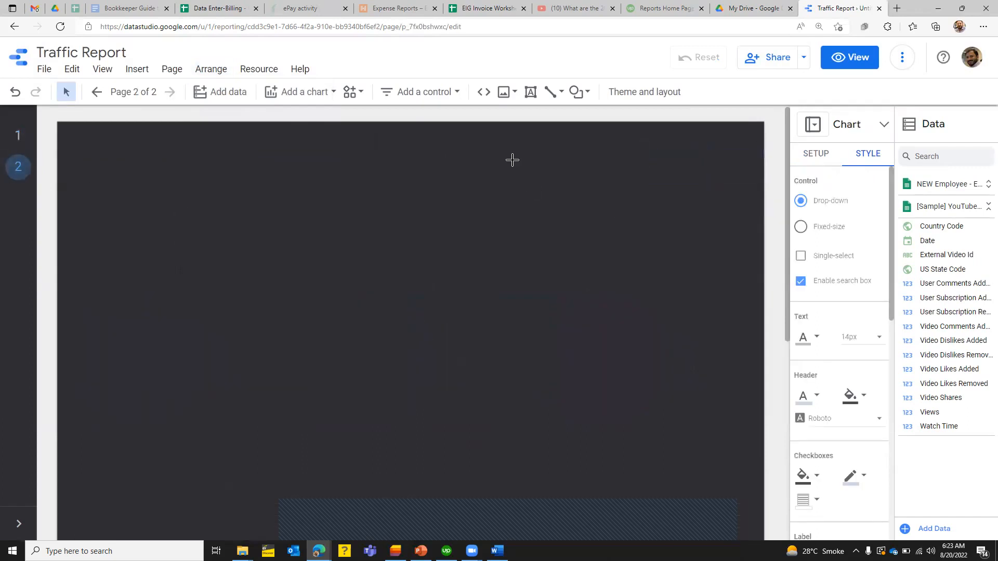
click(559, 170)
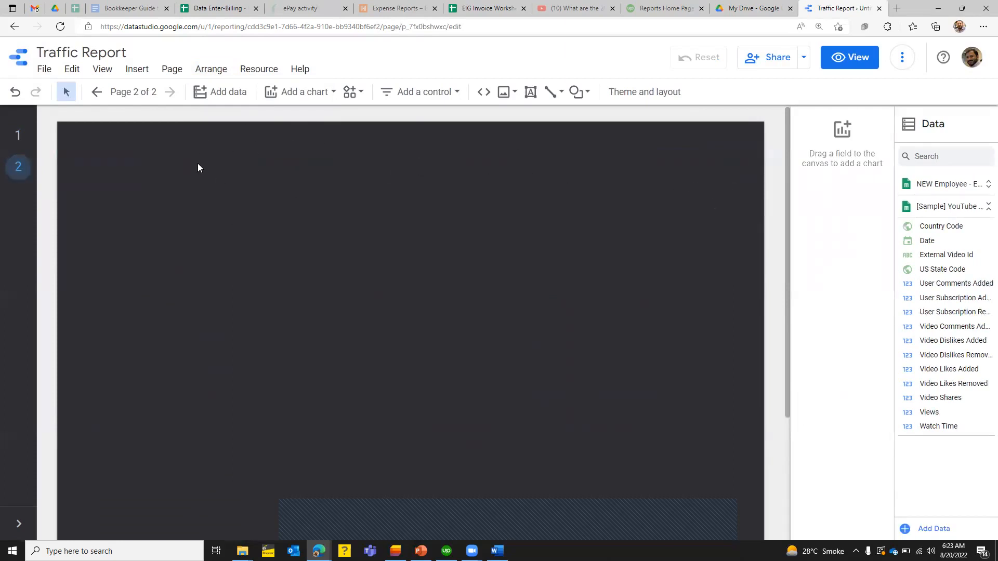
Make the Traffic Report title on page 1 report-level and return to page 2.
click(27, 140)
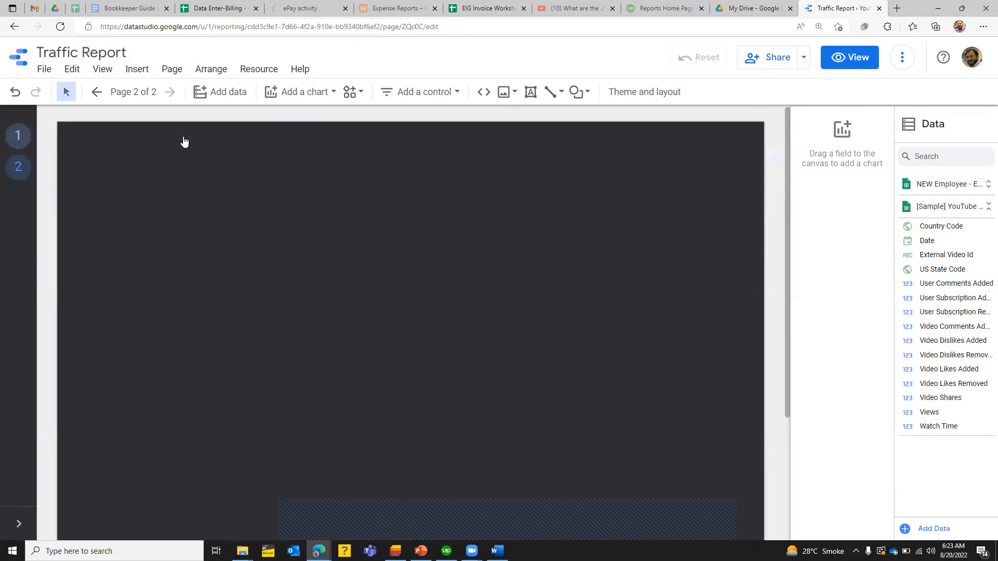
click(183, 136)
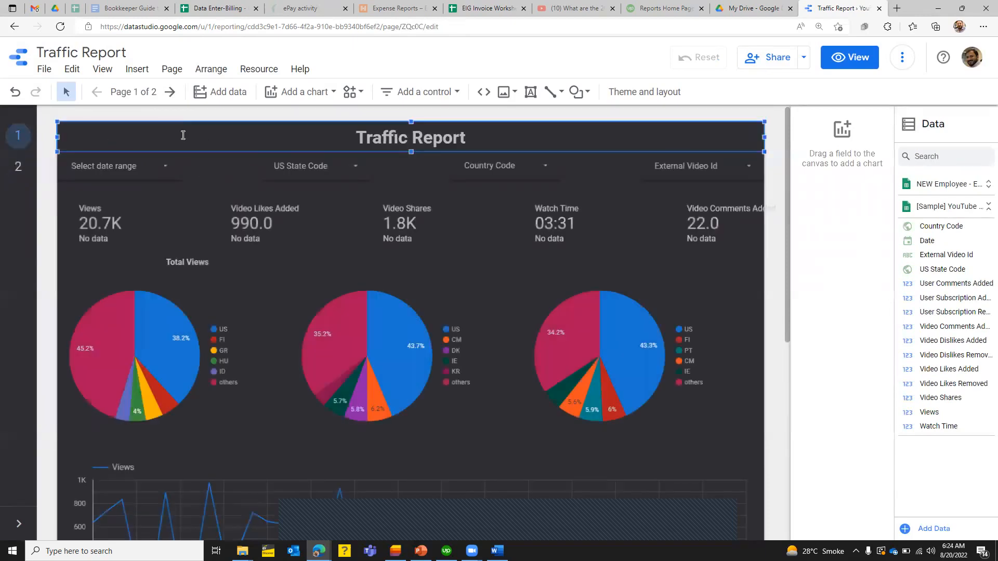
click(20, 167)
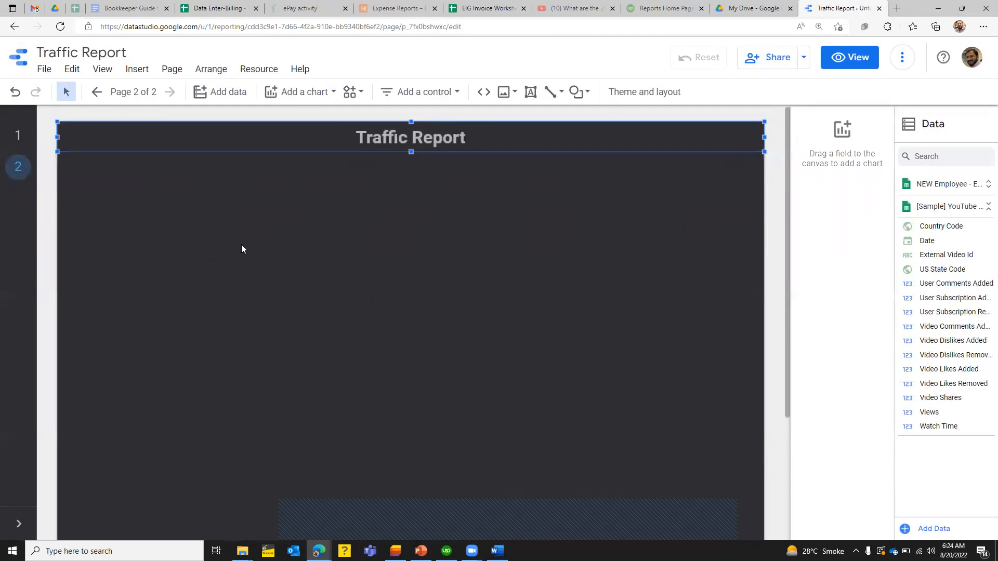
click(243, 243)
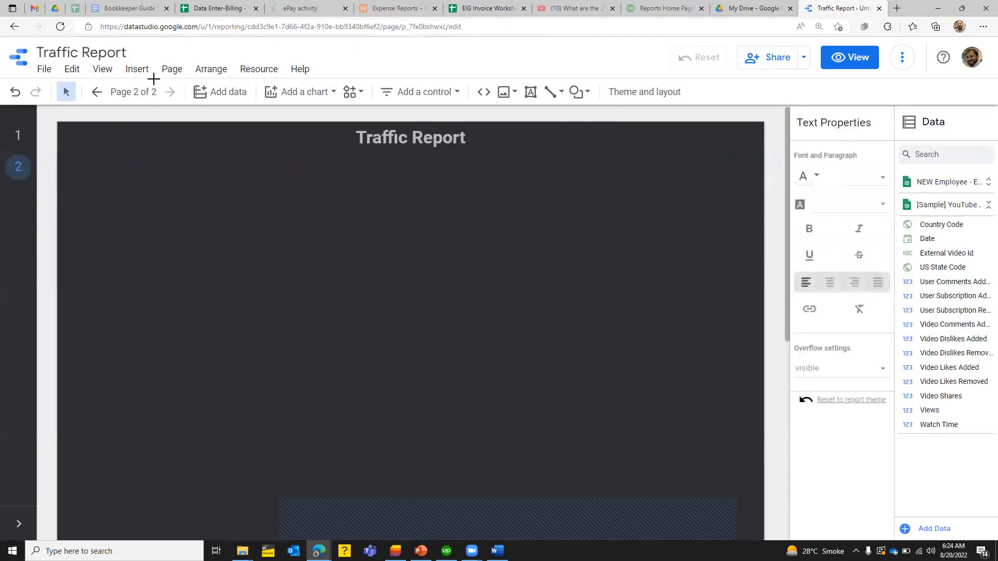
Insert a scorecard on page 2 below the report title.
click(127, 70)
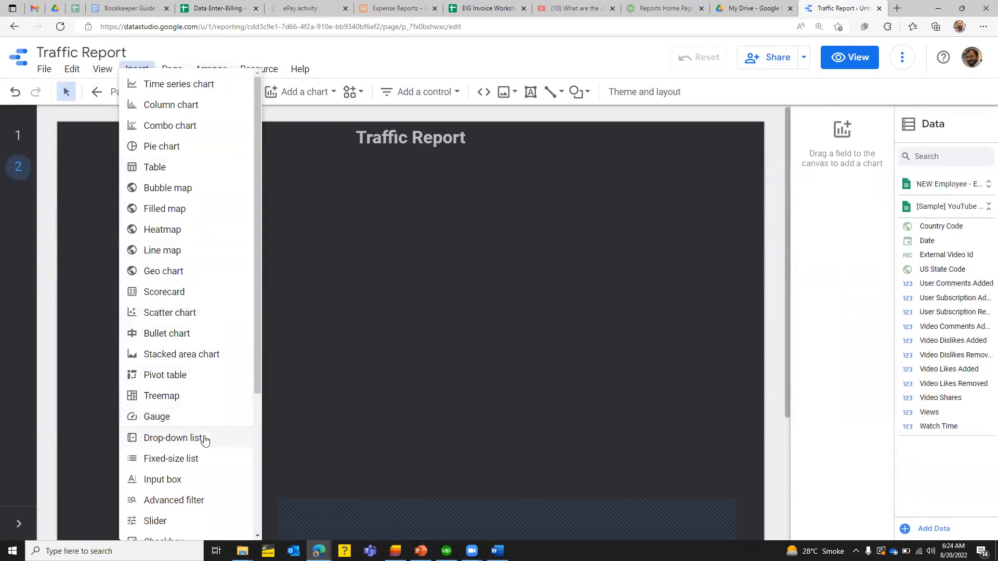
click(387, 278)
click(134, 72)
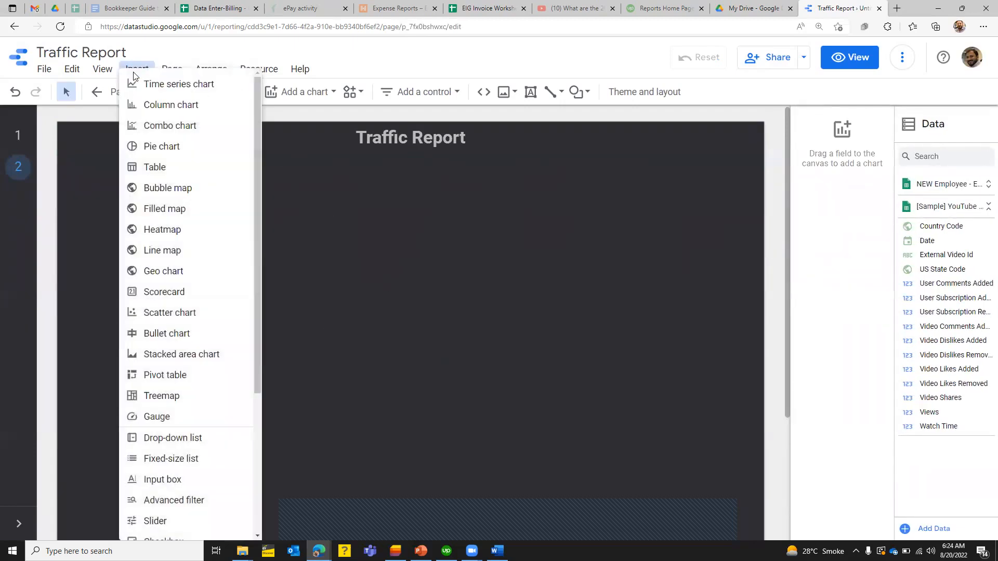
click(202, 292)
click(226, 264)
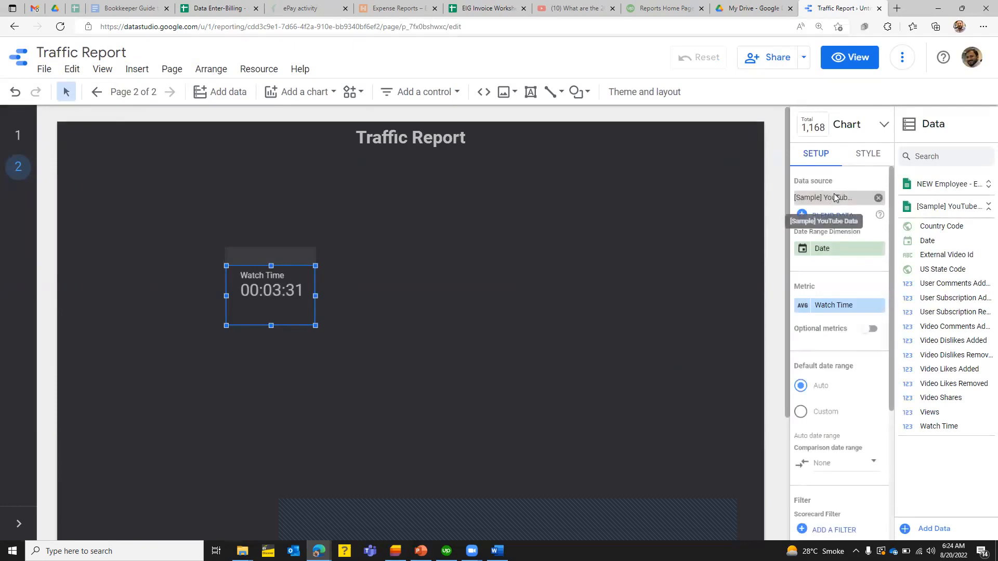
Add the [Sample] Google Analytics Data source to the report through the scorecard's data source setting, and delete the scorecard.
click(835, 197)
drag(882, 255, 891, 279)
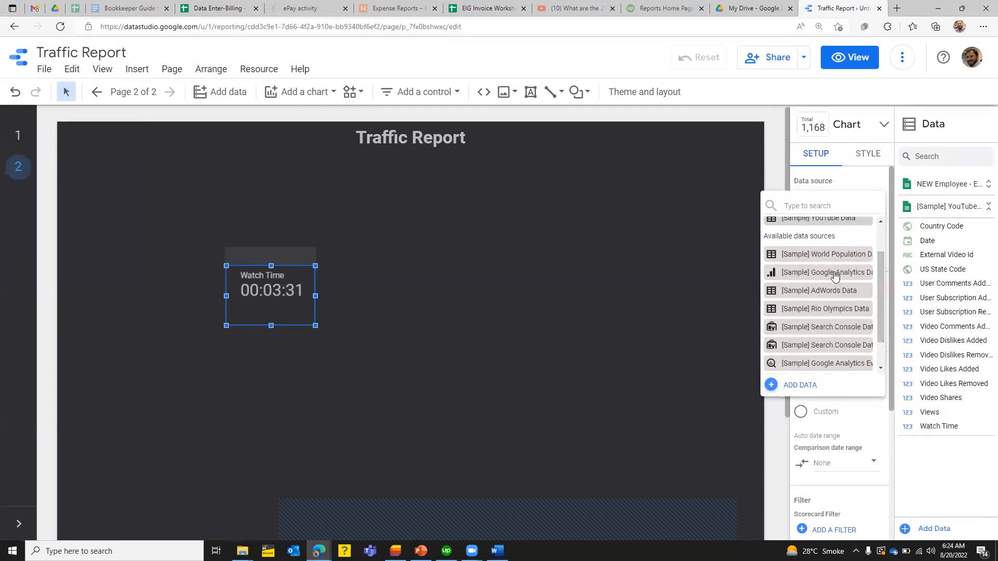
click(619, 259)
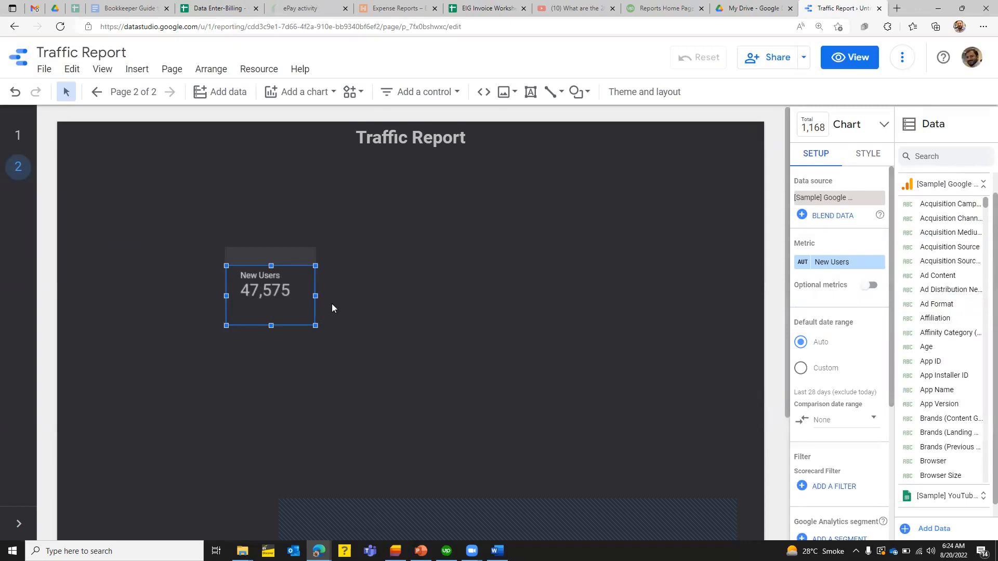
key(Delete)
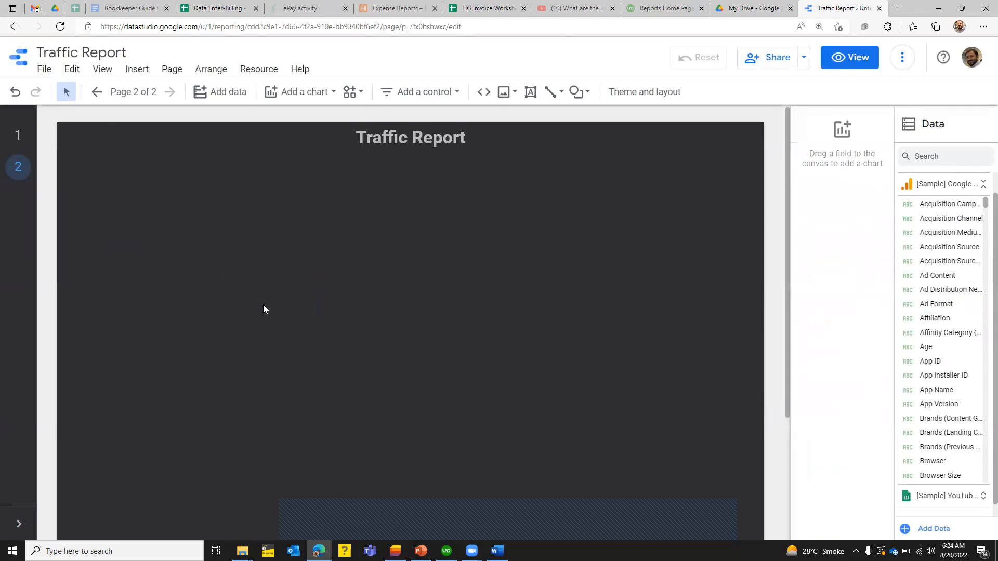
click(135, 69)
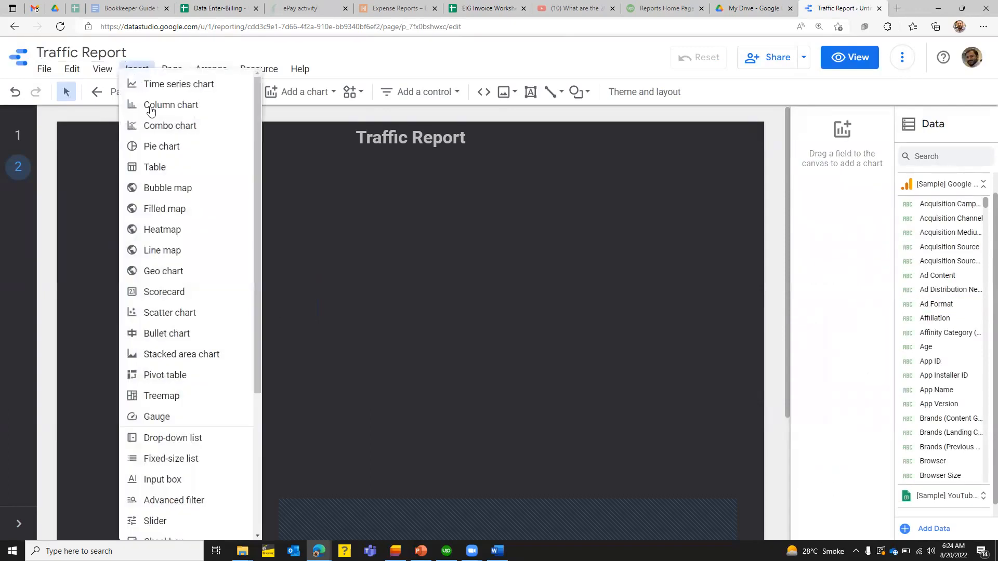
click(192, 438)
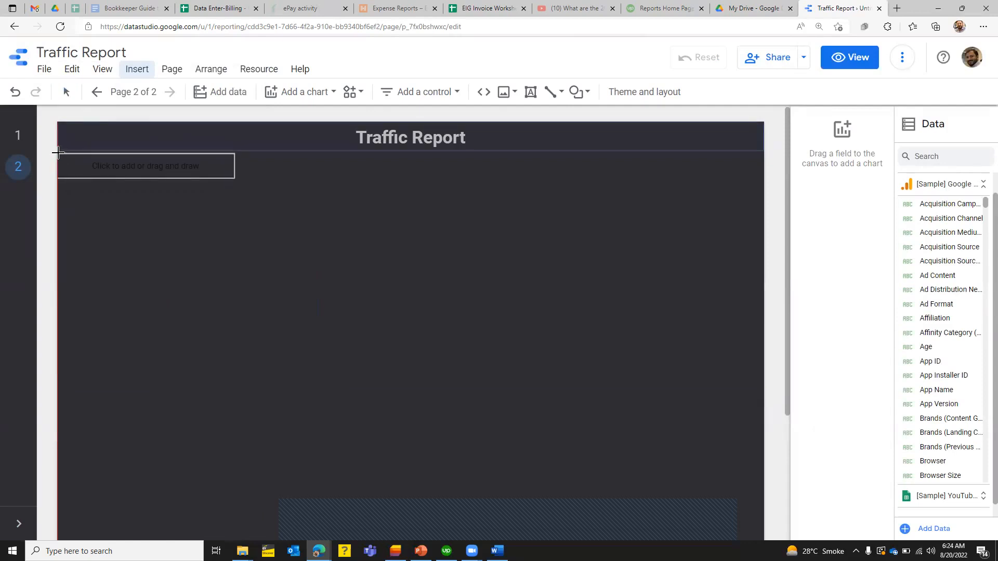
key(Escape)
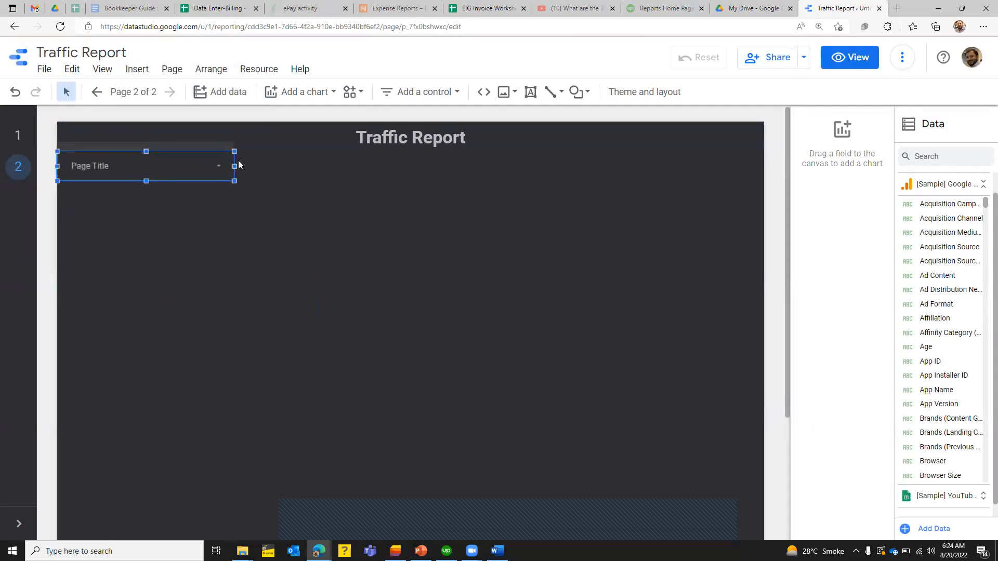
click(179, 167)
drag(186, 167, 336, 183)
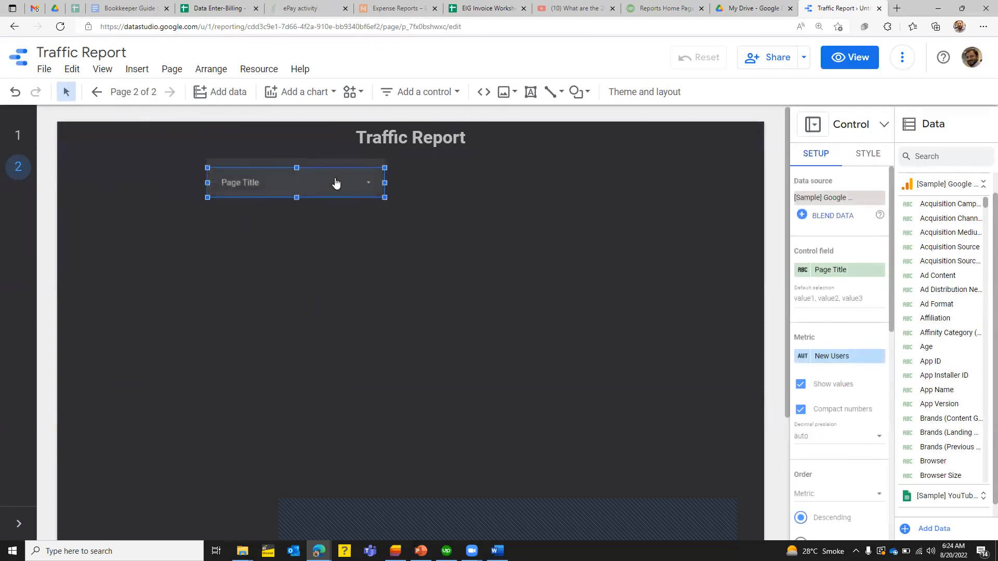
click(133, 70)
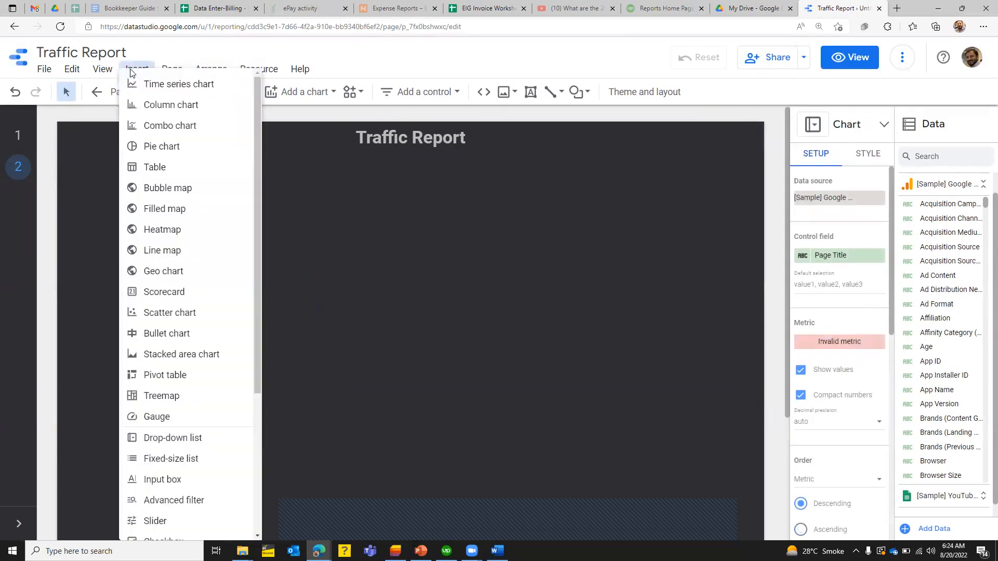
click(18, 134)
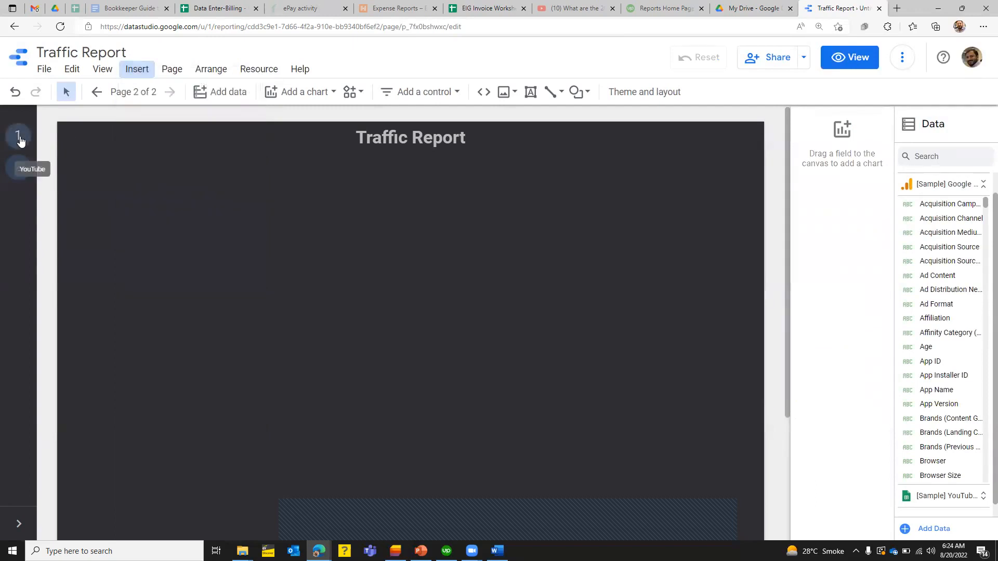
Make the date range control on page 1 report-level and return to page 2.
click(20, 139)
click(19, 136)
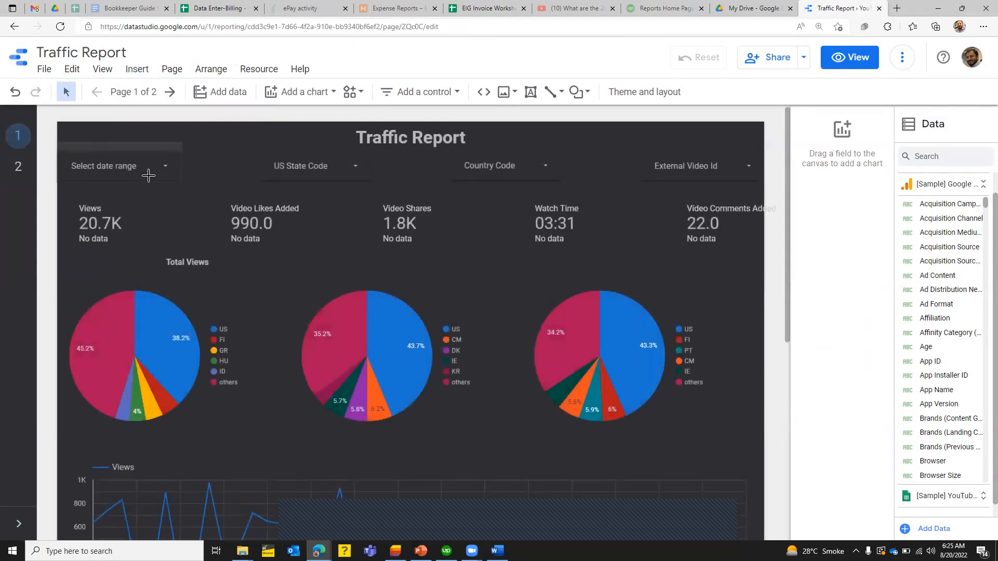
click(119, 143)
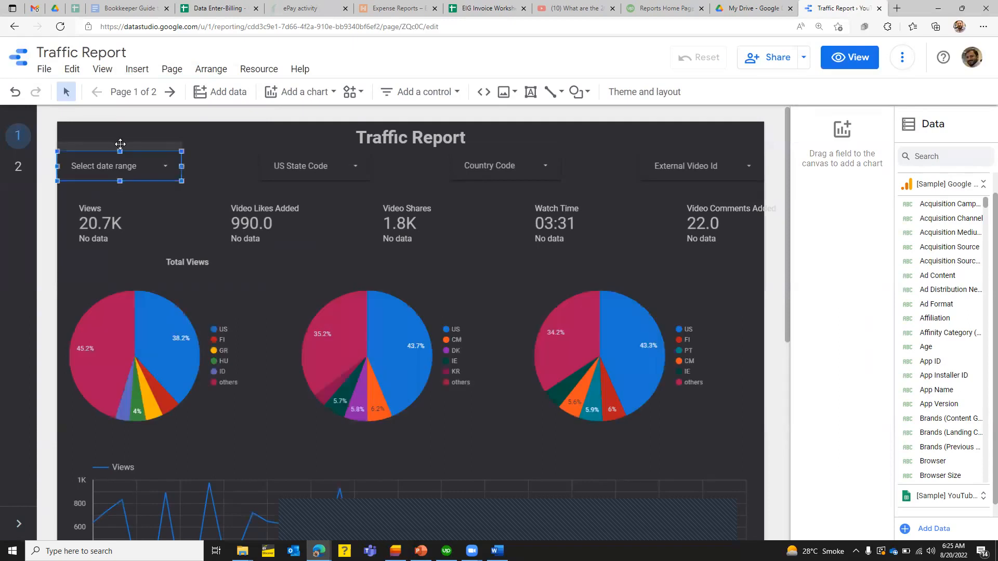
click(173, 69)
click(173, 70)
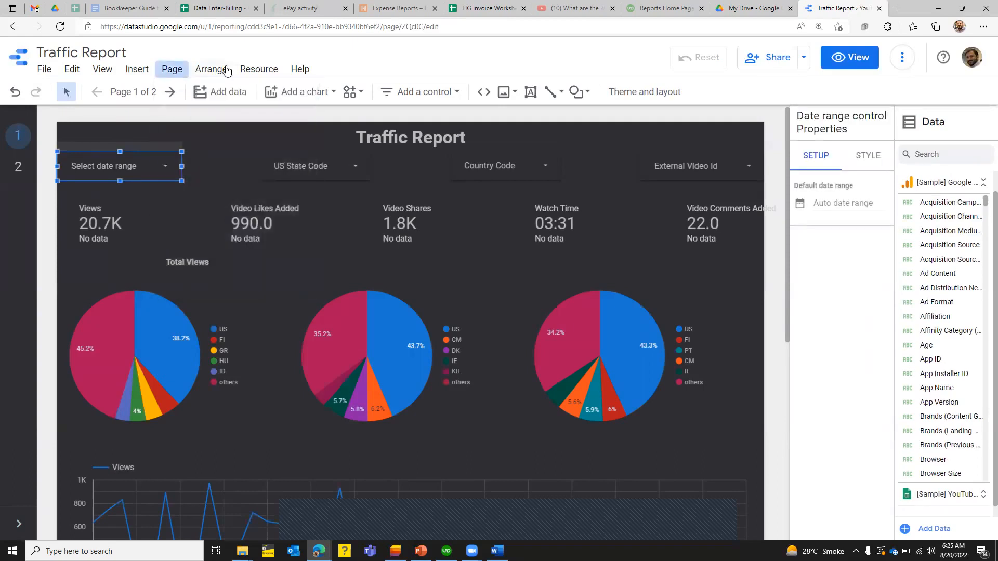
click(227, 70)
click(227, 178)
click(18, 167)
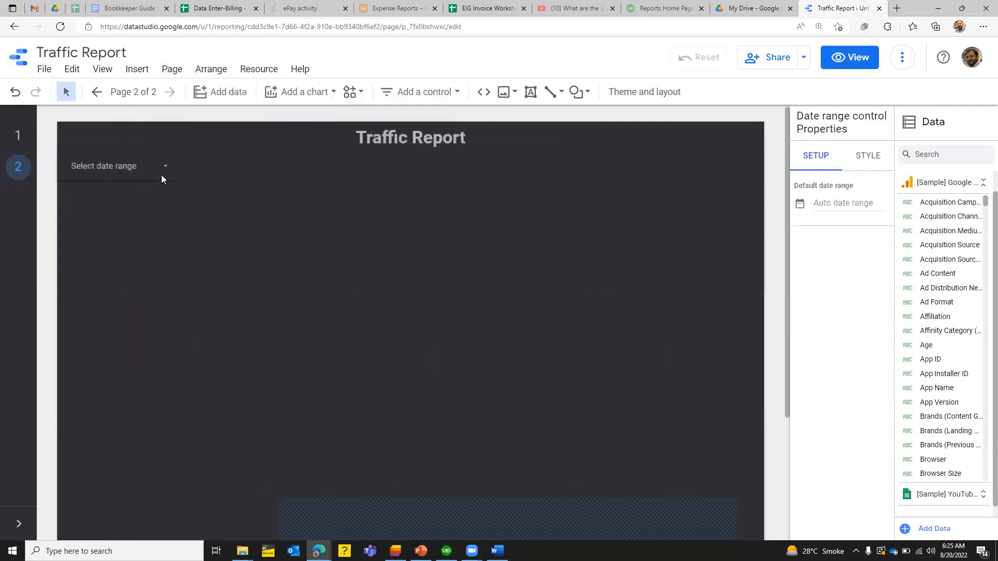
click(401, 197)
Insert a drop-down list control on page 2 directly beside the date range control.
click(148, 71)
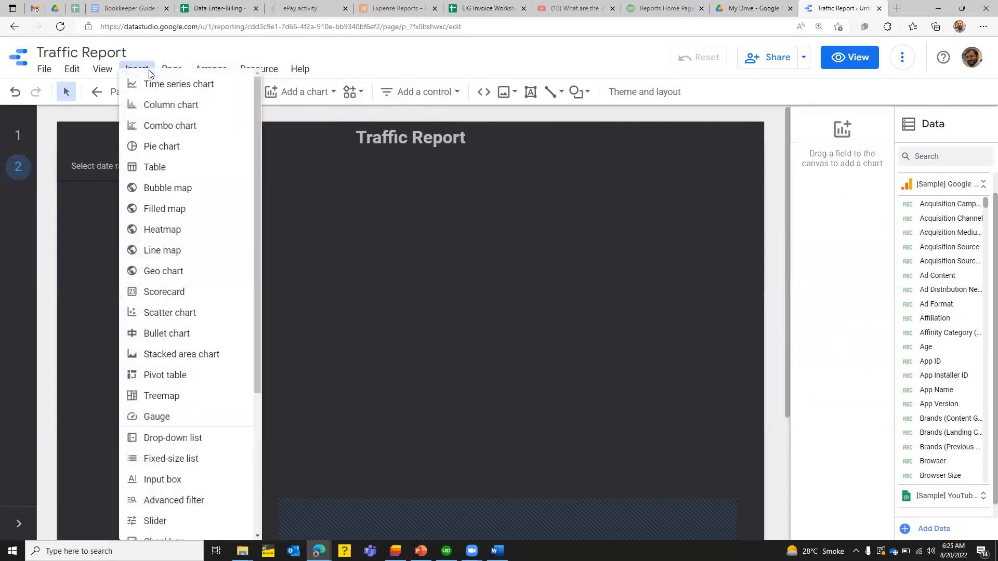
click(198, 438)
click(186, 182)
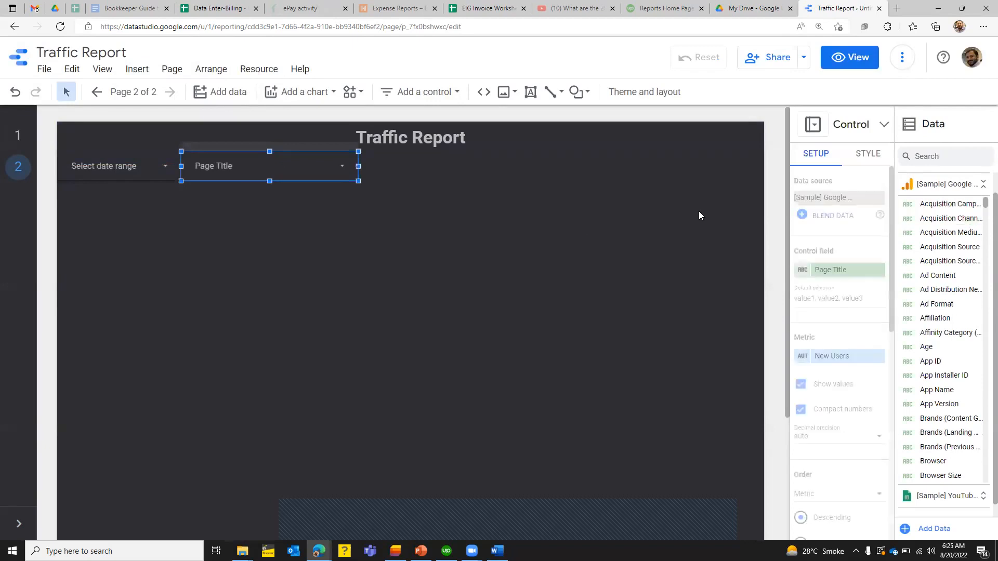
Set the drop-down's control field to Product and narrow the control to about half its width.
click(837, 268)
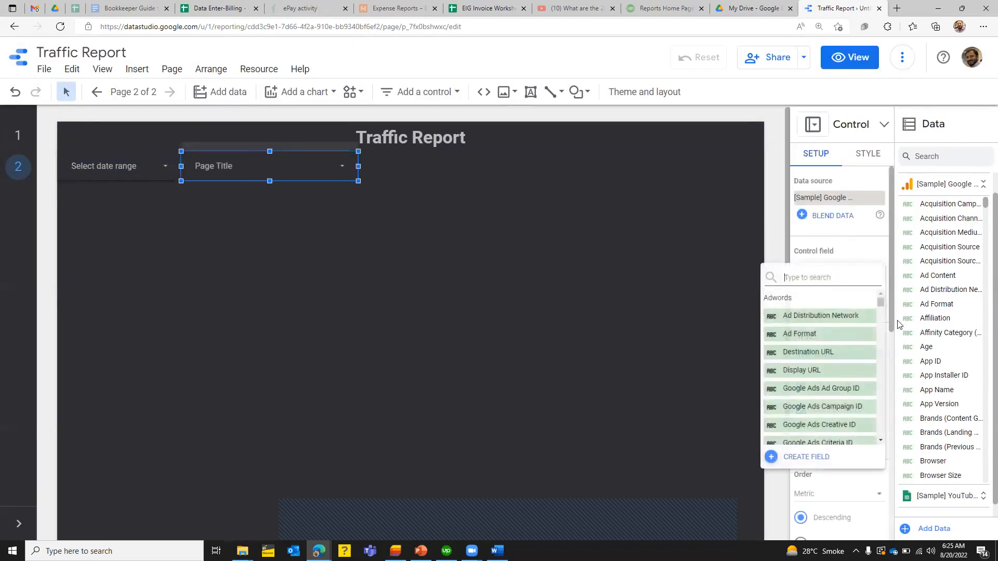
click(881, 441)
click(880, 441)
click(880, 441)
click(881, 441)
click(880, 441)
click(880, 441)
click(881, 441)
click(881, 441)
click(881, 440)
click(881, 441)
click(881, 441)
click(881, 440)
click(880, 441)
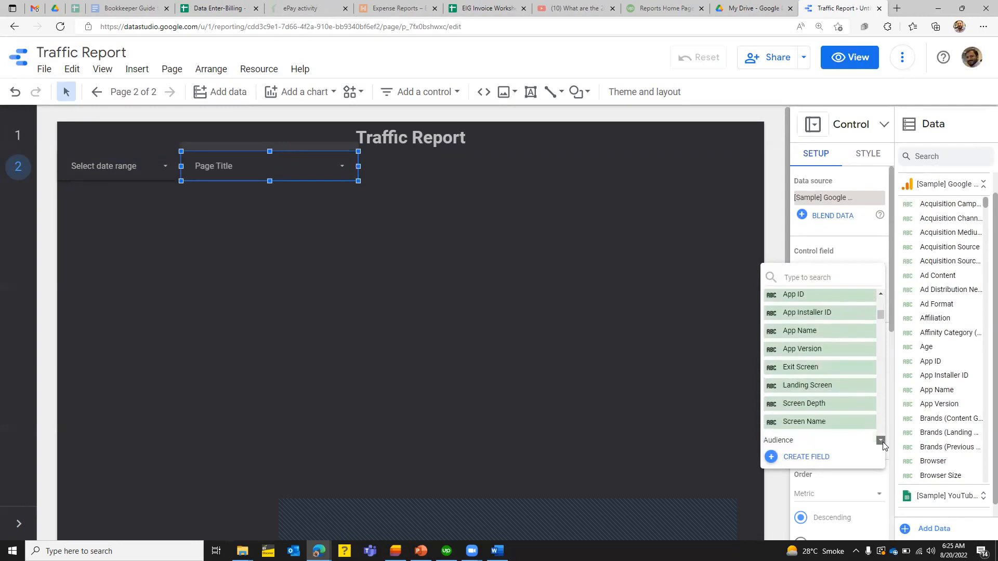
click(880, 441)
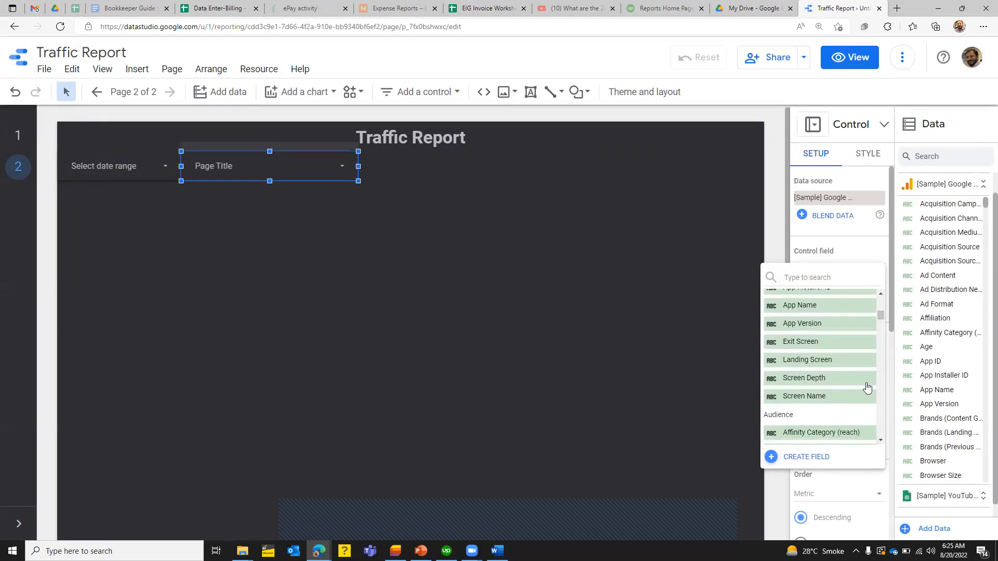
drag(880, 312, 885, 351)
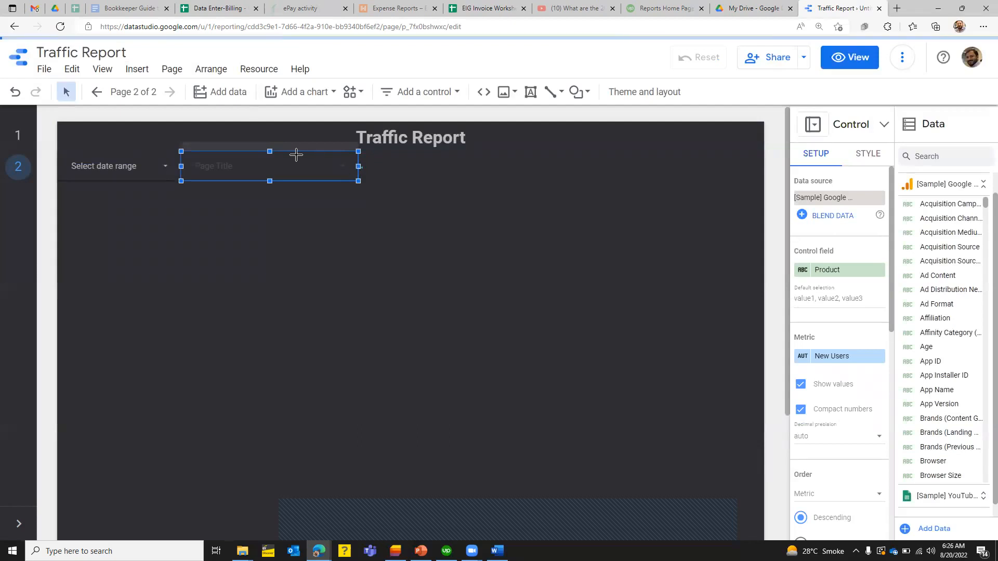
drag(290, 155, 269, 166)
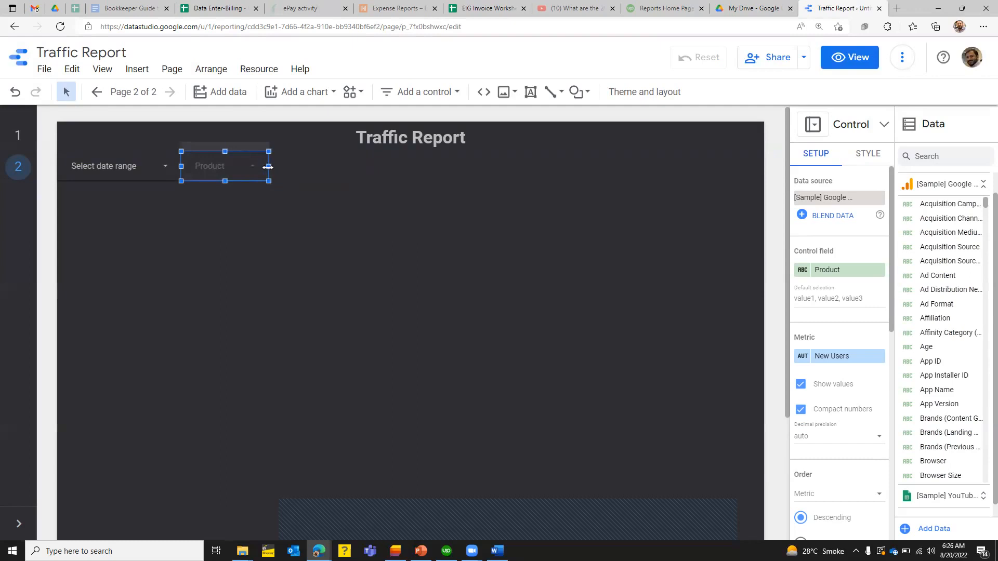
Insert a drop-down list control on page 2 directly beside the Product control.
click(337, 182)
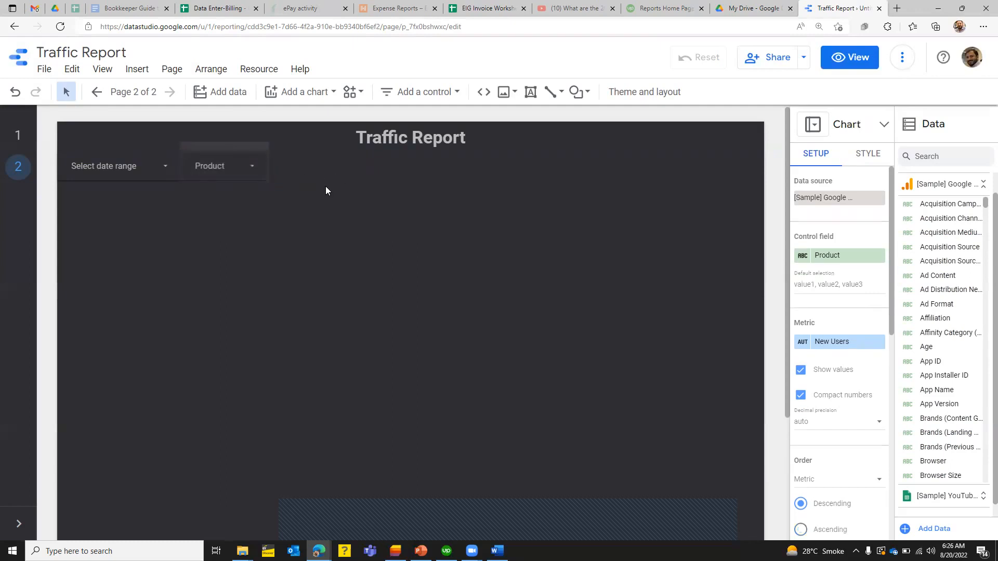
click(326, 191)
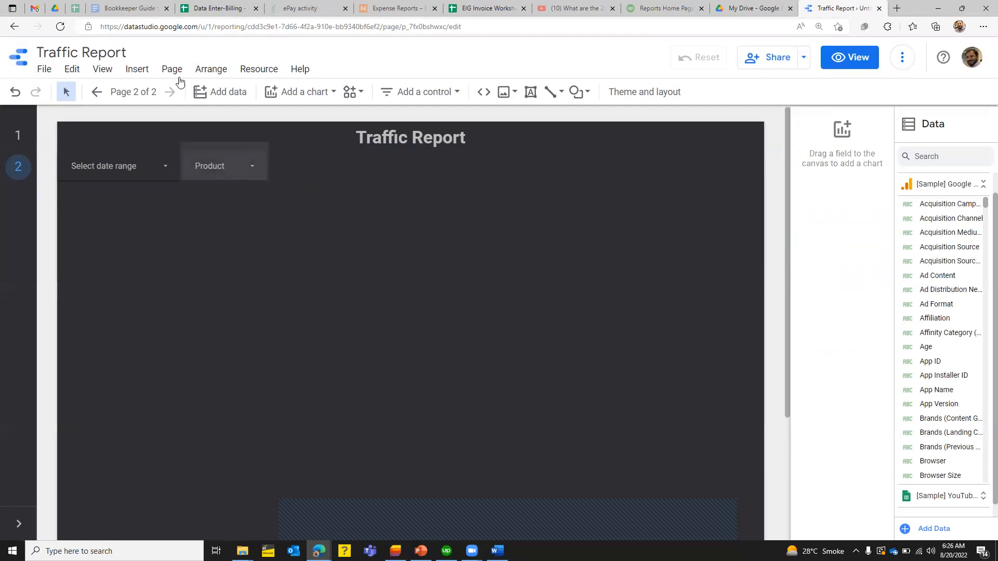
click(137, 70)
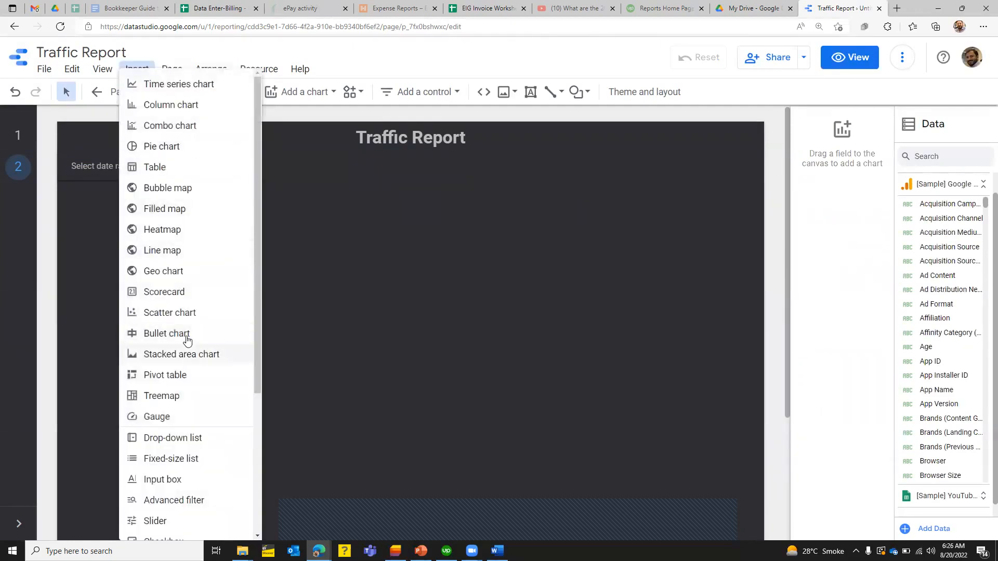
click(156, 438)
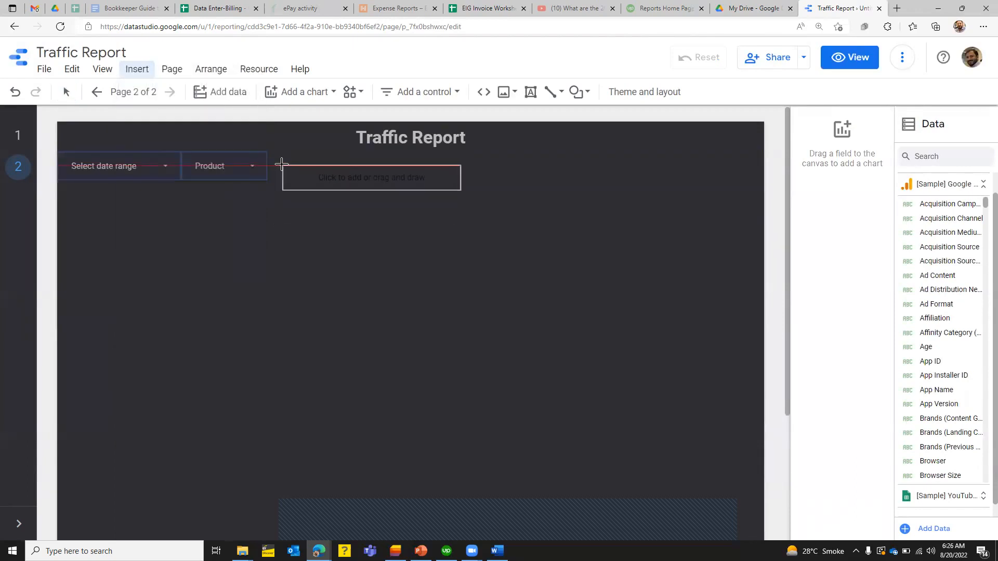
key(Escape)
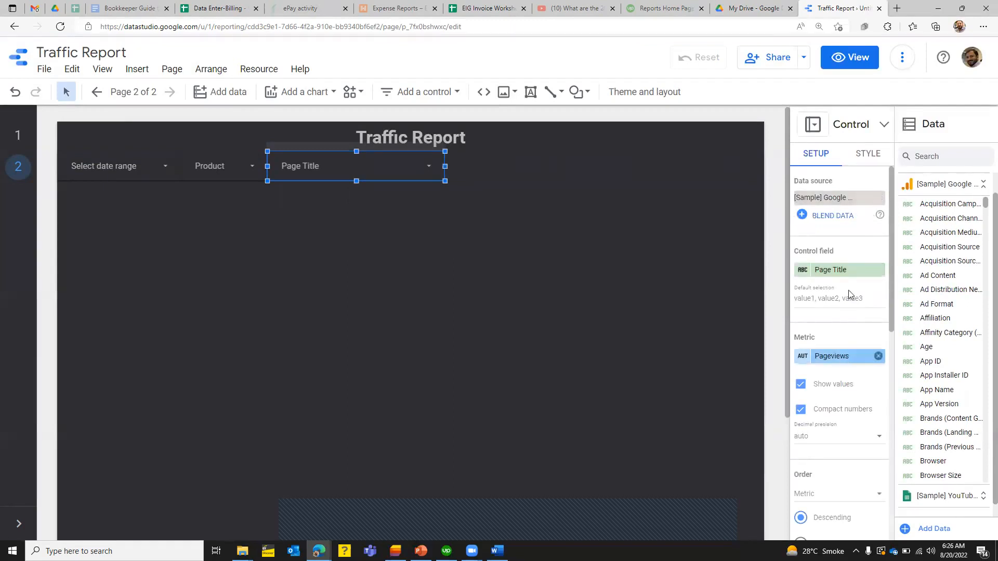
Set the new drop-down's control field to Product Brand and narrow the control to about two thirds of its width.
click(840, 272)
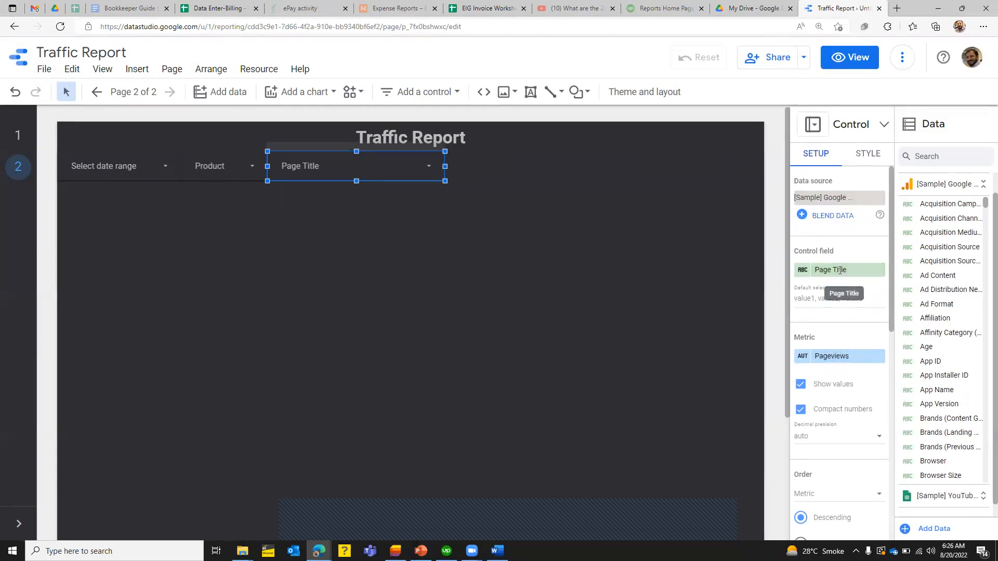
text(pr)
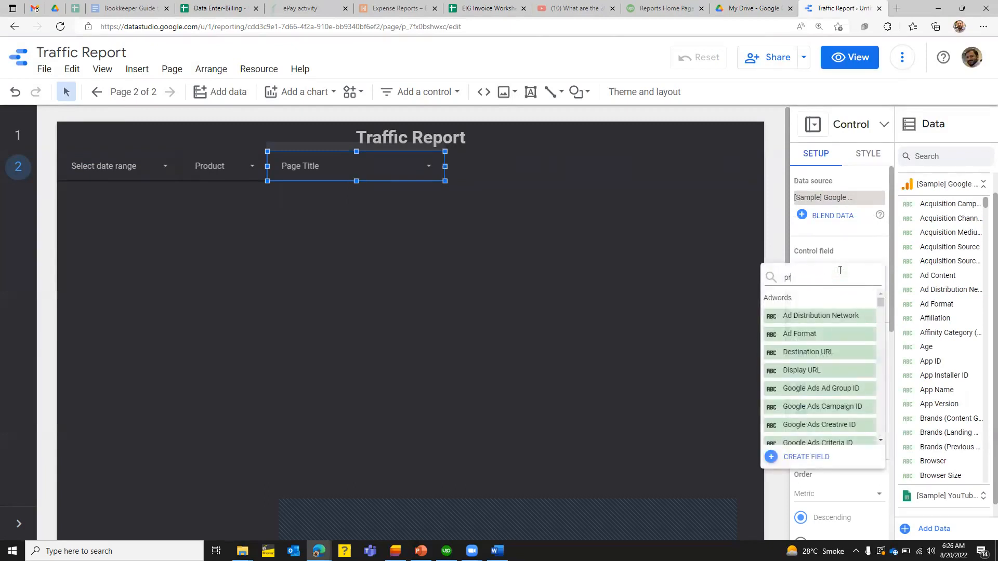
text(odu)
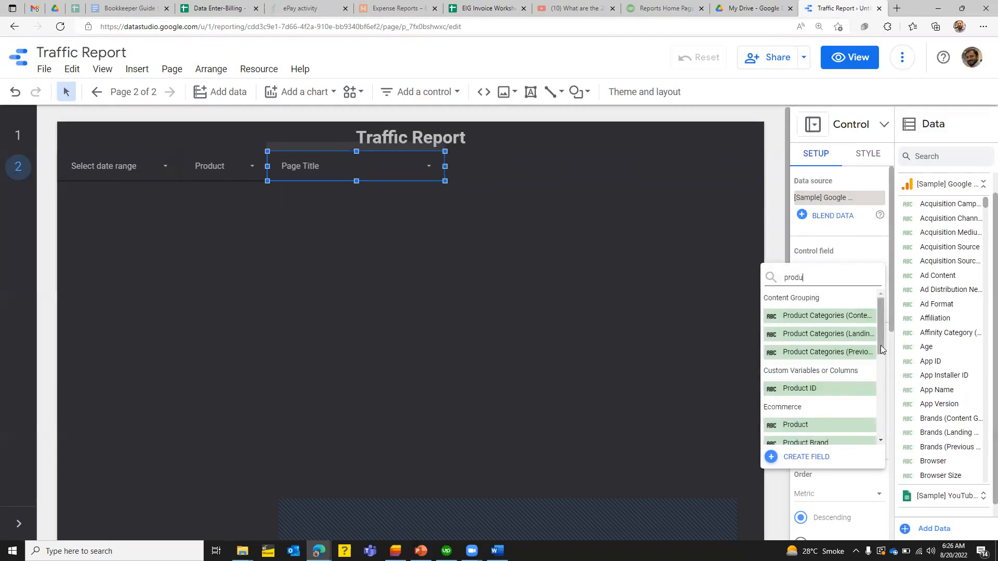
drag(881, 350, 881, 358)
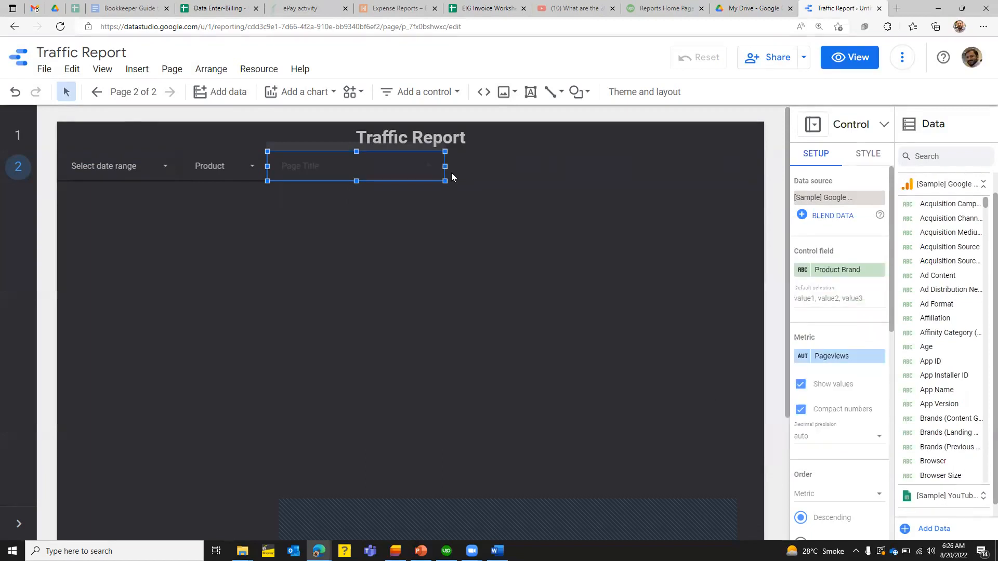
drag(446, 166, 388, 173)
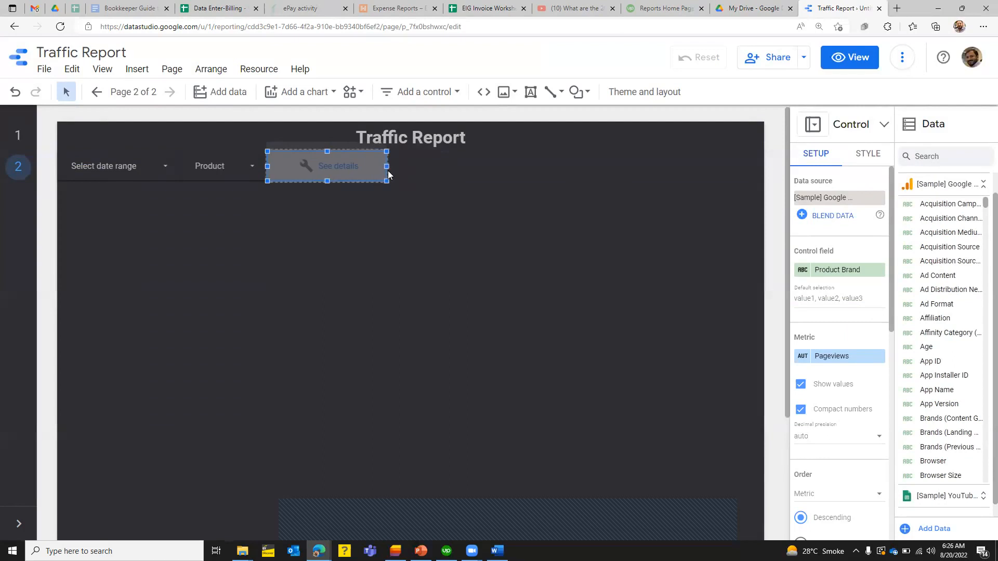
Remove the metric from both the Product Brand and the Product drop-down controls.
click(879, 357)
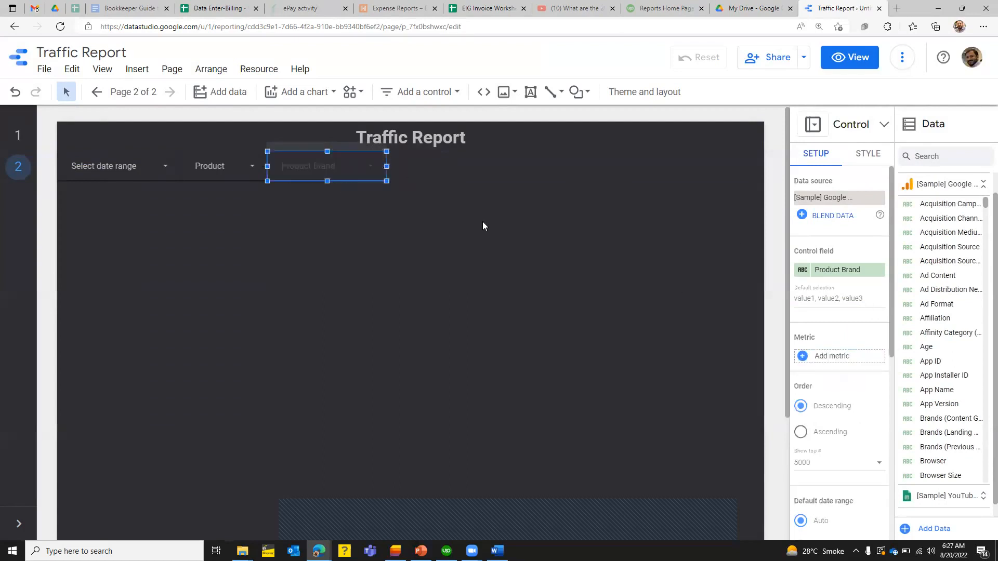
click(232, 160)
click(232, 160)
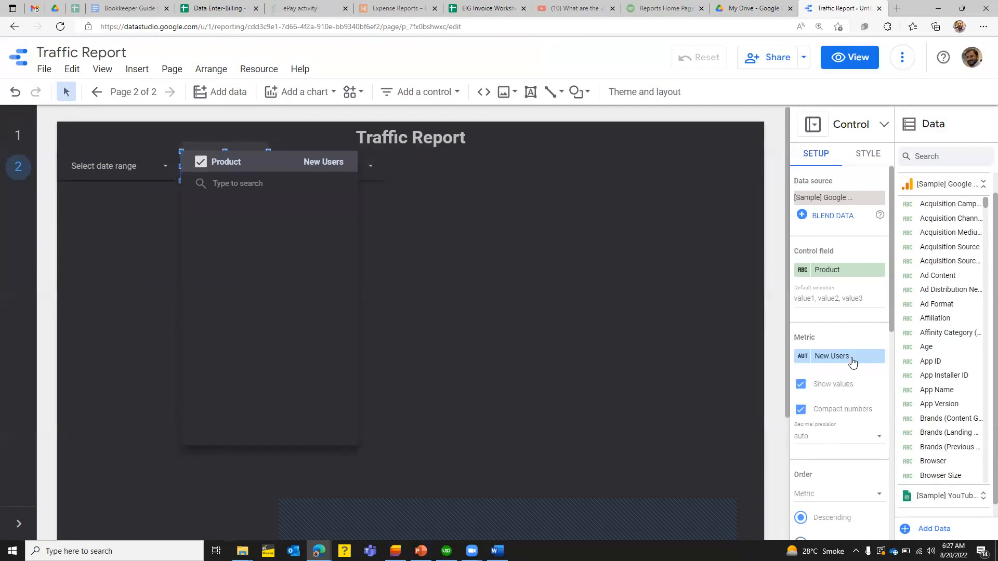
click(878, 357)
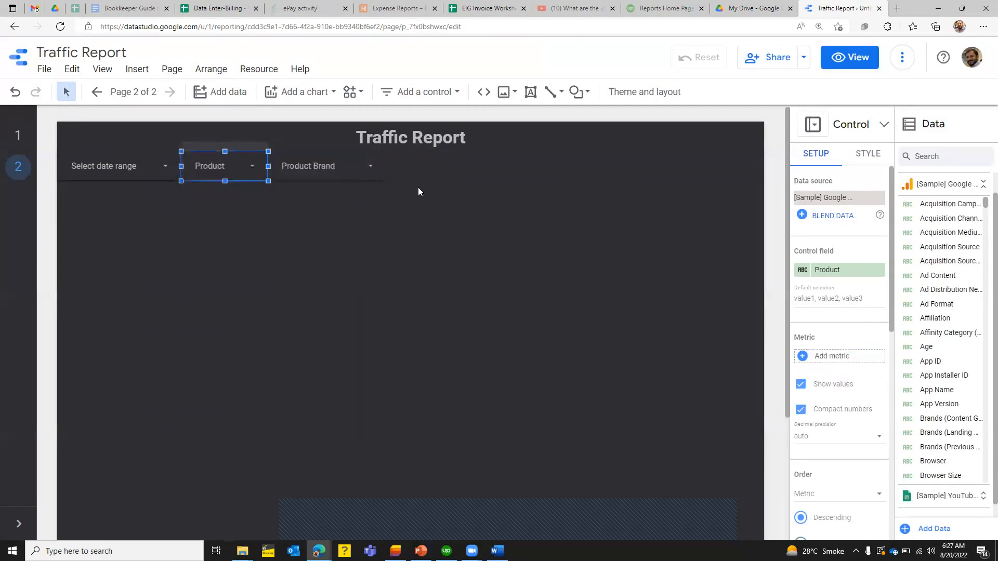
Duplicate the Product Brand drop-down and place the copy directly beside the original in the control row.
click(366, 162)
click(366, 157)
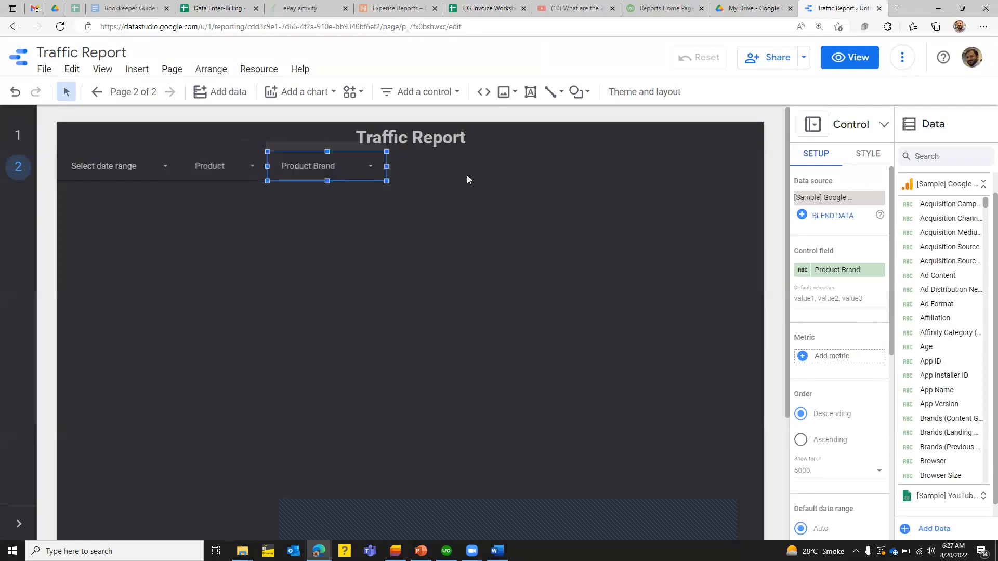
key(ctrl+d)
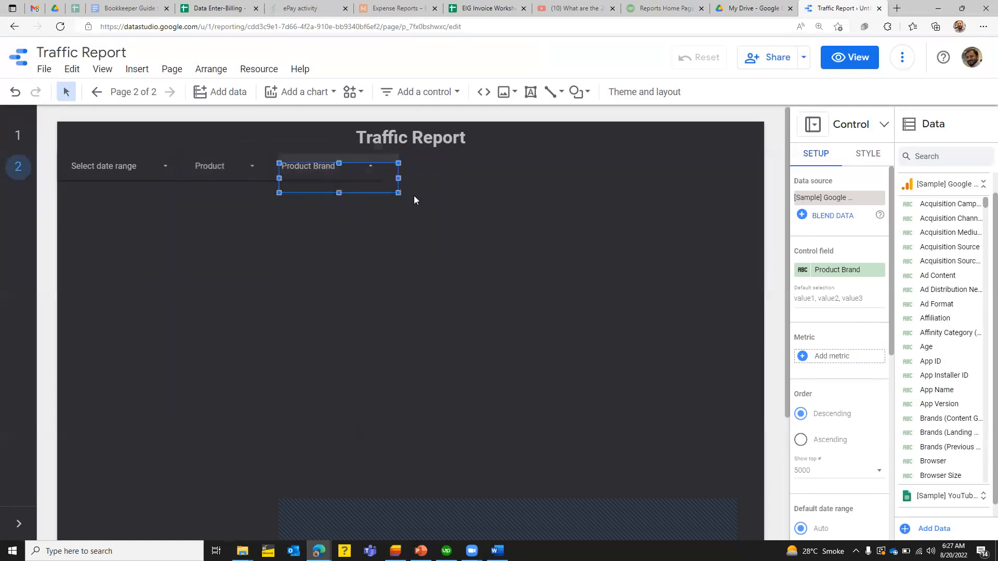
drag(349, 196, 453, 182)
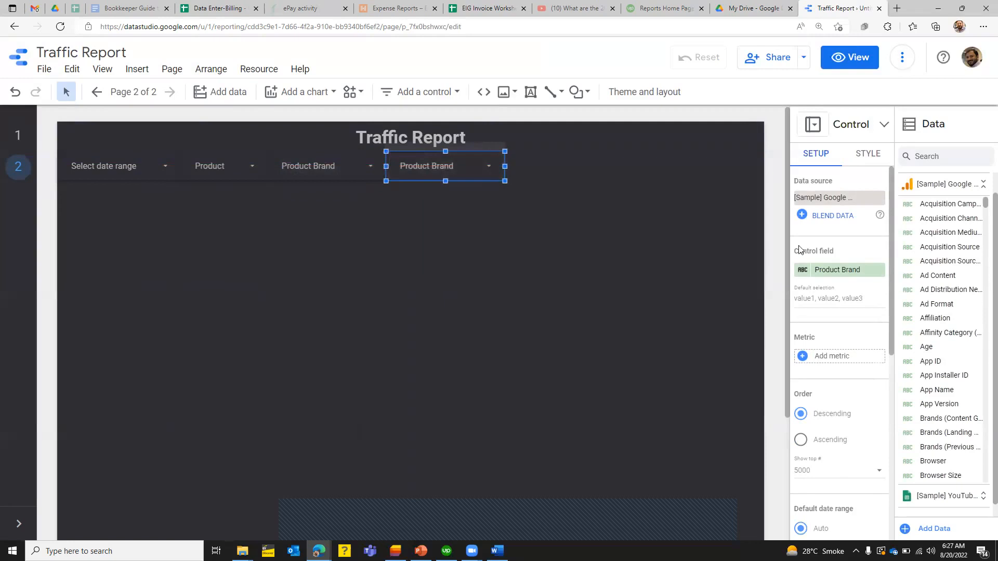
Set the duplicated drop-down's control field to Product Category.
click(832, 266)
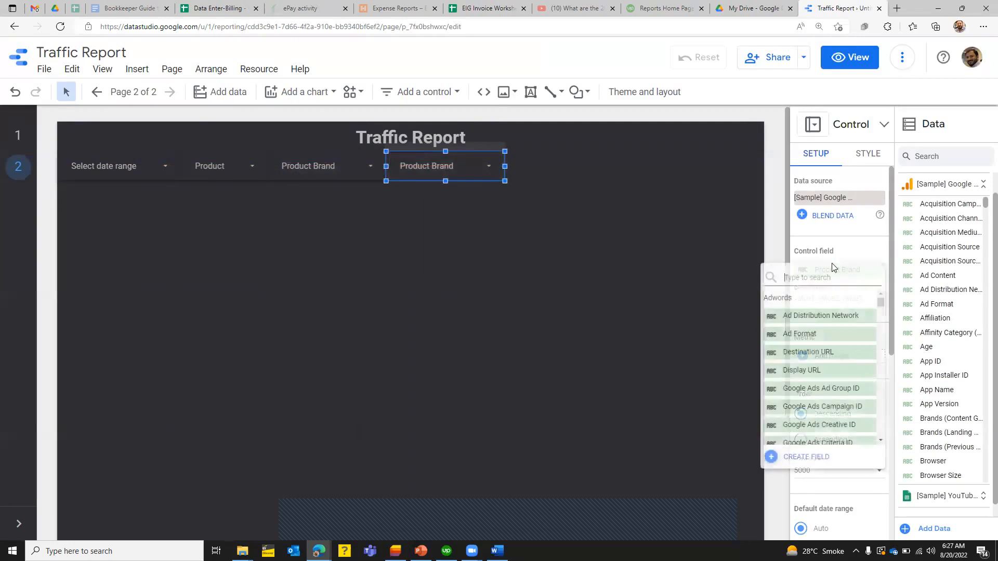
text(pro)
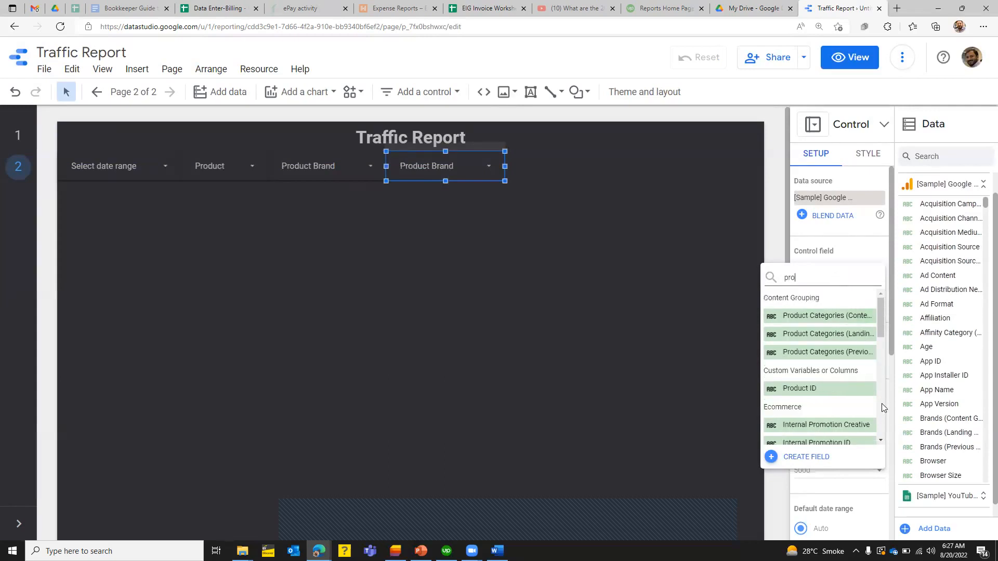
scroll(881, 403, down, 2)
scroll(881, 403, down, 1)
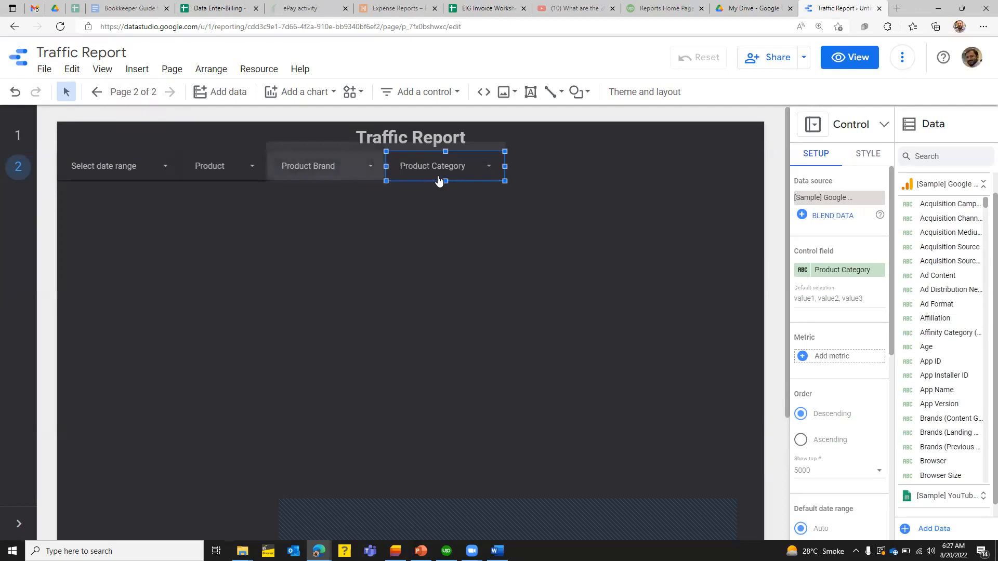
Insert another drop-down list control in the empty middle area of page 2.
click(136, 69)
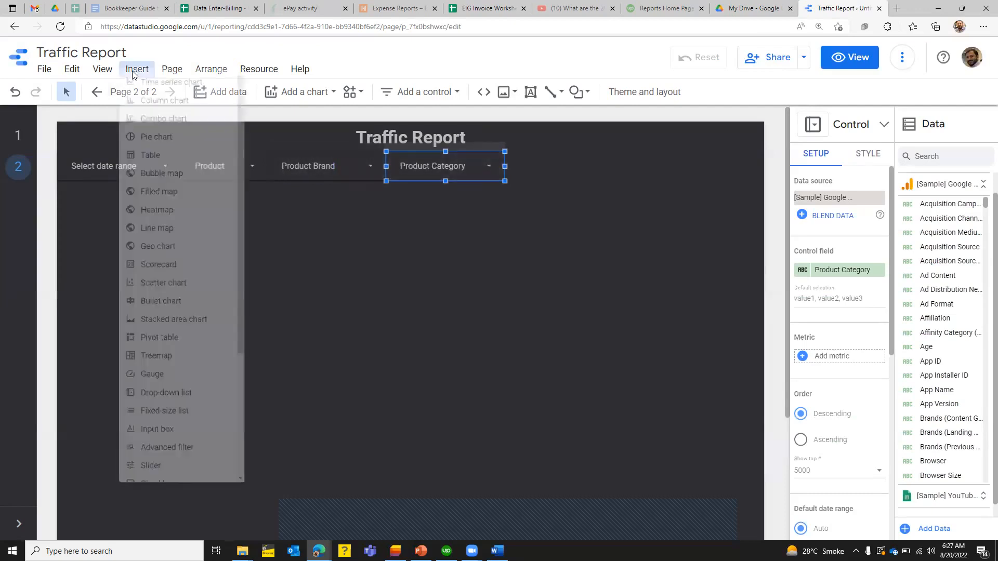
click(174, 437)
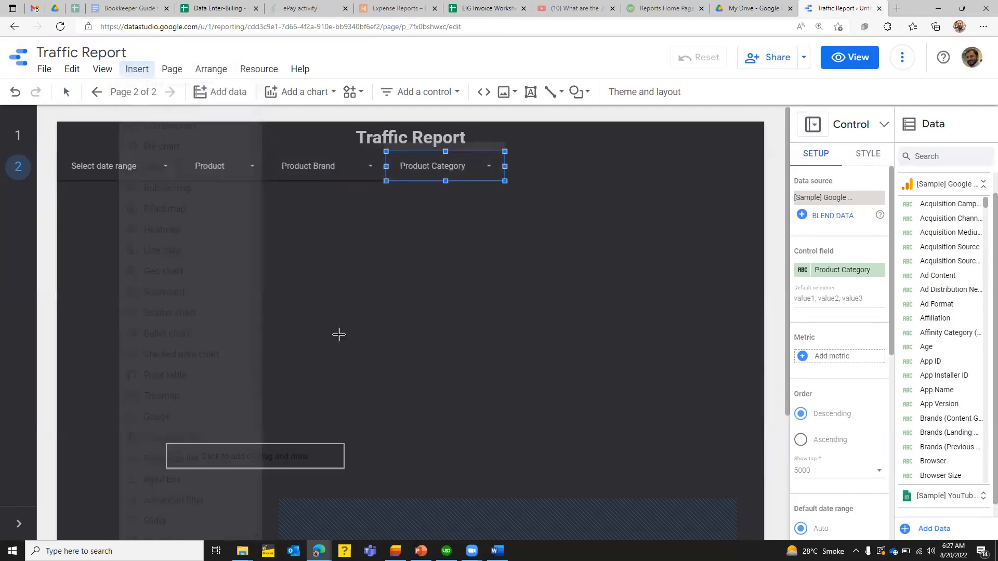
drag(420, 308, 598, 337)
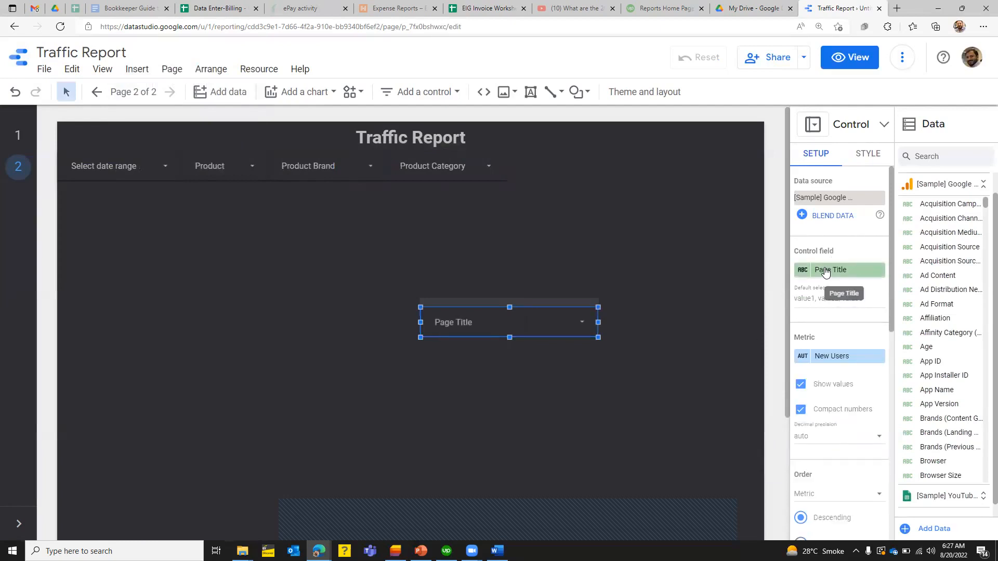
Set this drop-down's control field to Country, narrow it to about half its width and place it beside Product Category.
click(825, 271)
text(cou)
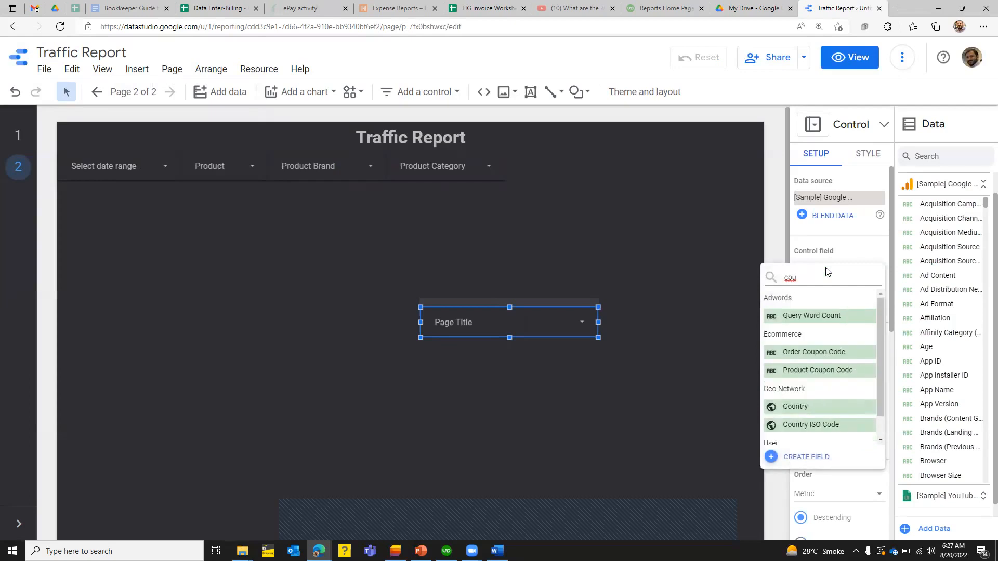
click(785, 408)
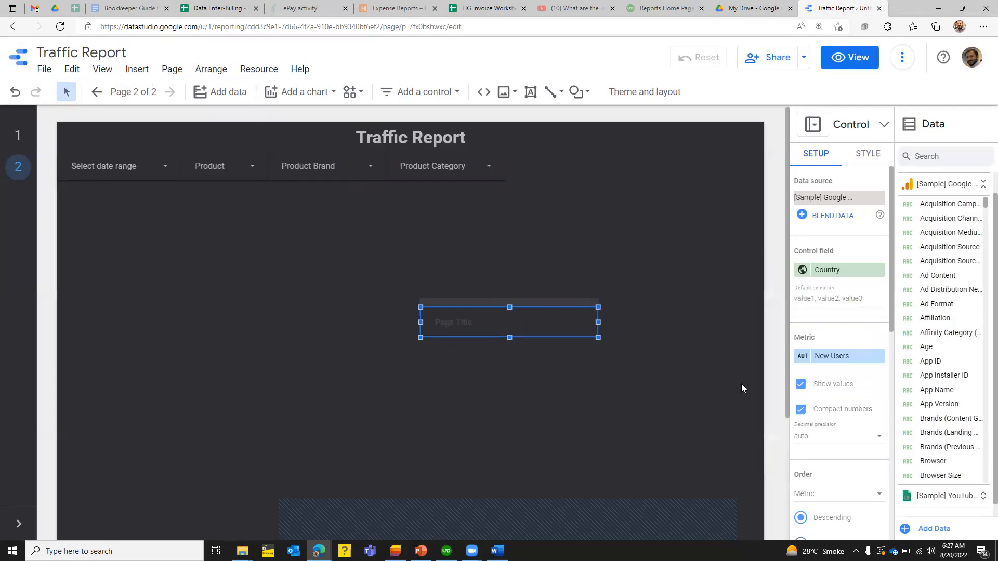
drag(600, 323, 565, 153)
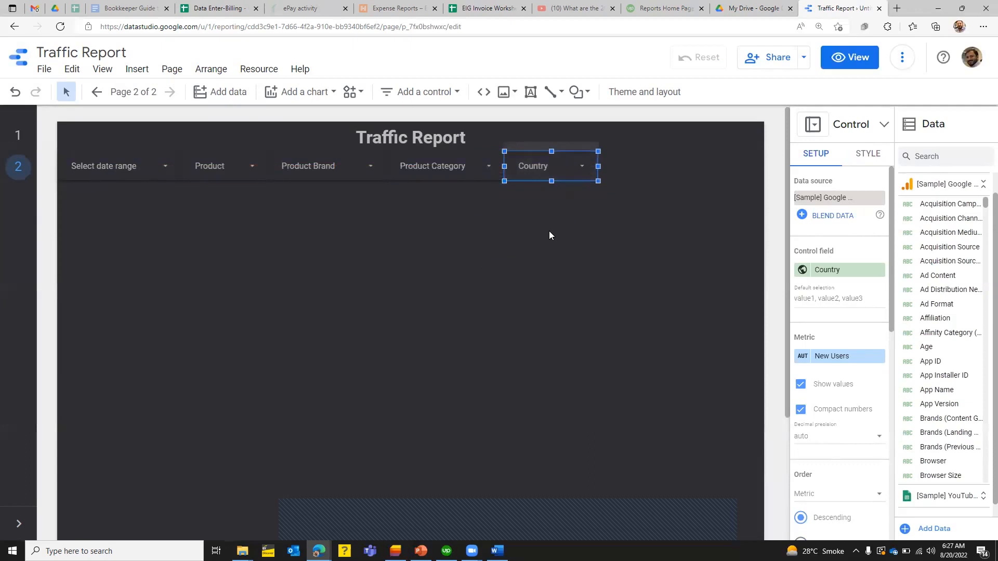
Duplicate the Country drop-down and place the copy directly beside the original in the control row.
key(ctrl+d)
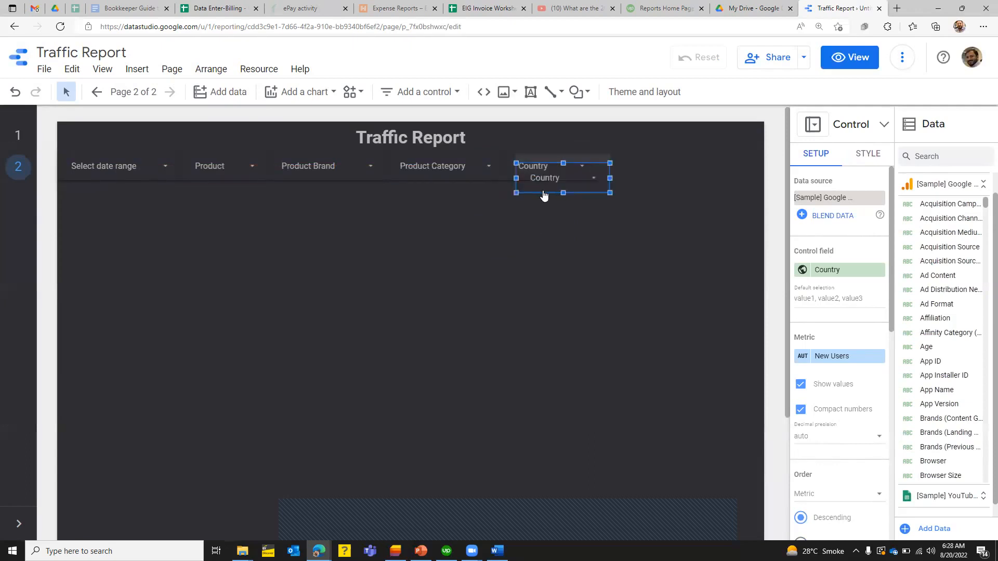
mouse_move(611, 185)
mouse_down()
mouse_move(641, 170)
mouse_move(625, 180)
mouse_up()
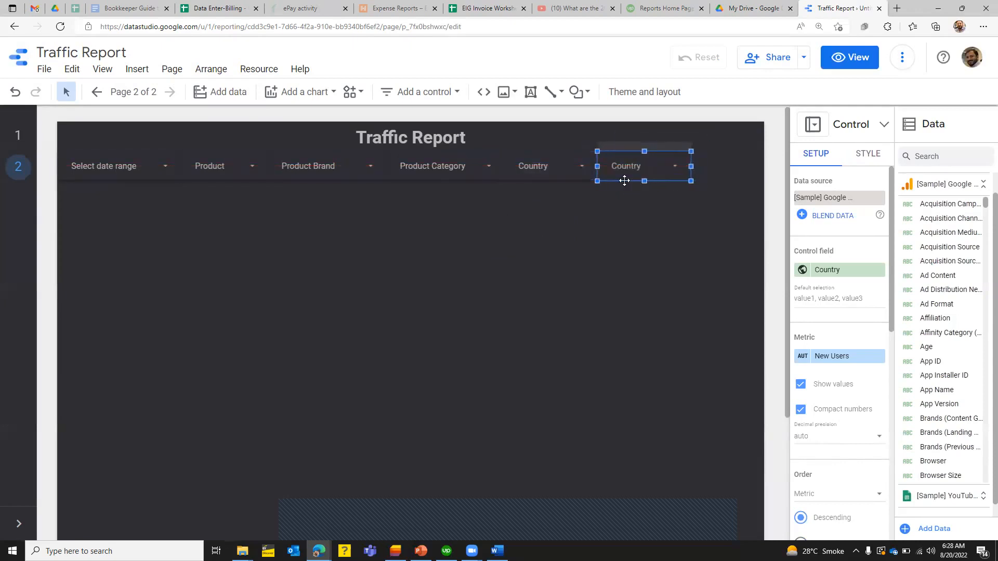
Set the copied drop-down's control field to City and narrow the control to about three quarters of its width.
click(835, 269)
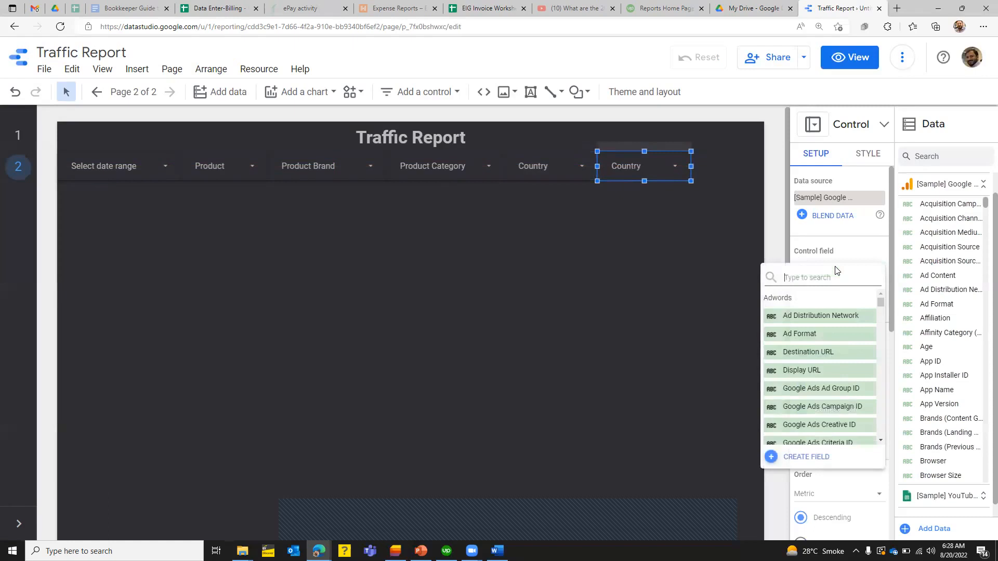
text(stat)
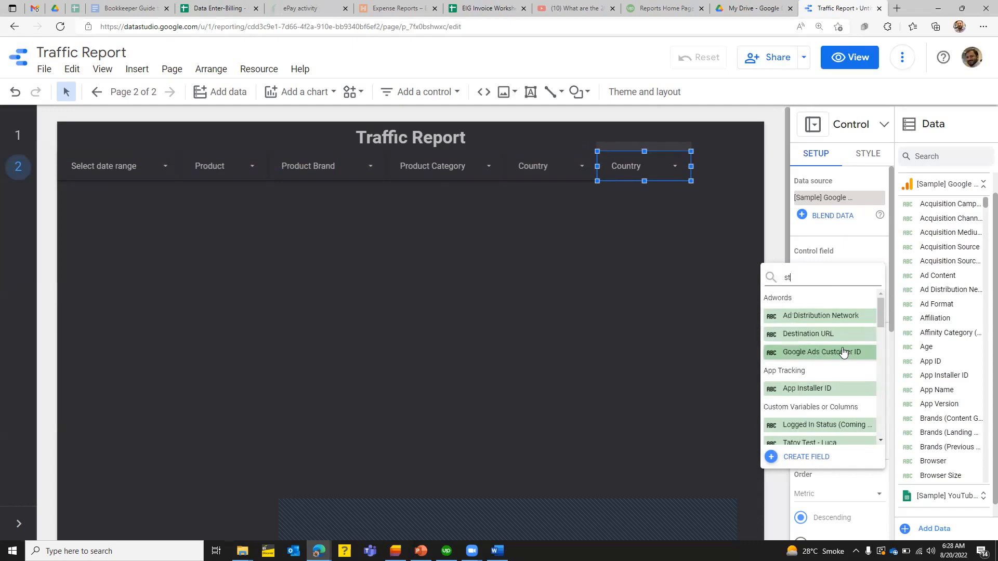
key(BackSpace)
key(BackSpace)
text(ci)
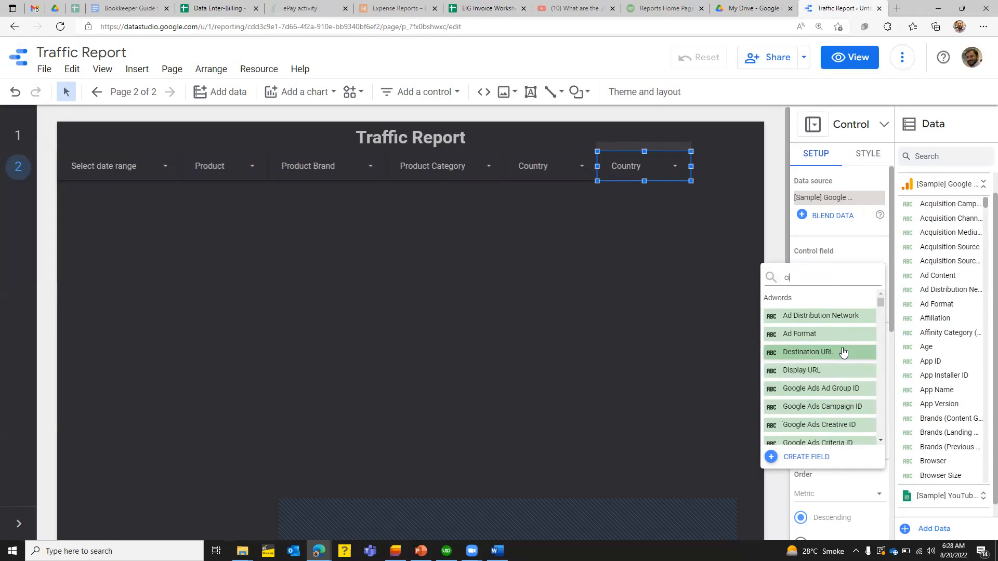
text(ty)
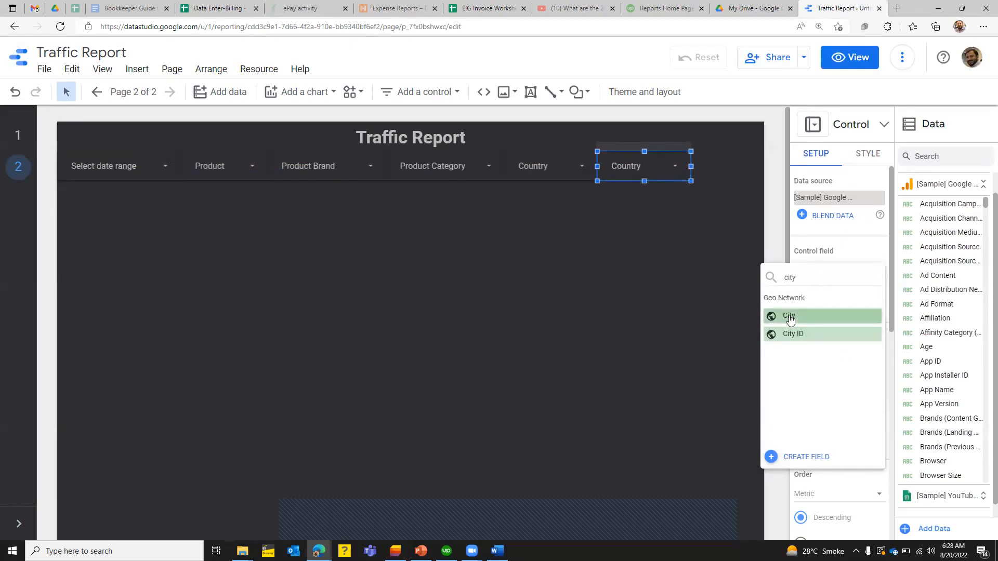
click(790, 317)
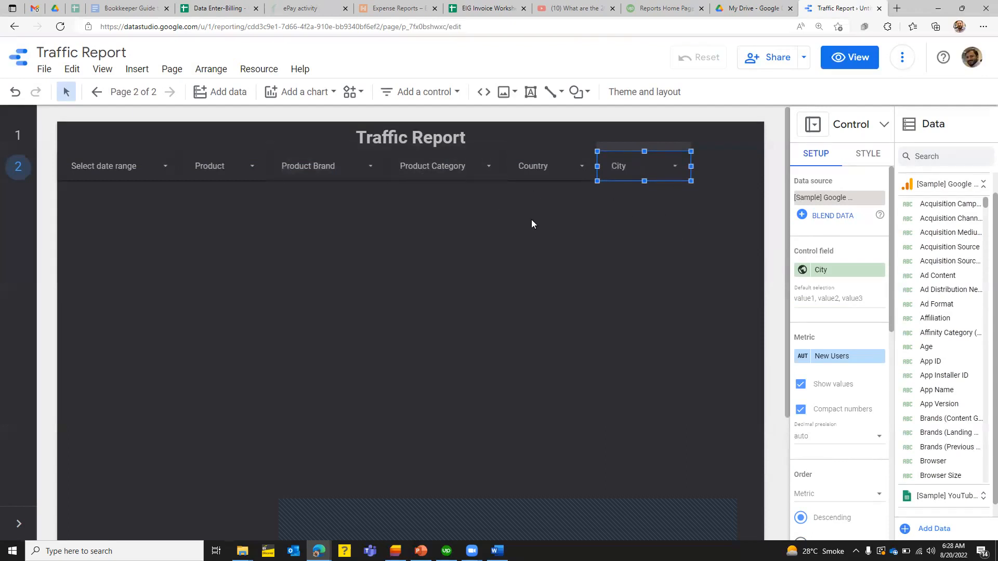
drag(691, 164, 667, 162)
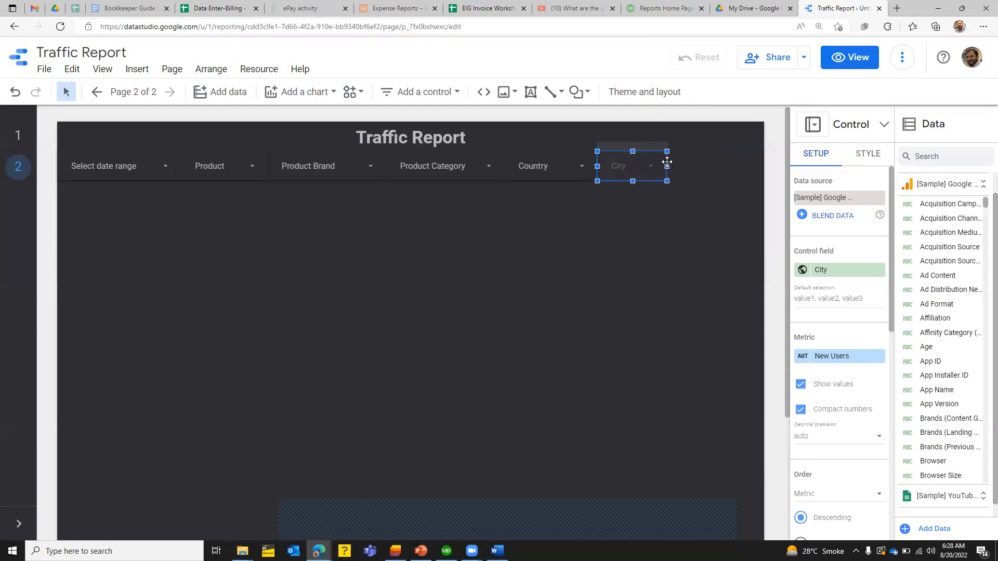
click(621, 235)
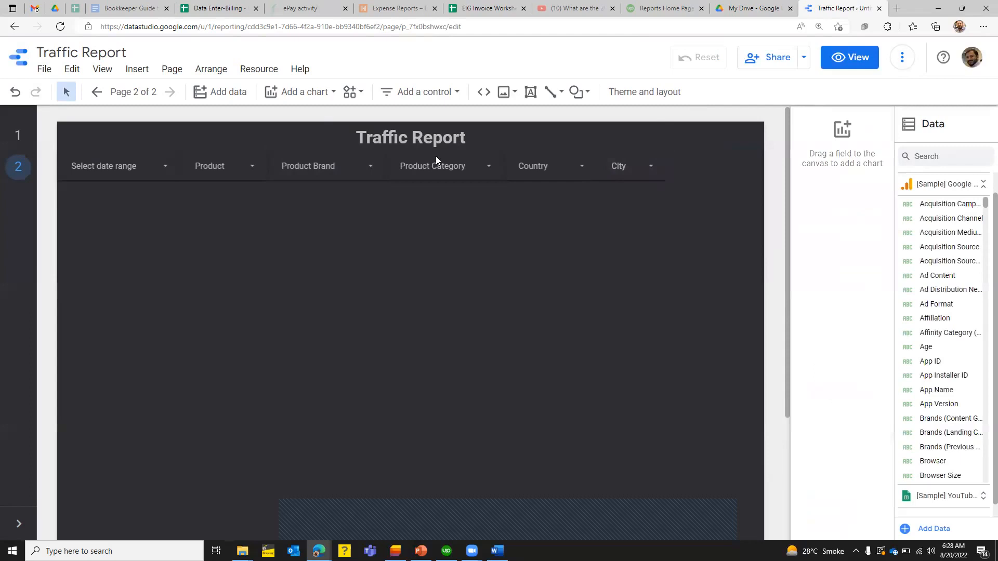
Insert another drop-down list control directly beside City in the control row and remove its Pageviews metric.
click(136, 70)
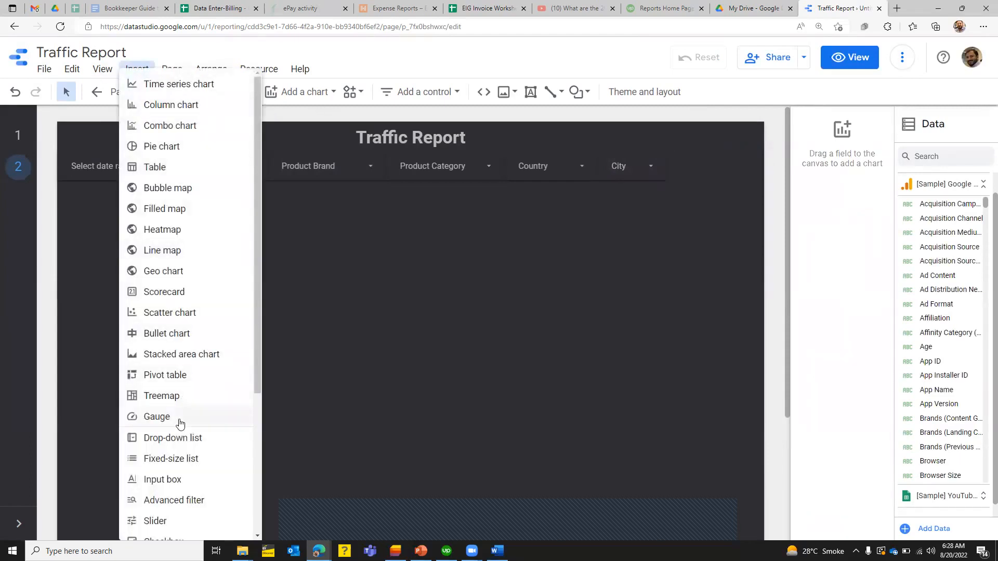
click(175, 440)
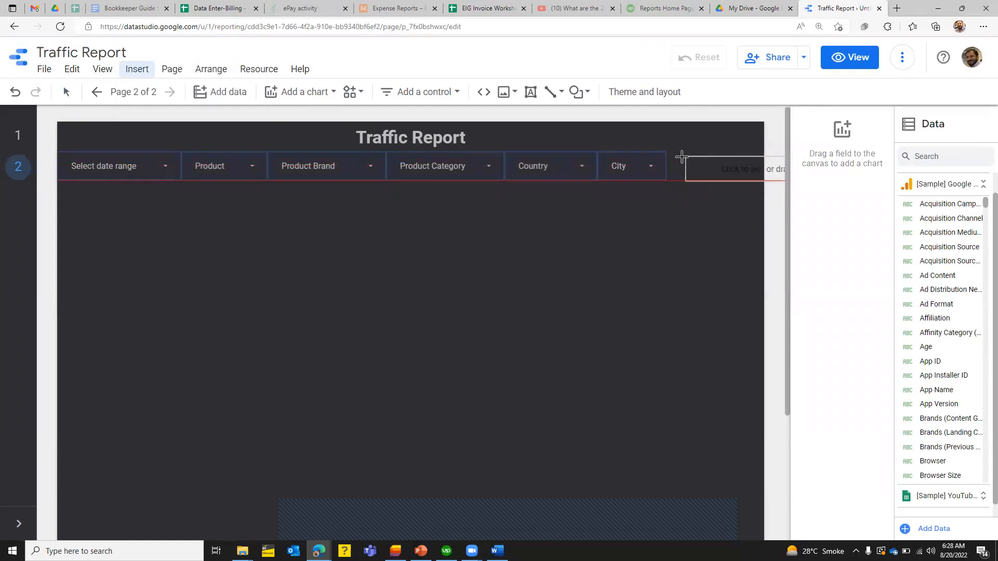
click(669, 152)
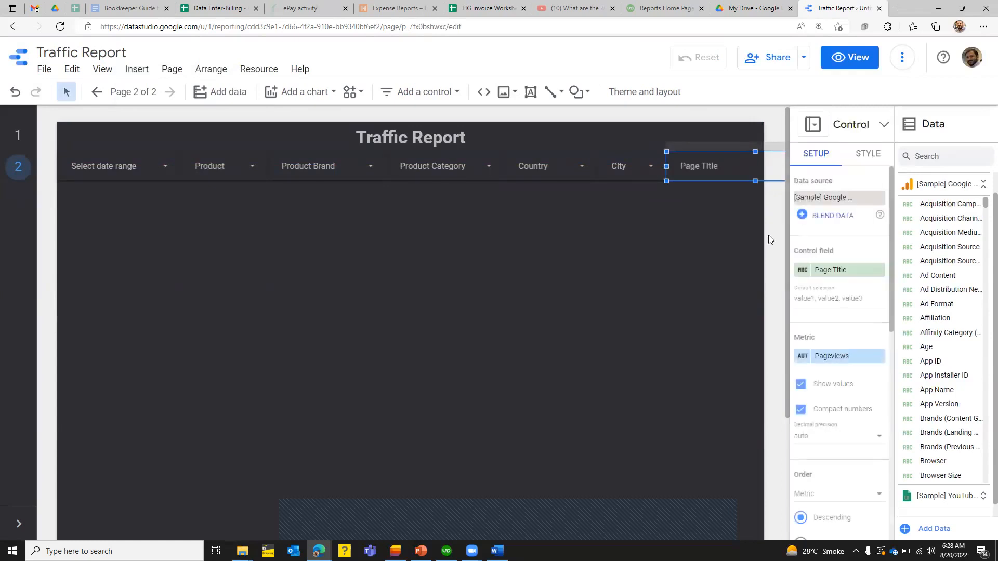
click(877, 358)
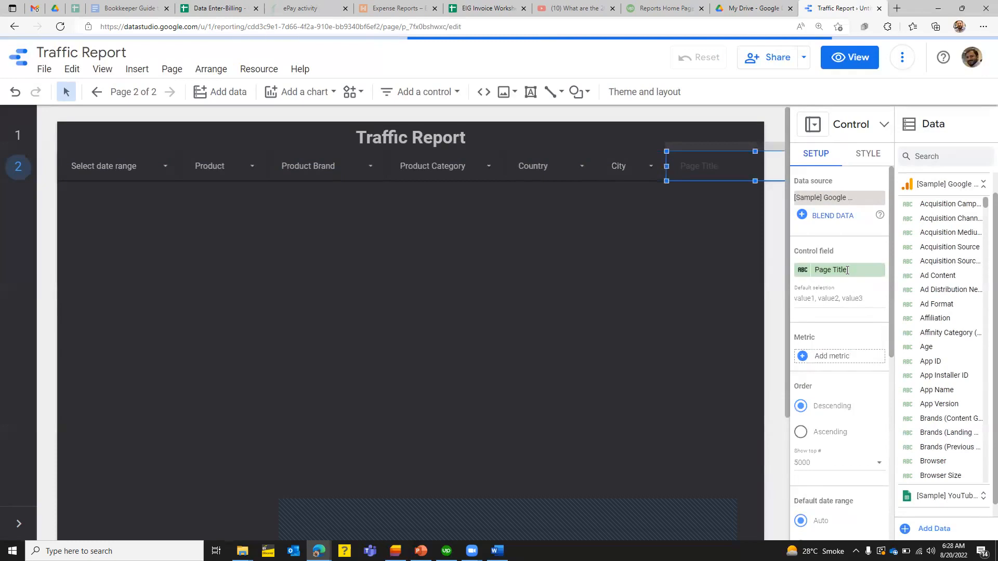
Set the new drop-down's control field to Device Category and narrow the control so it ends at the page edge.
click(847, 273)
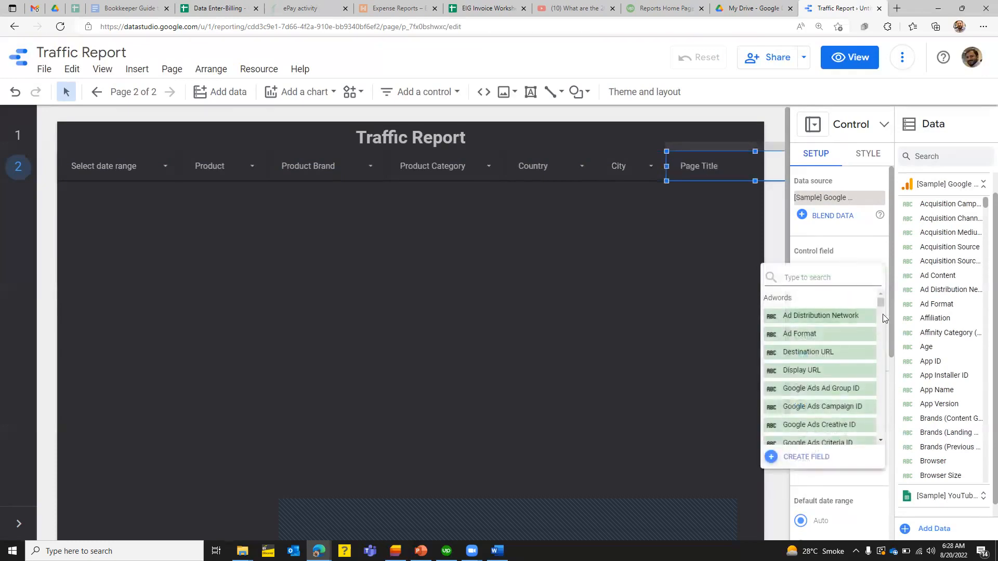
scroll(882, 315, down, 3)
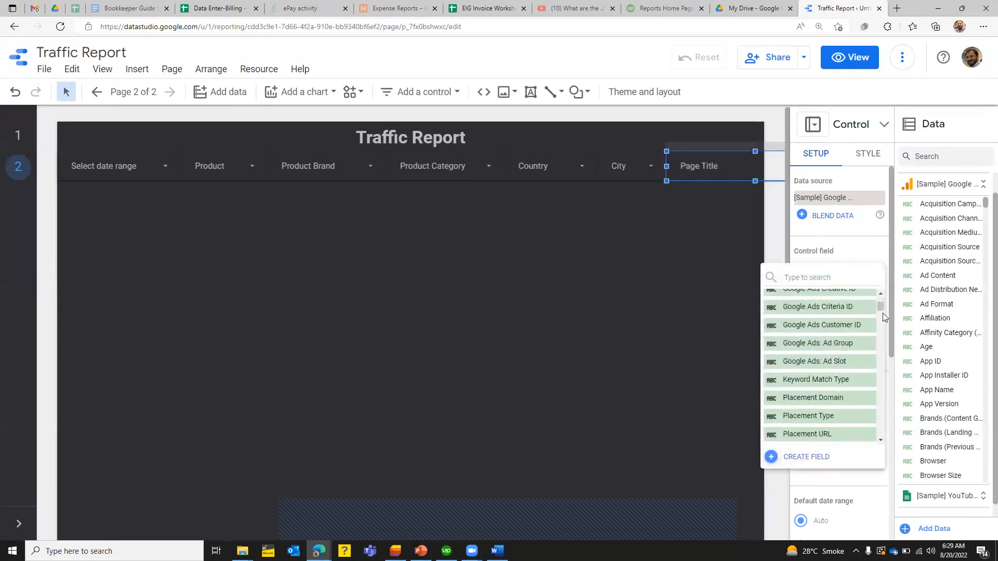
drag(882, 309, 883, 317)
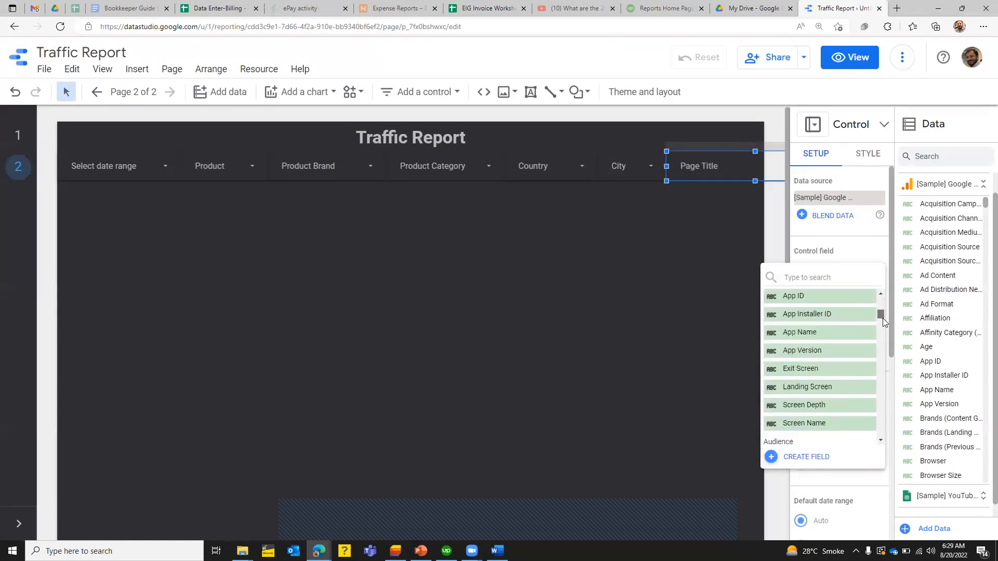
scroll(882, 318, down, 1)
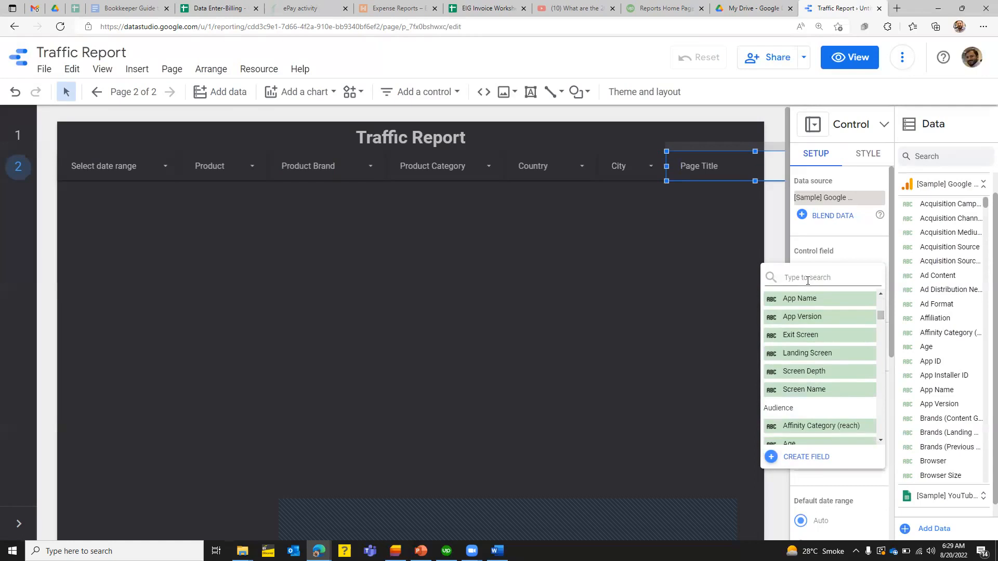
text(devi)
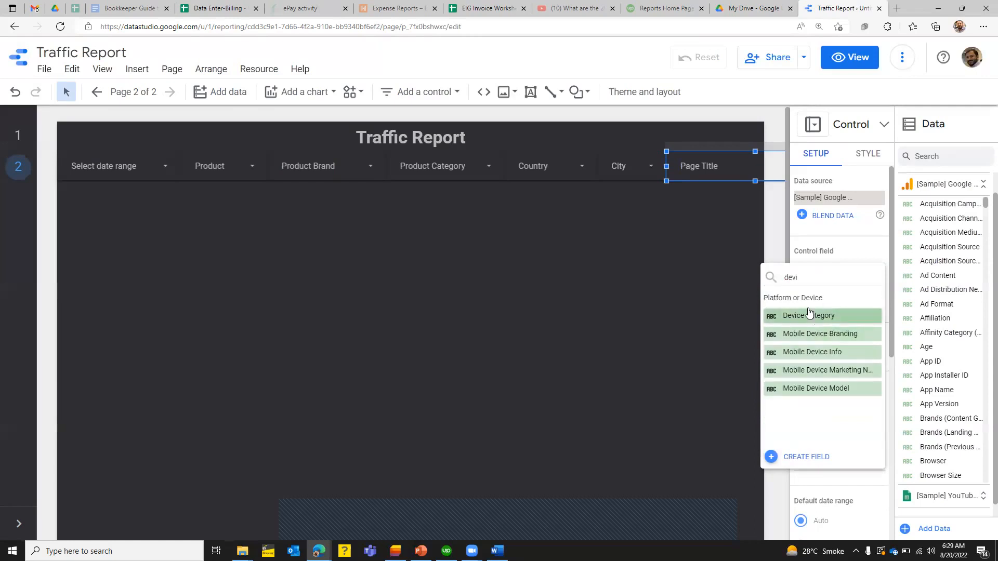
click(808, 315)
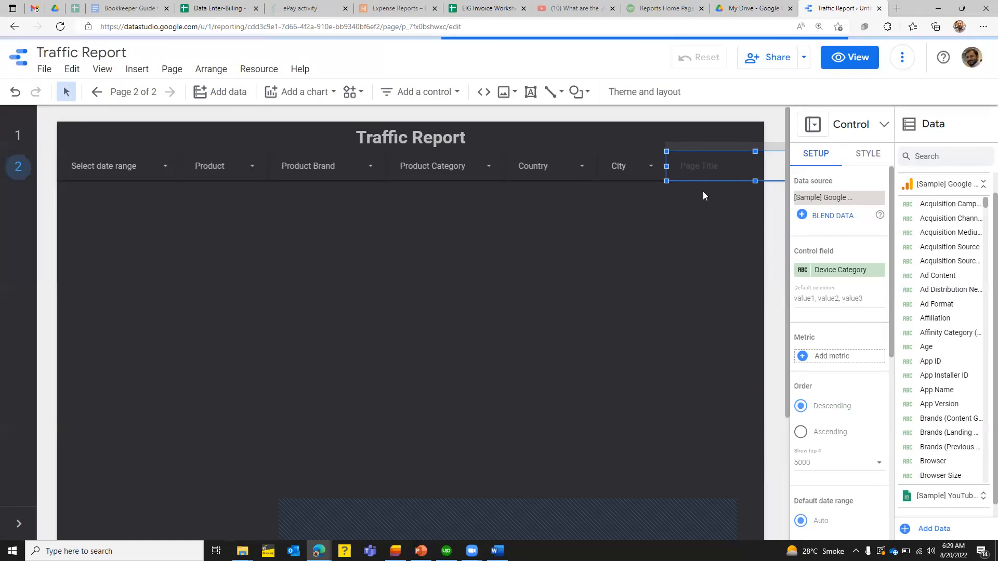
mouse_move(667, 166)
mouse_down()
mouse_move(710, 166)
mouse_move(706, 180)
mouse_move(690, 182)
mouse_move(672, 174)
mouse_move(737, 165)
mouse_move(742, 180)
mouse_move(676, 182)
mouse_up()
drag(730, 166, 764, 166)
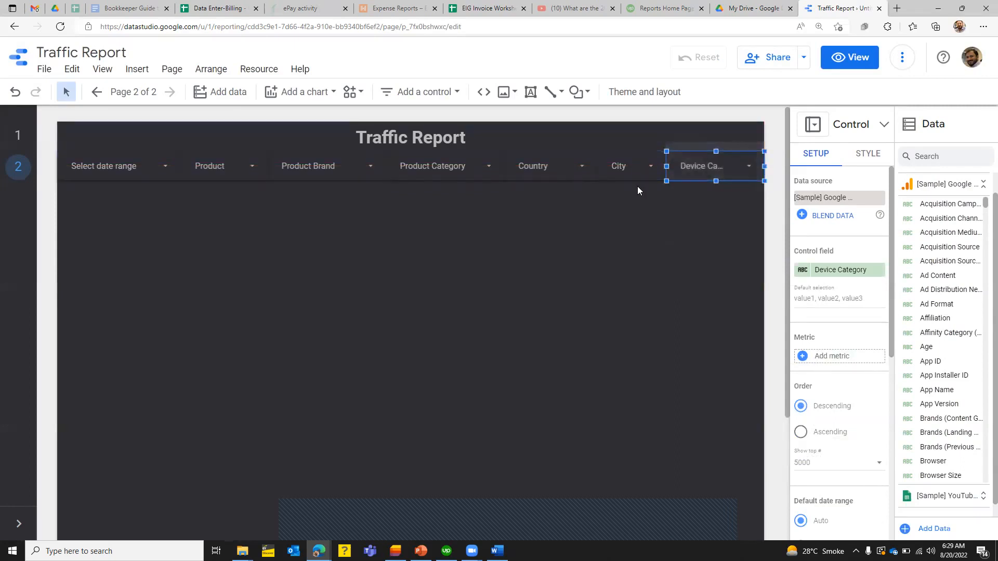
Narrow the Country drop-down slightly from its City side.
click(587, 179)
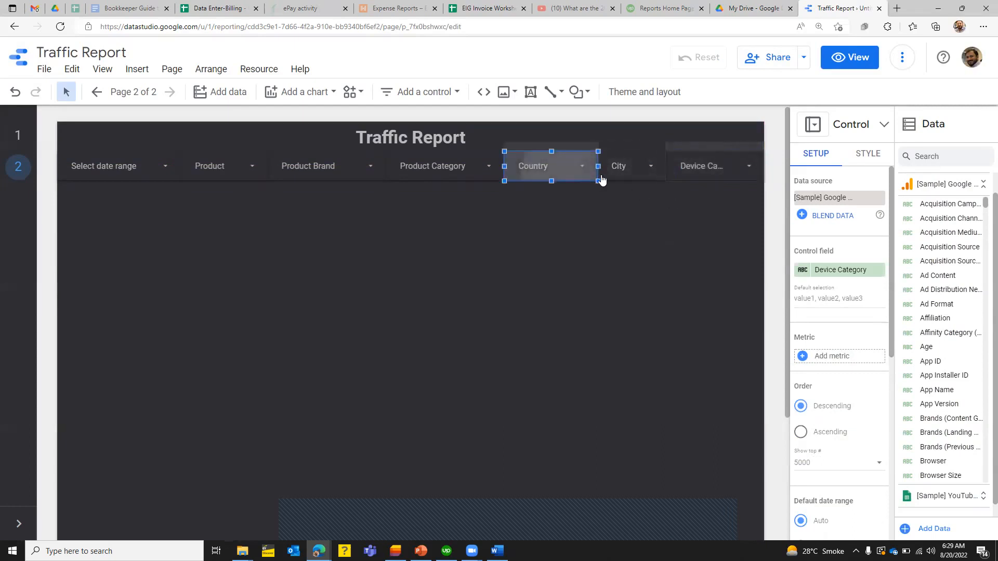
click(597, 168)
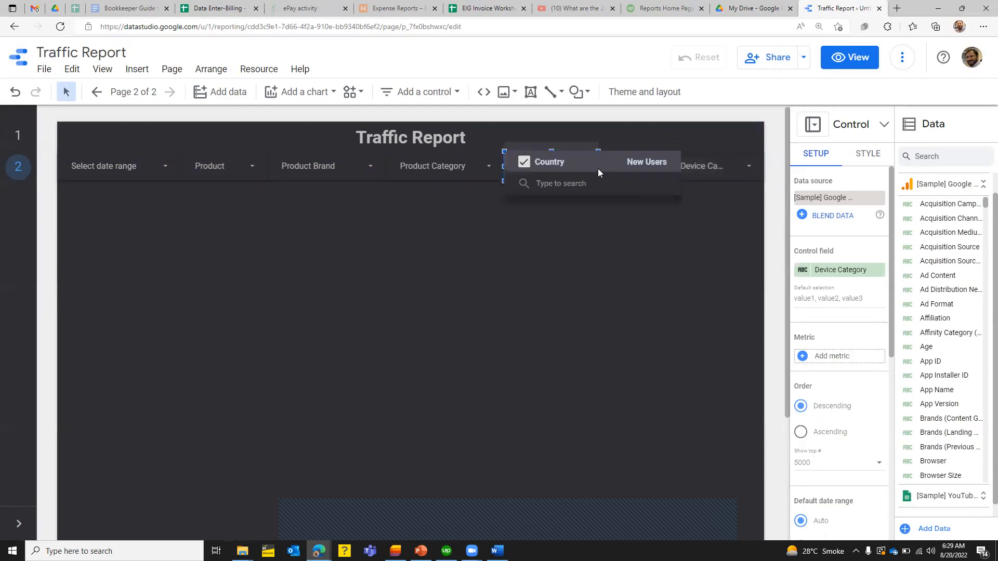
click(551, 138)
drag(601, 171, 591, 166)
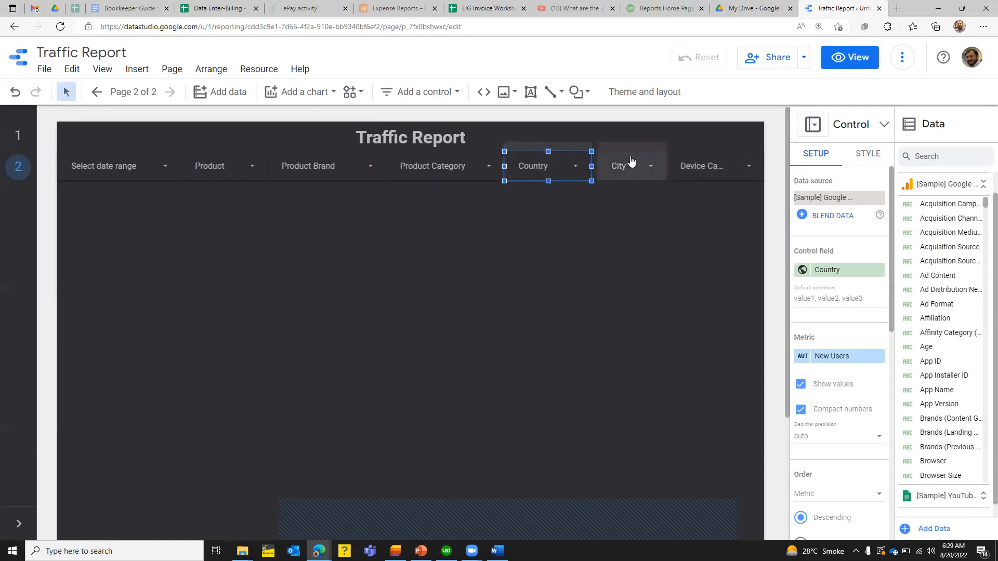
Move the City drop-down against the narrowed Country control to close the gap between them.
click(631, 160)
click(619, 153)
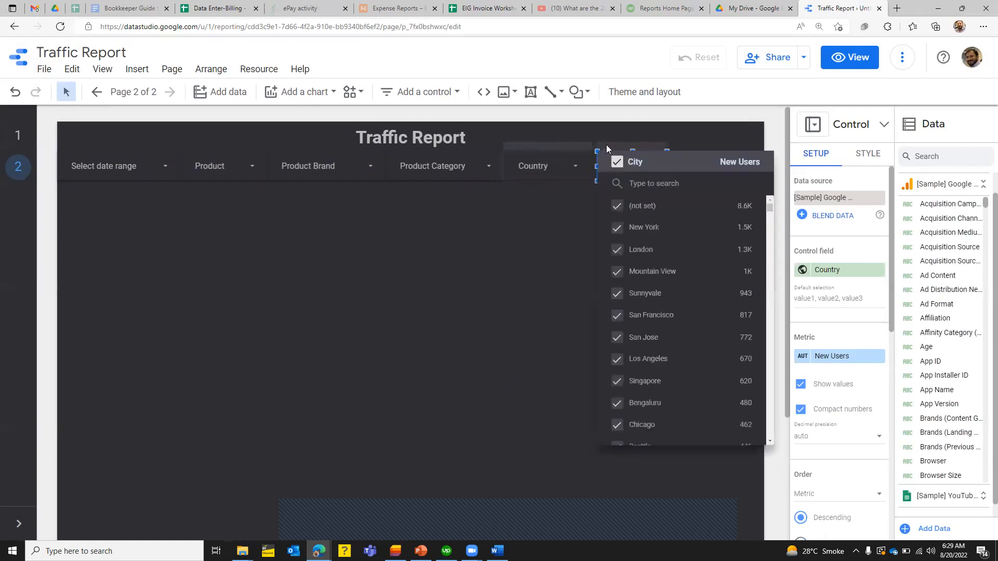
click(606, 146)
drag(601, 159, 597, 160)
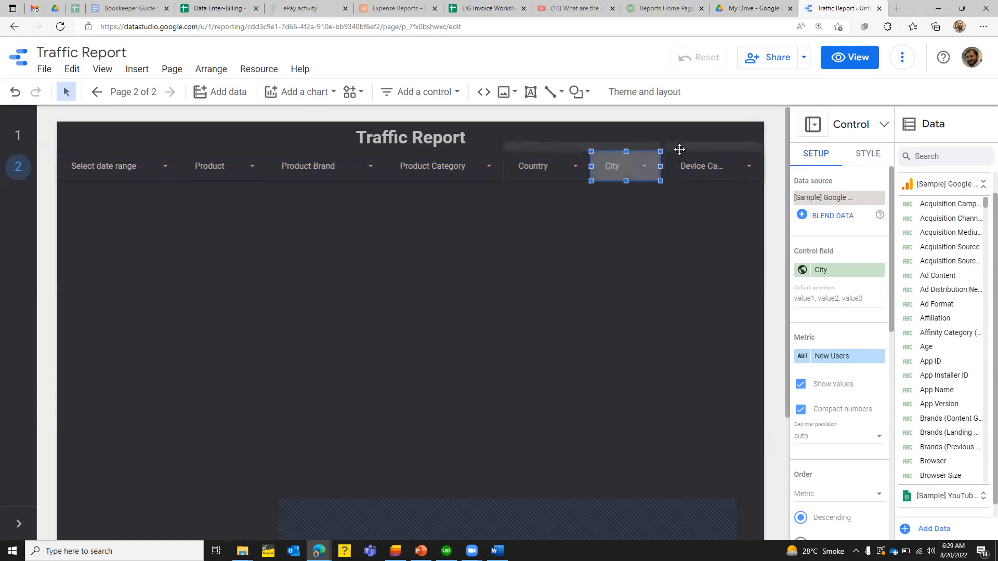
Widen the Device Category drop-down so that it meets the City control.
click(670, 164)
click(668, 165)
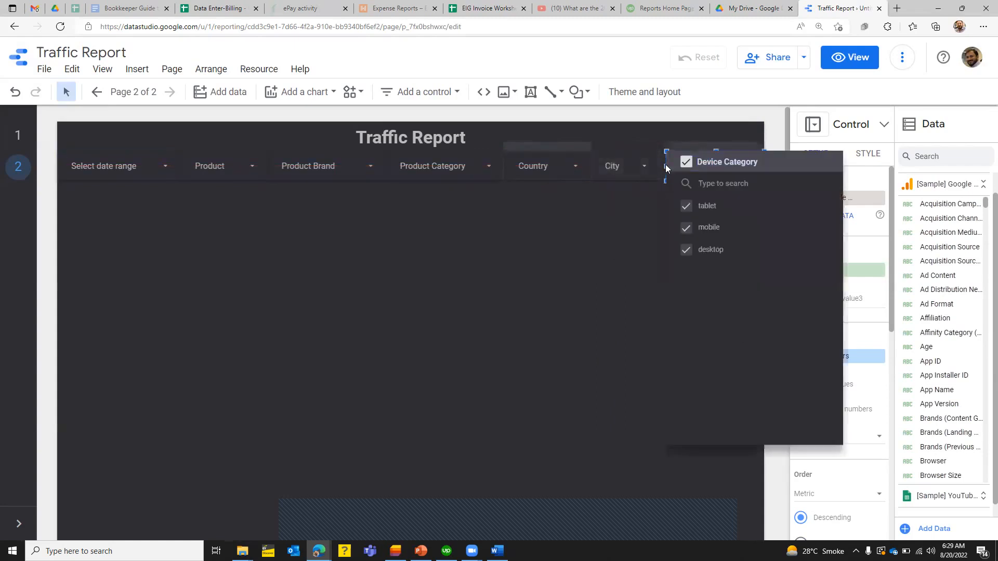
click(666, 164)
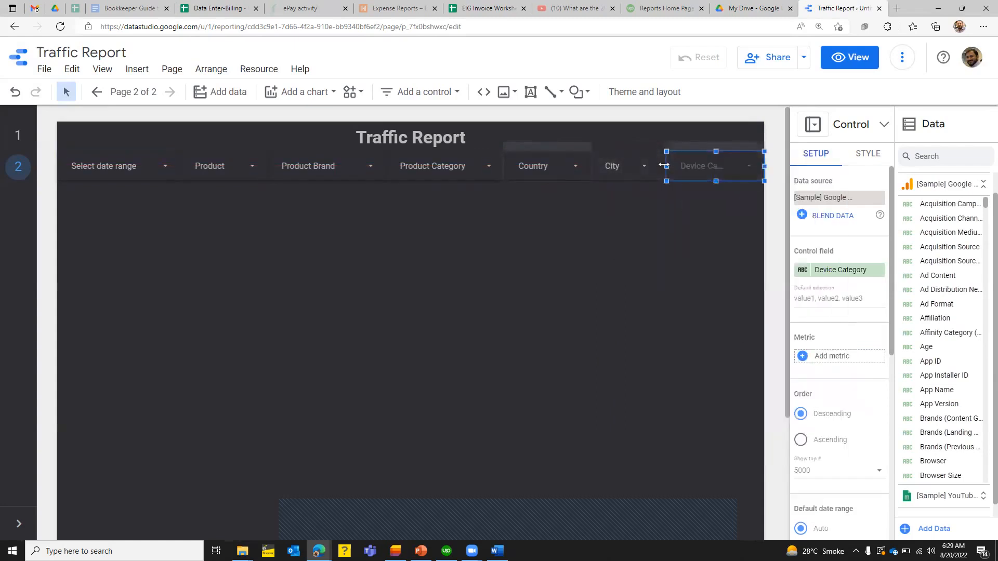
drag(665, 166, 659, 165)
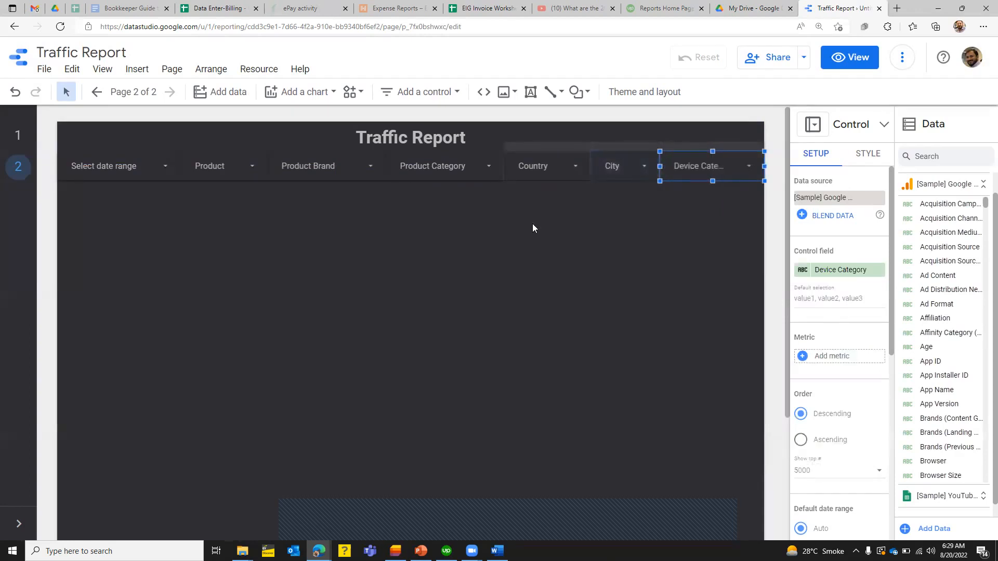
Narrow the Product Brand drop-down slightly from its Product Category side.
click(375, 179)
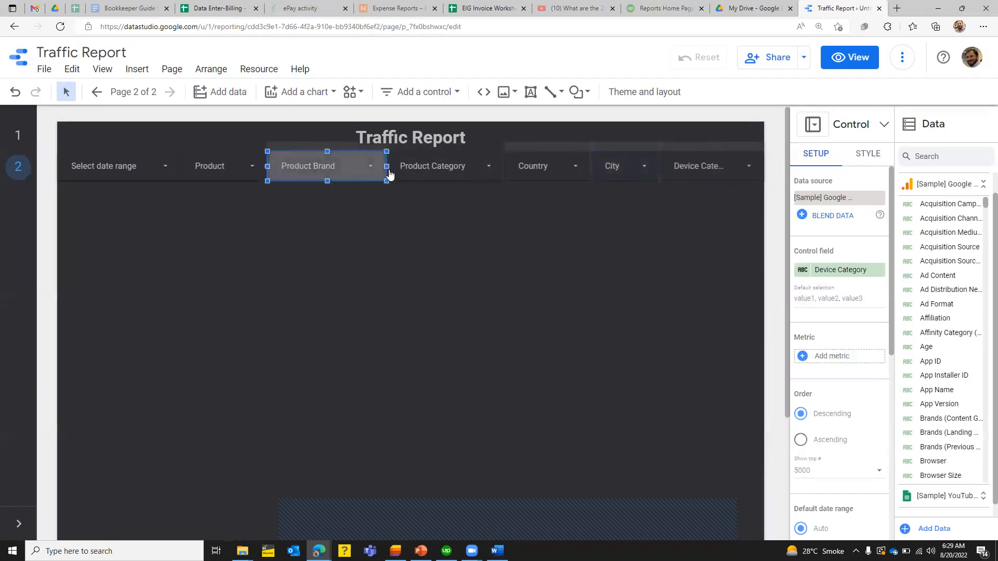
click(386, 167)
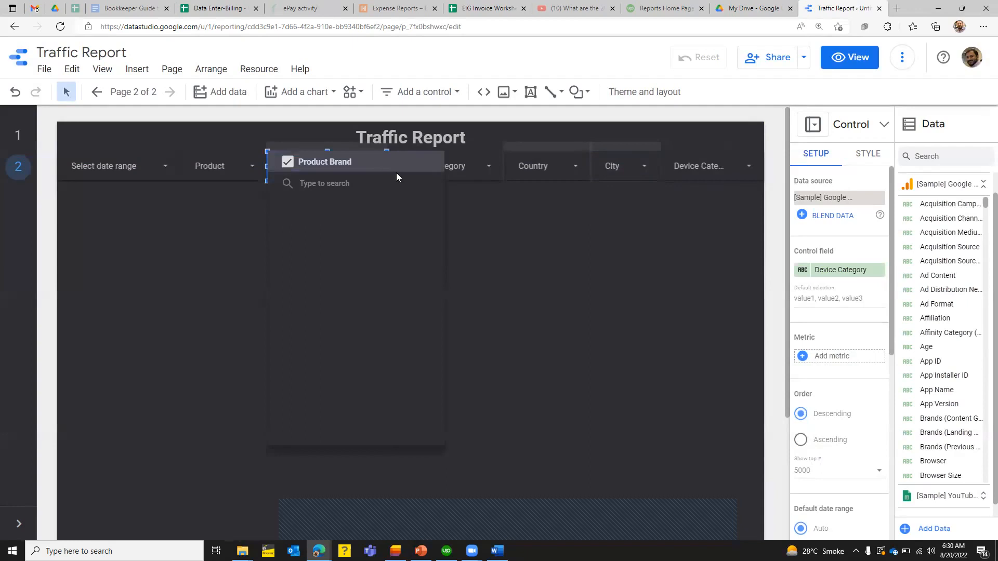
click(254, 229)
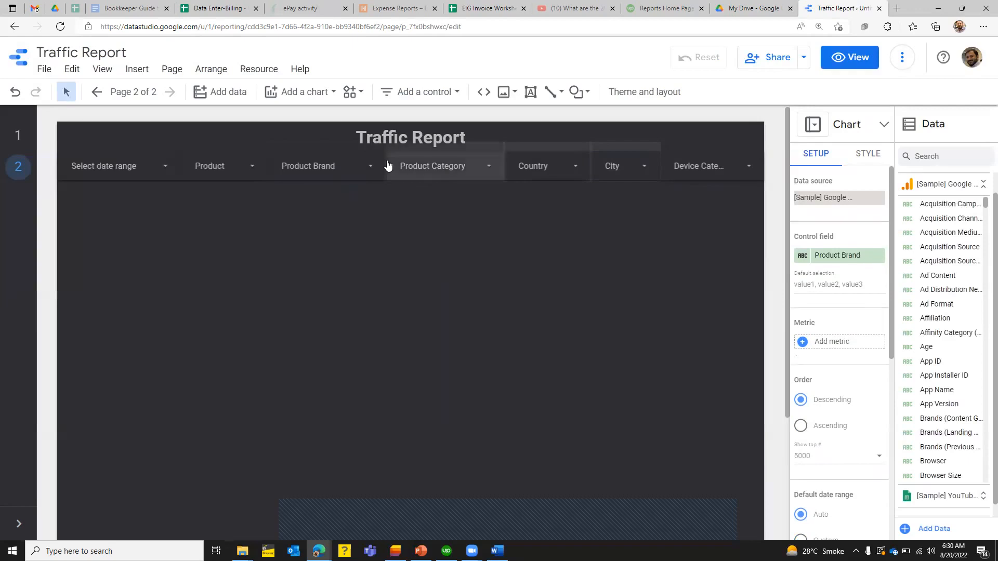
click(385, 173)
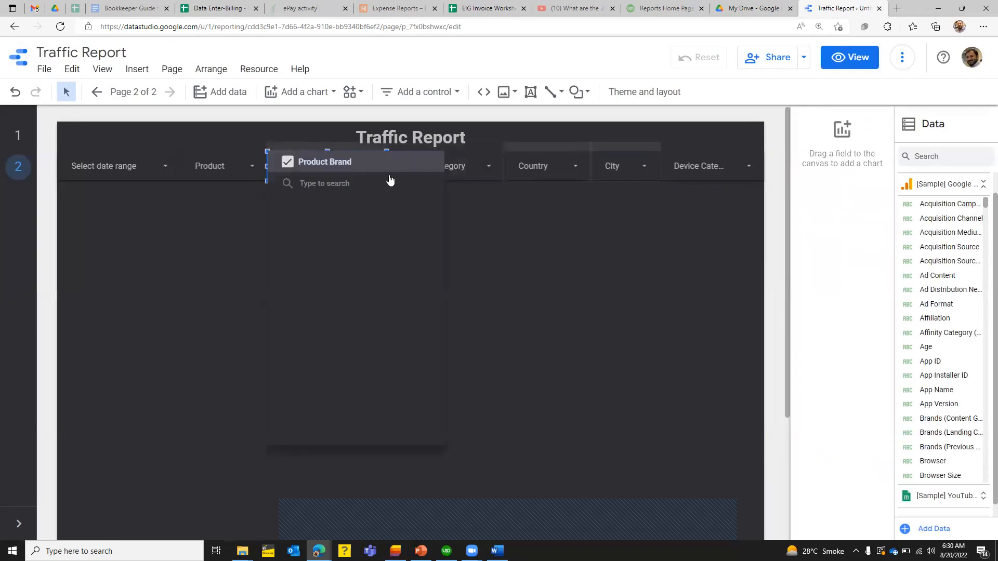
click(390, 176)
drag(379, 166, 379, 166)
Move the Product Category drop-down against the narrowed Product Brand control.
click(492, 179)
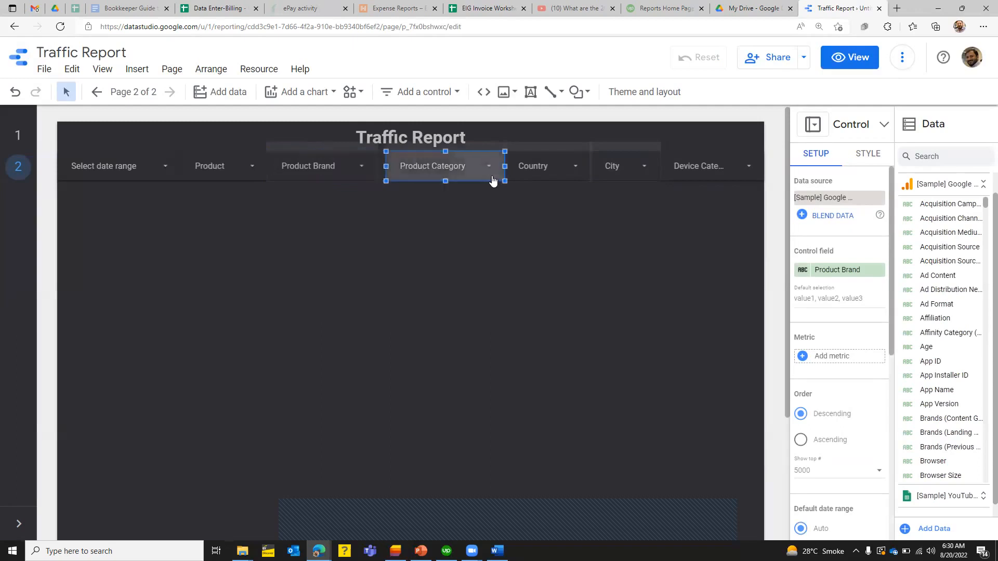
click(348, 211)
drag(504, 166, 505, 166)
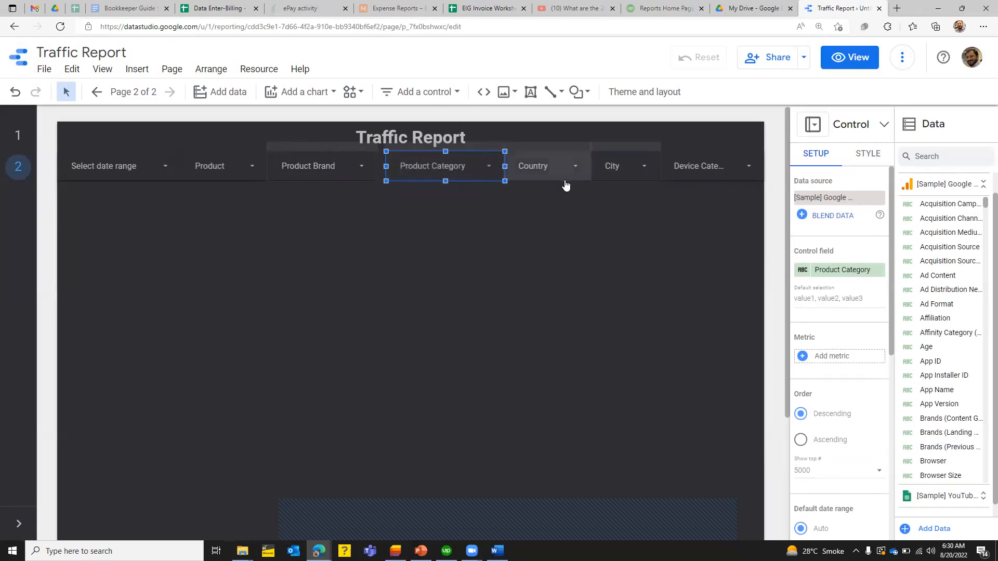
drag(435, 185, 458, 183)
Shift the Country and City drop-downs toward Product Category so that the three controls sit edge to edge.
click(515, 181)
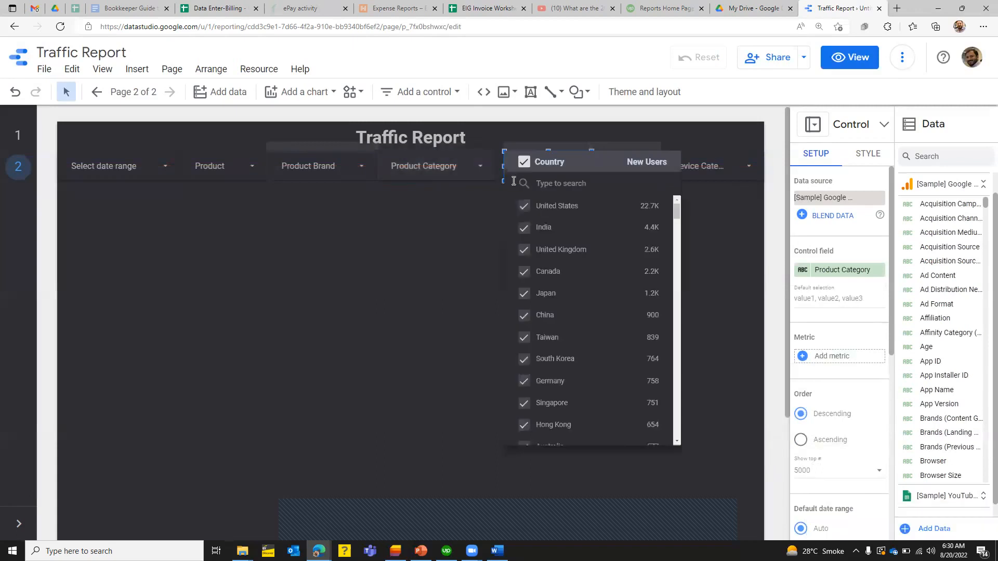
click(513, 195)
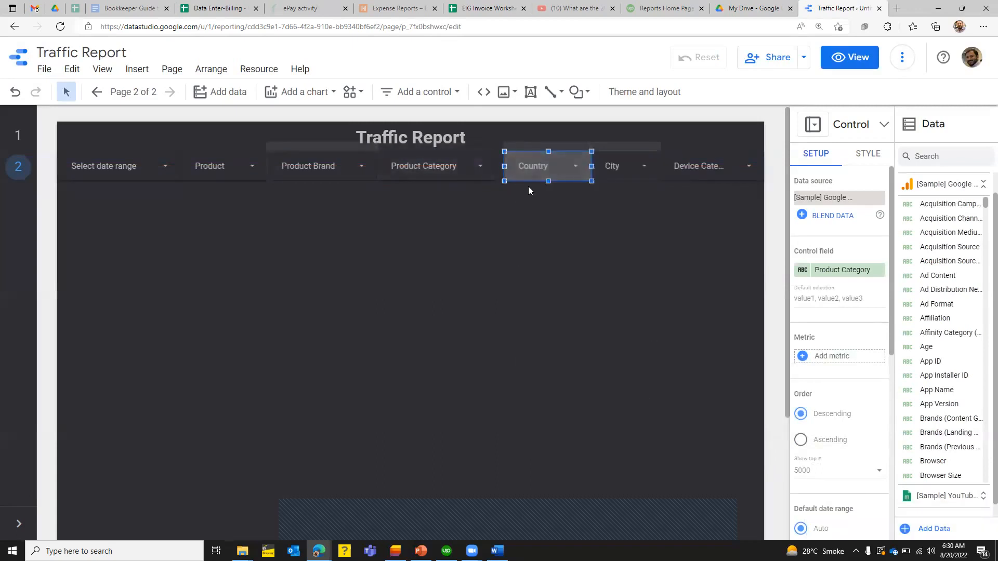
drag(531, 180, 522, 181)
click(596, 180)
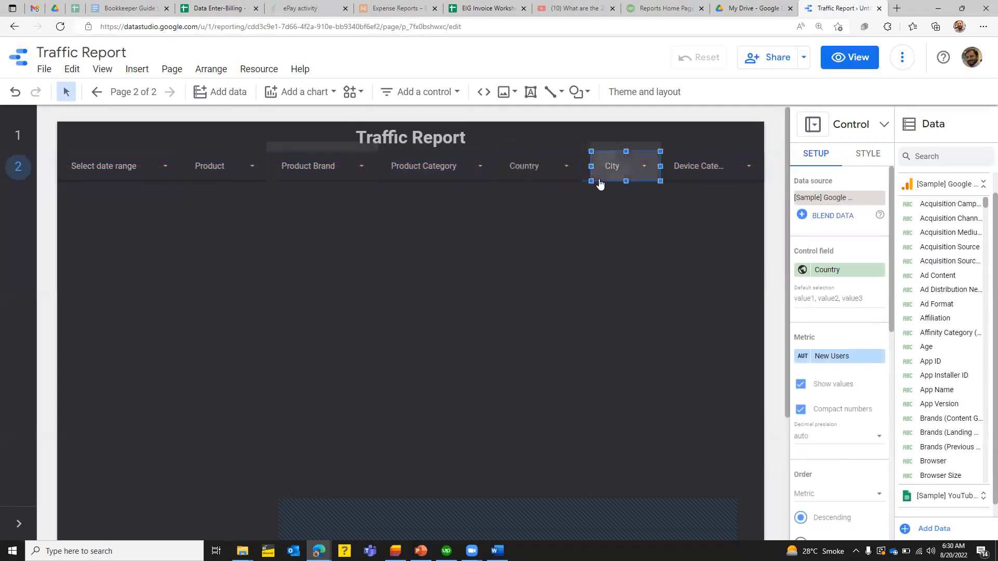
click(597, 181)
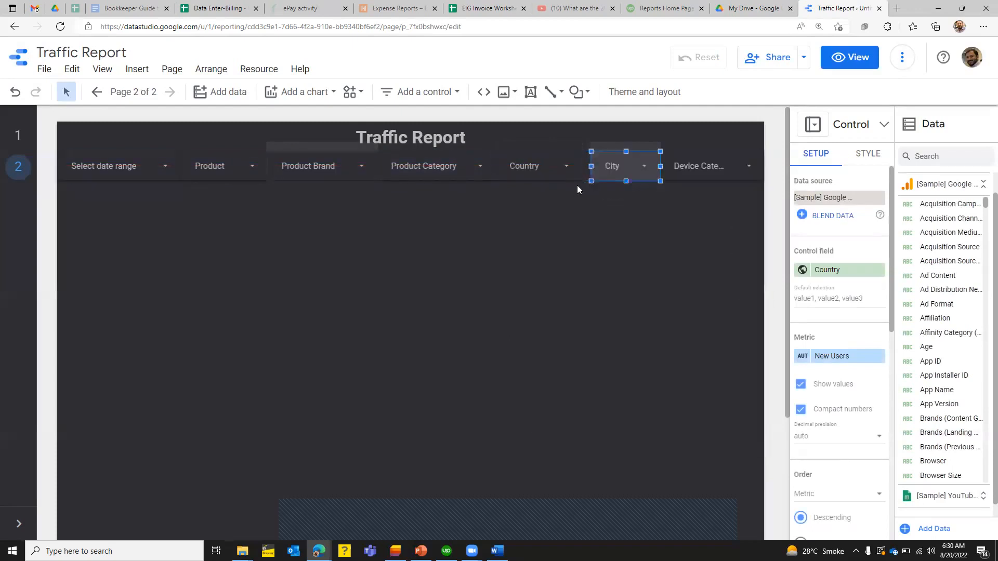
drag(595, 180, 591, 180)
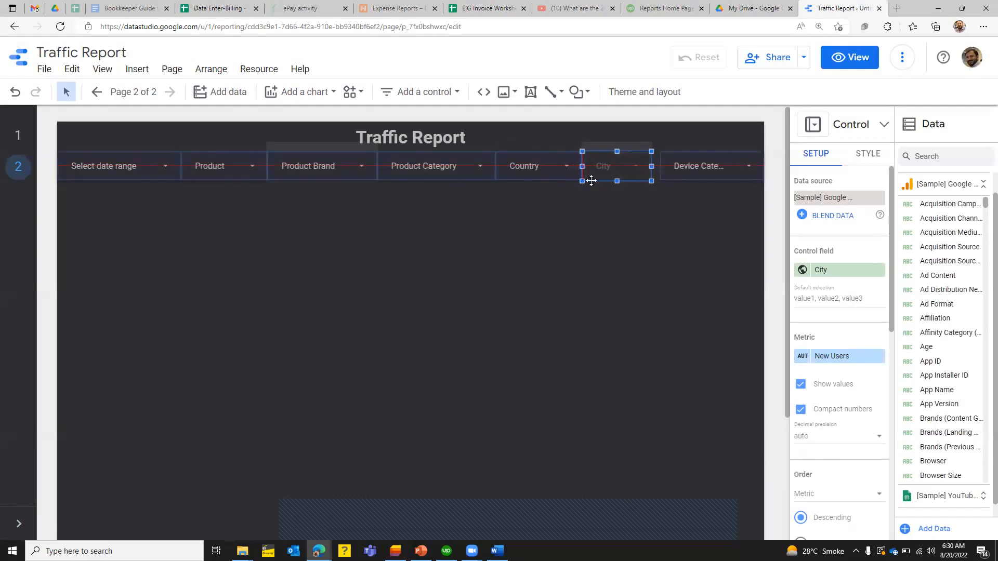
Extend the Device Category drop-down on its City side to close the remaining gap between the two controls.
click(663, 182)
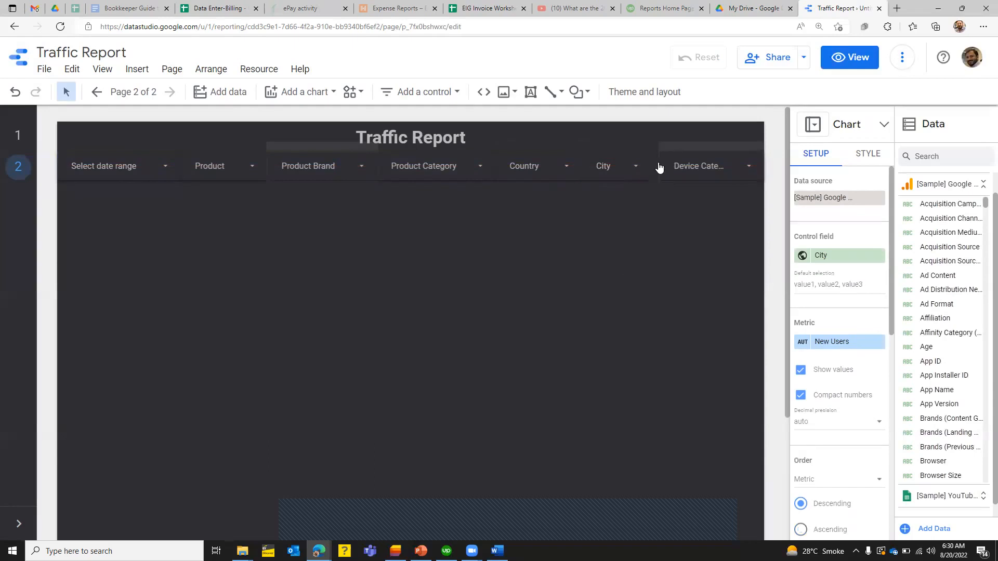
click(672, 176)
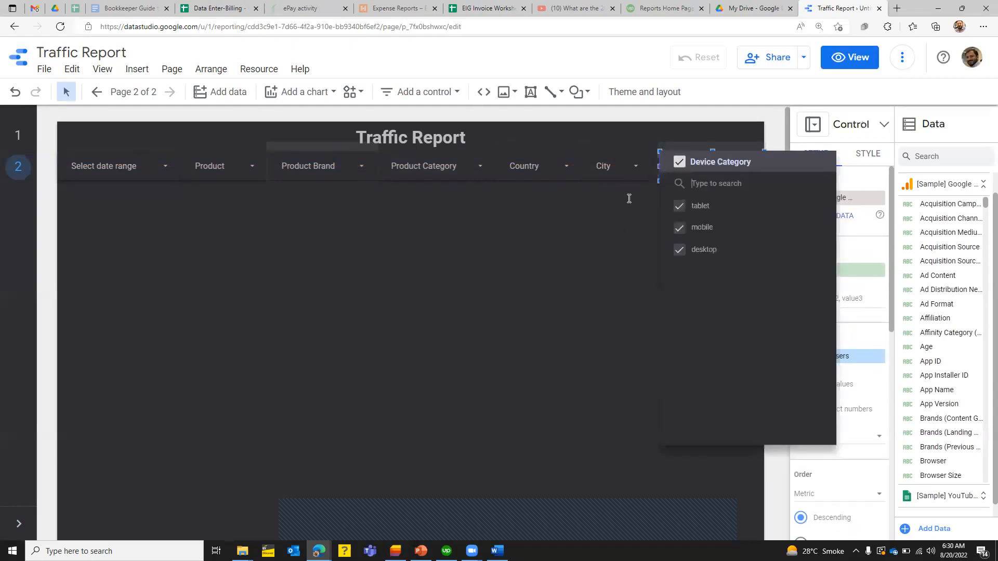
click(654, 183)
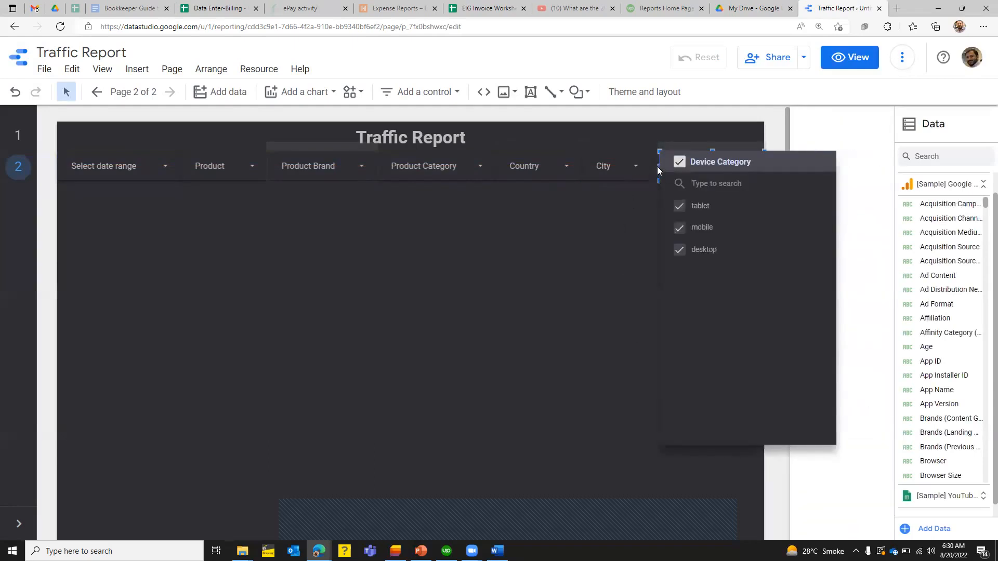
click(659, 167)
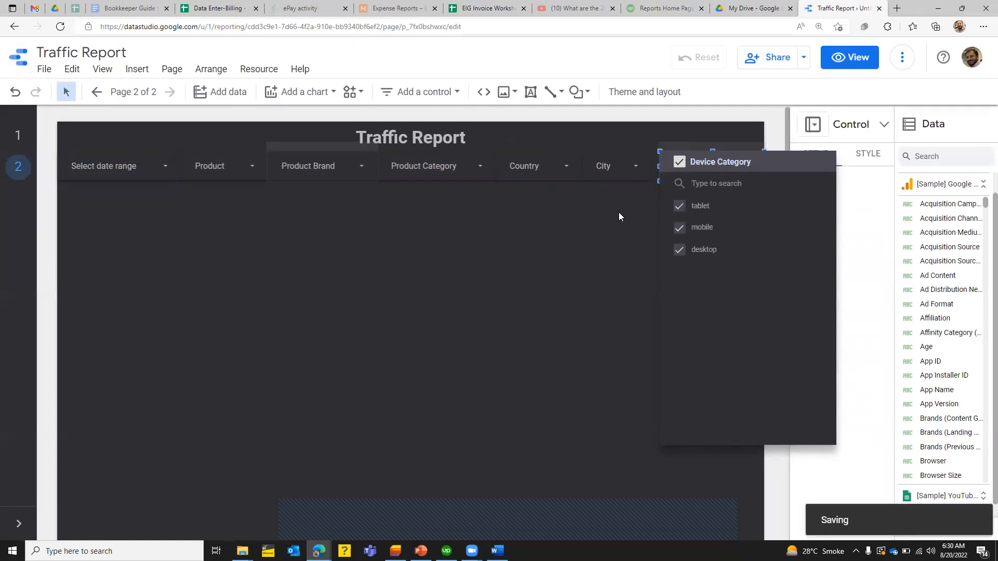
click(659, 167)
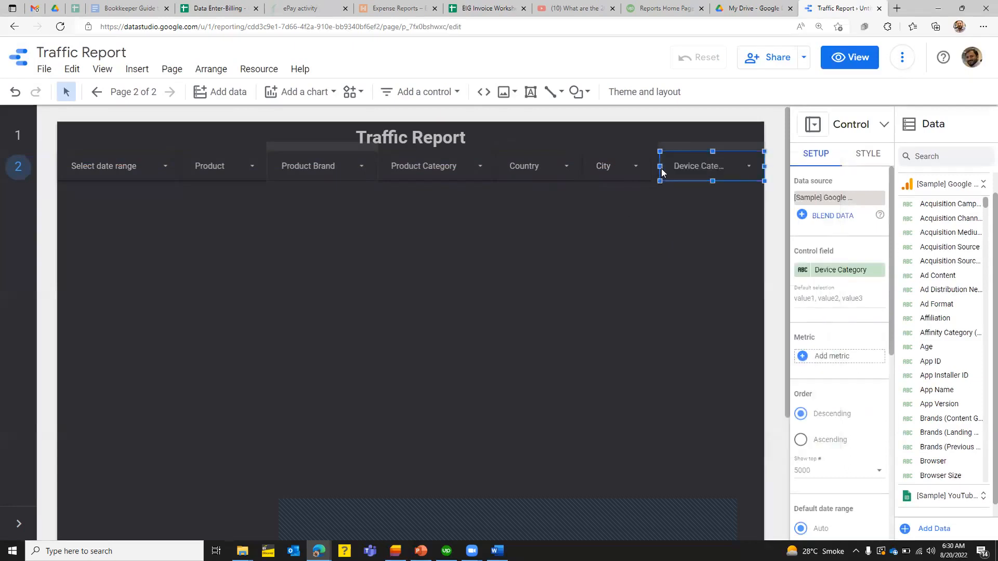
drag(659, 166, 655, 166)
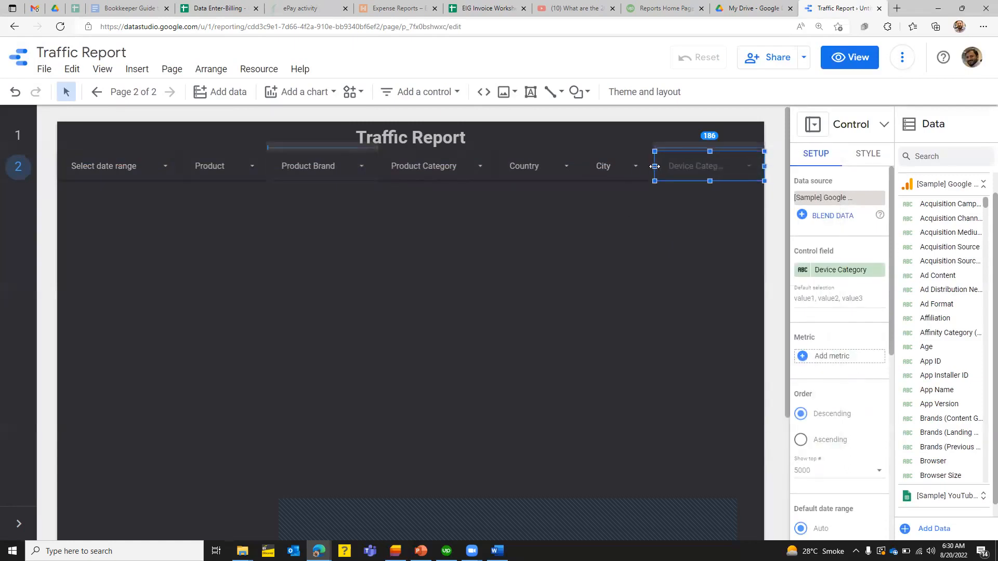
drag(650, 171, 647, 170)
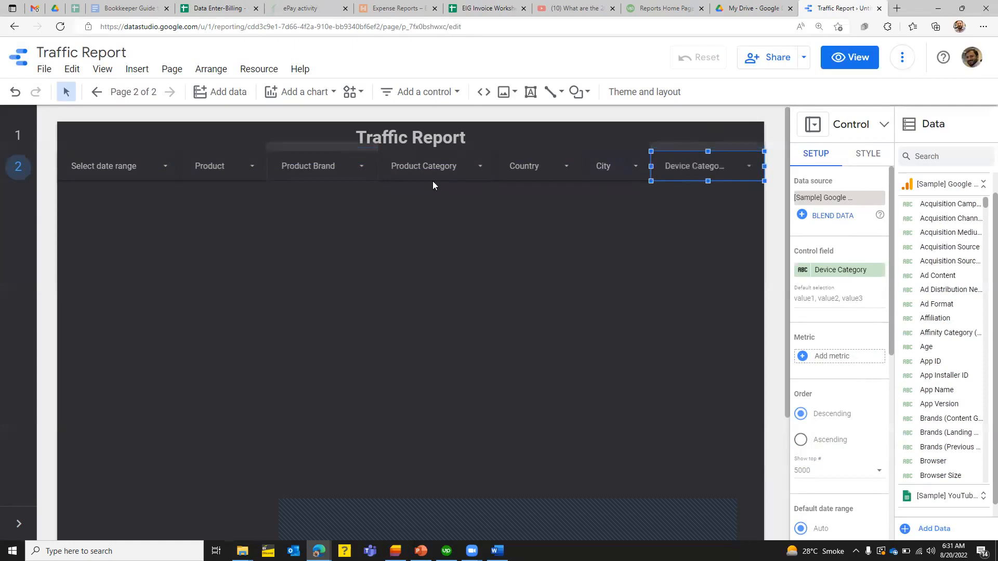
Widen the Product drop-down slightly so that it reaches the Product Brand control.
click(262, 177)
click(268, 167)
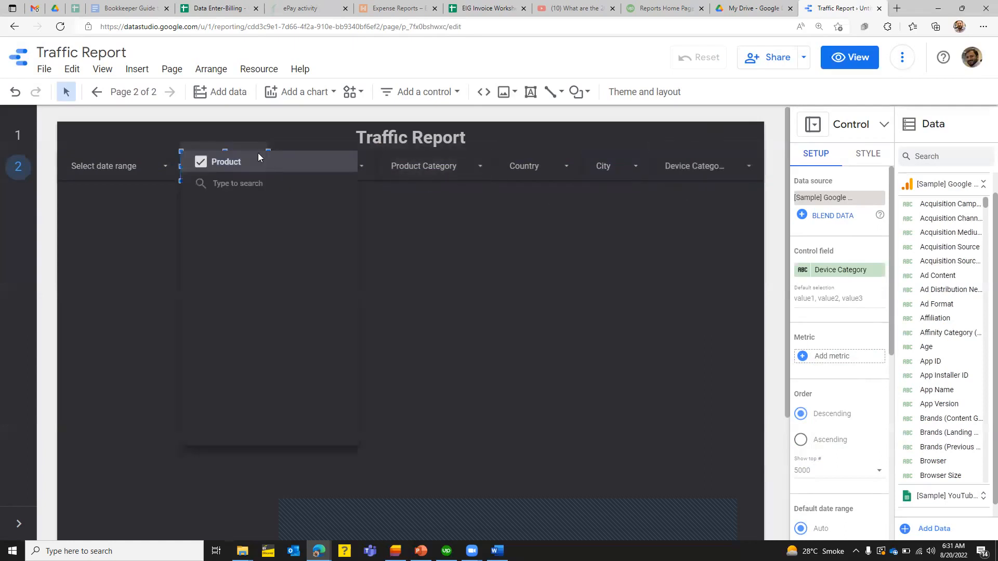
click(269, 178)
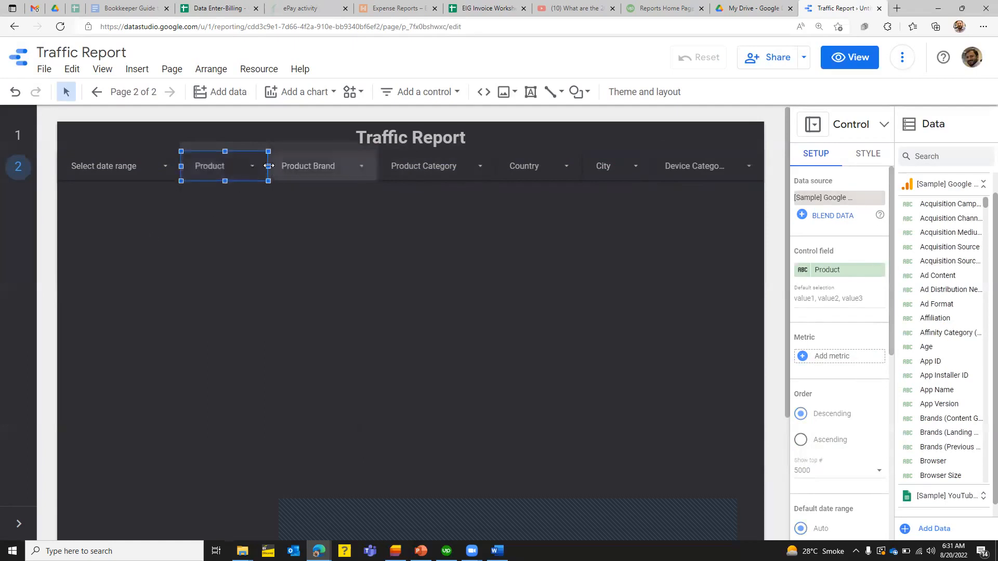
drag(268, 166, 269, 166)
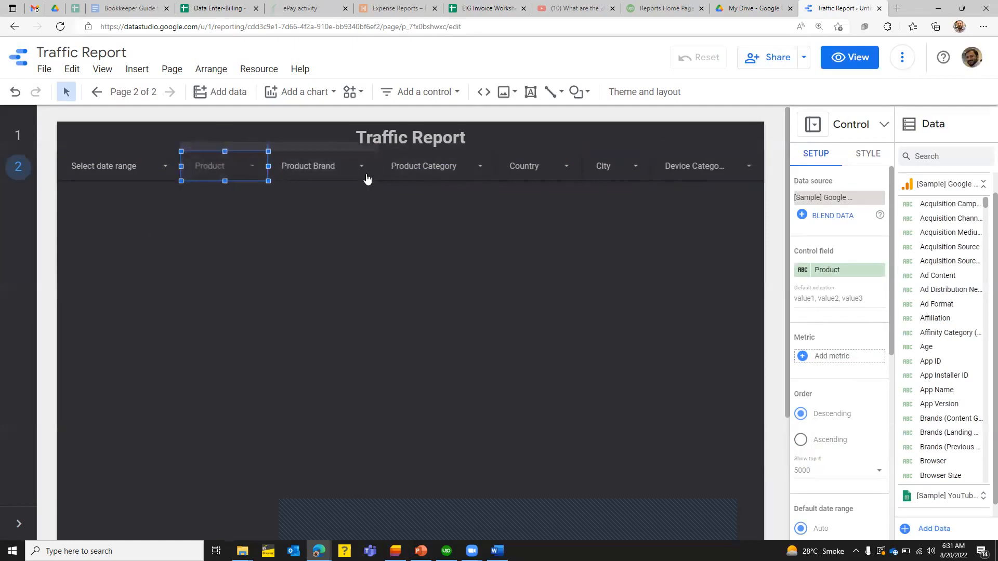
Set the Device Category drop-down's left and right padding to 10px.
click(671, 183)
click(671, 183)
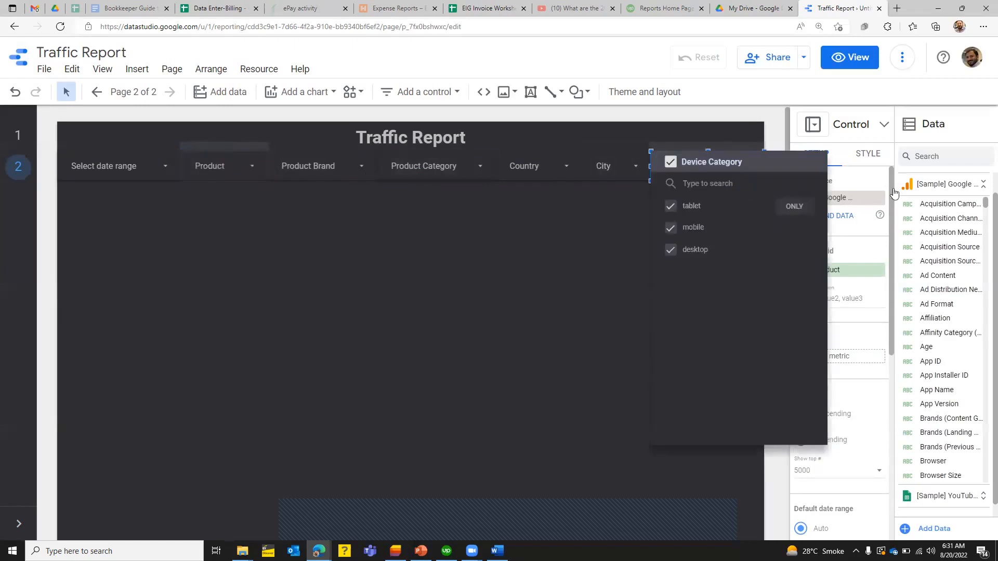
click(870, 162)
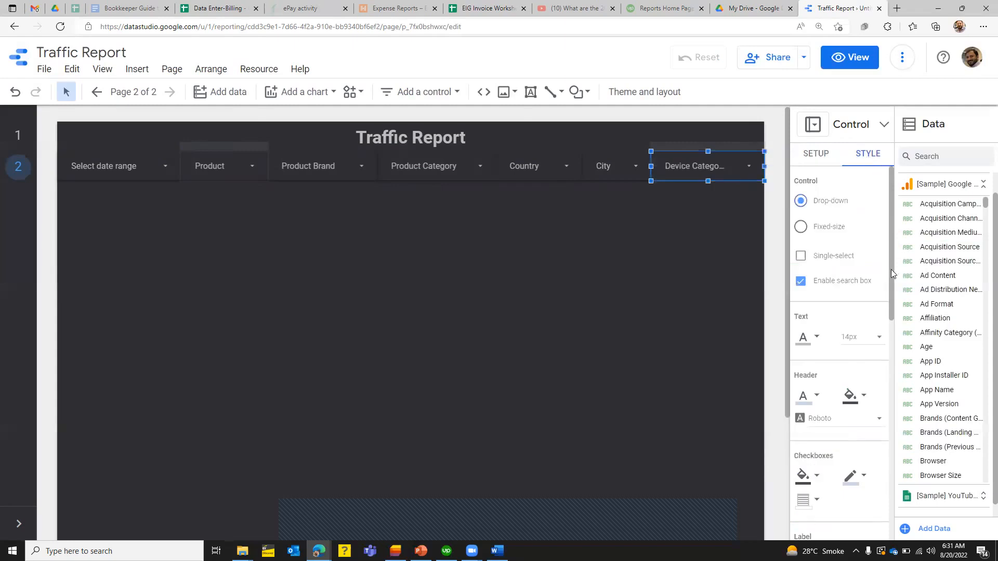
scroll(890, 269, down, 10)
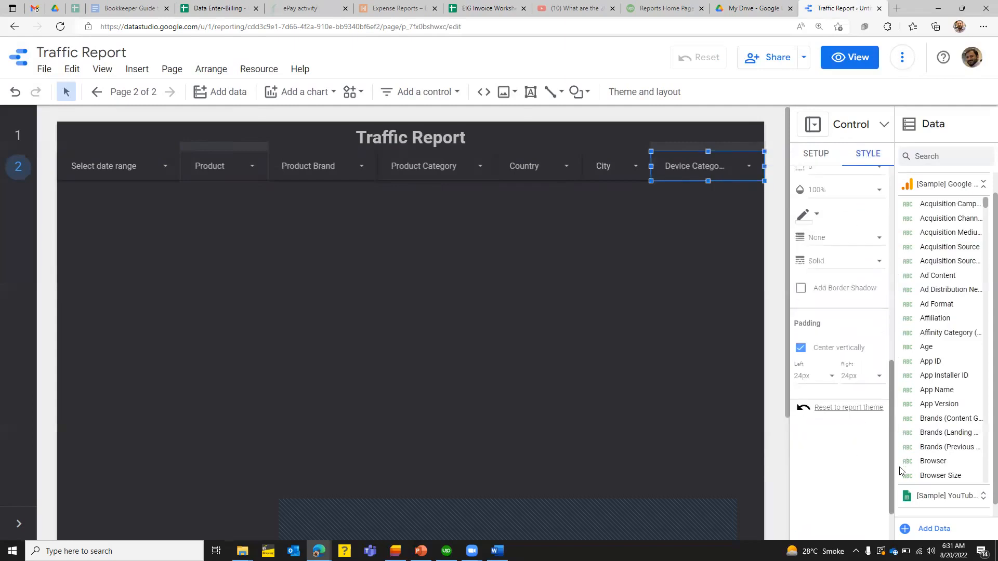
click(814, 368)
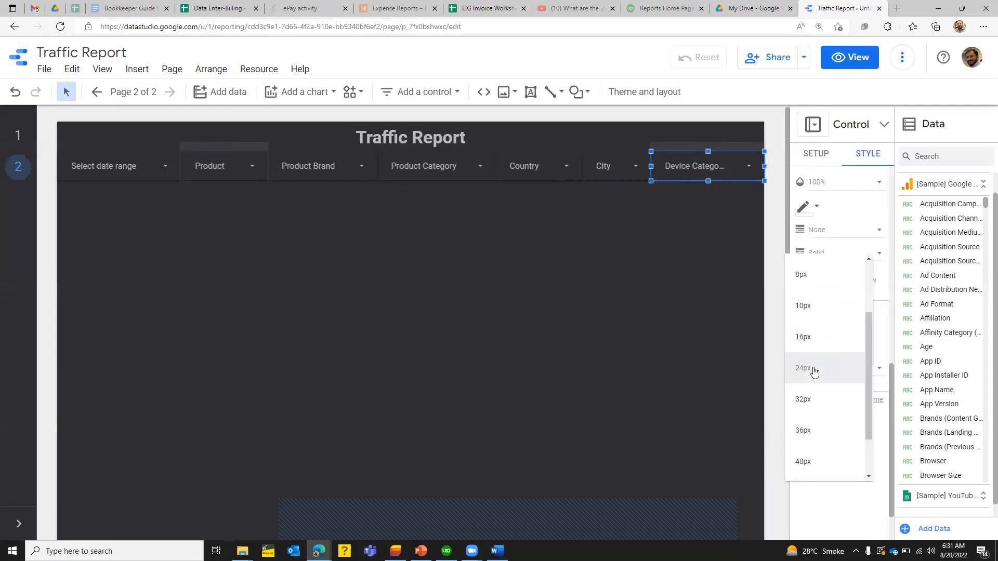
click(814, 304)
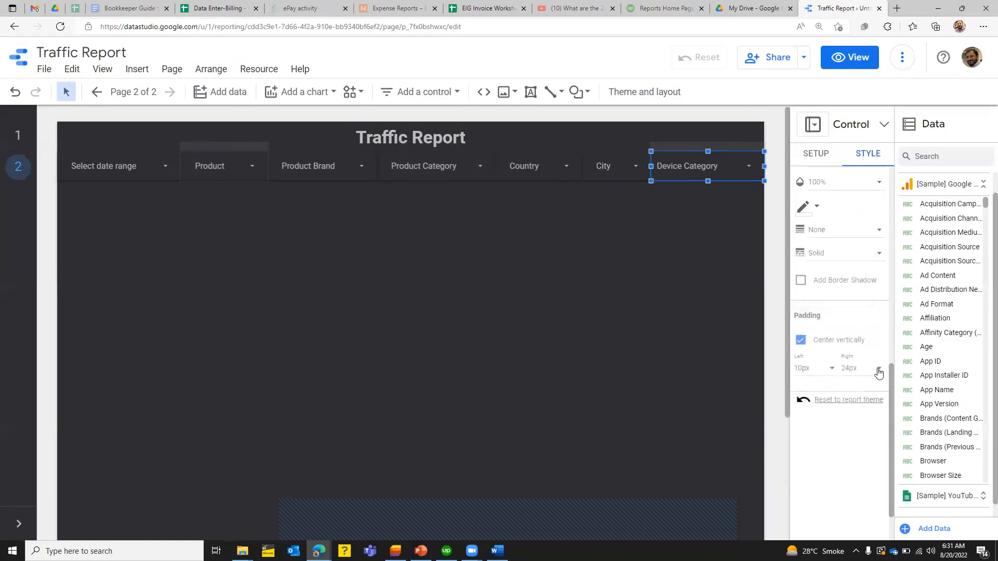
click(878, 371)
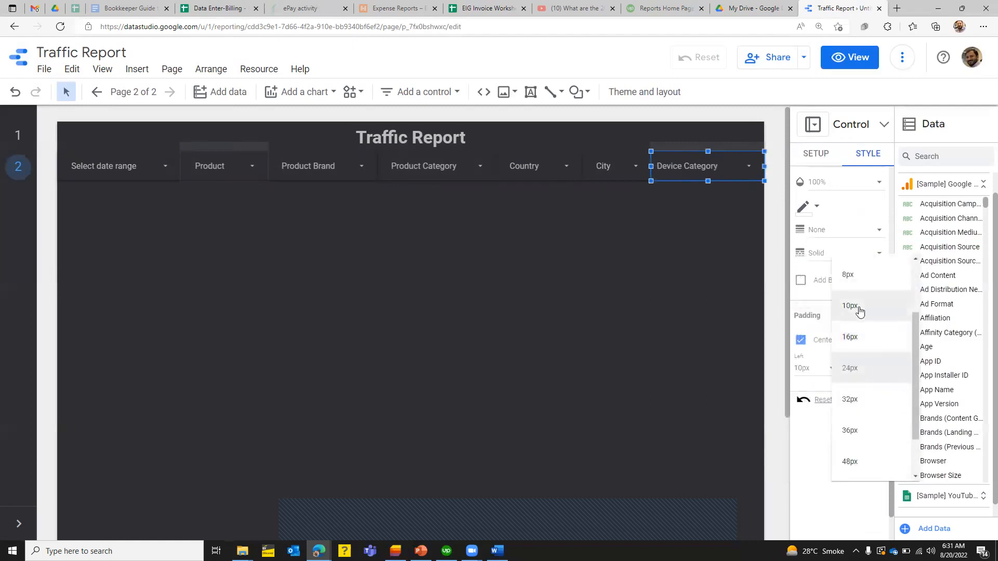
click(613, 337)
click(612, 342)
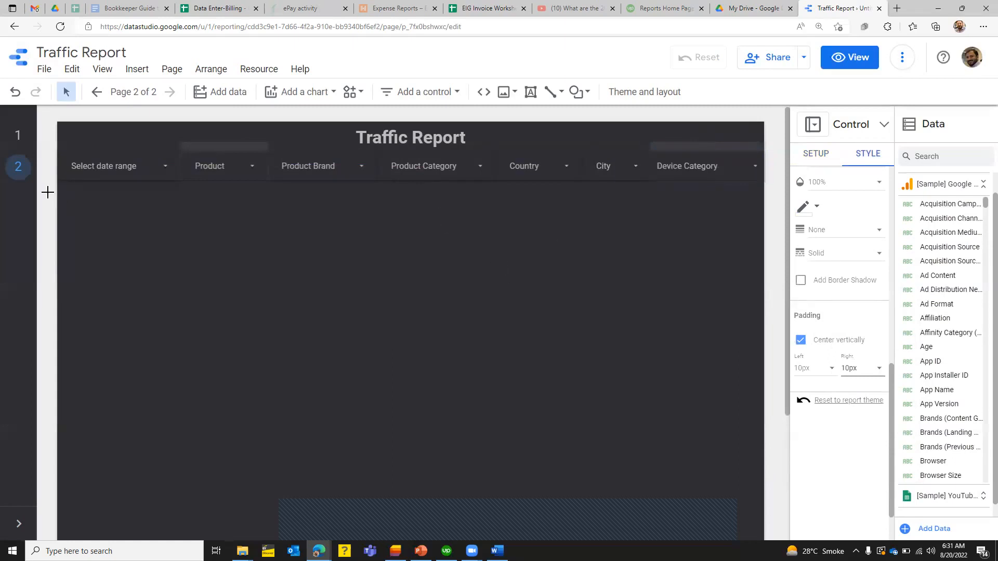
Try to align the report title and all seven filter controls vertically to the middle and shift them down.
drag(55, 196, 798, 150)
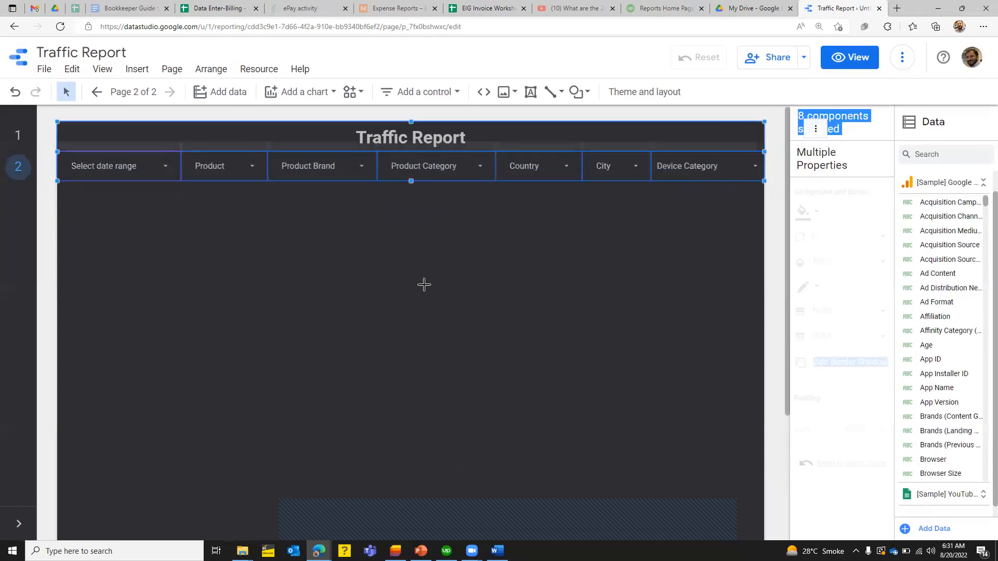
click(208, 71)
mouse_move(219, 97)
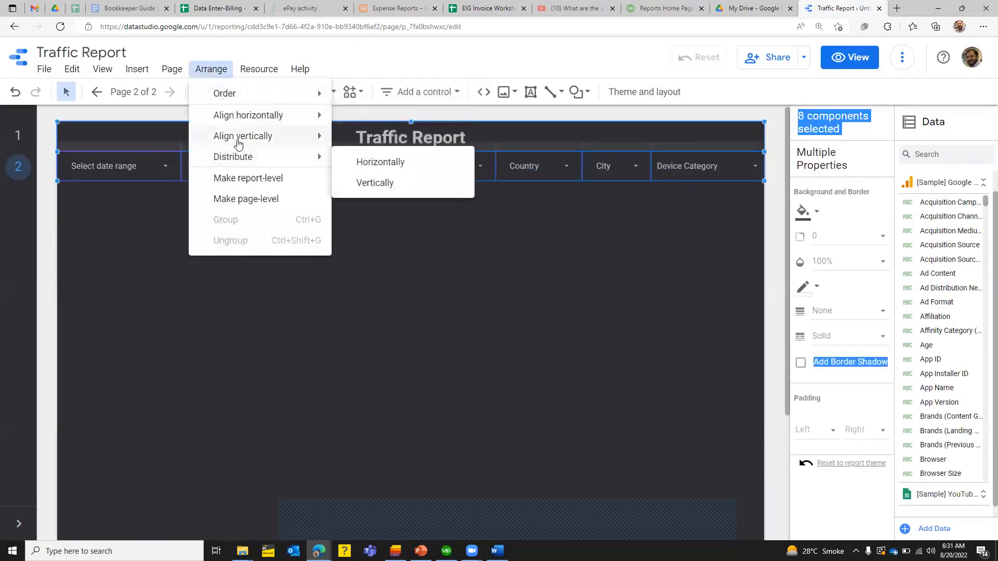
mouse_move(306, 156)
mouse_move(312, 135)
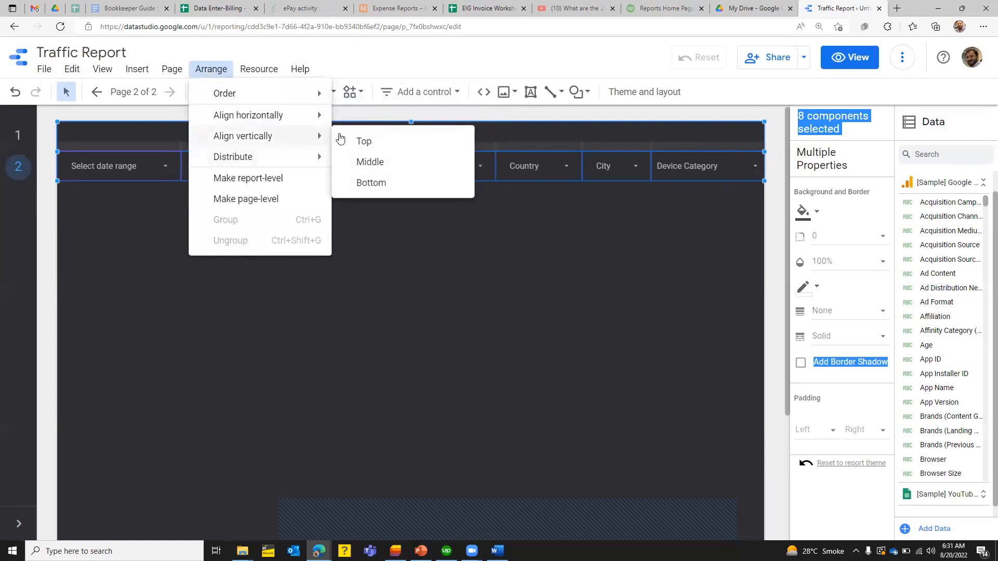
click(369, 165)
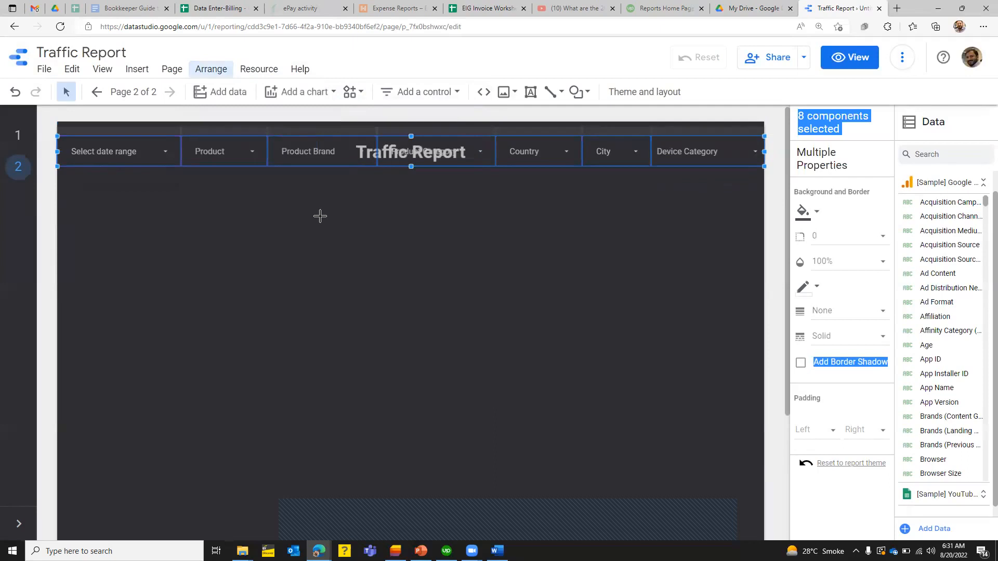
key(Down)
key(Down)
key(Down)
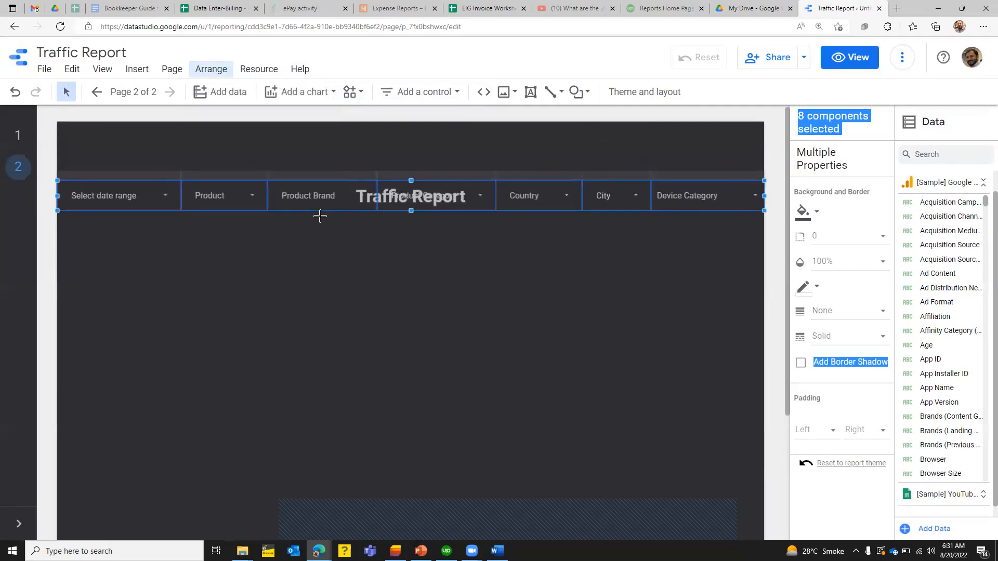
Undo the downward shift and the middle alignment of the title and filter controls.
key(ctrl+z)
key(ctrl+z)
key(ctrl+z)
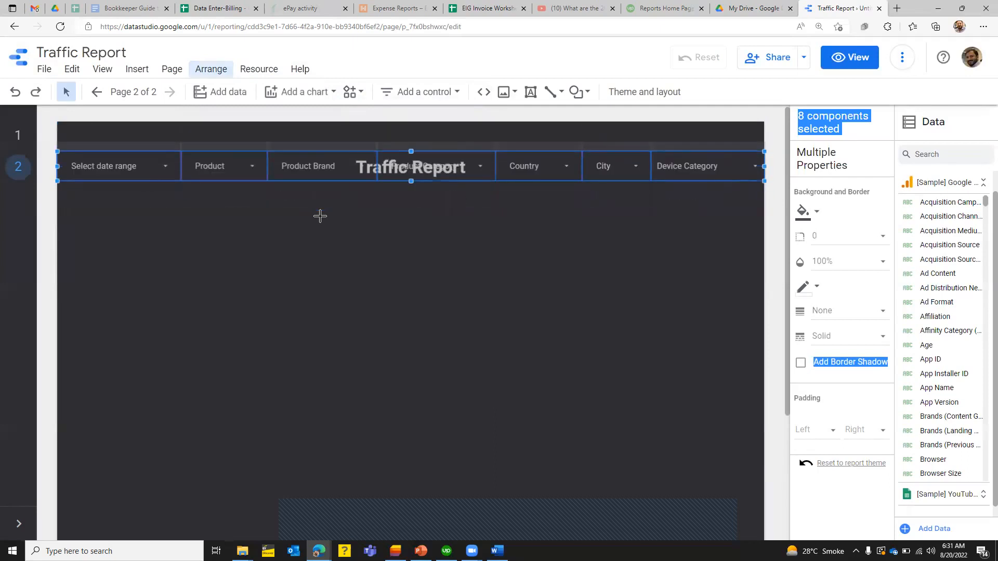
Align only the seven filter controls vertically to the middle, excluding the title, and move the row further down below it.
click(250, 124)
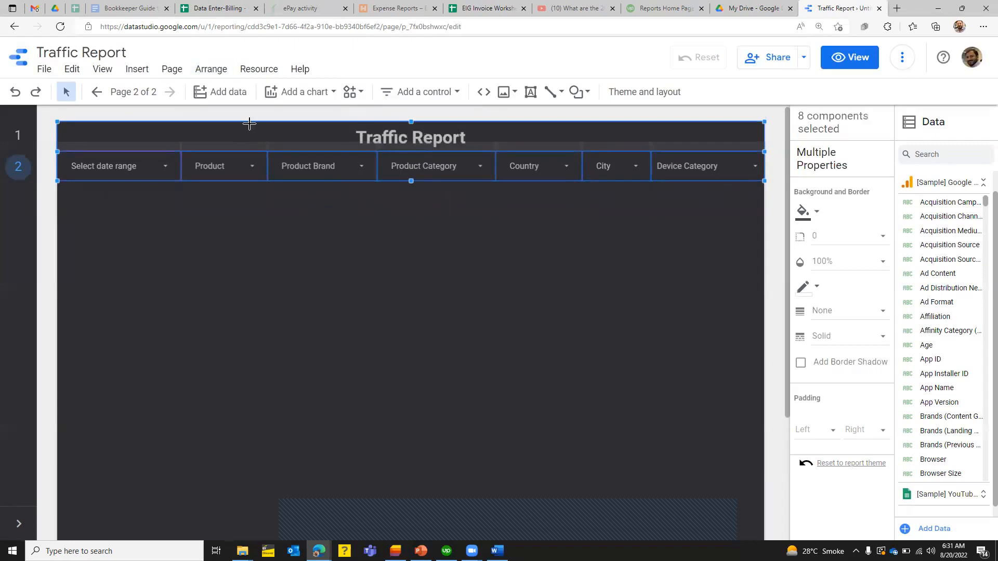
ctrl+click(200, 123)
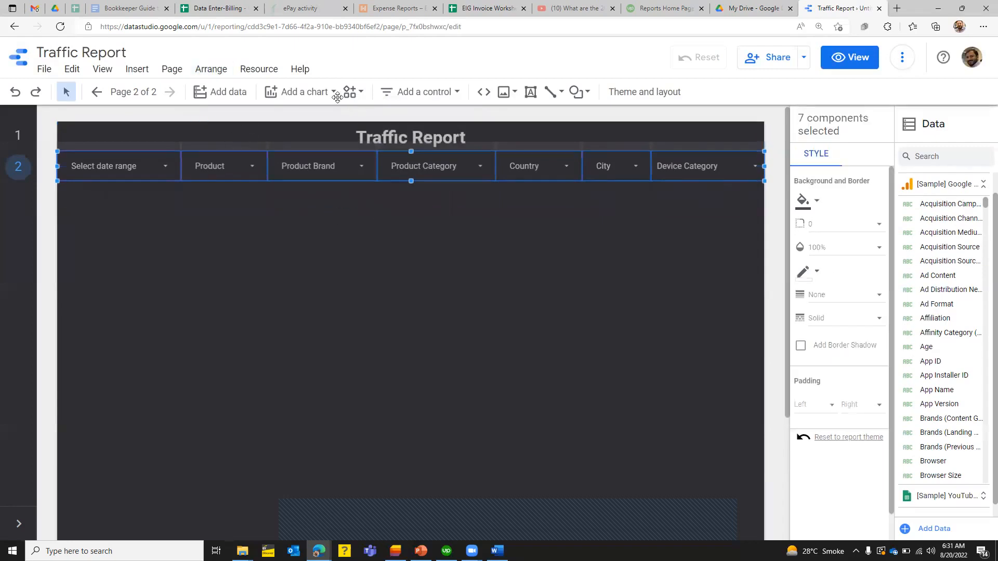
click(211, 70)
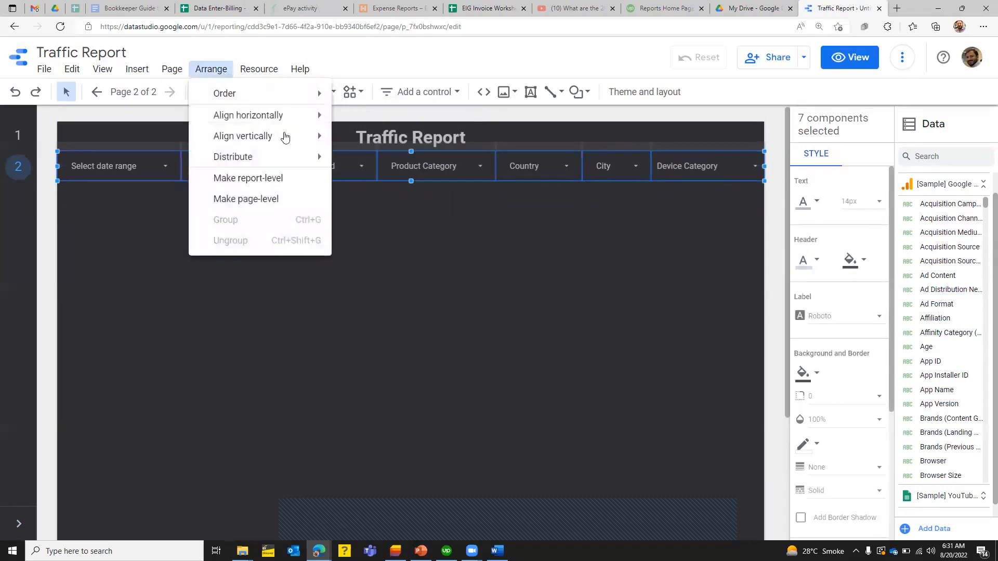
mouse_move(287, 139)
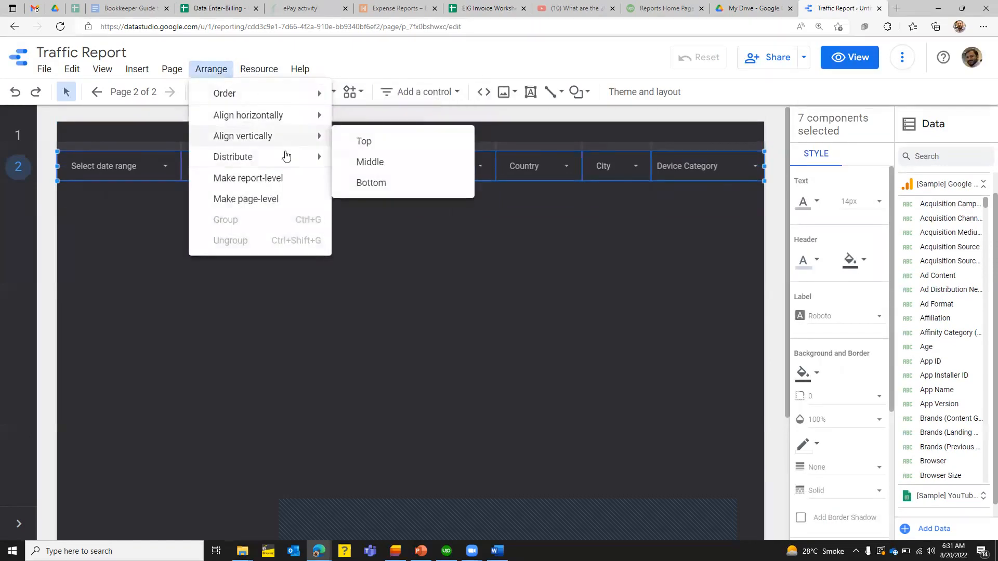
click(378, 161)
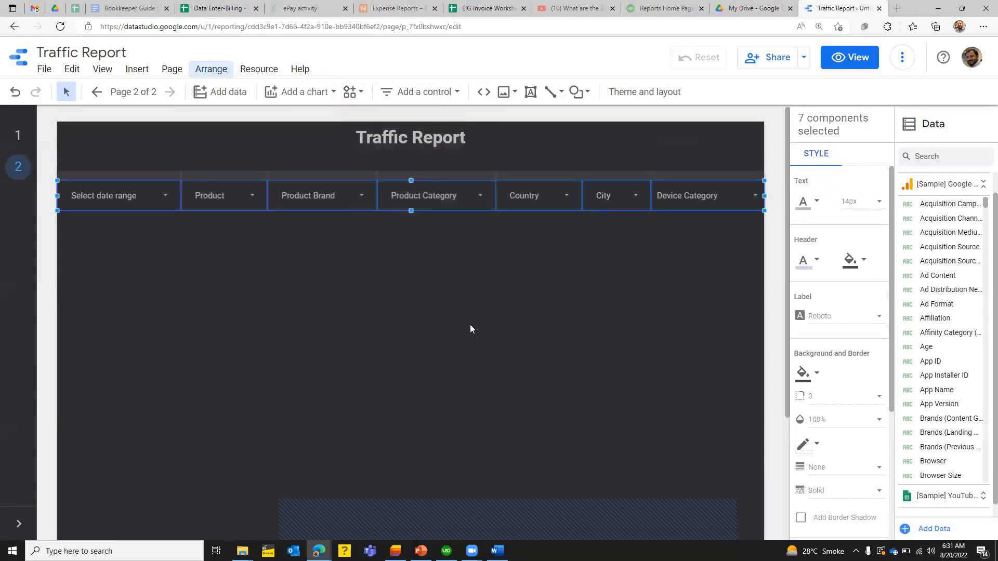
click(369, 317)
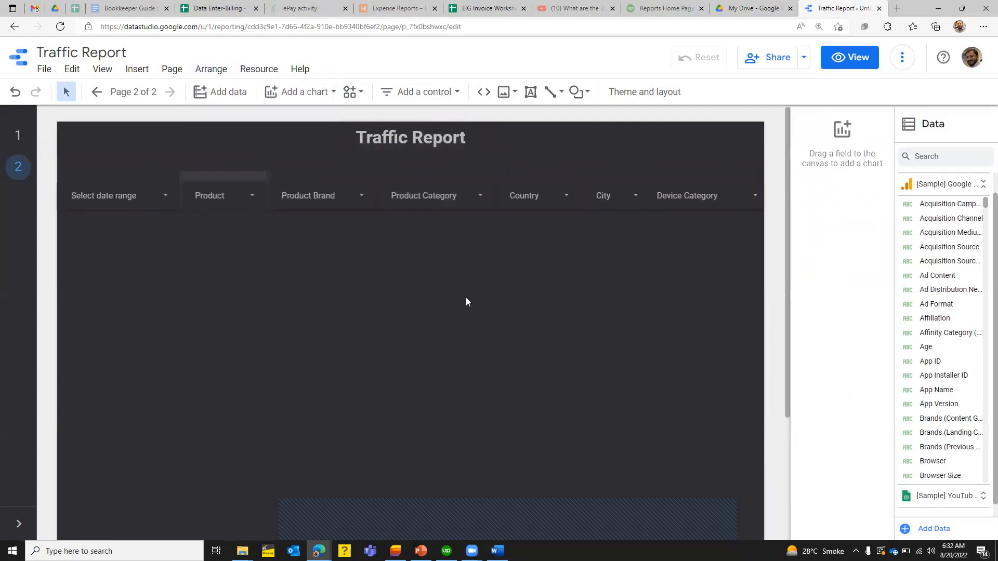
click(137, 69)
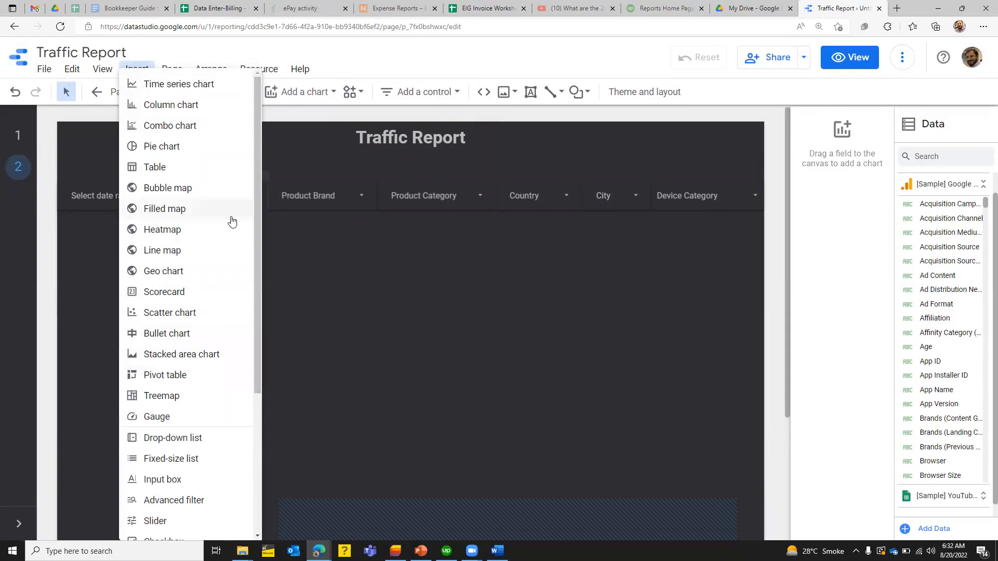
click(399, 61)
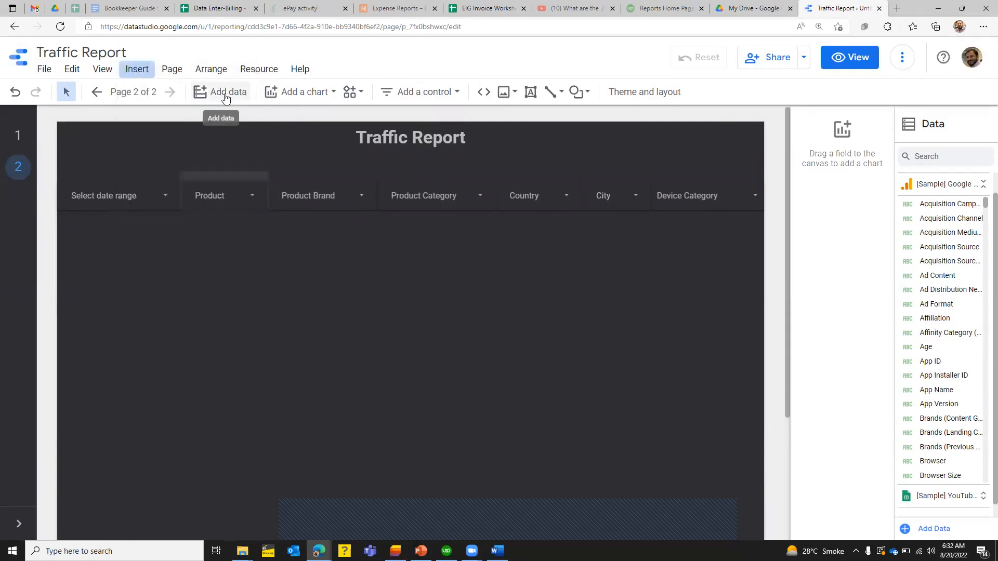
click(328, 93)
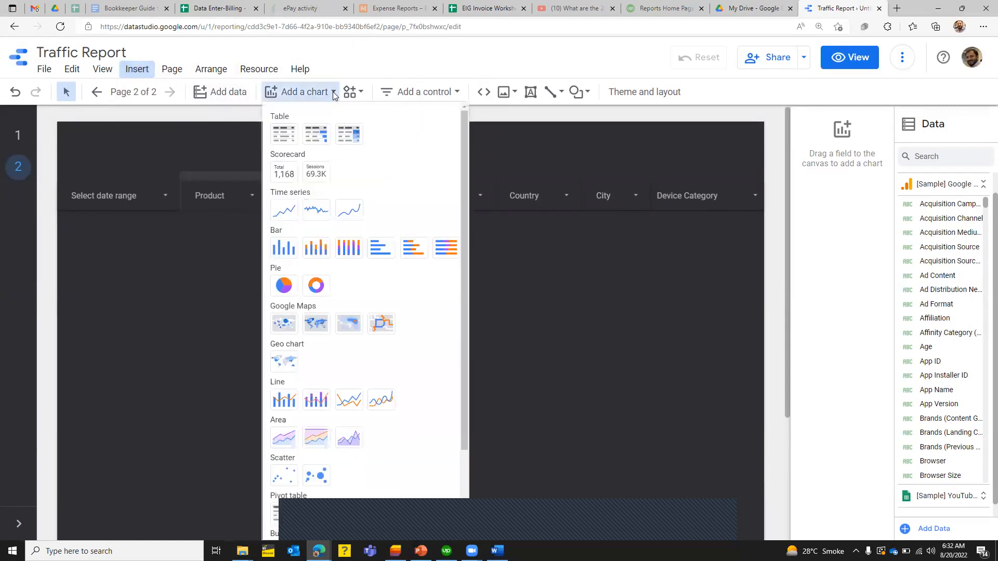
click(479, 202)
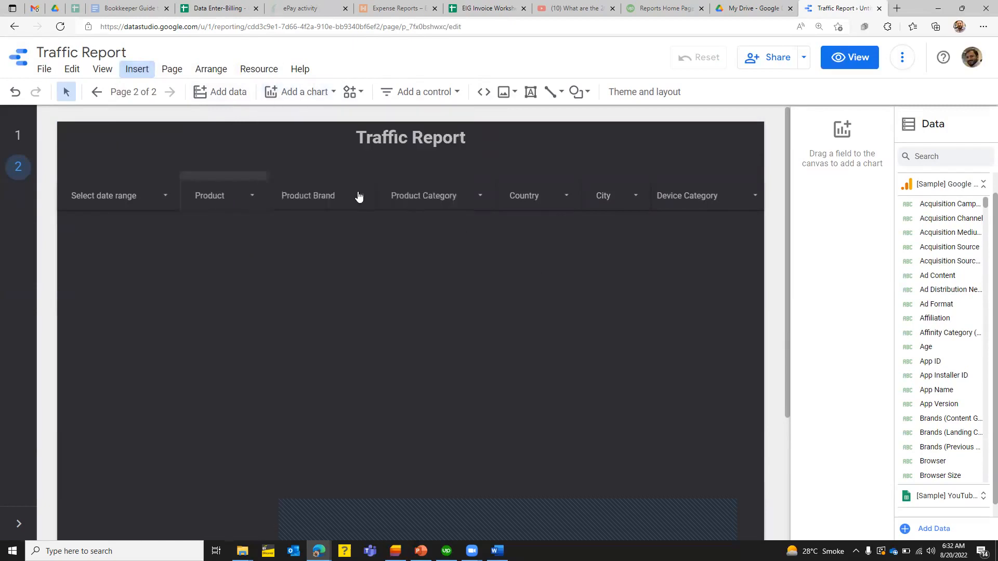
Add a compact-number scorecard directly below the date range control at the page's left edge.
click(329, 94)
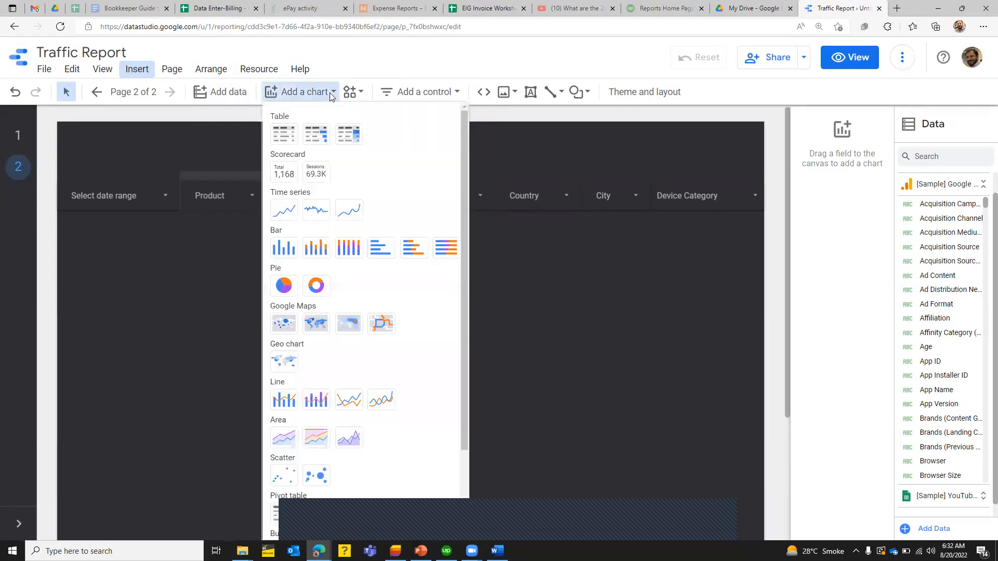
click(311, 172)
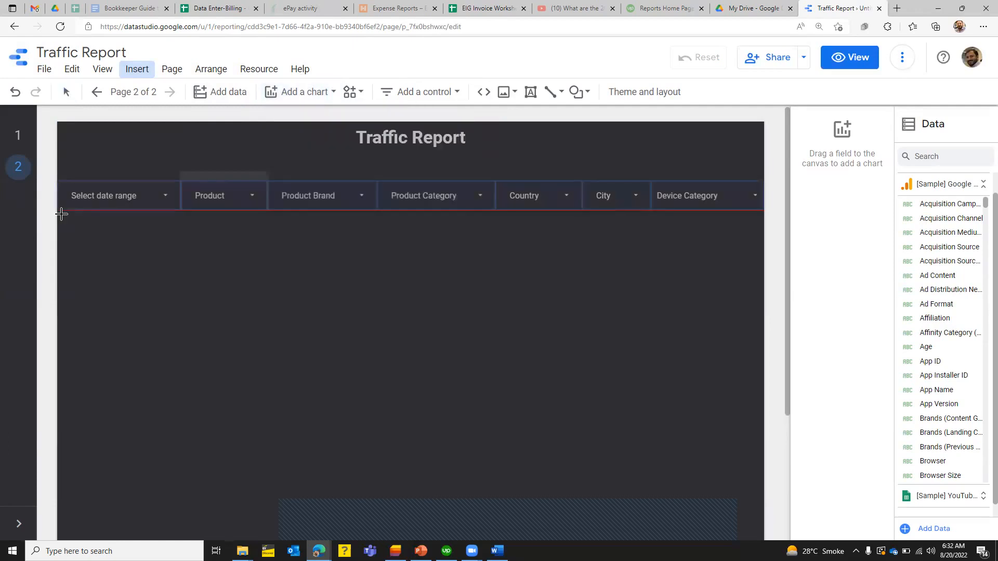
click(52, 222)
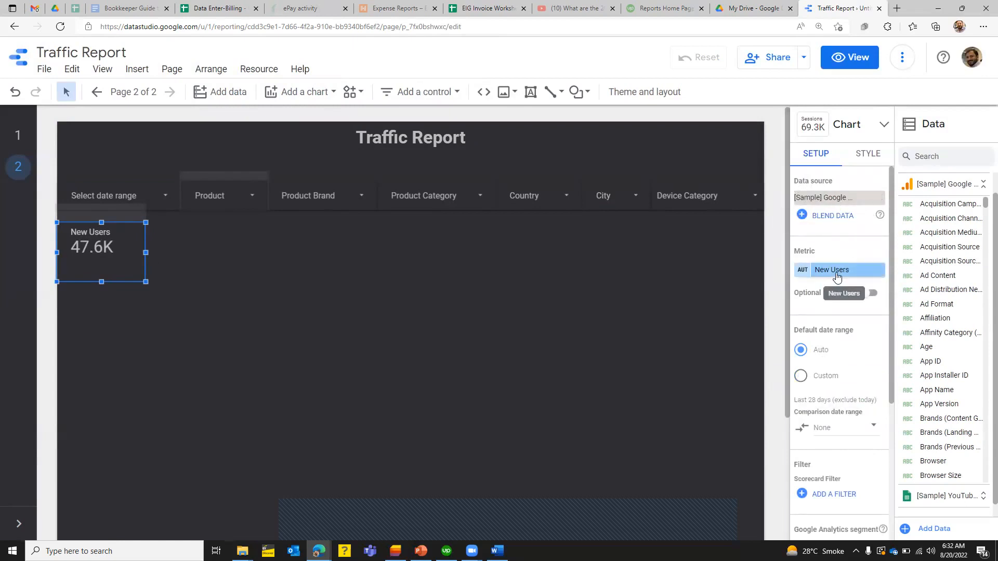
Set the New Users scorecard's comparison date range to Previous period.
click(873, 429)
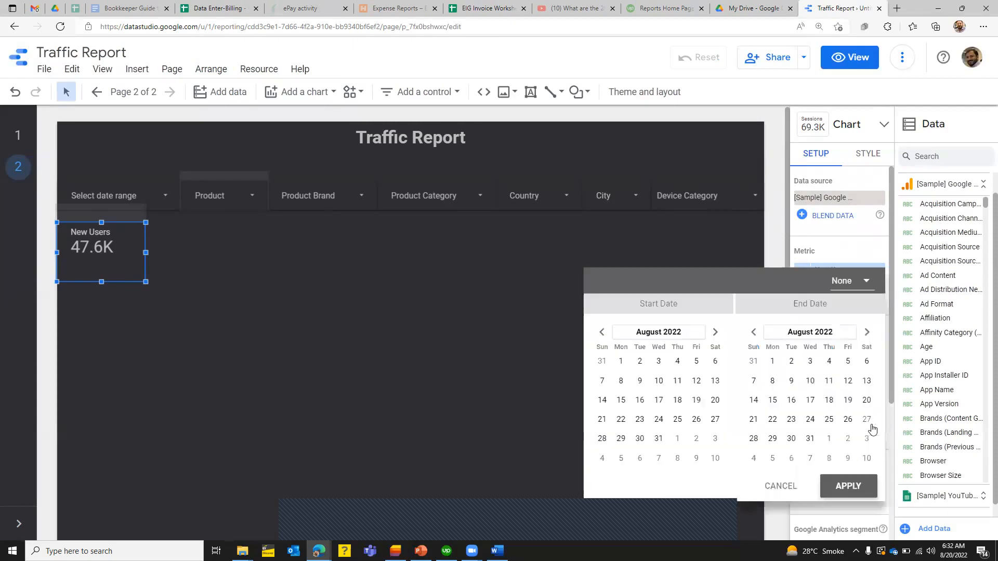
click(863, 276)
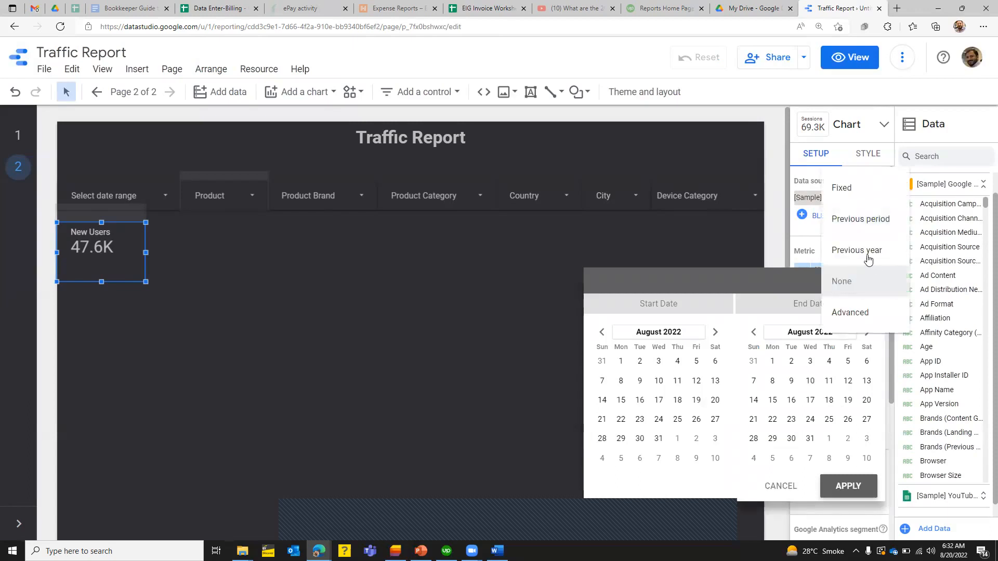
click(868, 221)
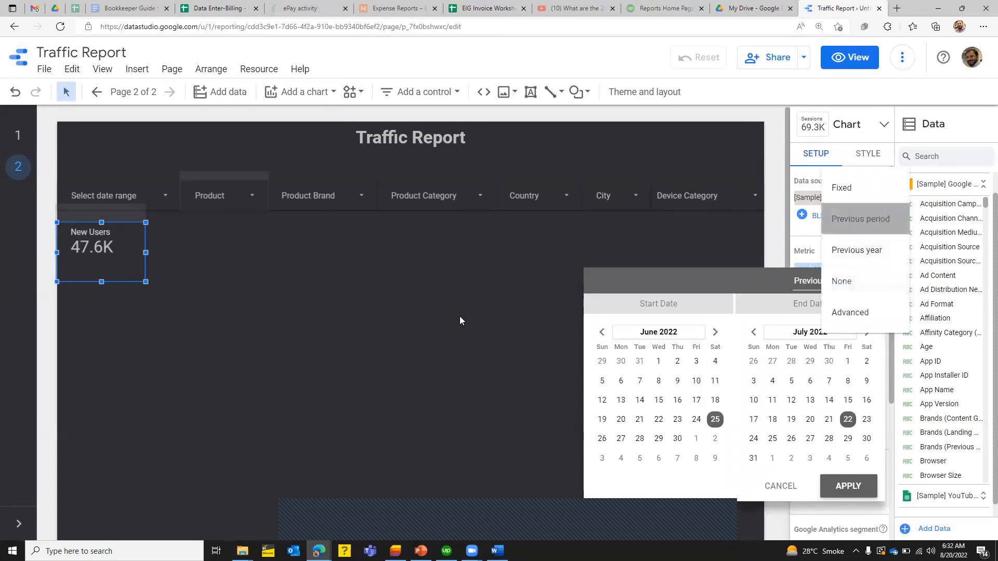
click(852, 486)
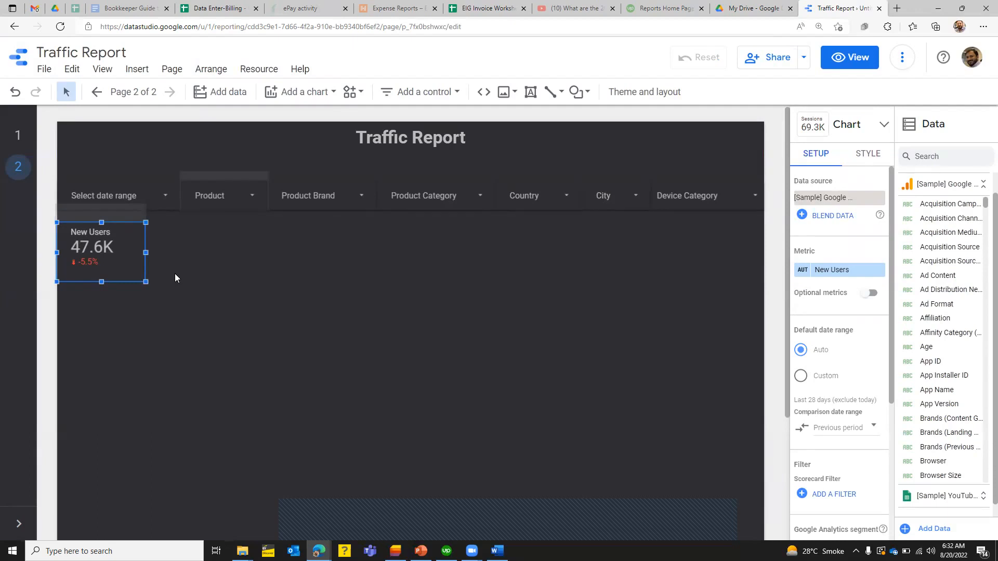
Duplicate the New Users scorecard, place the copy directly to its right and set the copy's metric to Revenue.
key(ctrl+d)
drag(131, 260, 211, 251)
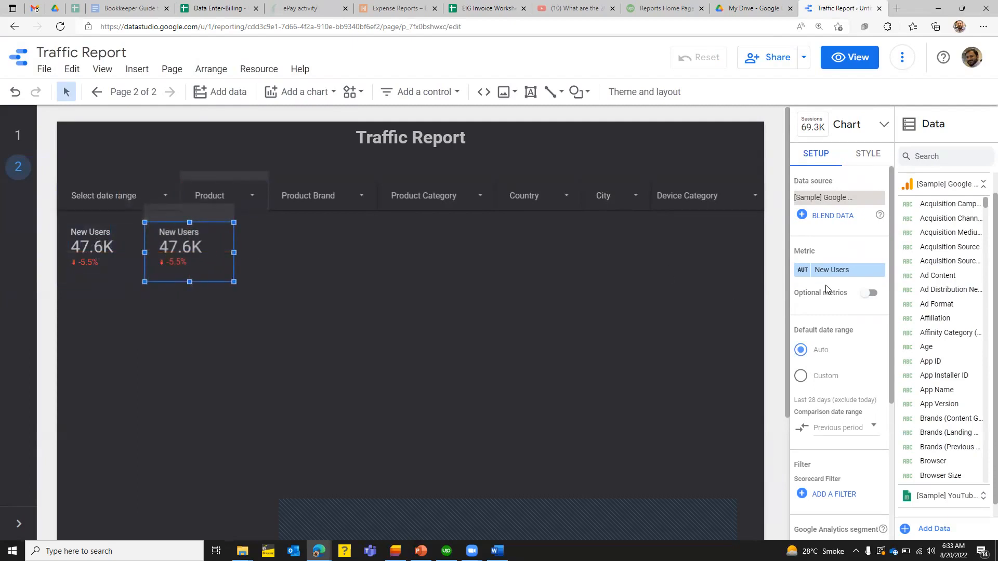
click(852, 269)
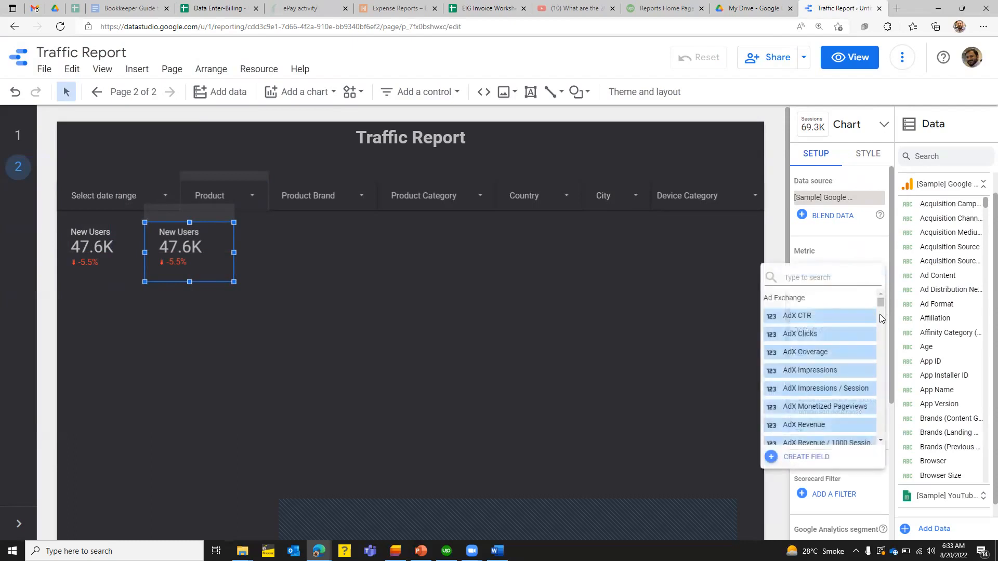
drag(879, 304, 880, 320)
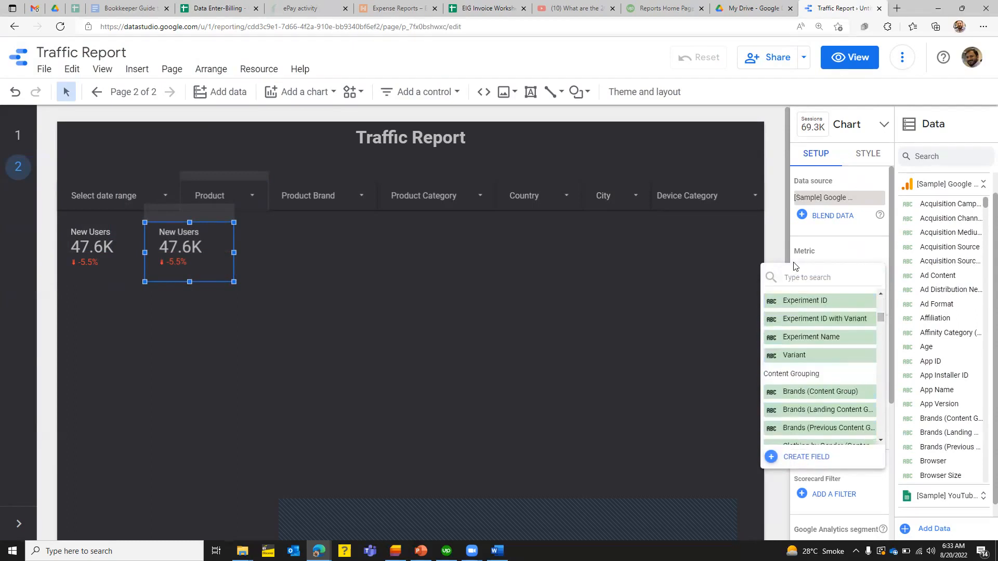
click(792, 279)
text(re)
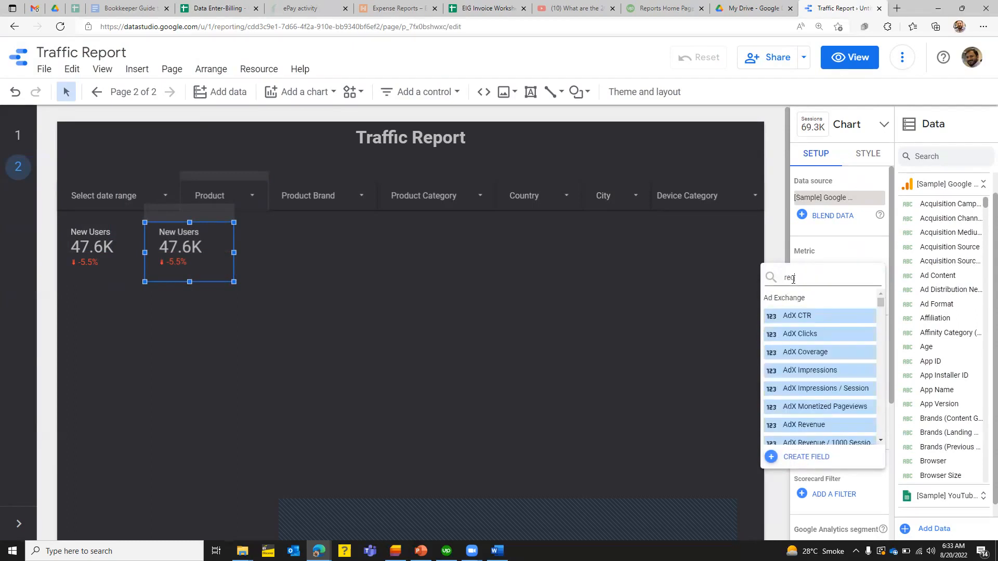
text(ve)
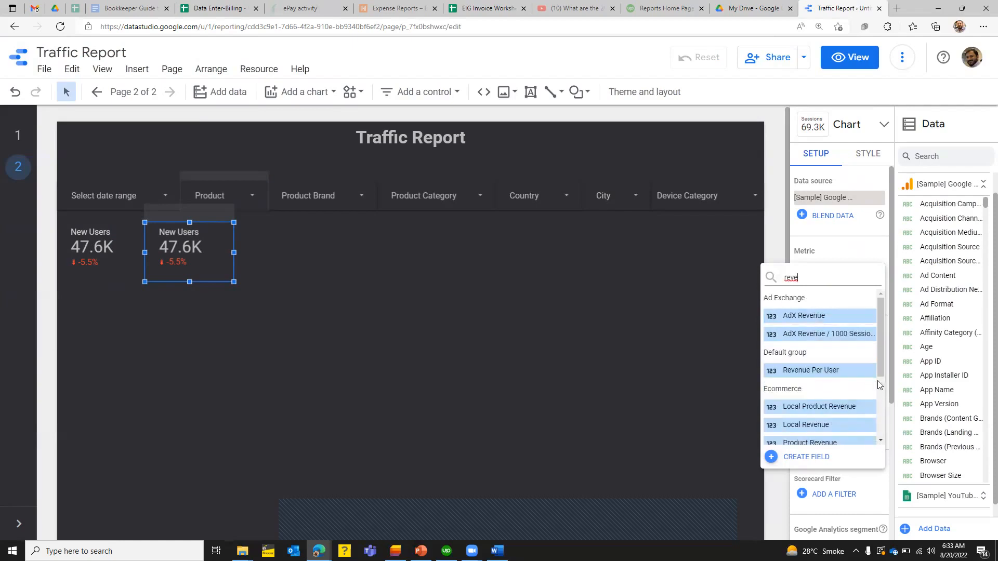
drag(880, 364, 884, 402)
click(806, 405)
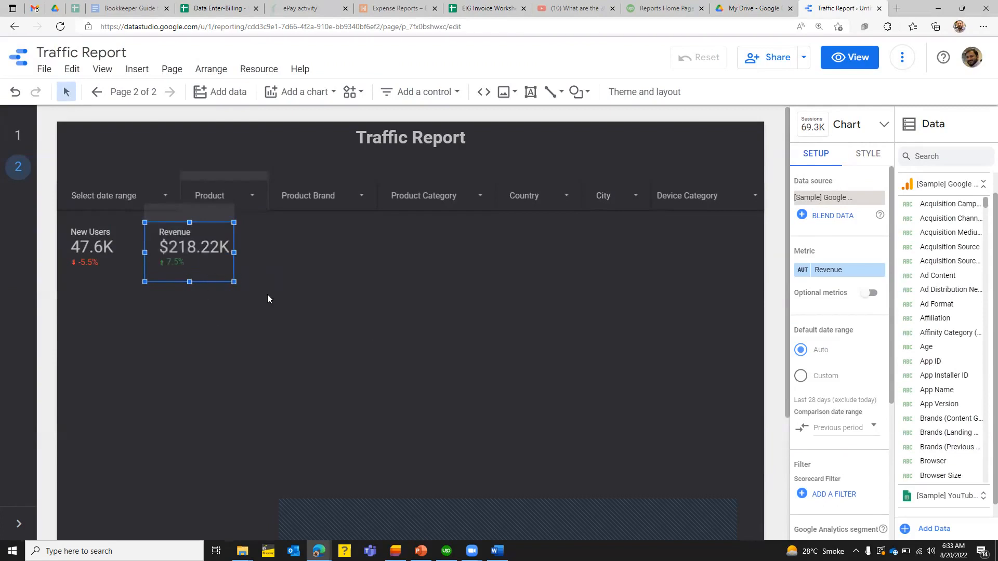
Paste a copy of the Revenue scorecard to its right and set the copy's metric to Users.
key(ctrl+v)
drag(225, 259, 301, 251)
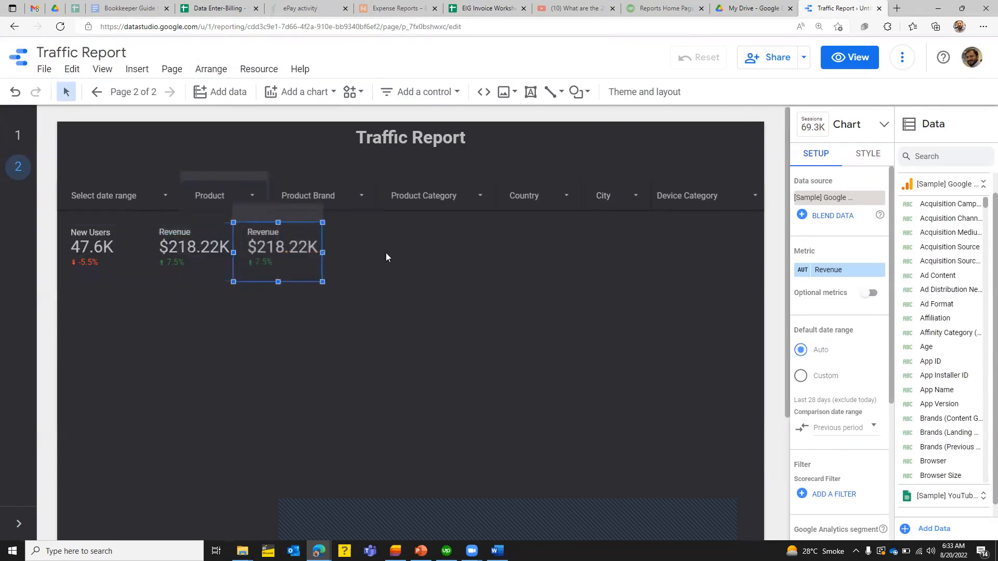
click(839, 269)
text(to)
key(BackSpace)
key(BackSpace)
text(us)
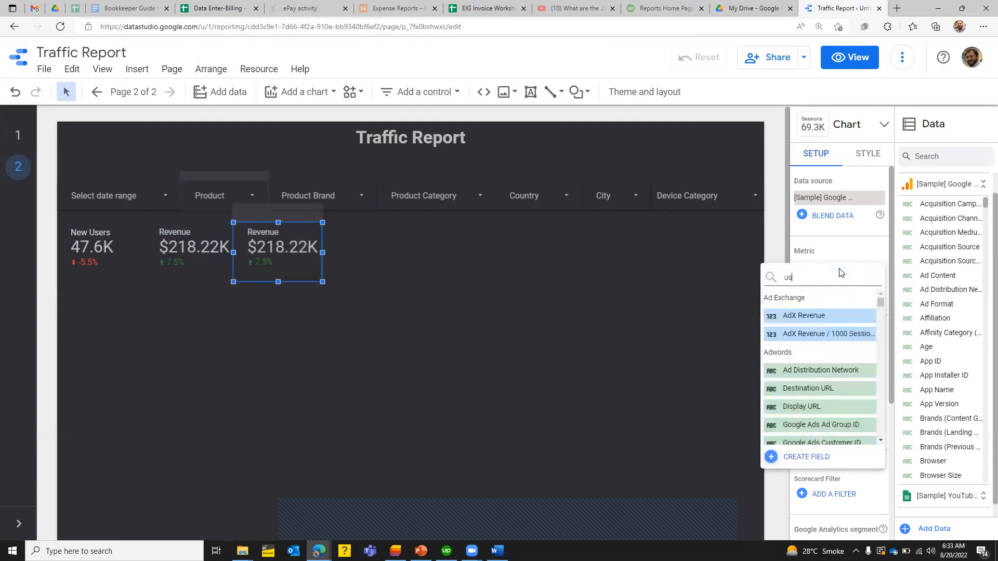
text(er)
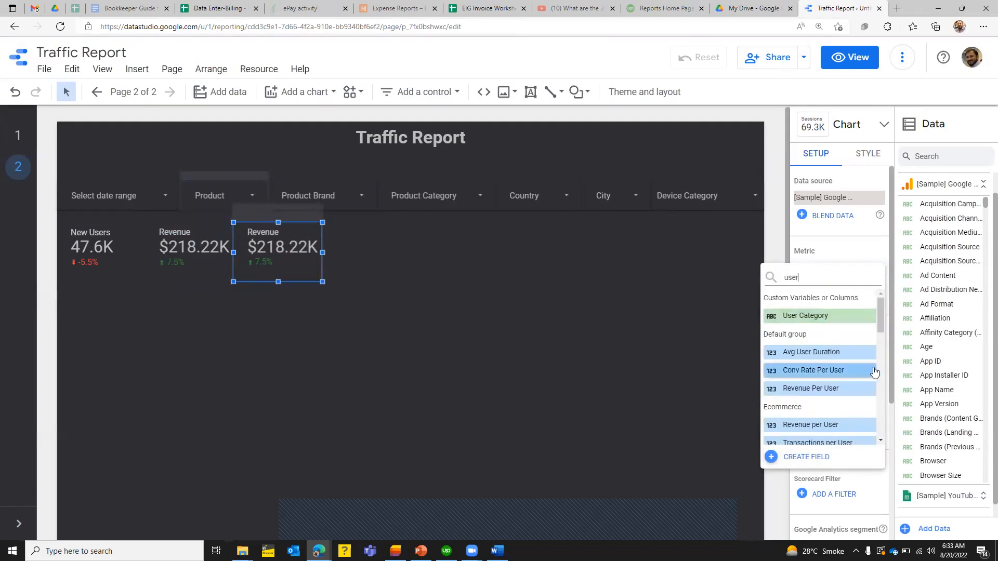
drag(881, 323, 887, 420)
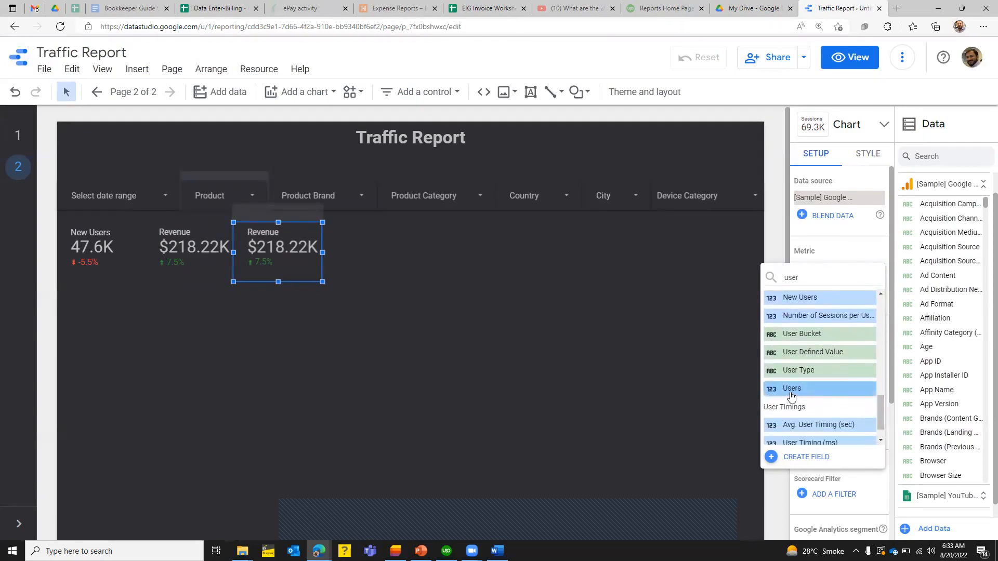
click(790, 389)
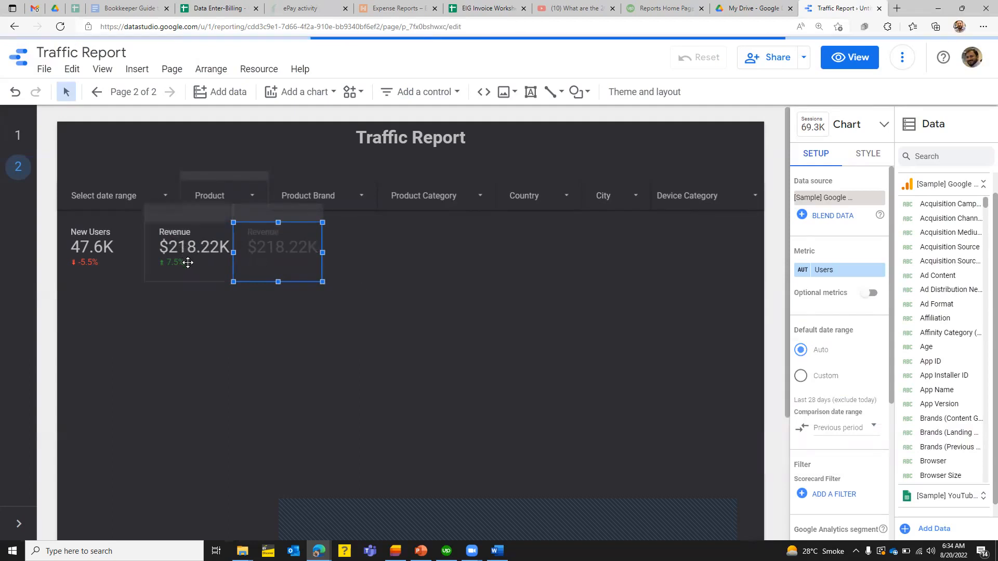
Rearrange the three scorecards into one evenly spaced row below the filters in the order Users, New Users, Revenue.
click(202, 269)
drag(202, 269, 405, 280)
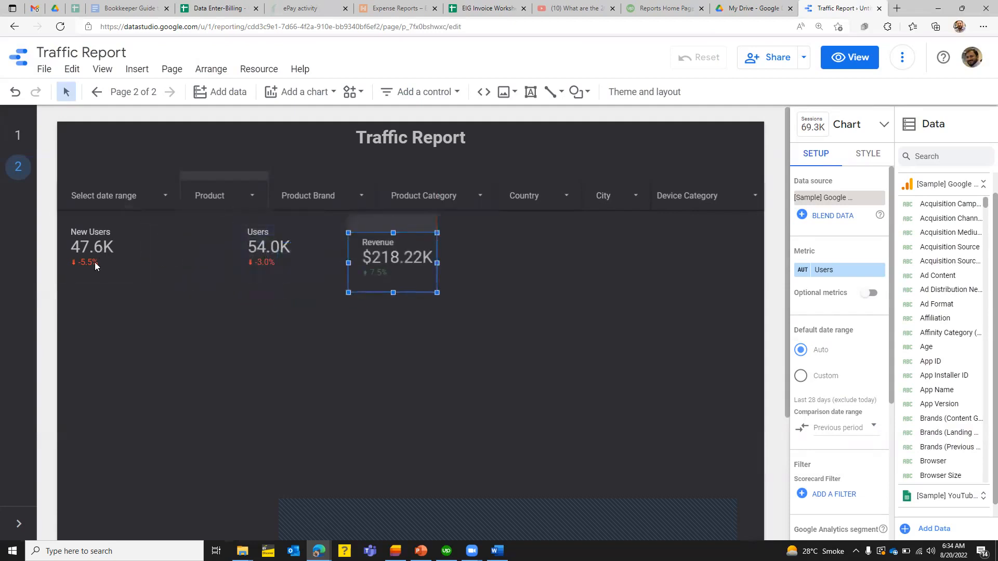
click(111, 251)
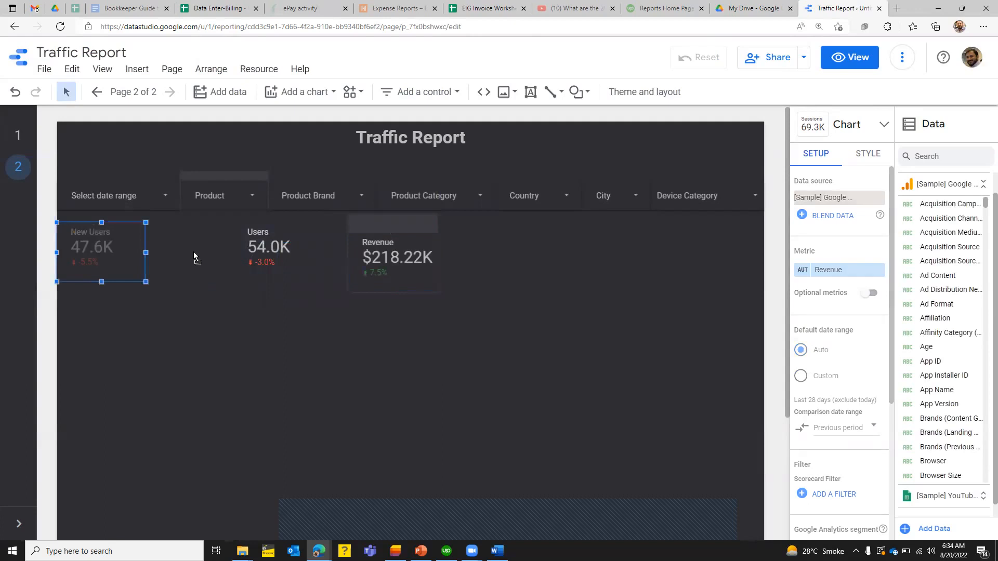
drag(193, 252, 194, 251)
click(302, 252)
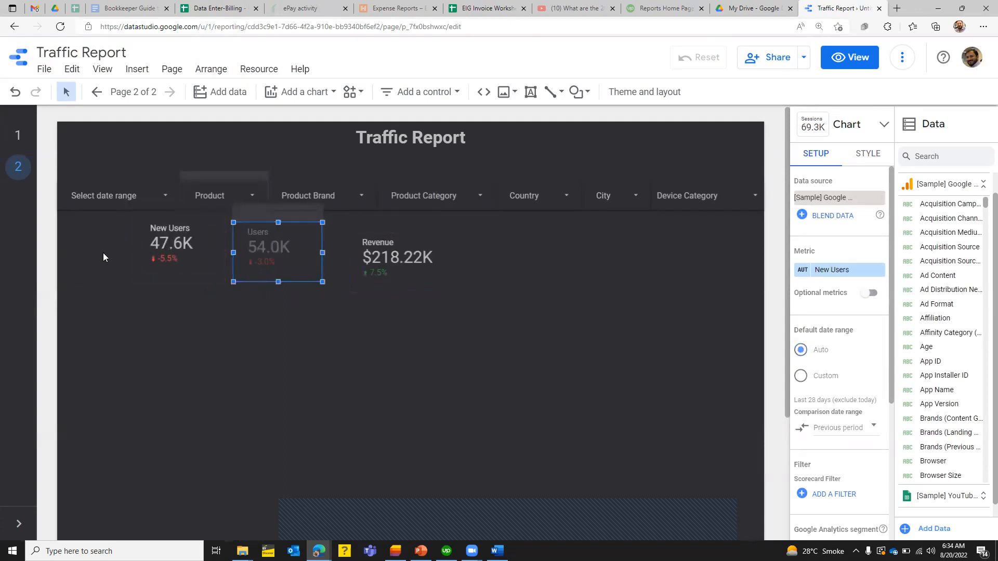
drag(310, 253, 127, 247)
click(199, 252)
drag(207, 252, 226, 262)
click(375, 247)
drag(404, 242, 314, 237)
click(427, 267)
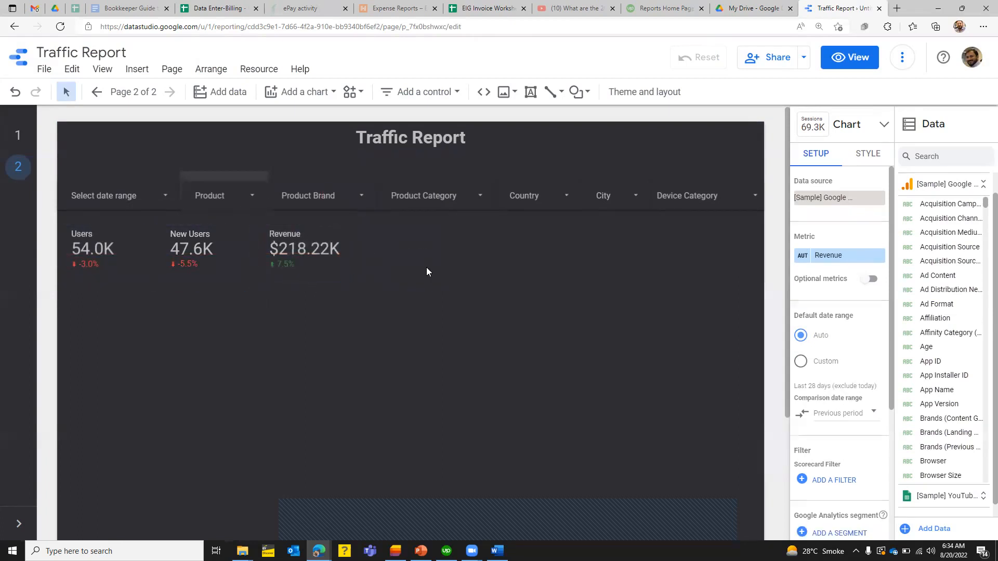
Place a copy of the Revenue scorecard to its right in the row and set the copy's metric to Unique Purchases.
drag(237, 239, 472, 241)
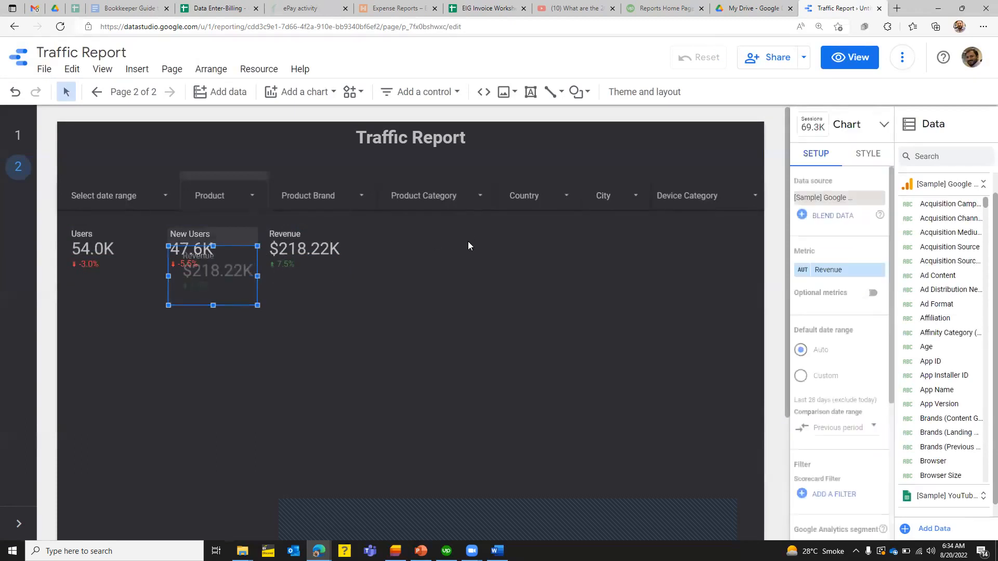
drag(232, 290, 413, 268)
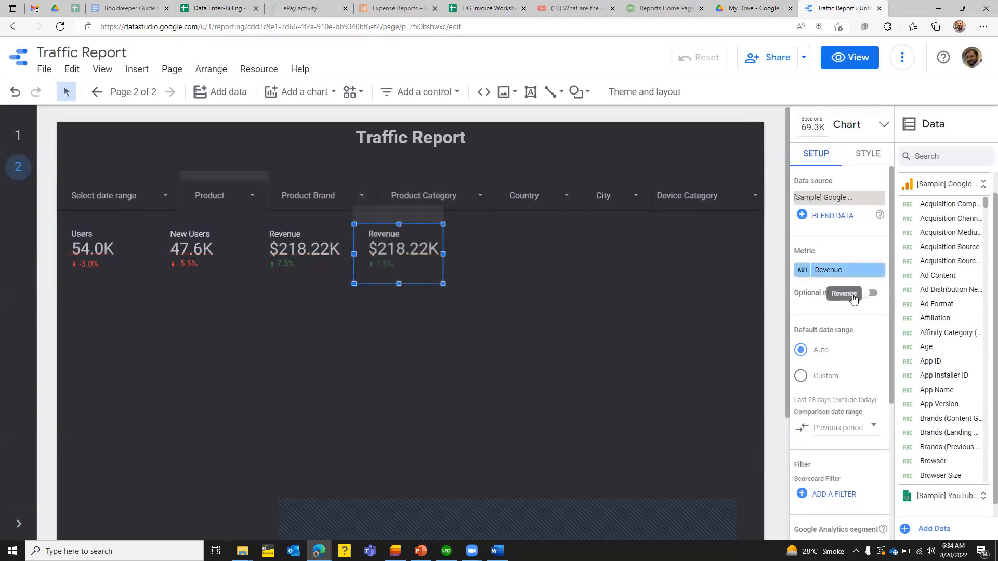
click(817, 275)
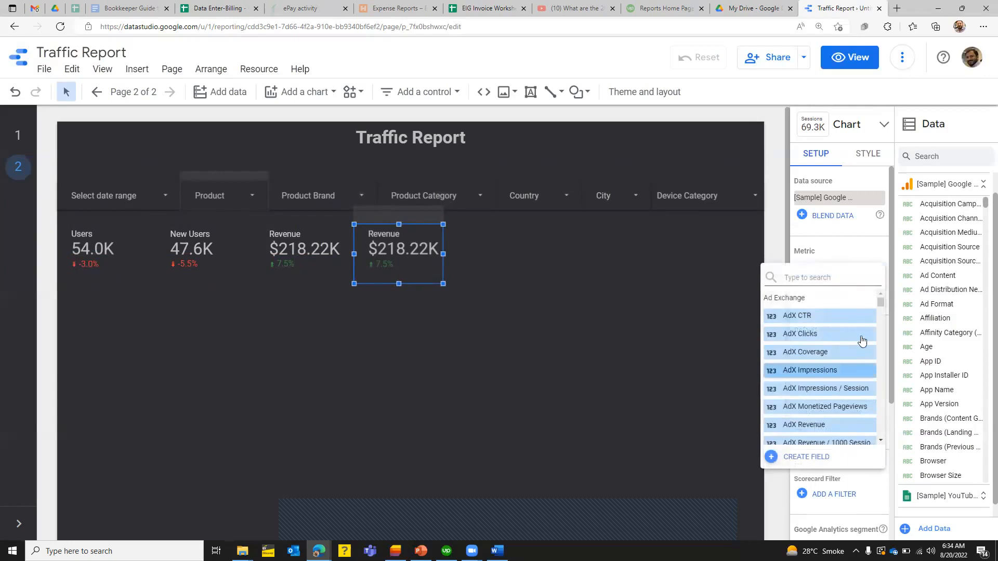
drag(882, 303, 877, 347)
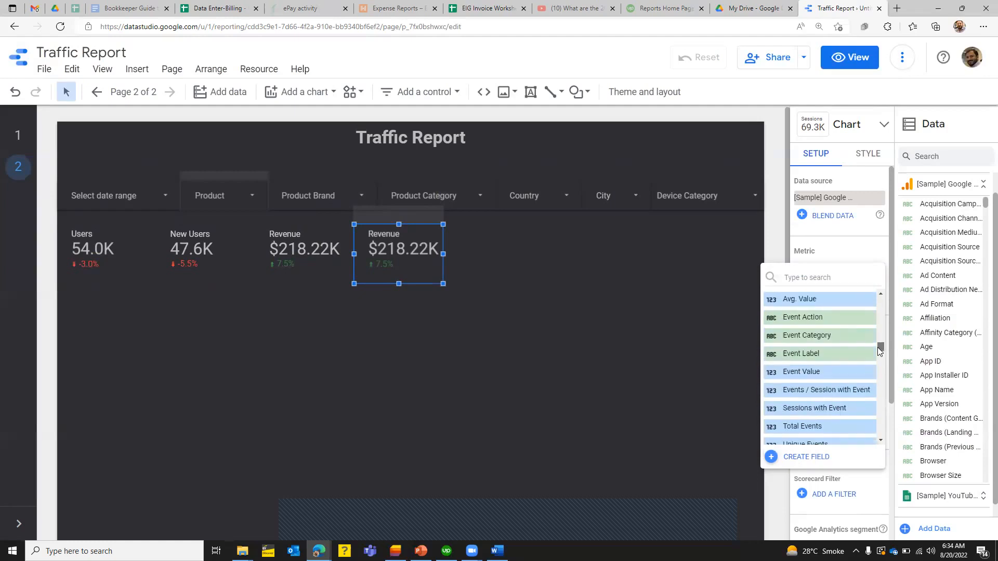
click(795, 280)
text(uni)
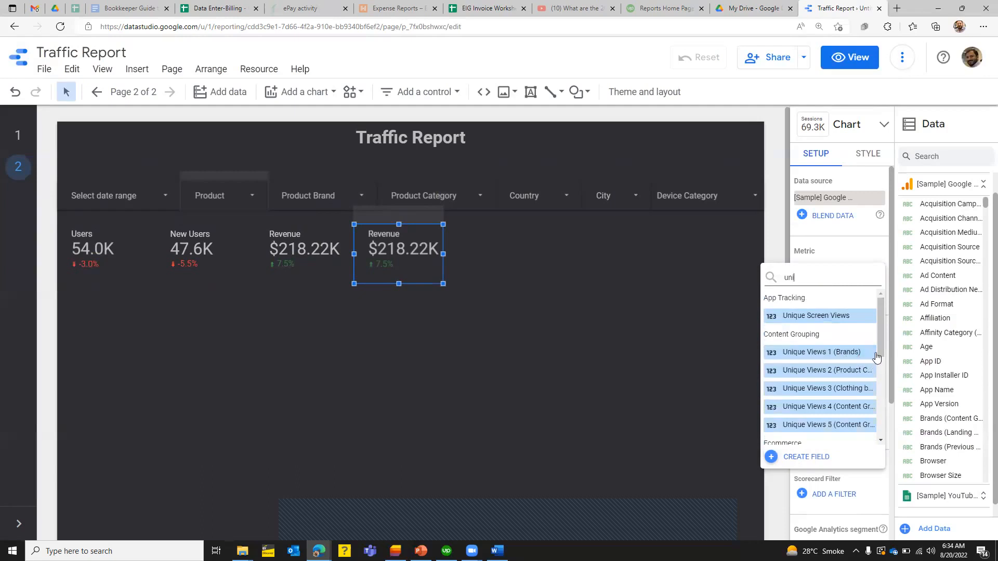
drag(884, 326, 894, 371)
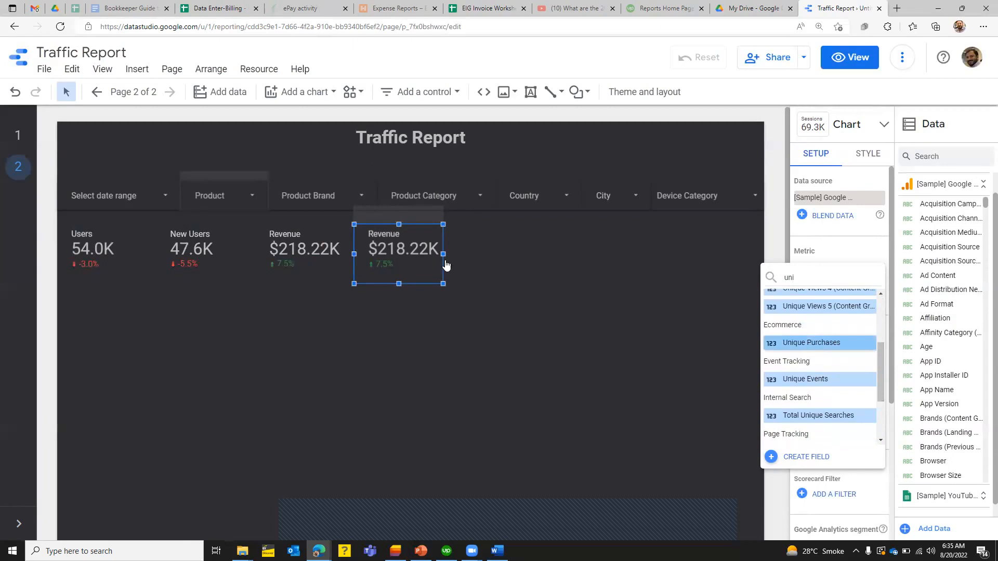
click(812, 343)
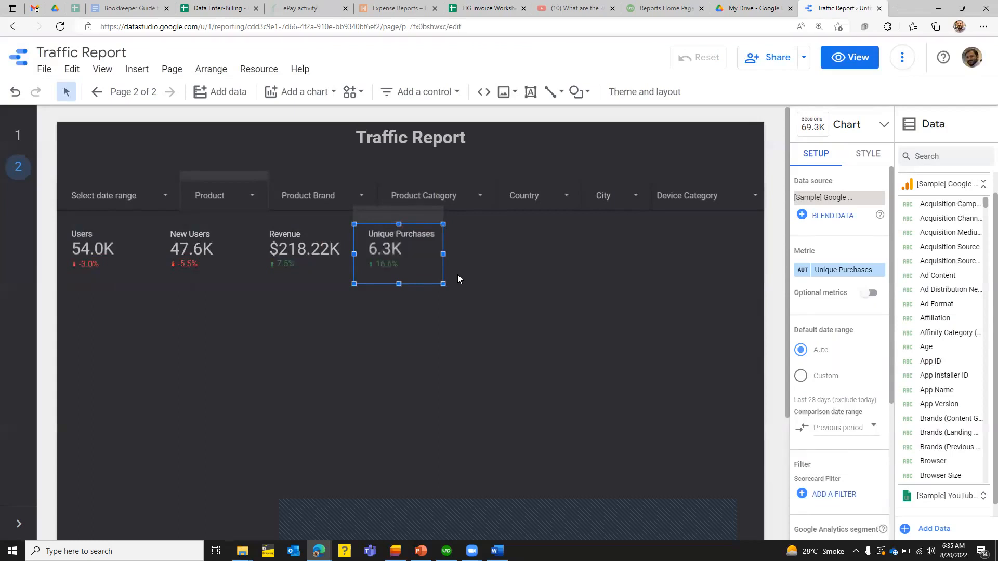
Paste a copy of the Revenue scorecard to the right of Unique Purchases and set the copy's metric to Quantity.
key(ctrl+v)
drag(238, 295, 508, 264)
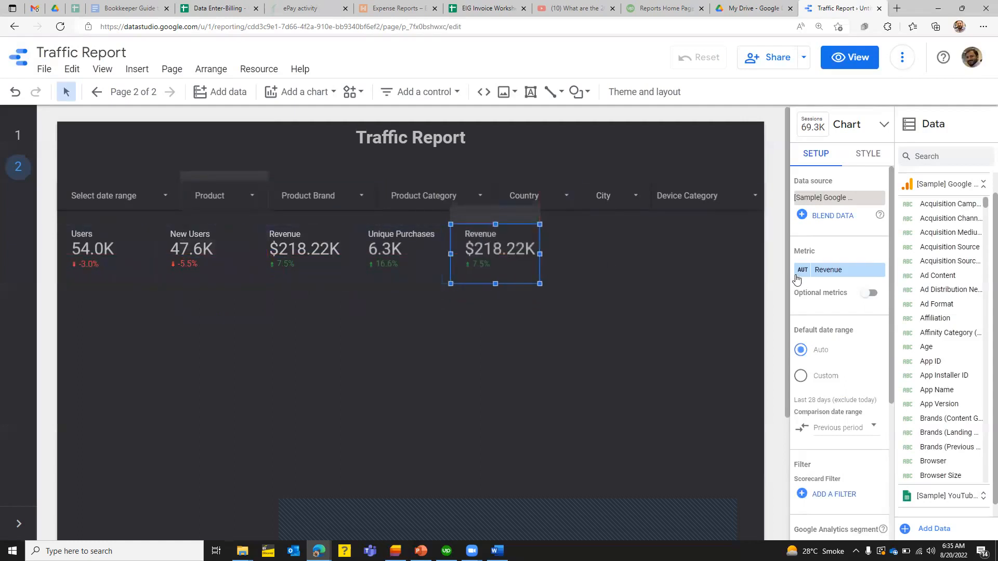
click(852, 272)
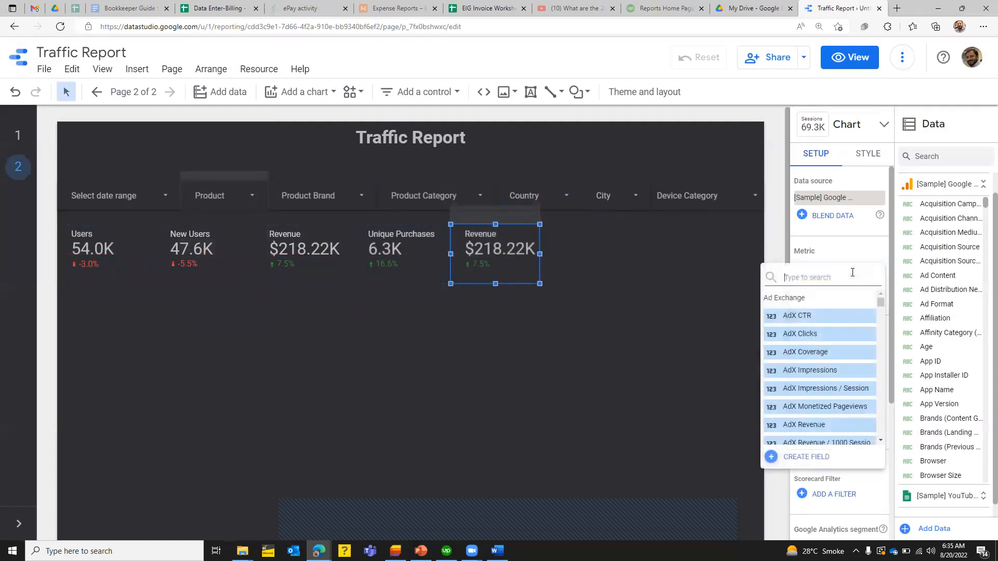
drag(882, 302, 881, 331)
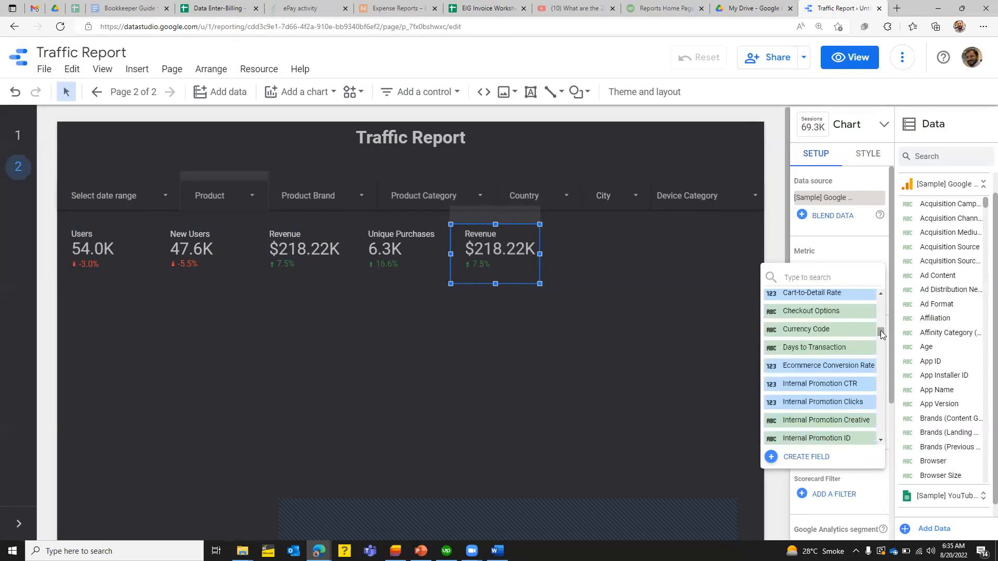
click(795, 281)
text(qu)
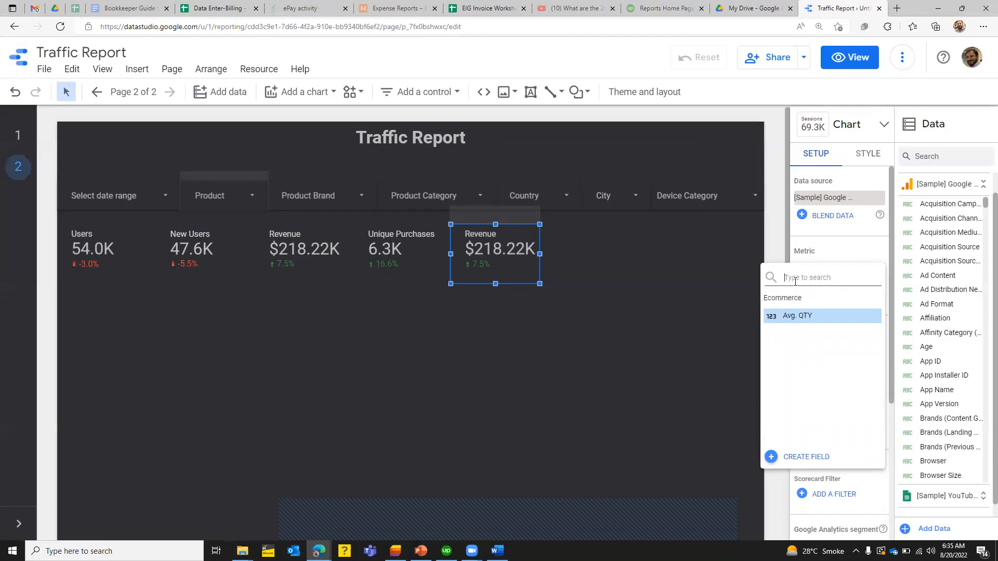
drag(881, 304, 880, 327)
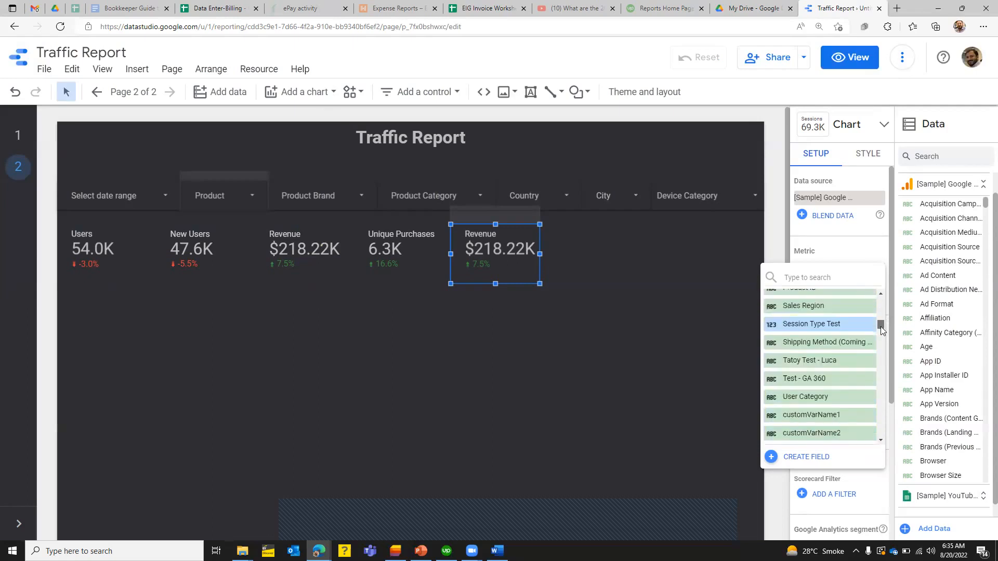
drag(880, 326, 882, 354)
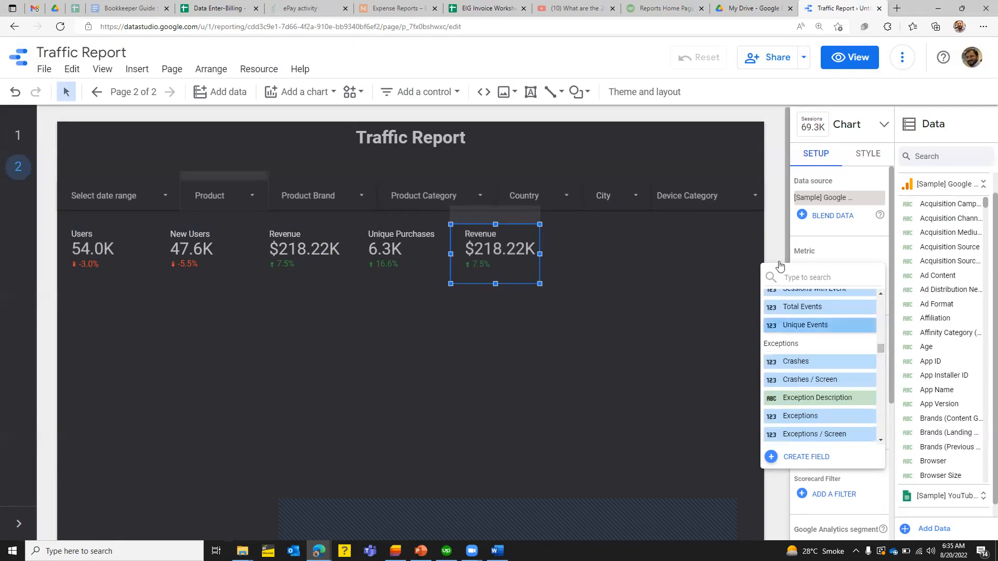
click(801, 278)
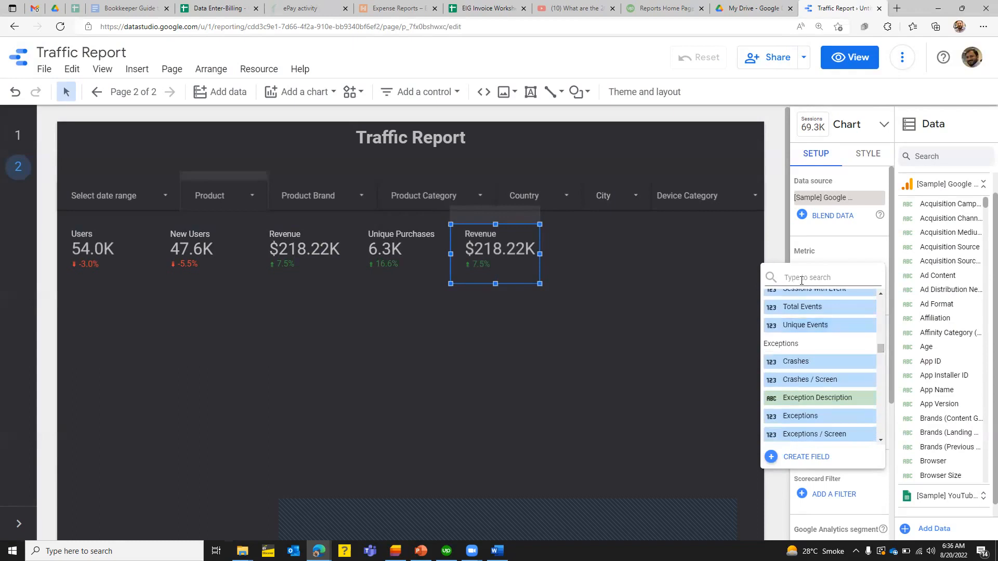
text(an)
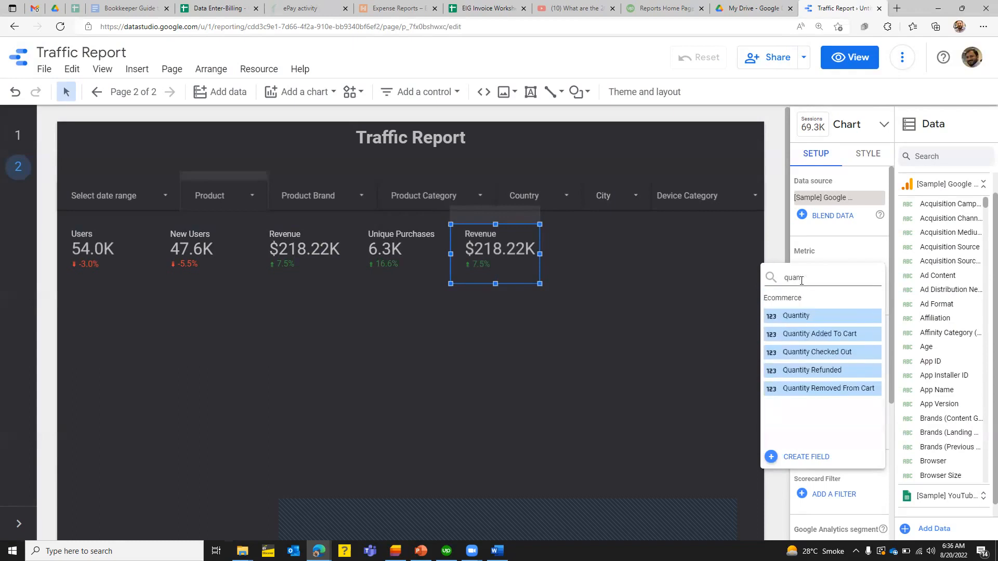
click(805, 318)
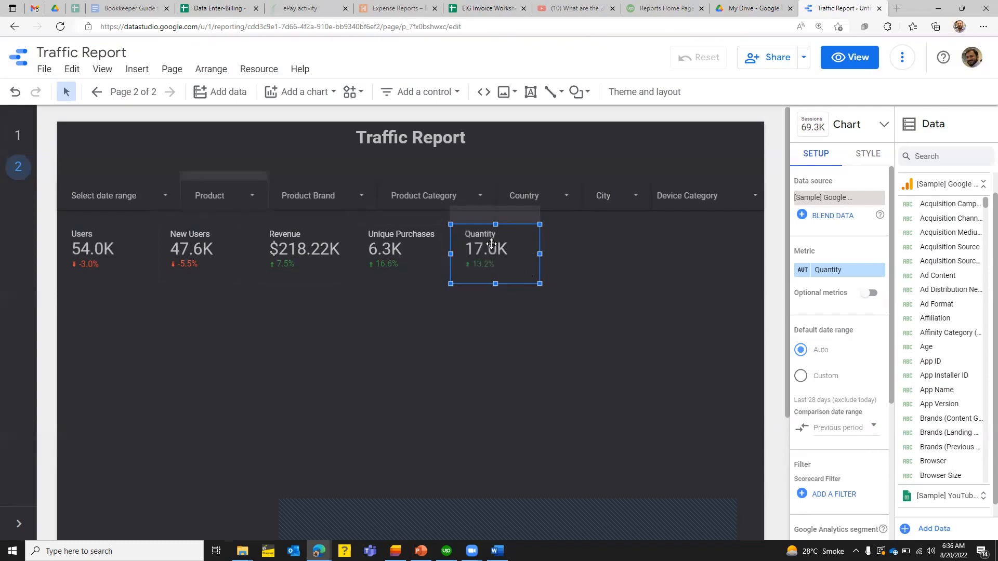
Move the Quantity scorecard to the page's right edge, then align all five scorecards to the middle and distribute them horizontally.
drag(491, 244, 715, 245)
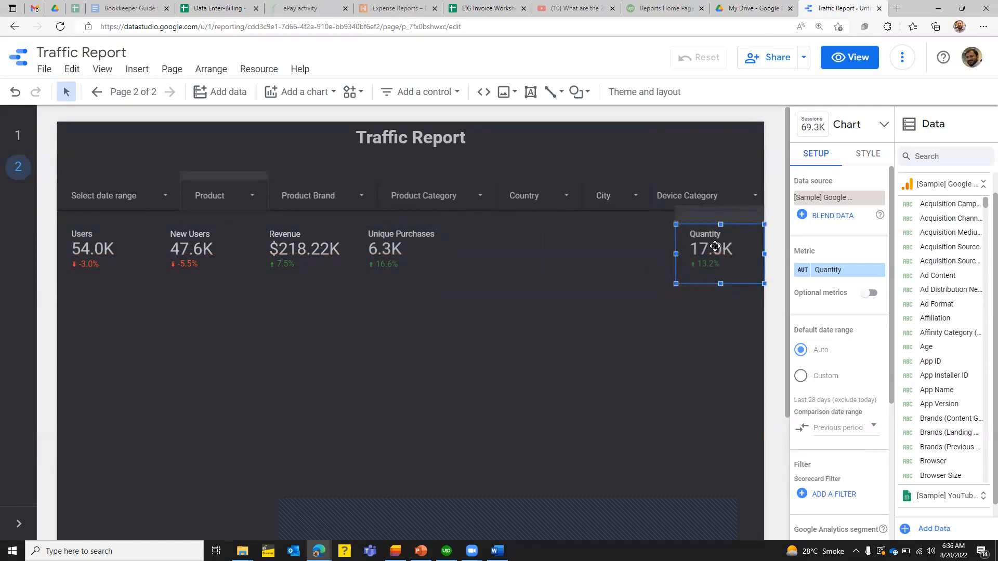
drag(45, 313, 776, 227)
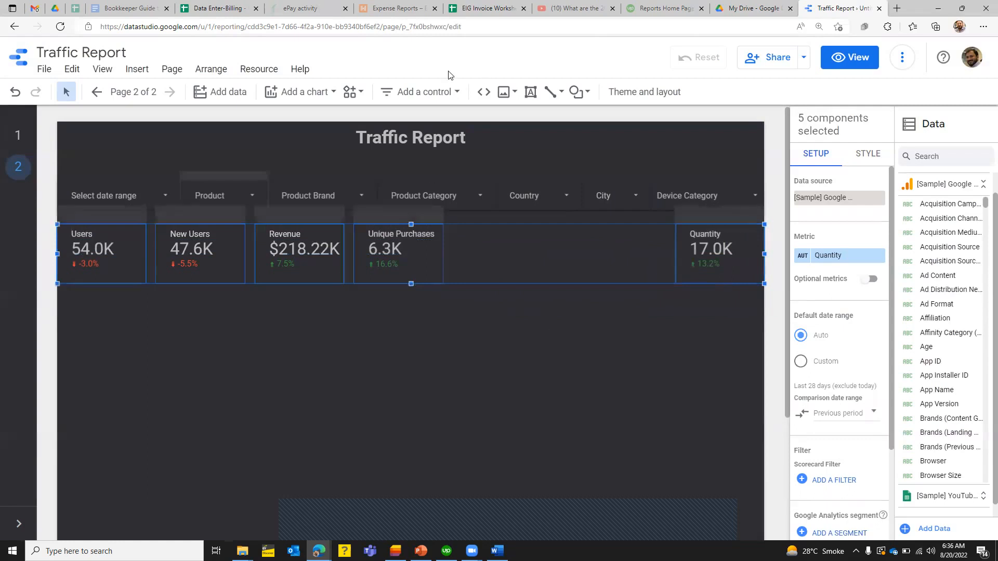
click(214, 70)
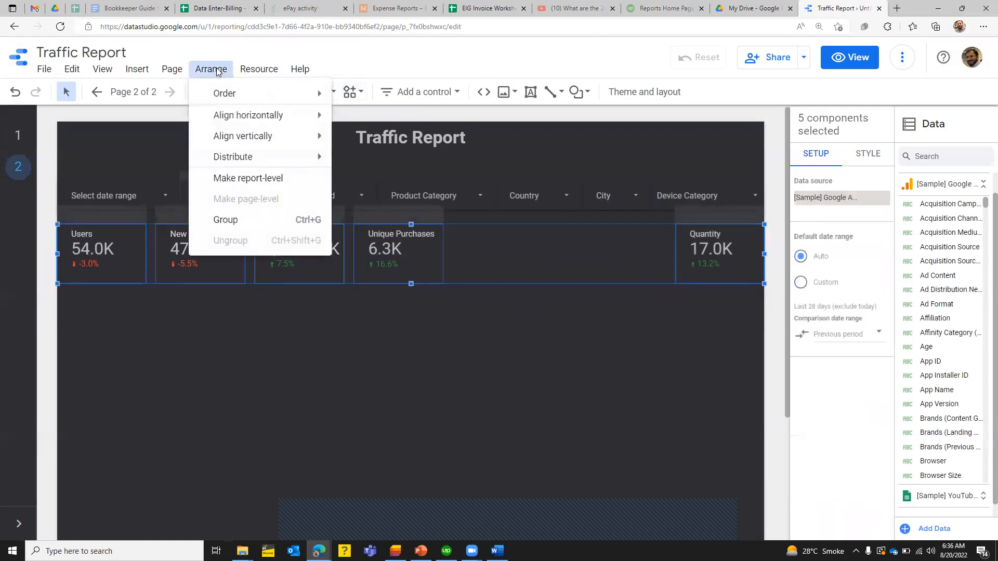
mouse_move(241, 138)
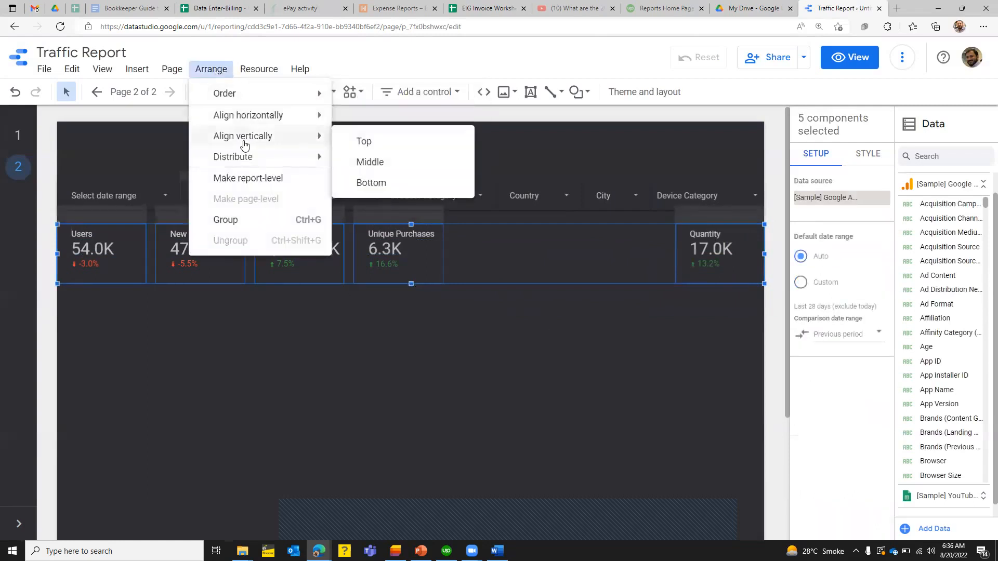
click(370, 162)
click(211, 69)
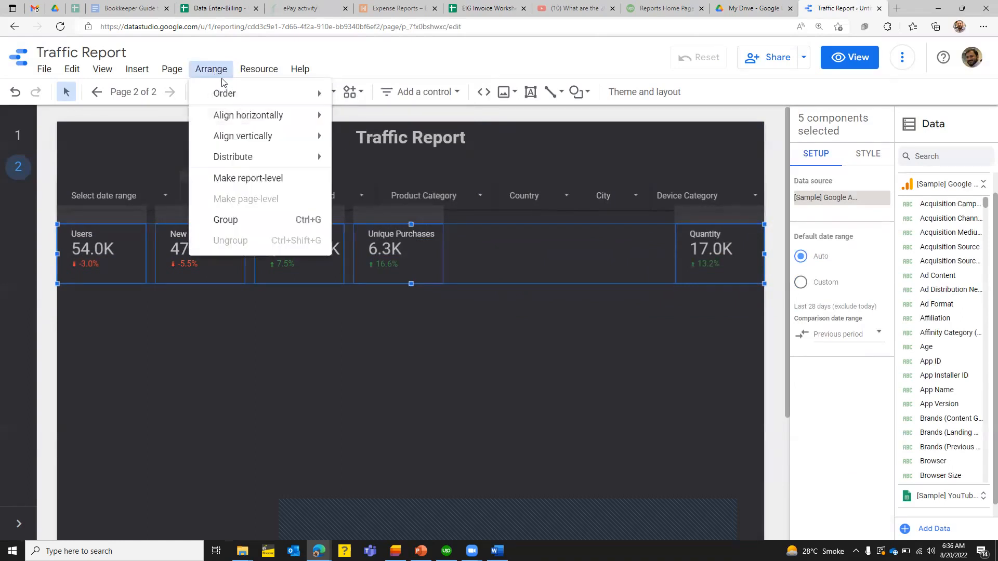
mouse_move(264, 157)
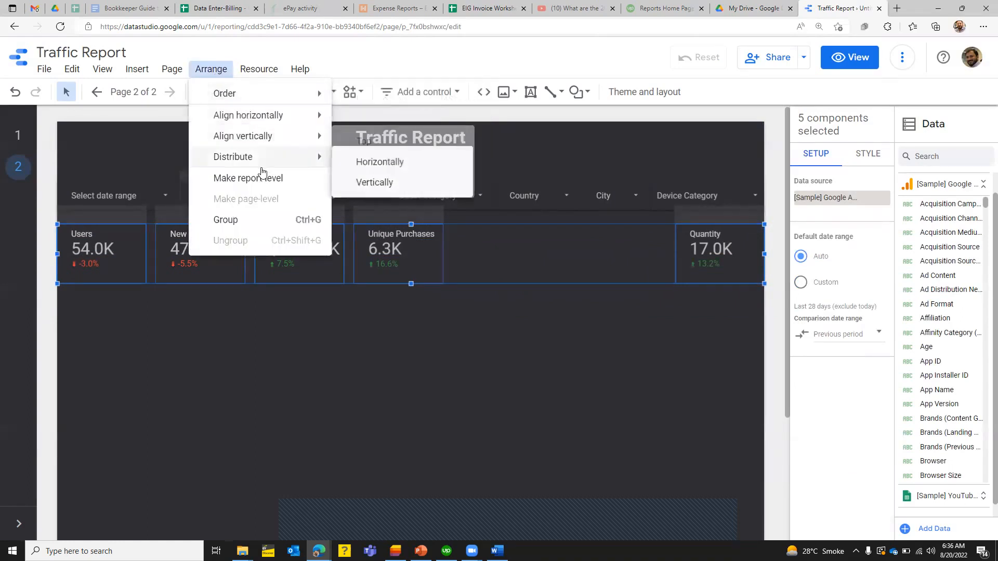
click(387, 166)
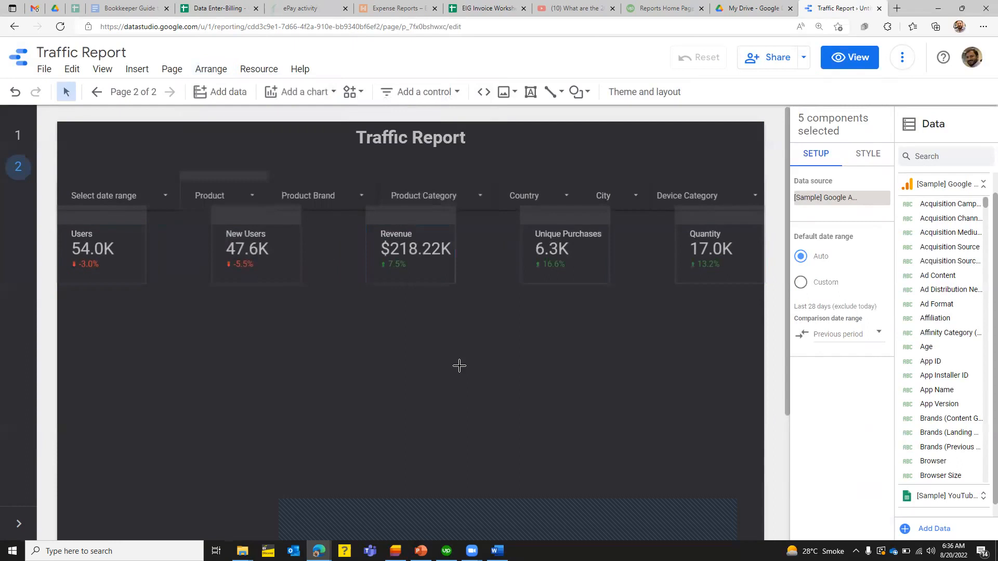
click(460, 366)
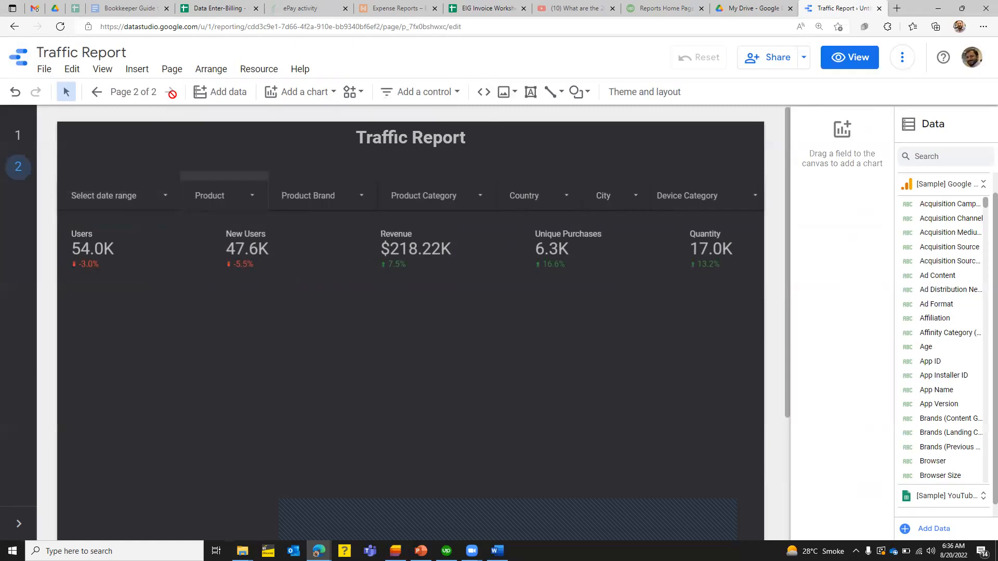
Insert a pie chart below the Users scorecard at the page's left edge and set its dimension to Gender.
click(137, 73)
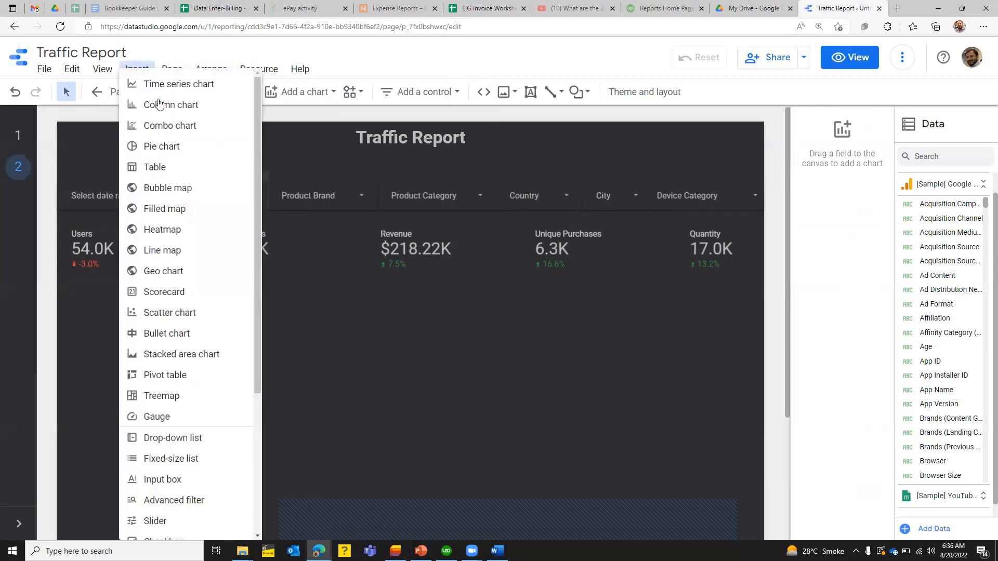
click(156, 146)
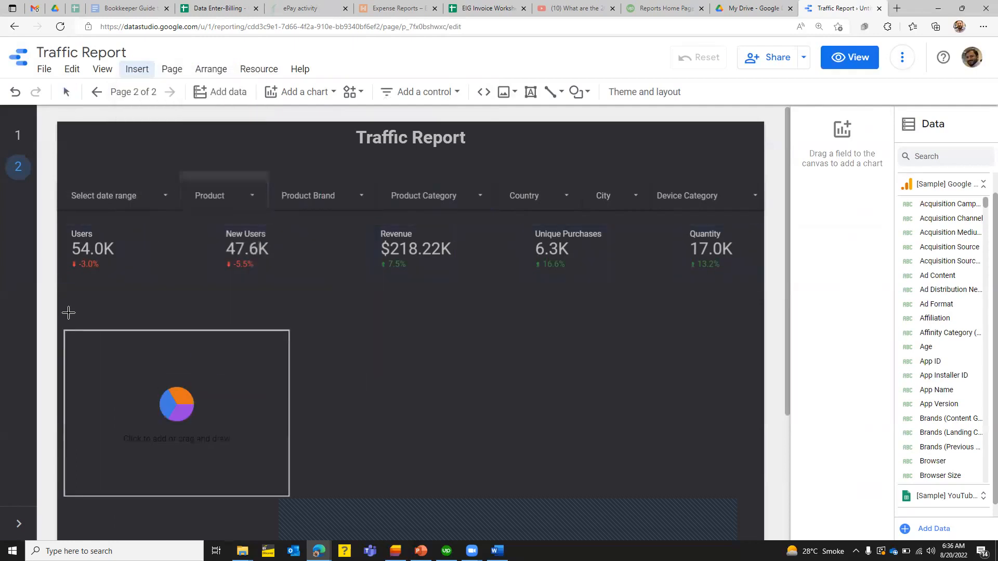
key(Escape)
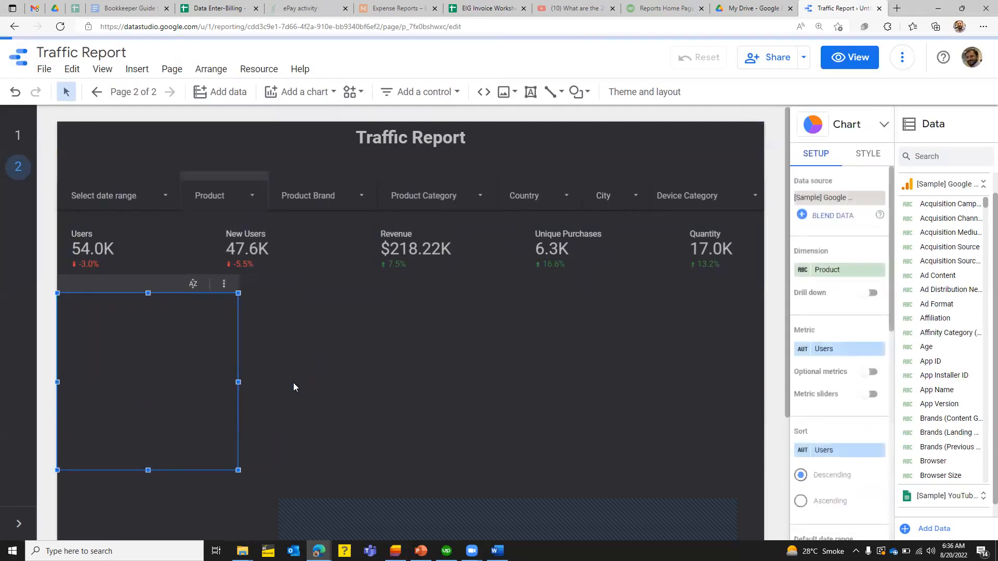
click(837, 269)
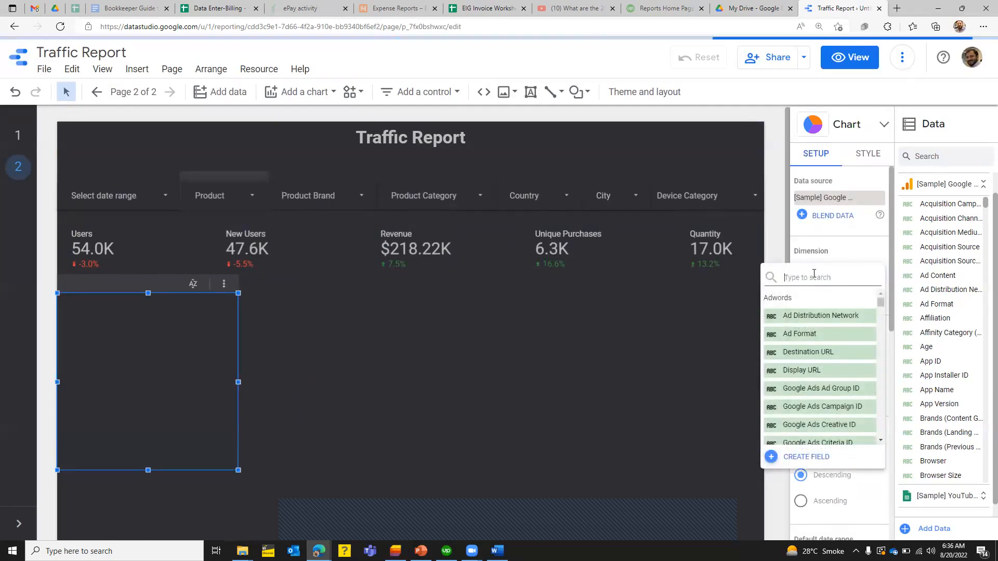
text(gende)
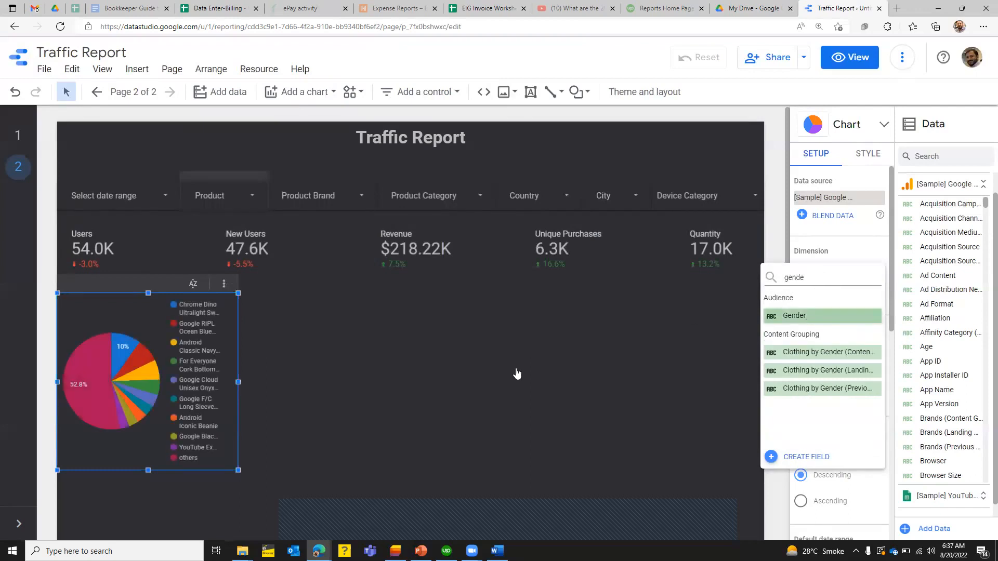
key(Return)
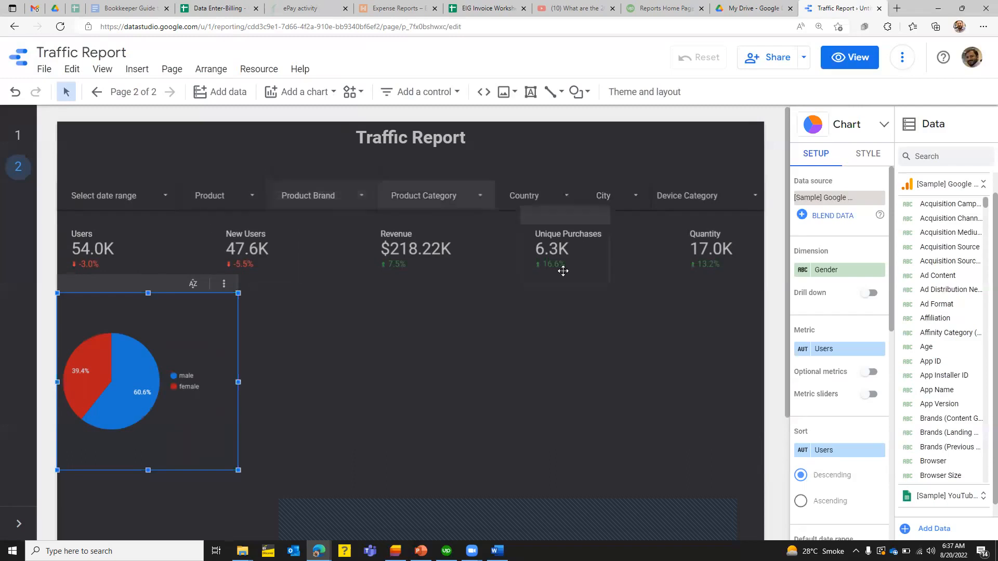
Fit the Gender pie chart closer beneath the scorecards with a reduced height and width, and convert it to a donut chart.
mouse_move(137, 461)
mouse_down()
mouse_move(150, 470)
mouse_move(136, 456)
mouse_up()
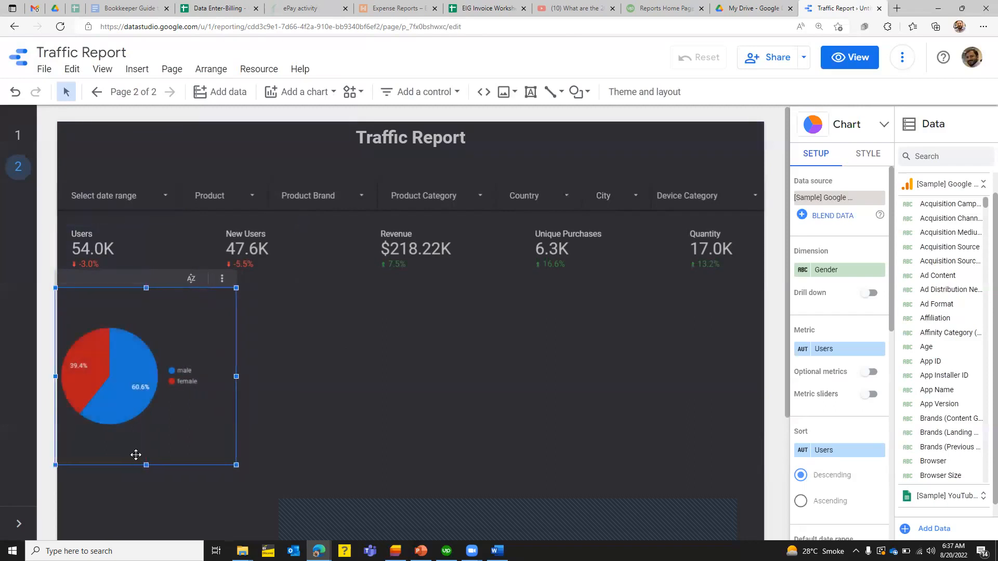
drag(136, 455, 149, 415)
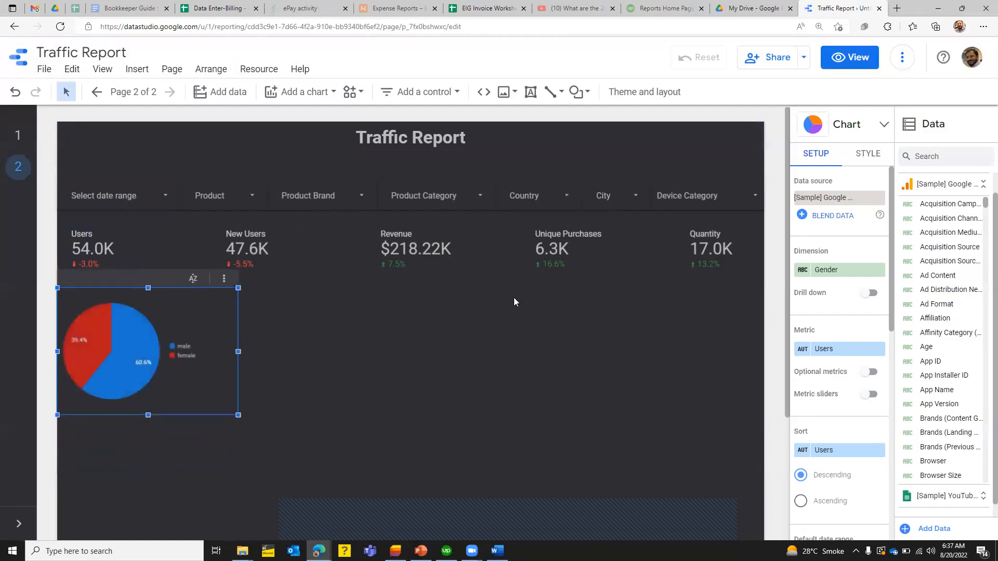
click(884, 124)
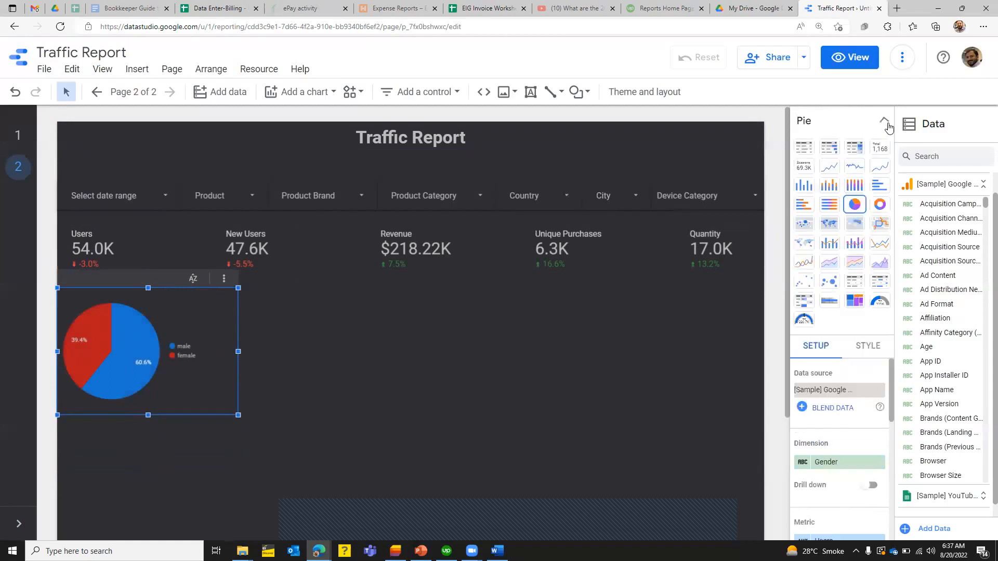
click(879, 205)
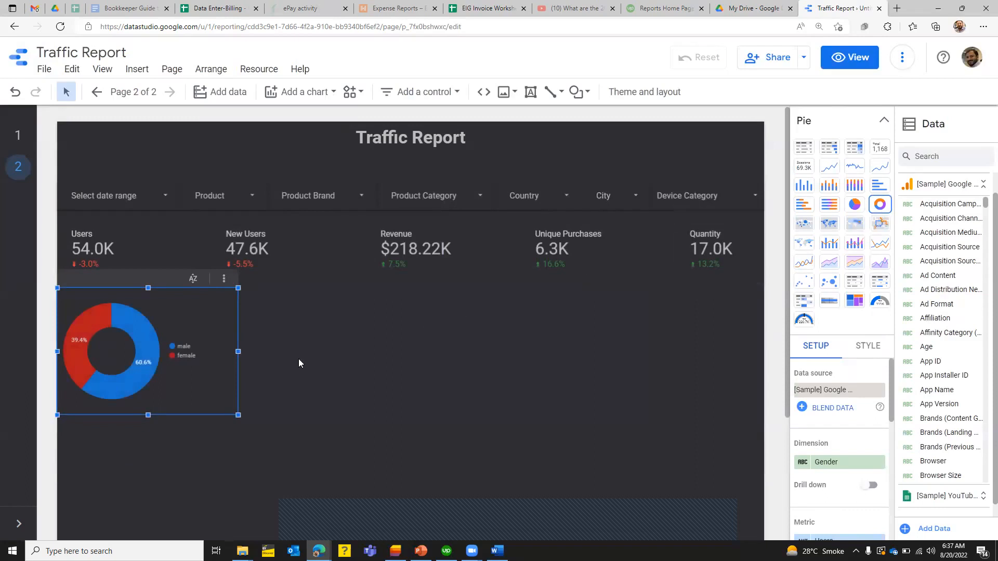
mouse_move(238, 352)
mouse_down()
mouse_move(206, 352)
mouse_move(229, 352)
mouse_up()
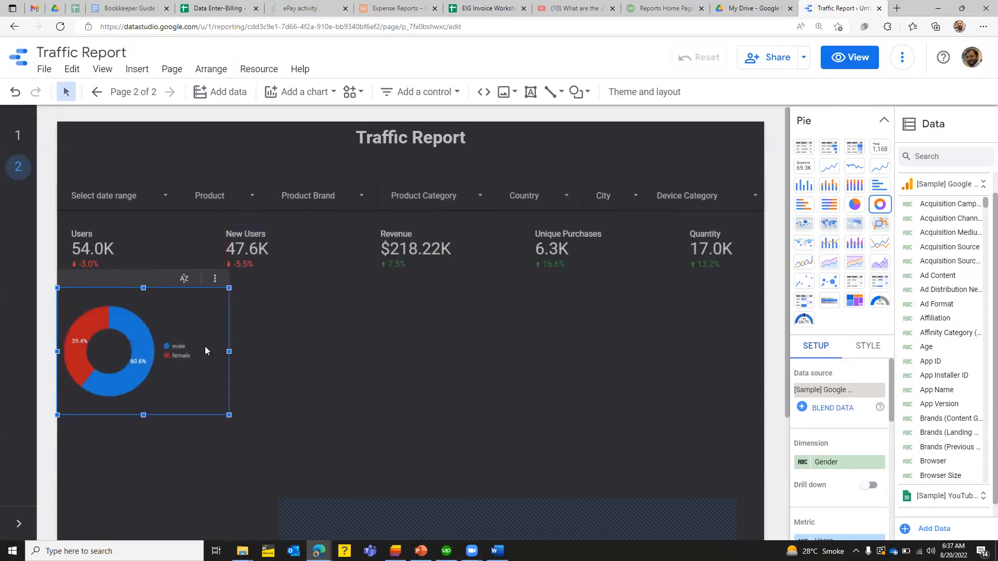
Place a copy of the Gender donut chart directly to its right and set the copy's dimension to Age.
drag(205, 347, 216, 358)
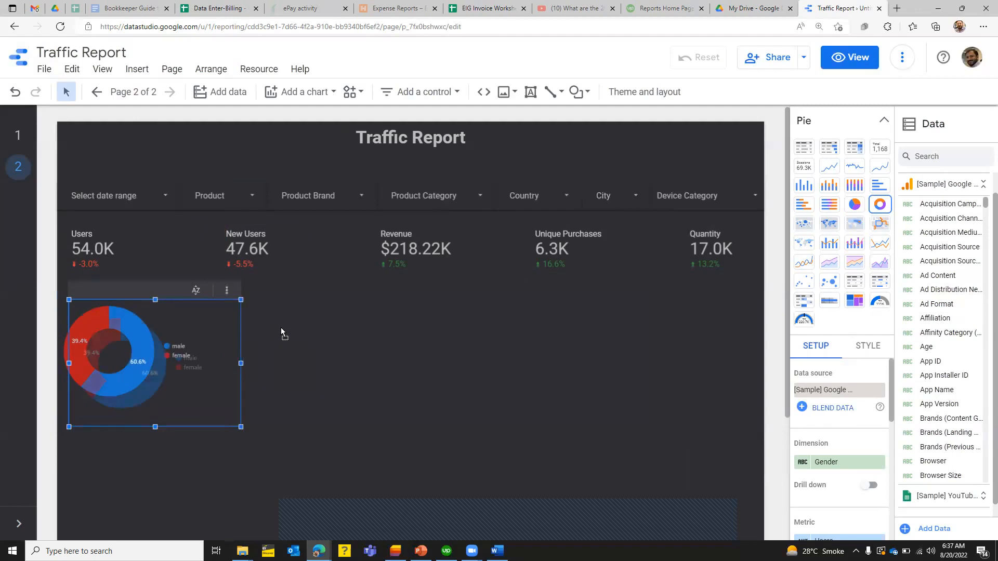
drag(300, 321, 358, 327)
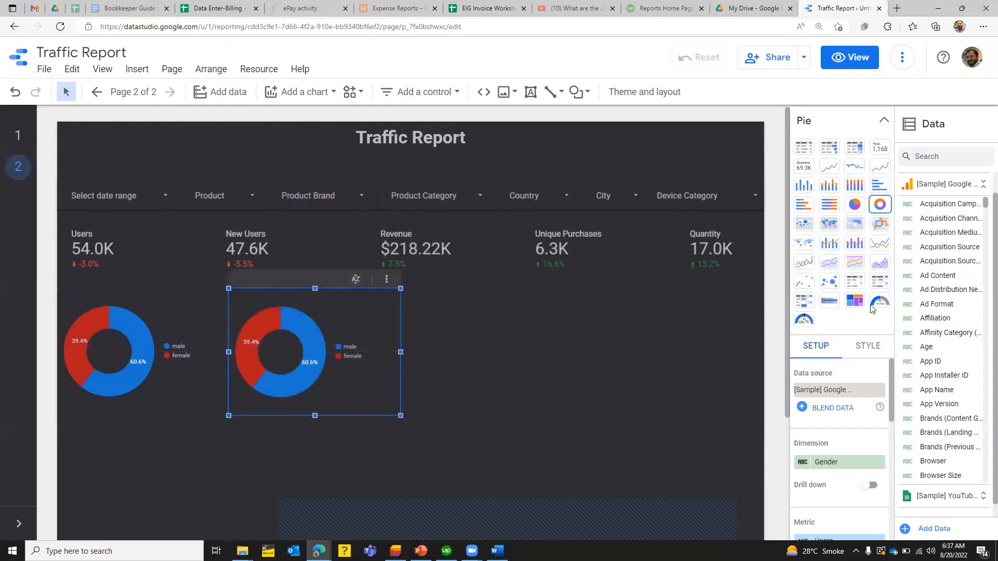
click(882, 121)
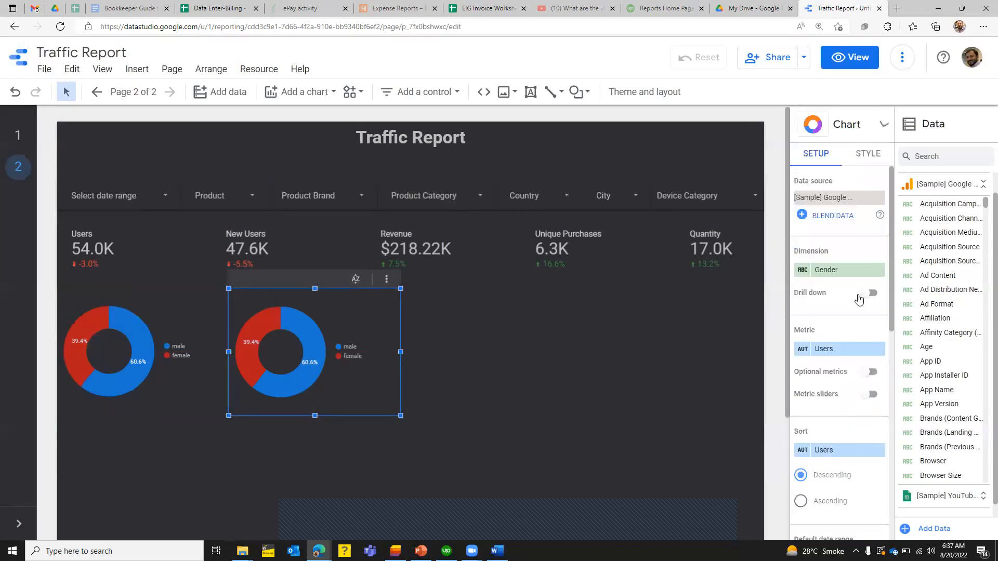
click(846, 271)
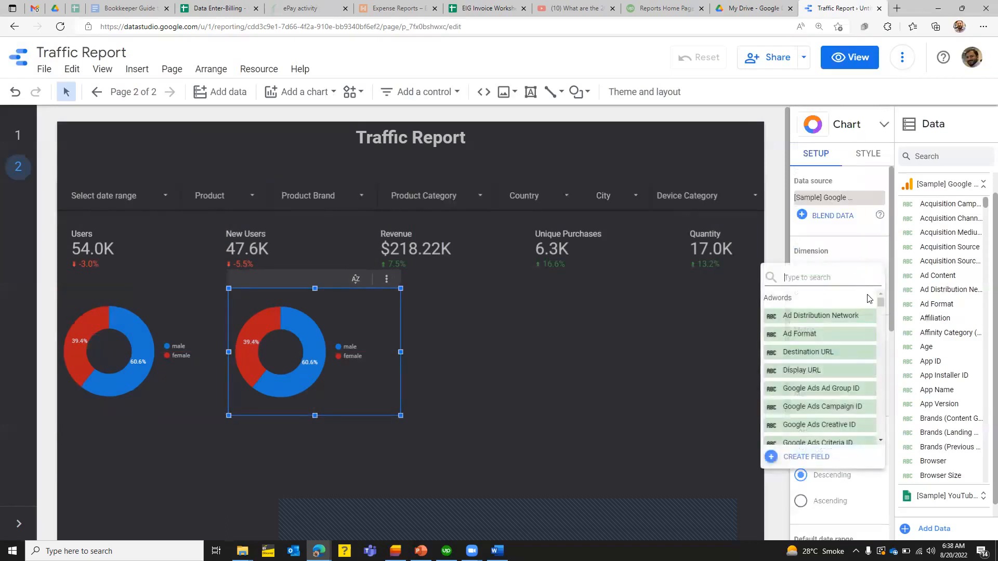
scroll(880, 320, down, 3)
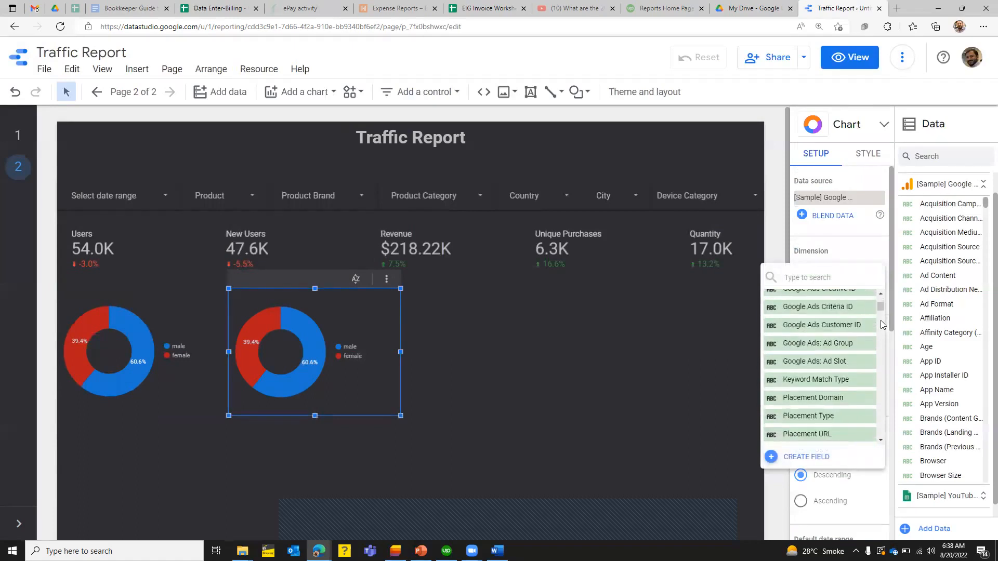
scroll(880, 320, down, 3)
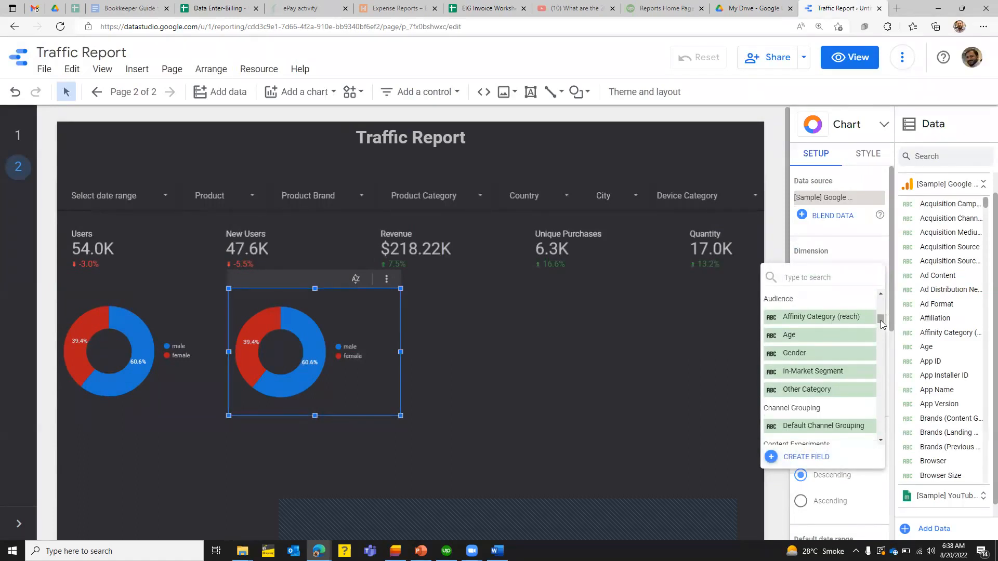
click(799, 337)
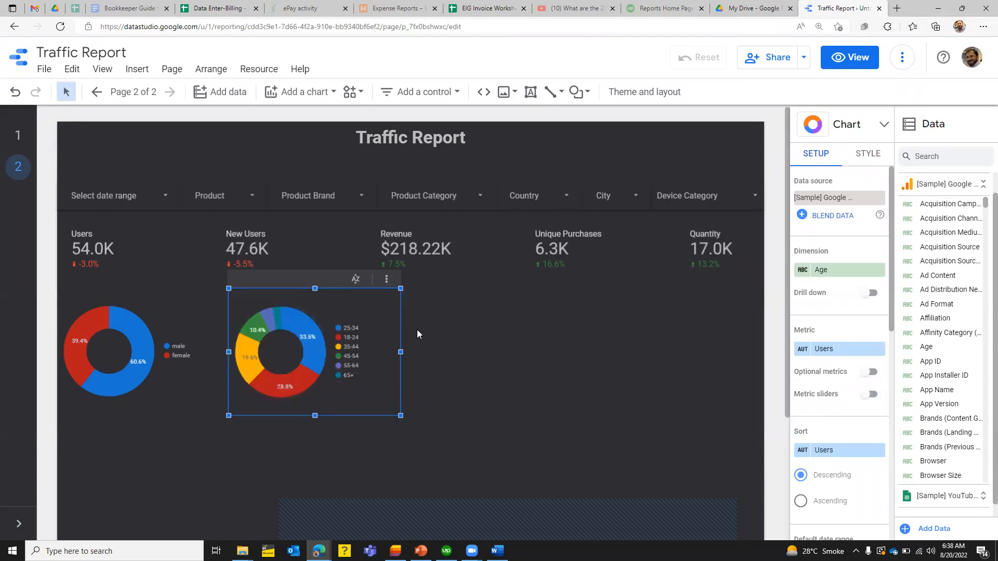
Place a copy of the Gender donut chart directly to the right of the Age donut and set its dimension to Browser.
mouse_move(307, 385)
drag(296, 378, 201, 372)
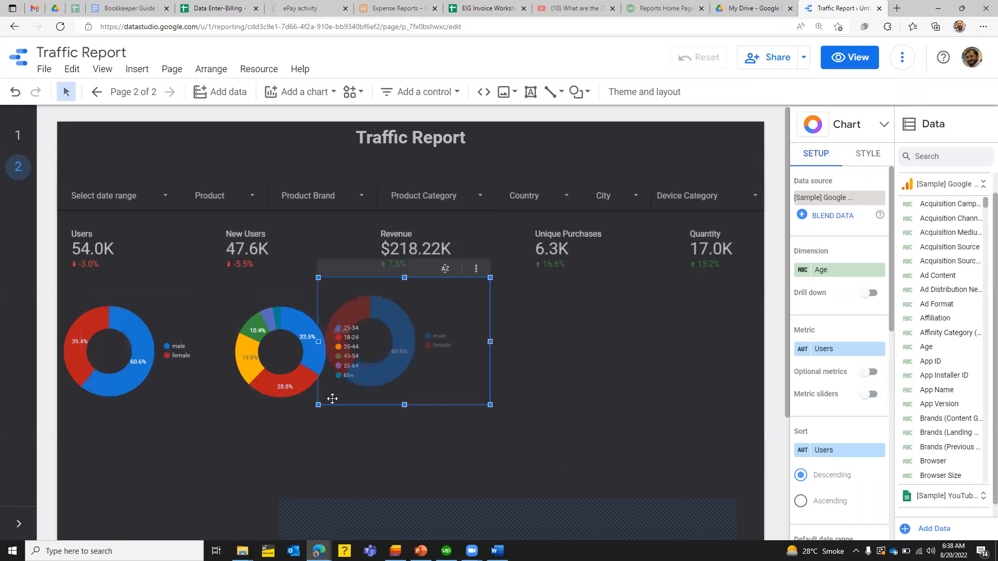
drag(426, 403, 507, 411)
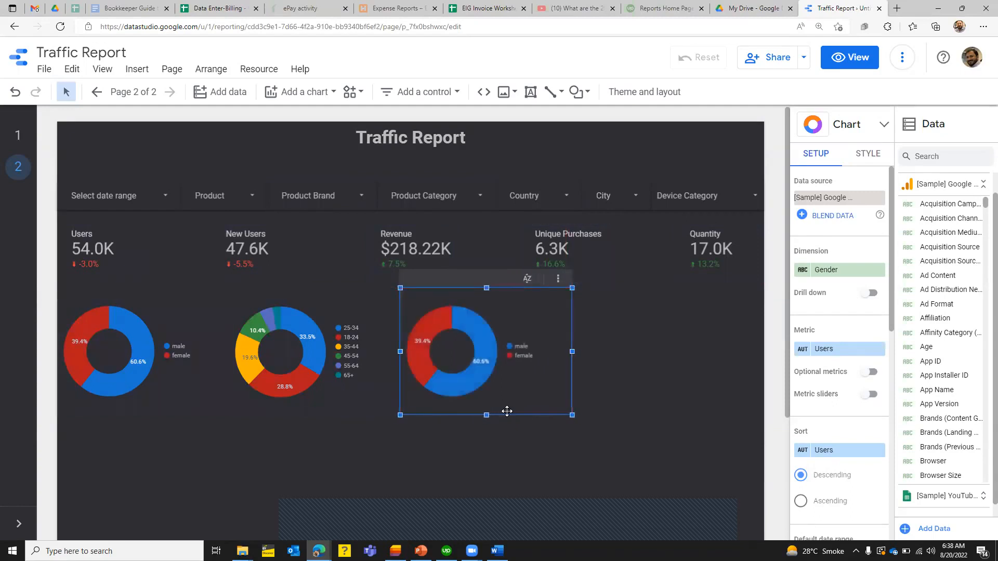
click(850, 271)
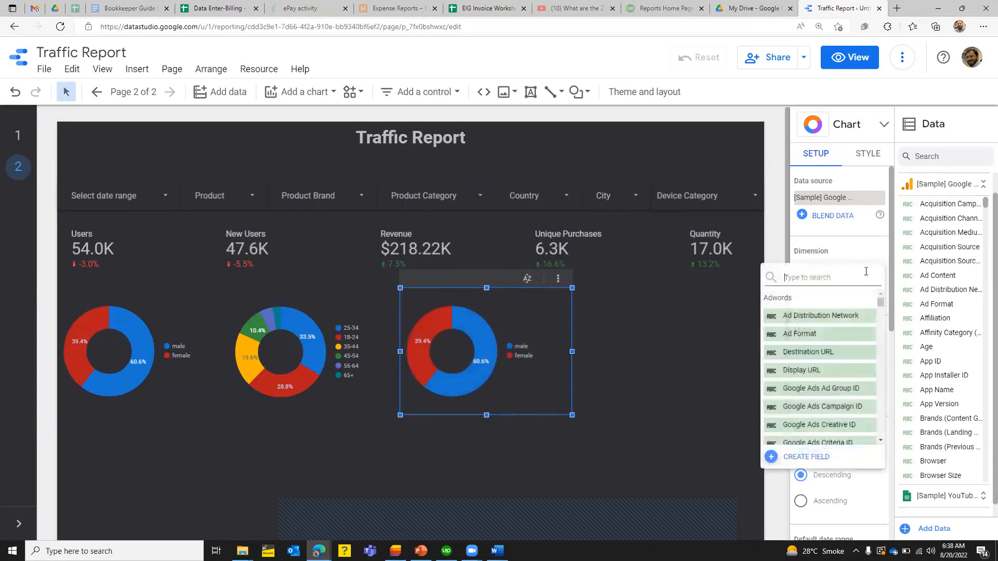
text(bro)
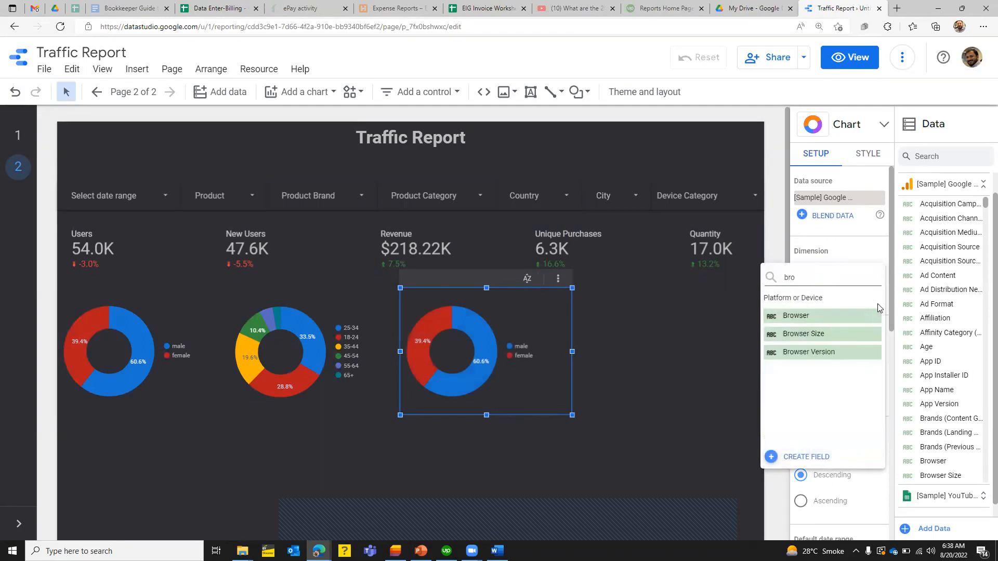
click(806, 317)
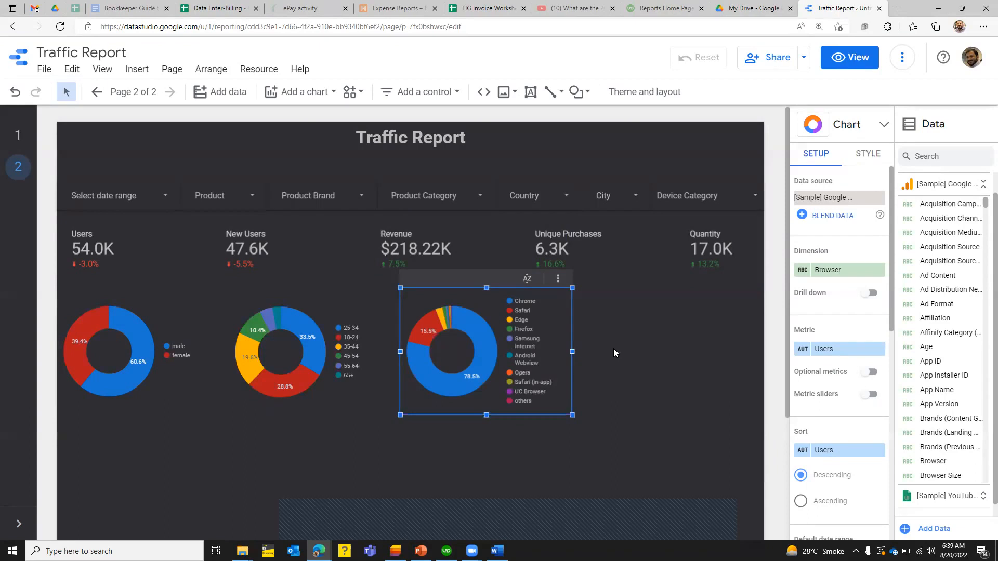
Place another copy of the Gender donut chart at the page's right edge beside the Browser donut and set its dimension to Operating System.
key(ctrl+v)
drag(226, 424, 728, 387)
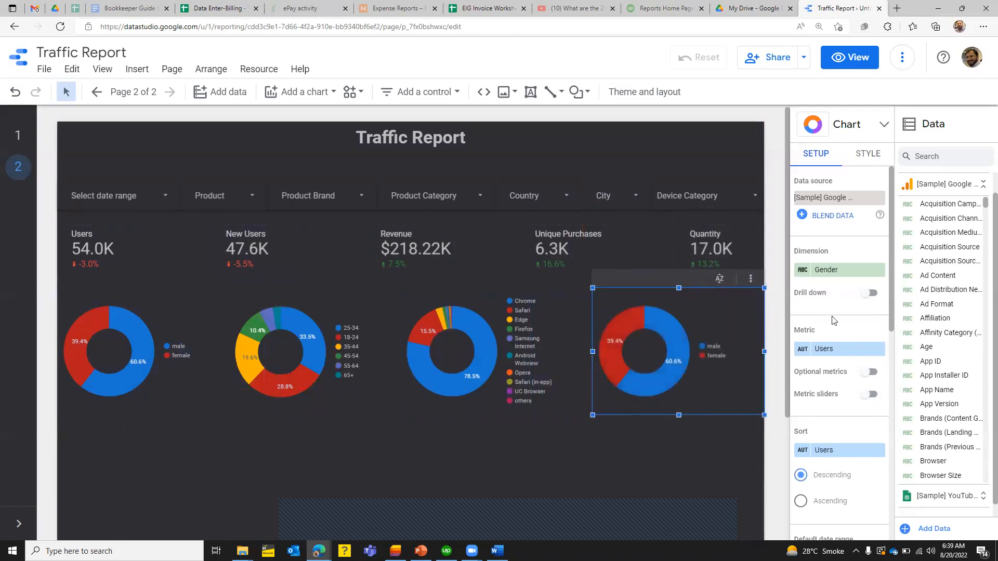
click(842, 270)
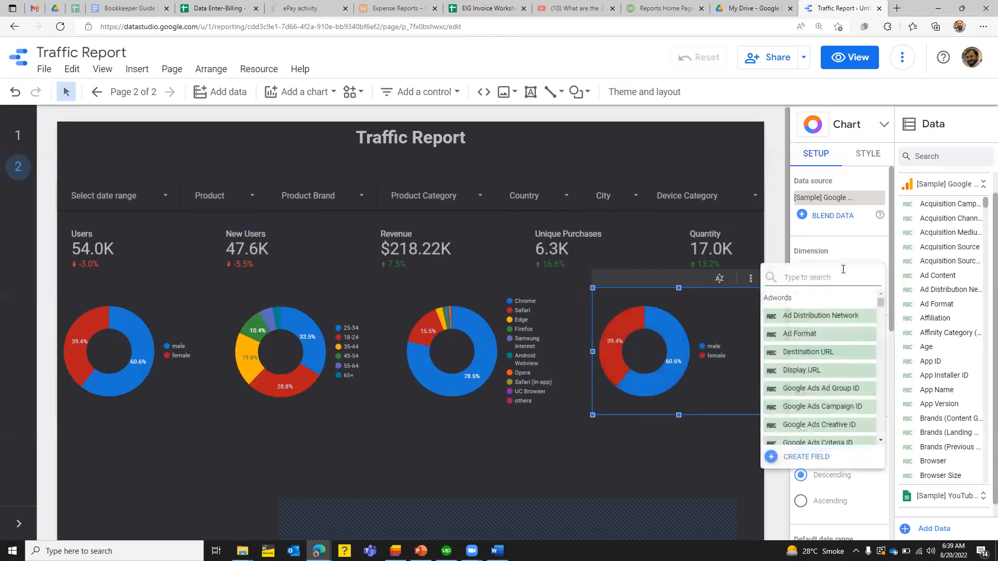
scroll(882, 330, down, 3)
scroll(884, 331, down, 2)
scroll(881, 410, down, 4)
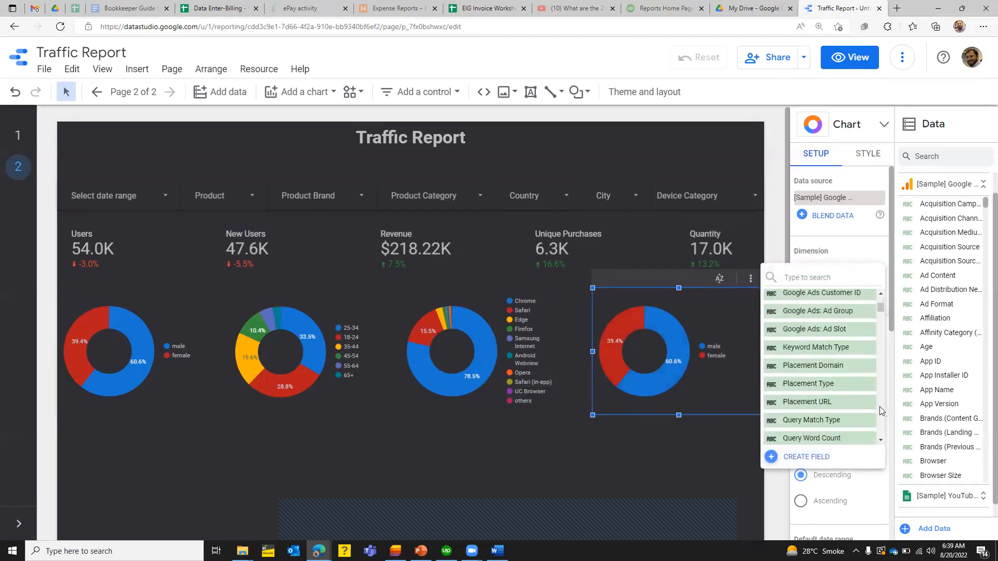
scroll(879, 406, down, 4)
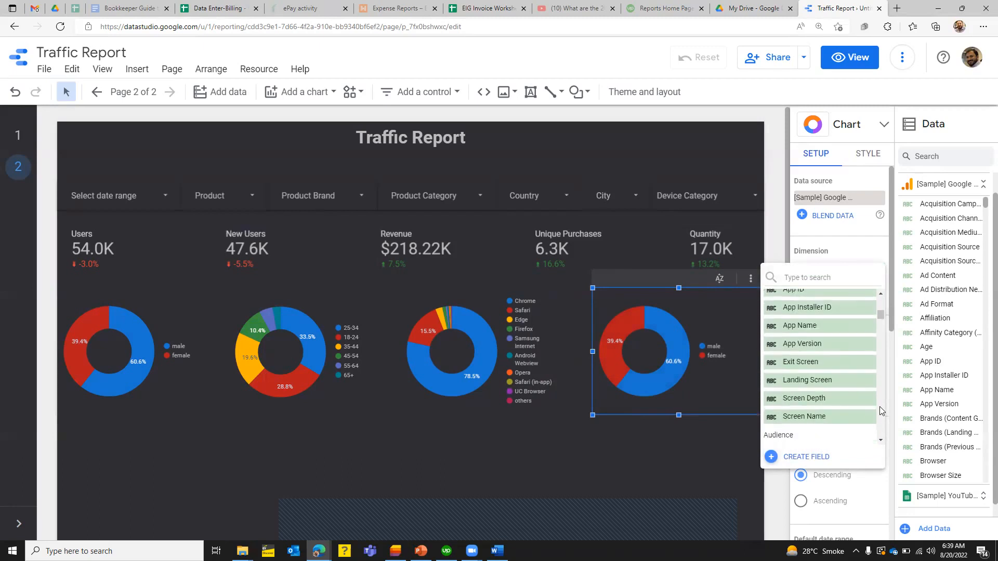
scroll(879, 407, down, 4)
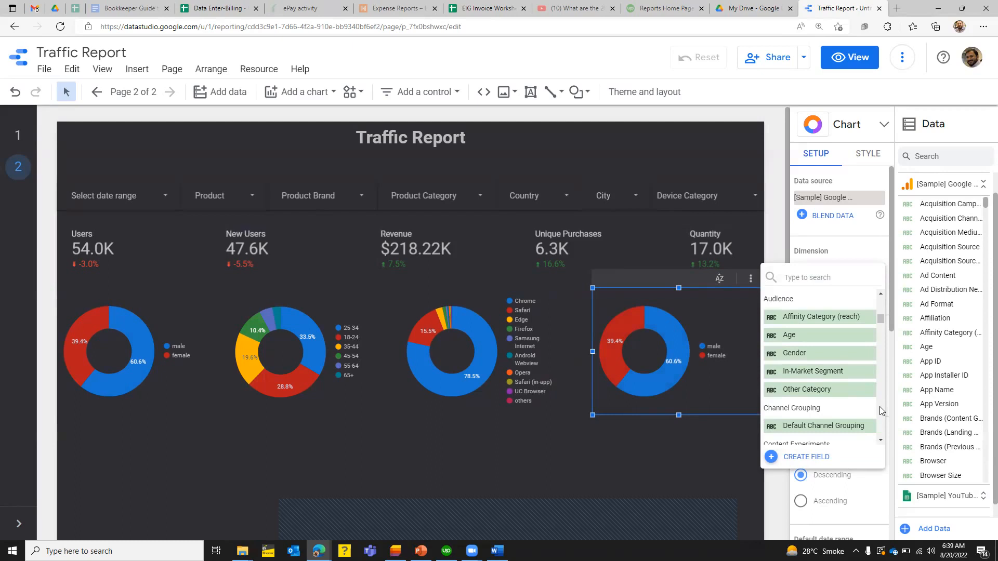
scroll(879, 406, down, 4)
scroll(879, 407, down, 12)
scroll(880, 406, down, 4)
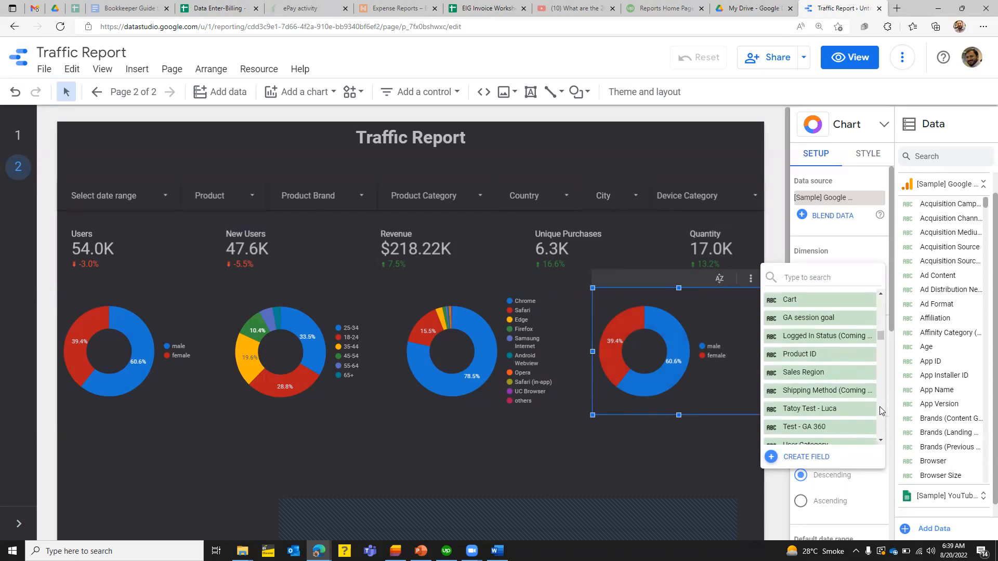
scroll(880, 407, down, 6)
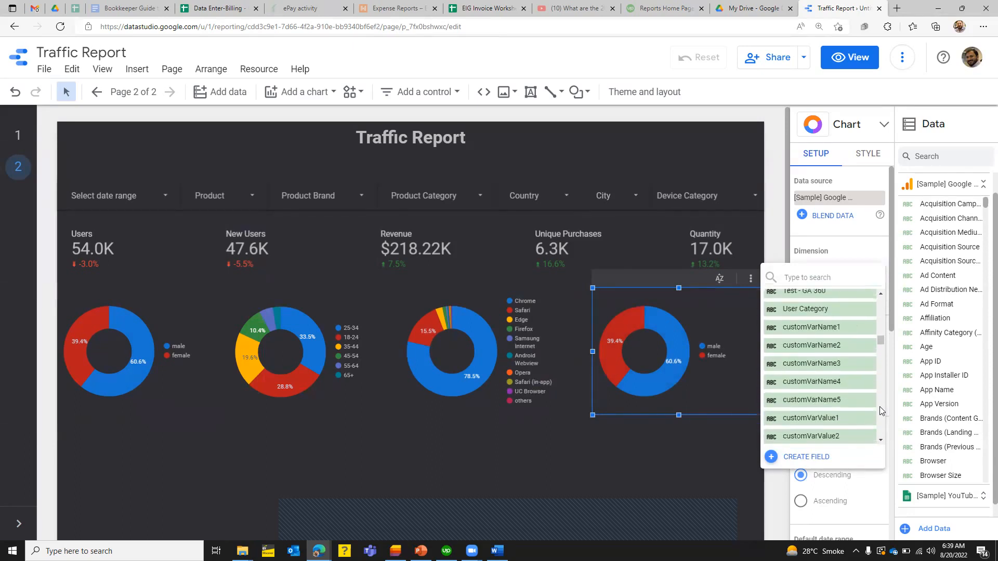
scroll(879, 406, down, 3)
scroll(880, 406, down, 3)
scroll(880, 407, down, 3)
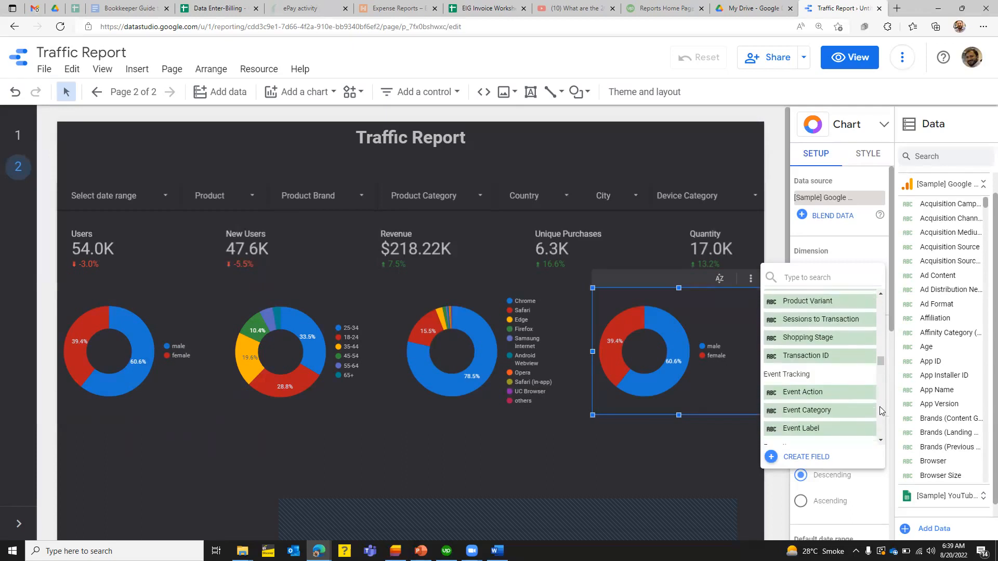
scroll(879, 407, down, 5)
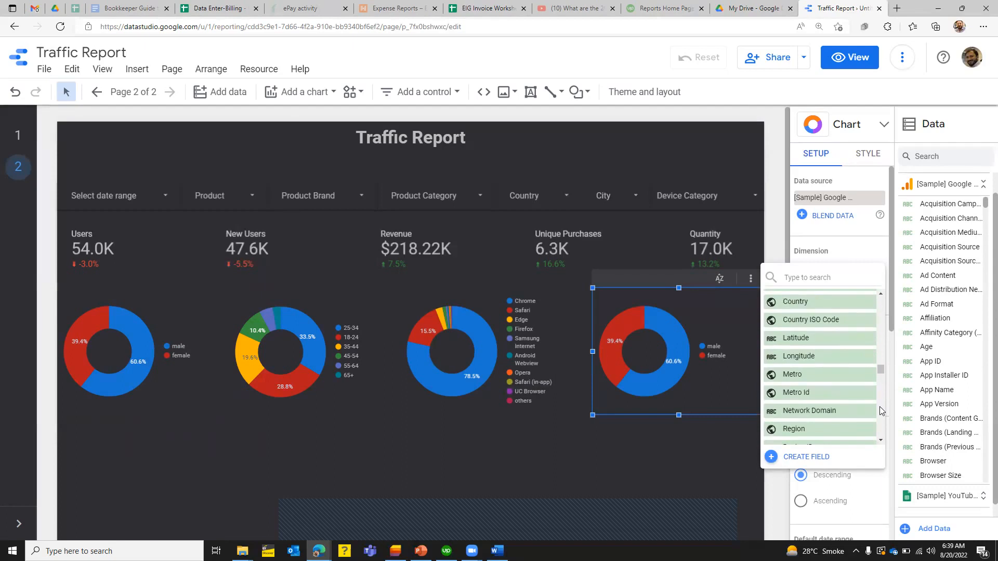
scroll(880, 410, down, 3)
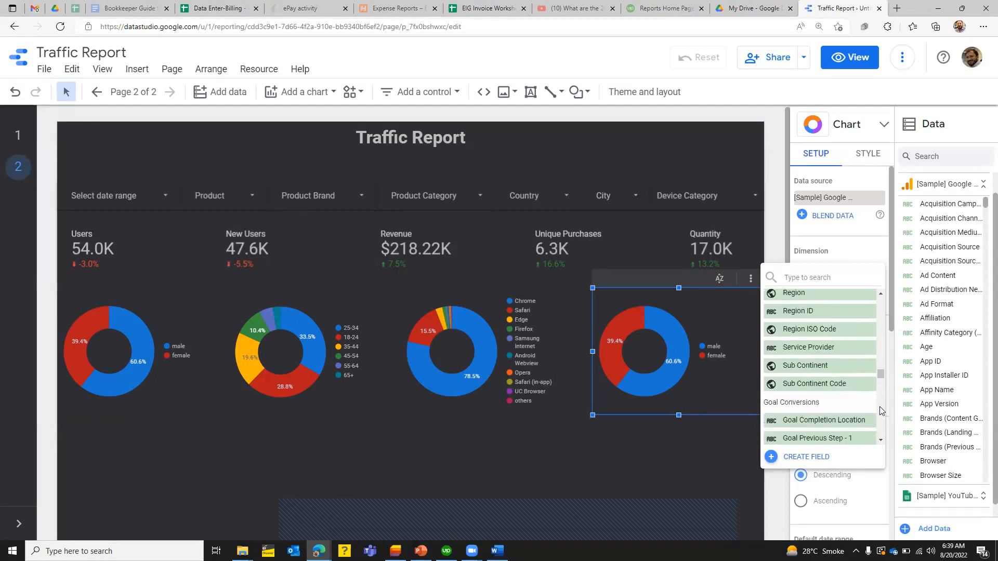
scroll(880, 407, down, 3)
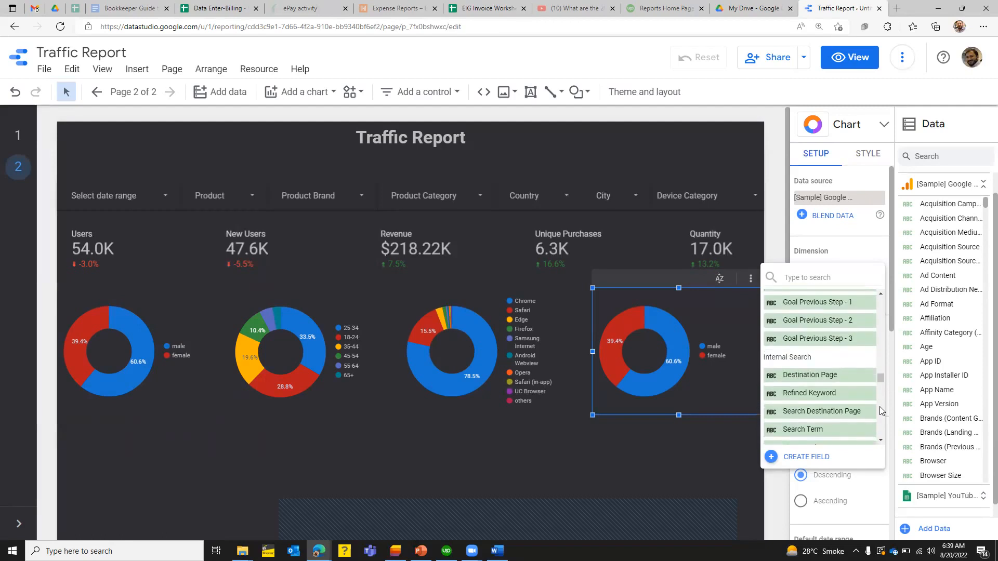
scroll(880, 406, down, 3)
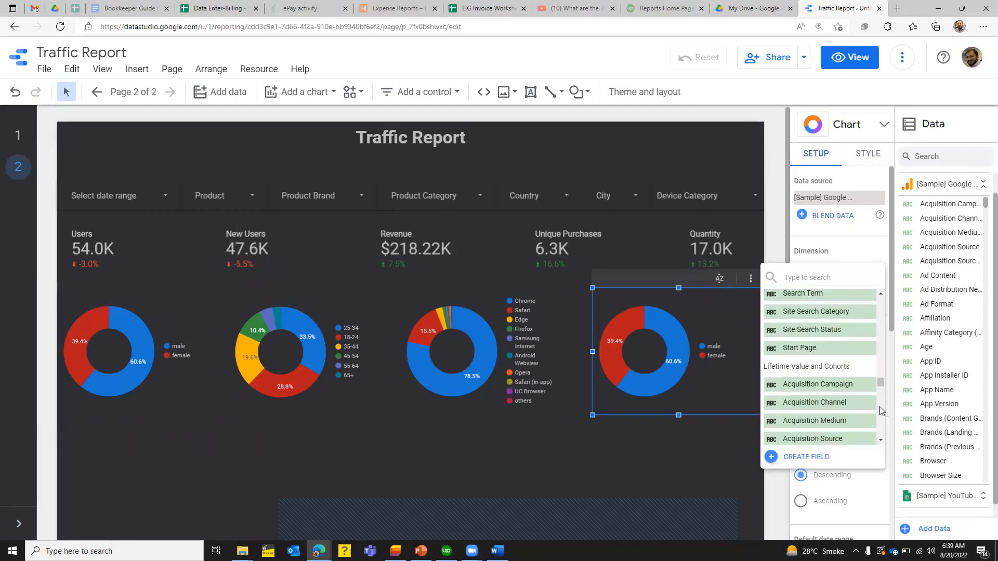
scroll(882, 412, down, 3)
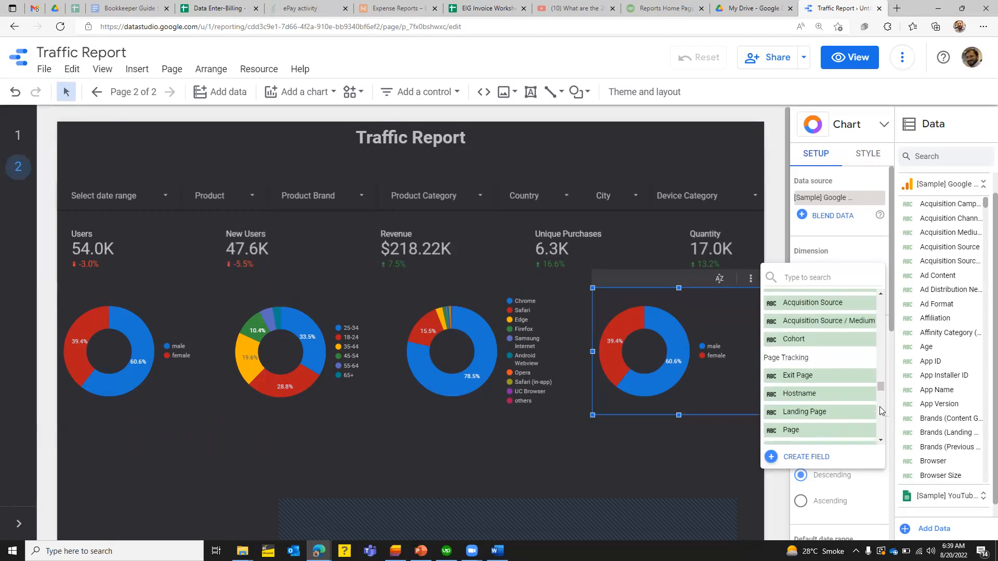
scroll(879, 411, down, 3)
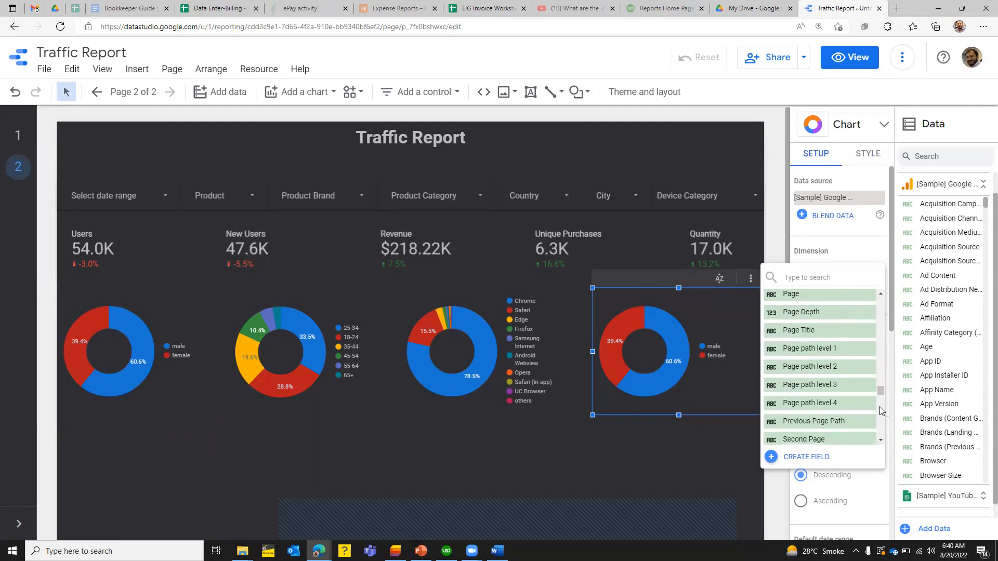
scroll(880, 413, down, 3)
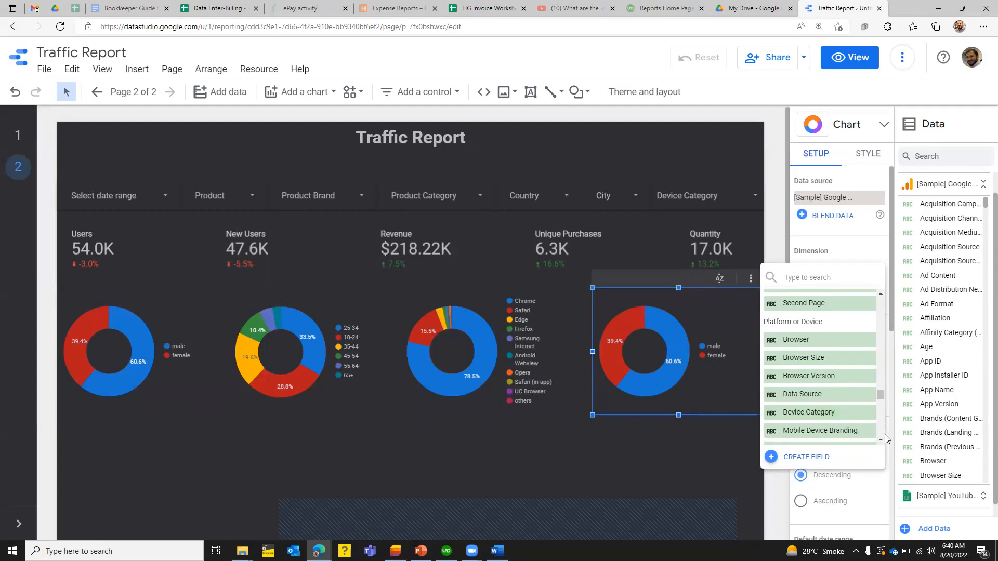
scroll(880, 446, down, 5)
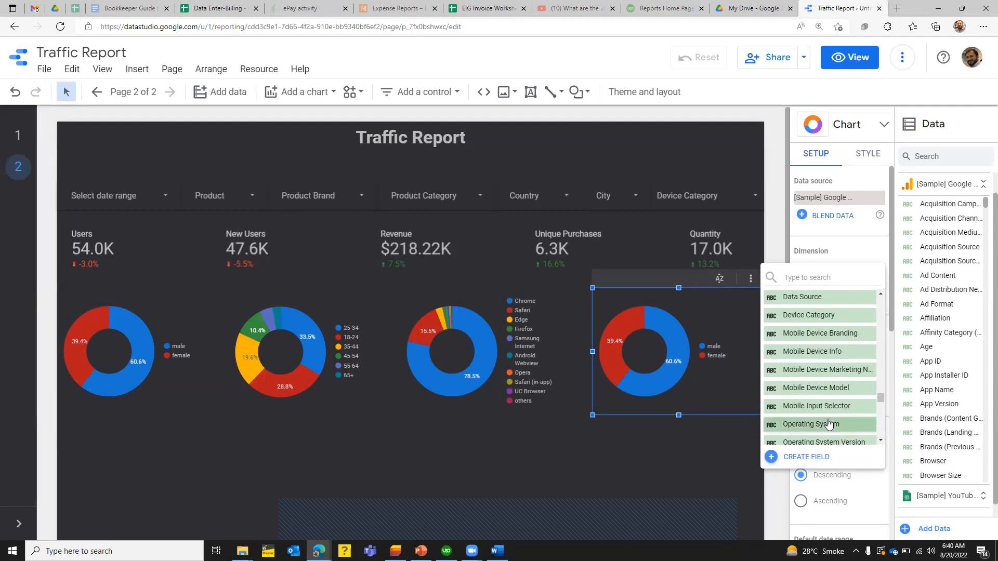
click(379, 431)
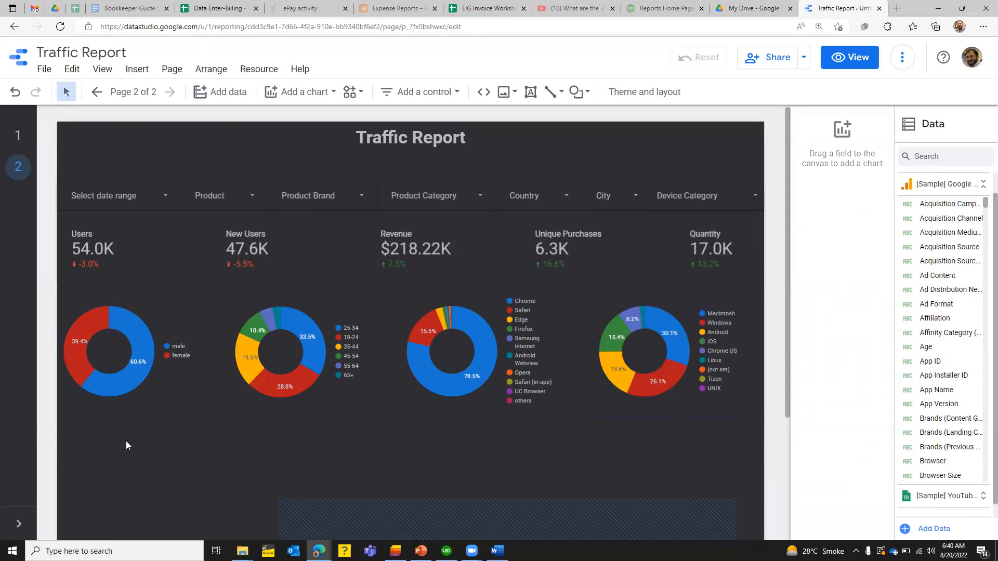
Align the four donut charts vertically to the middle and distribute them horizontally.
drag(50, 433, 772, 277)
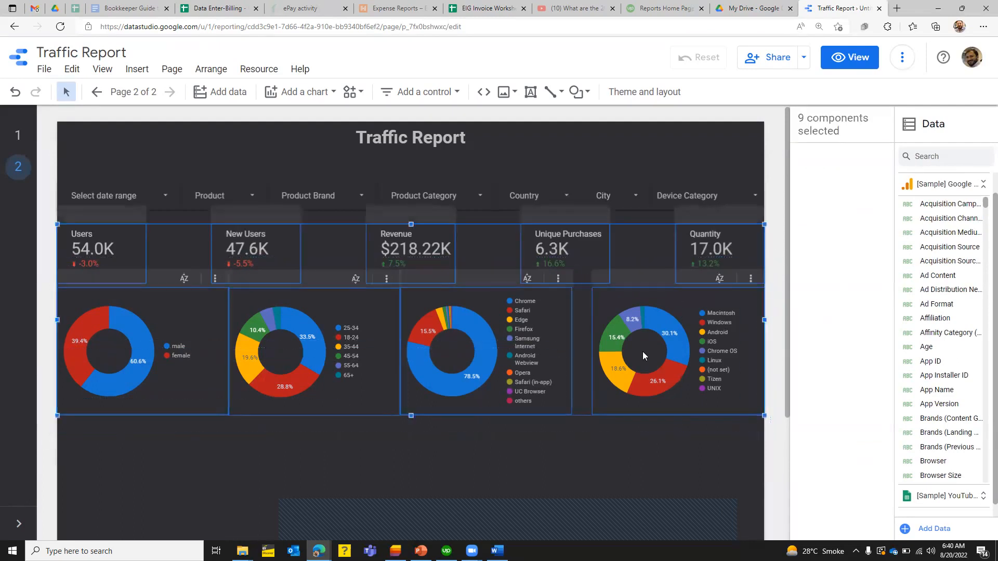
click(455, 458)
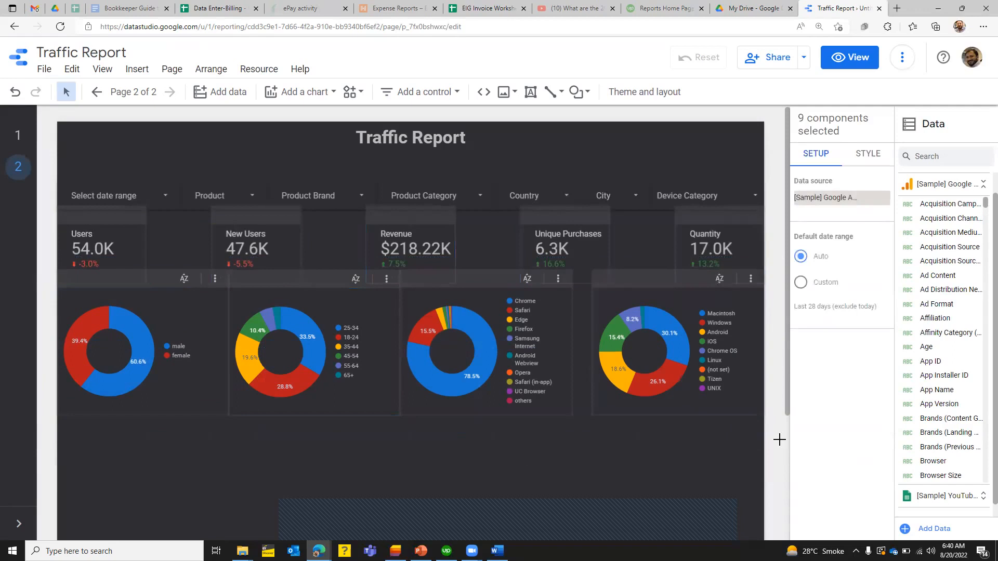
drag(774, 440, 67, 385)
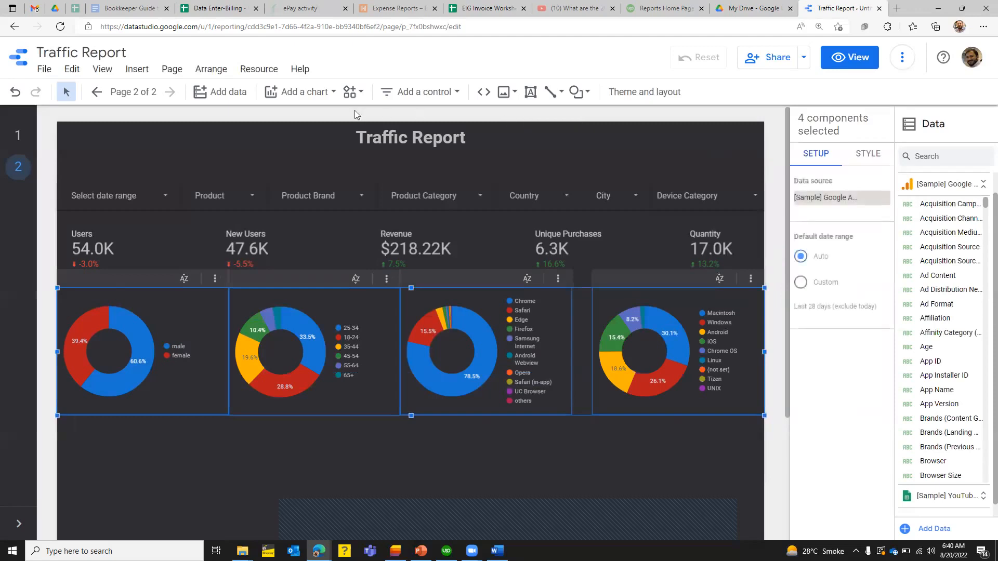
click(225, 70)
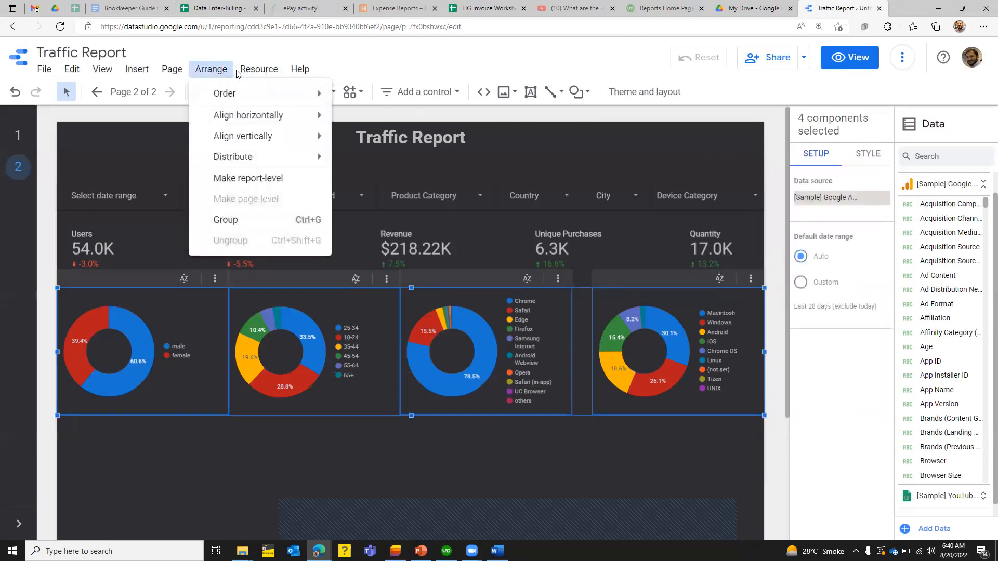
mouse_move(235, 136)
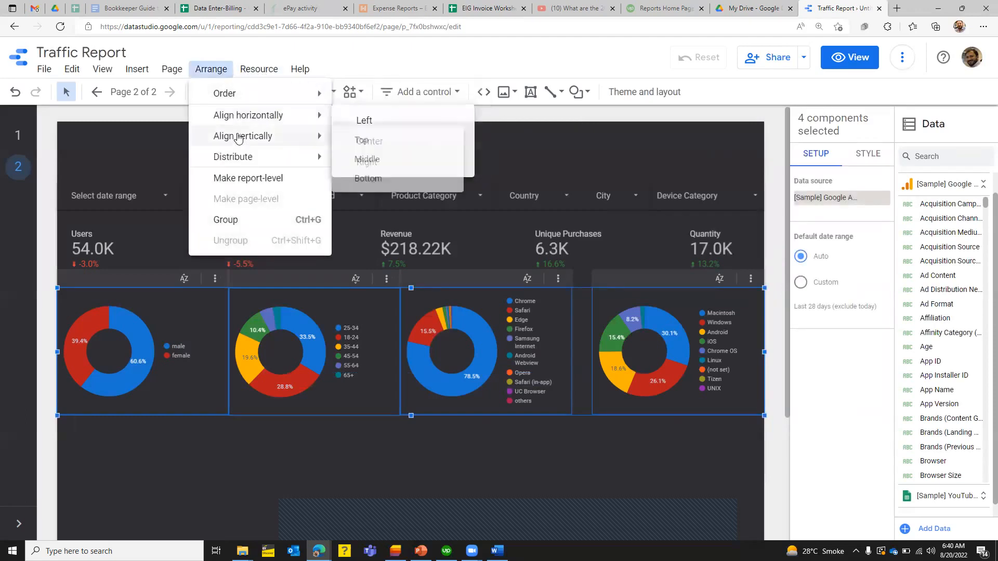
click(382, 162)
click(218, 71)
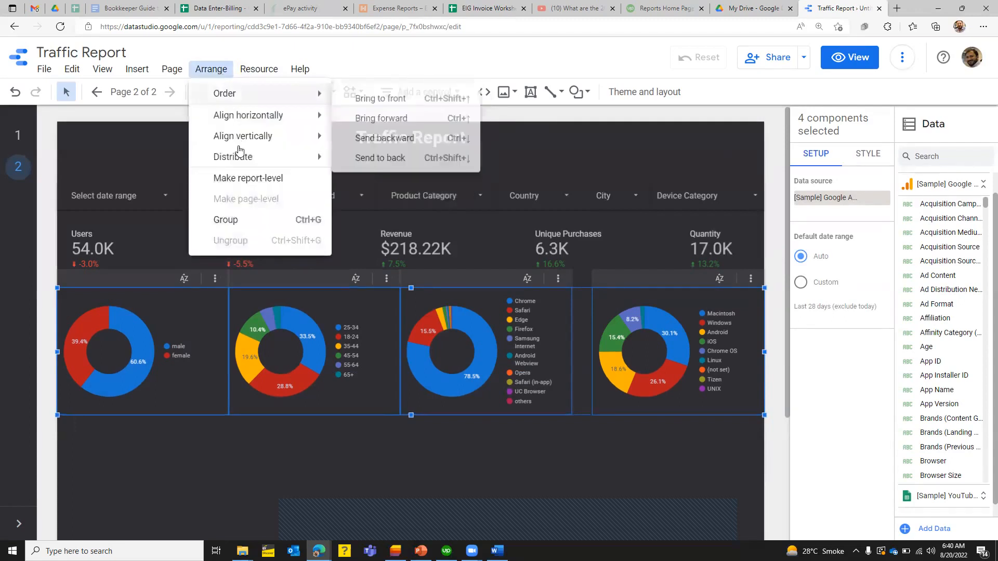
mouse_move(241, 157)
click(386, 164)
click(386, 163)
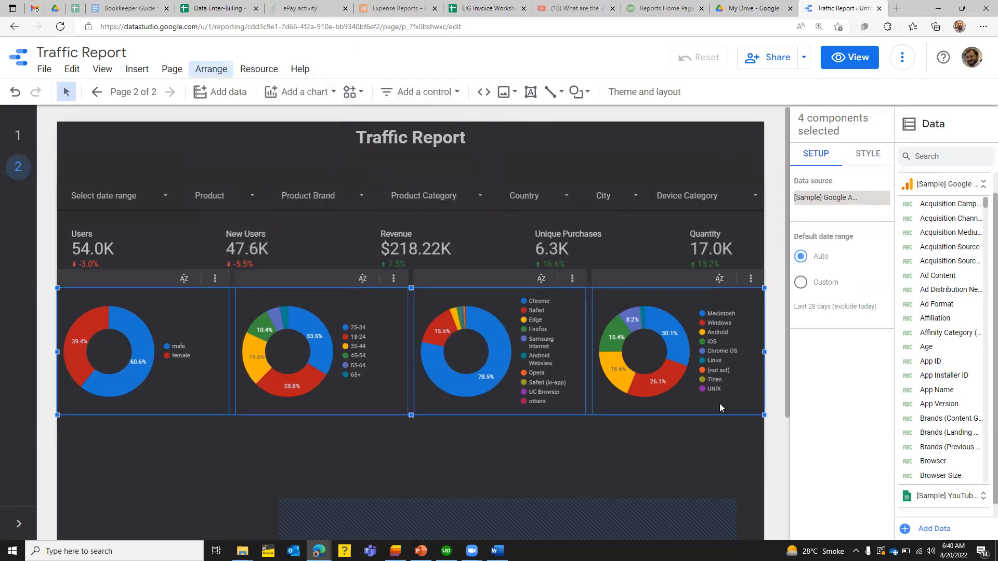
click(582, 439)
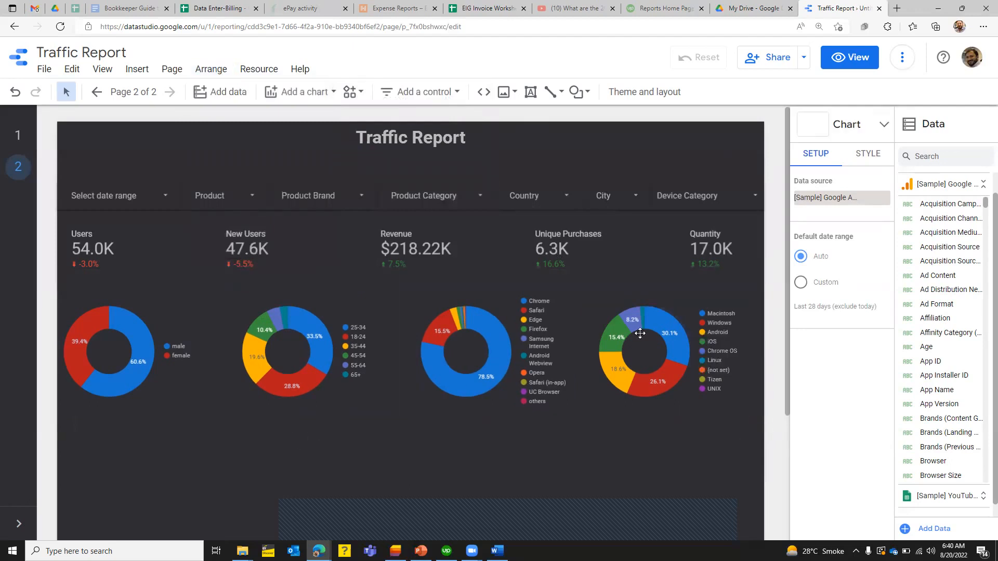
Insert a geo chart beneath the donut charts and enlarge it to reach the page's lower-right corner.
drag(788, 239, 789, 352)
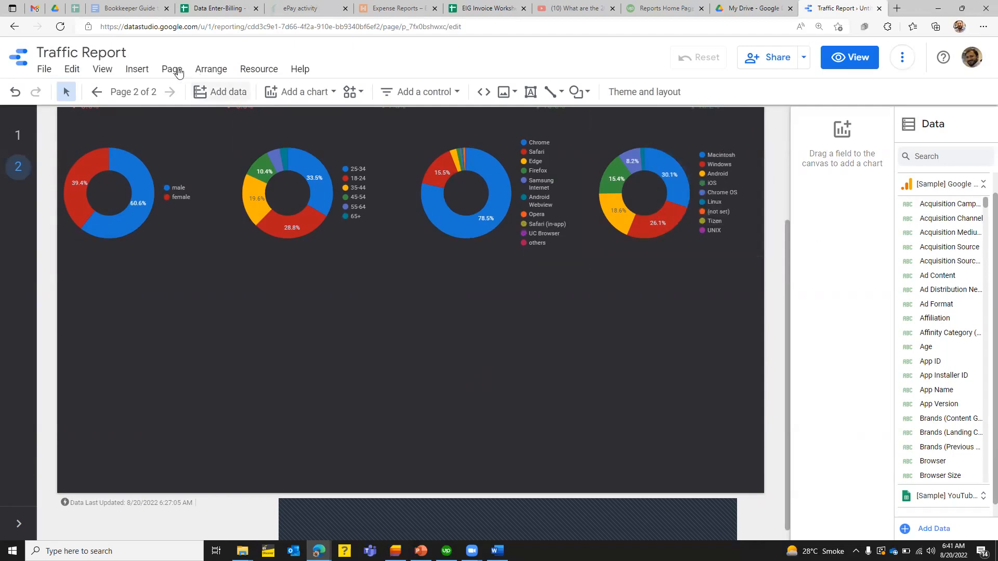
click(137, 69)
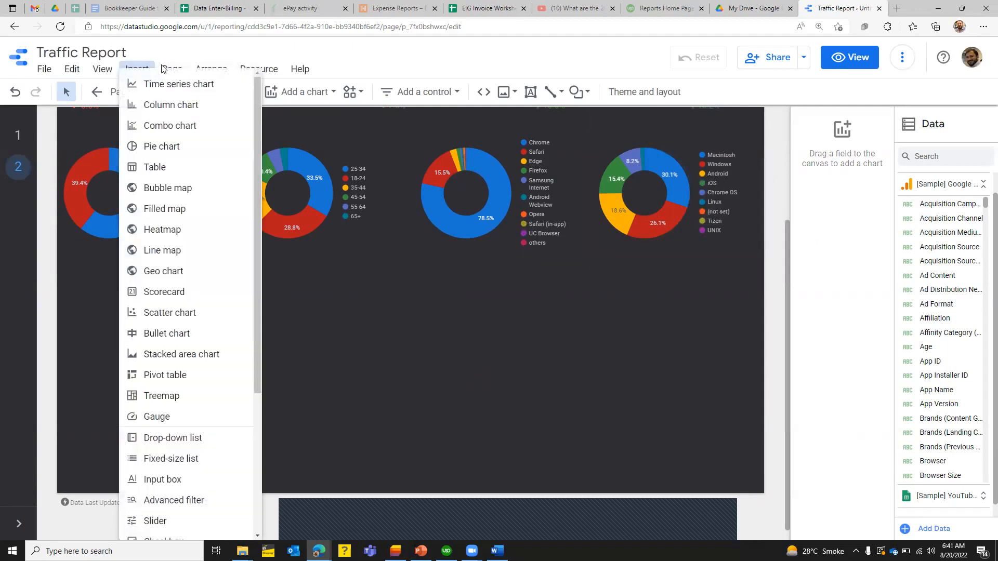
click(327, 96)
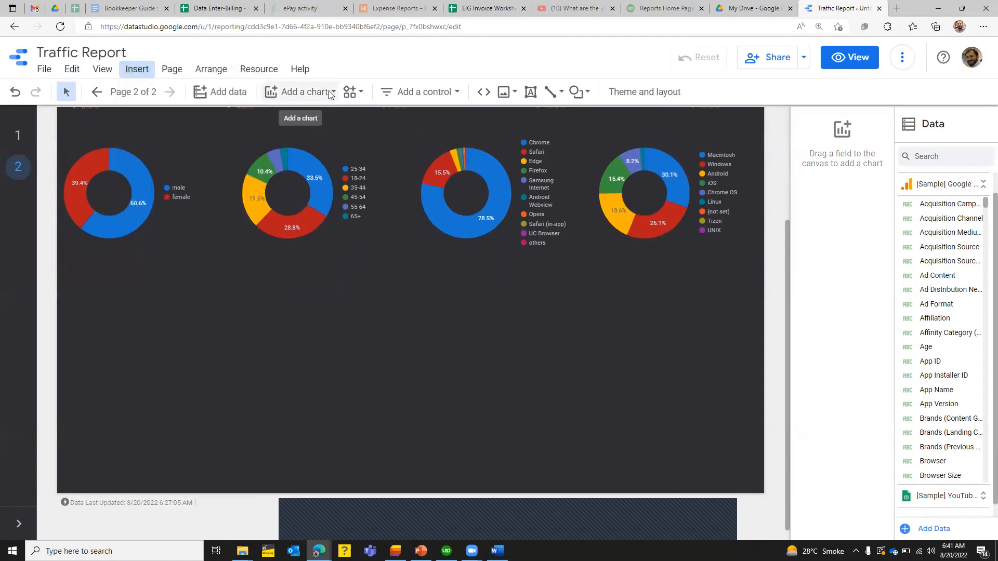
click(333, 94)
click(333, 94)
click(332, 94)
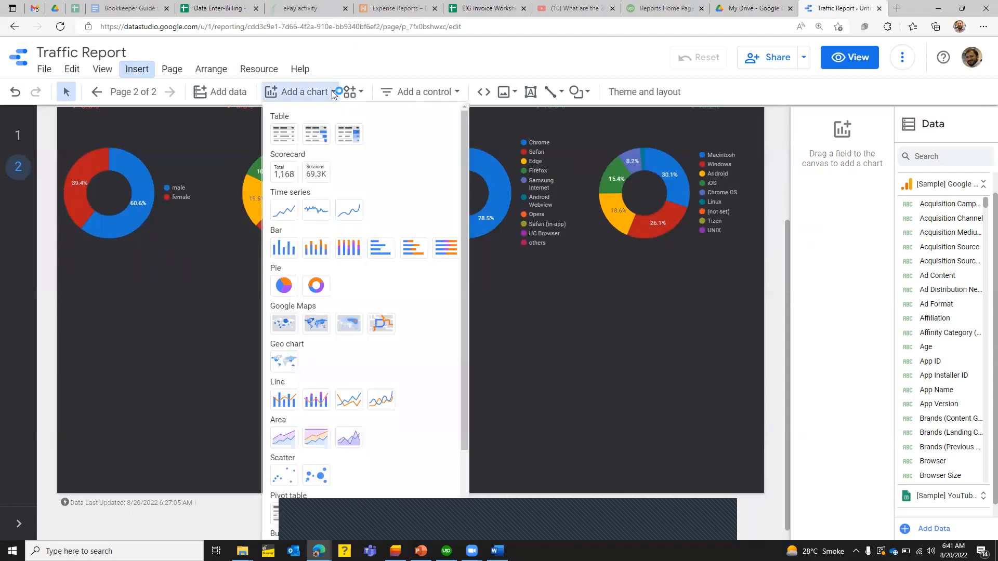
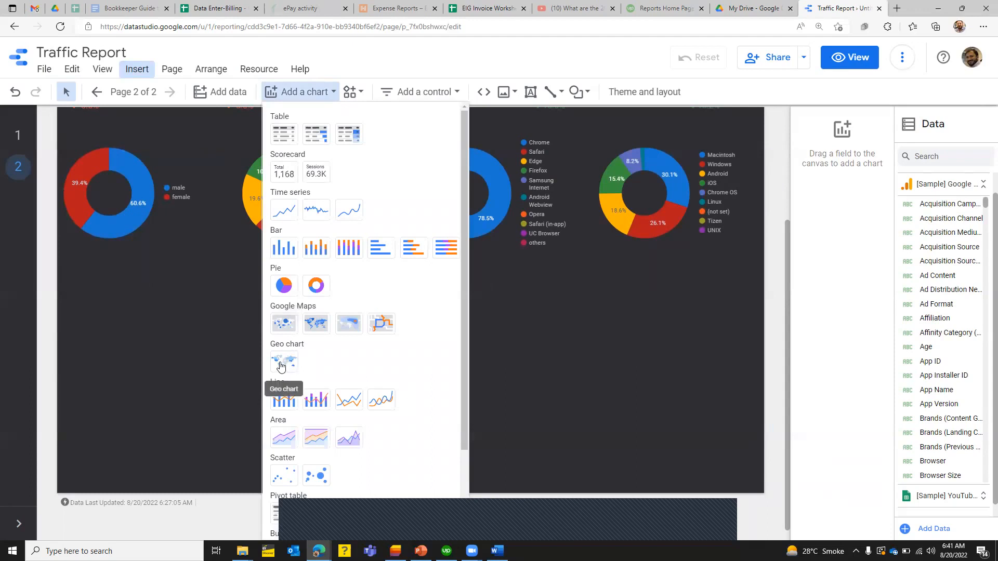
click(381, 323)
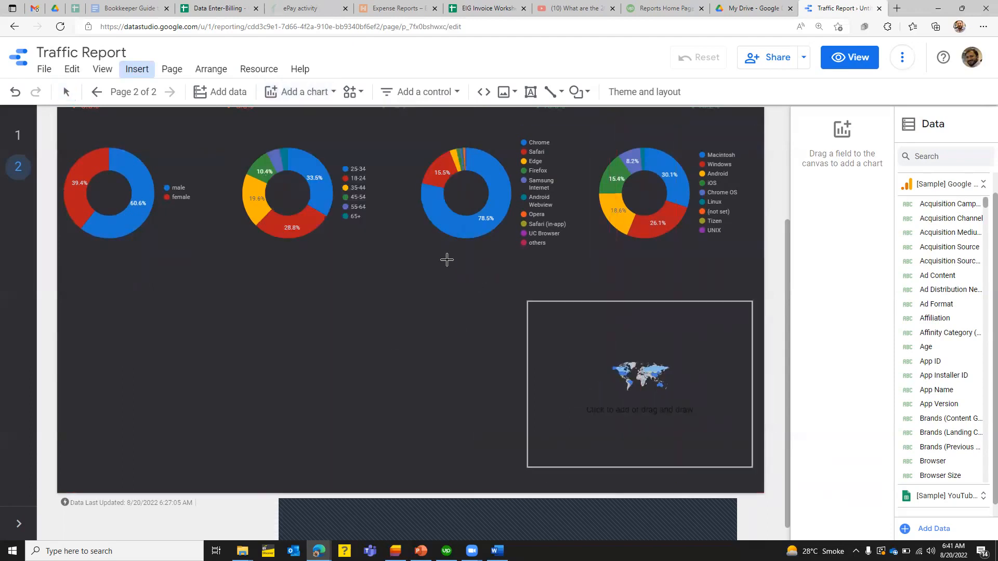
click(373, 262)
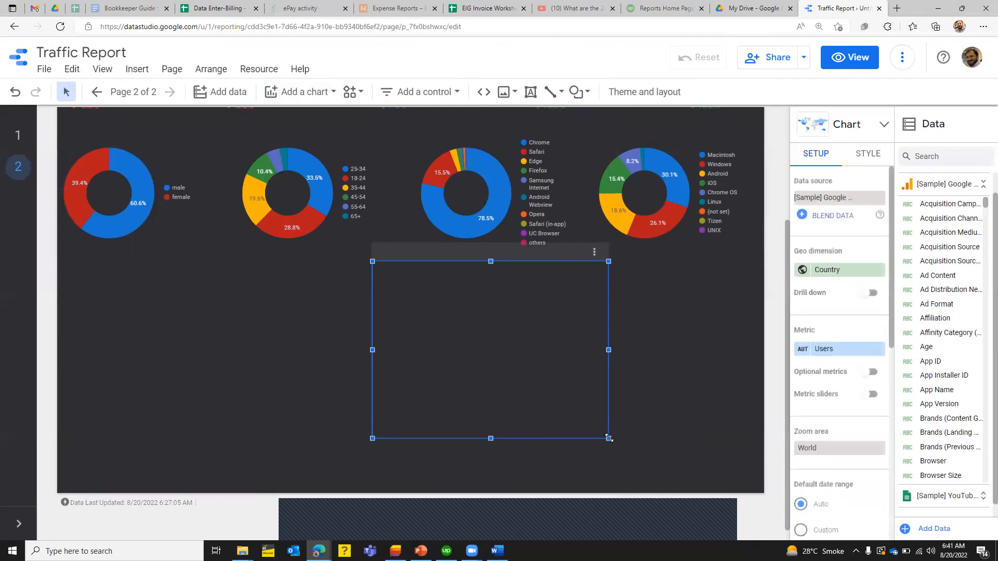
drag(609, 438, 519, 485)
drag(472, 418, 766, 496)
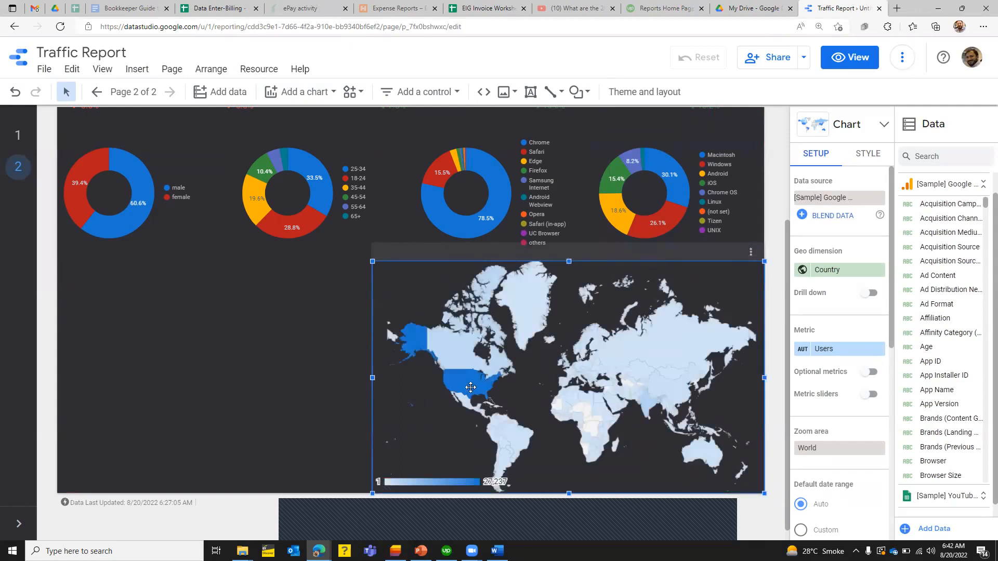
Set the geo chart's geo dimension to City.
mouse_move(469, 386)
click(842, 270)
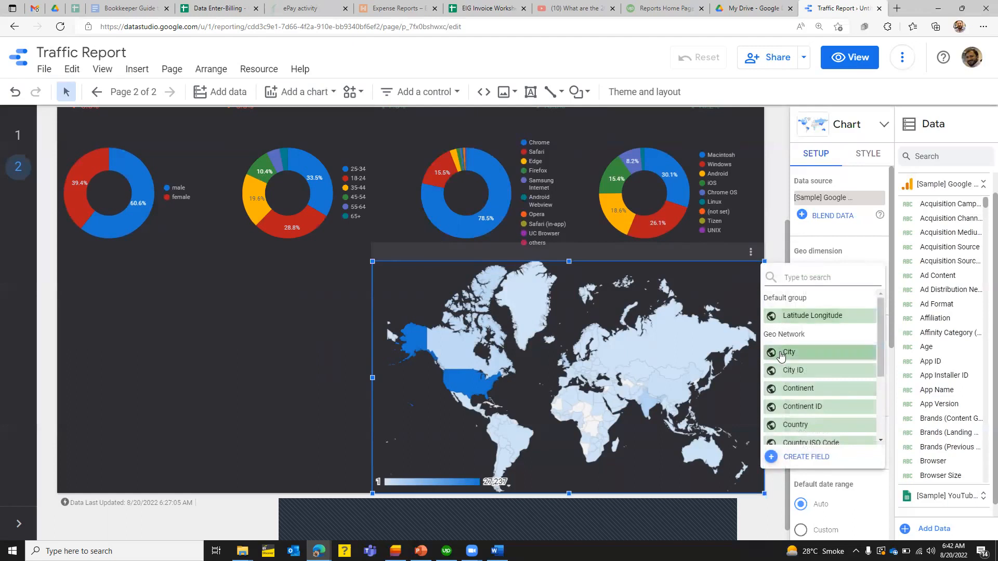
click(781, 353)
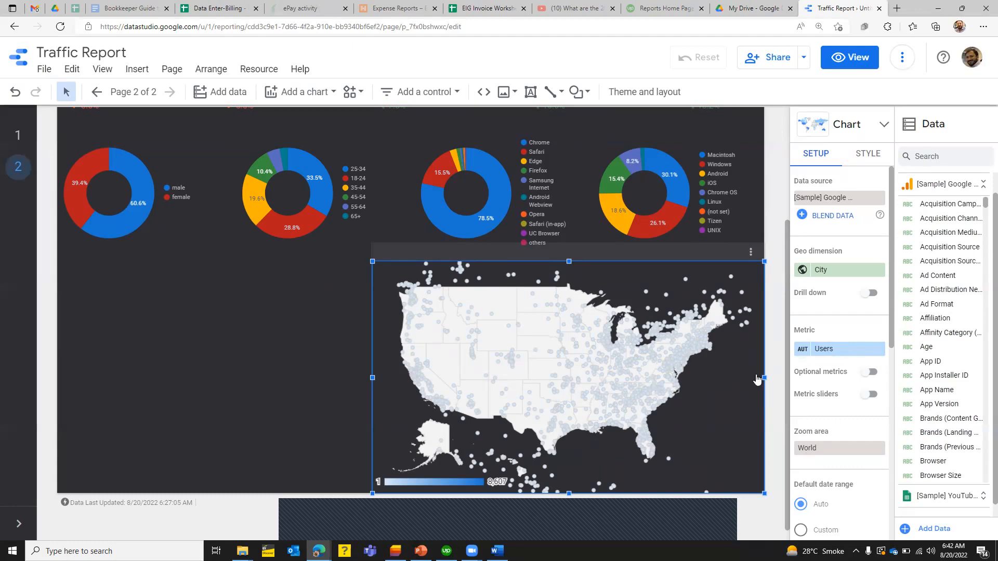
click(283, 375)
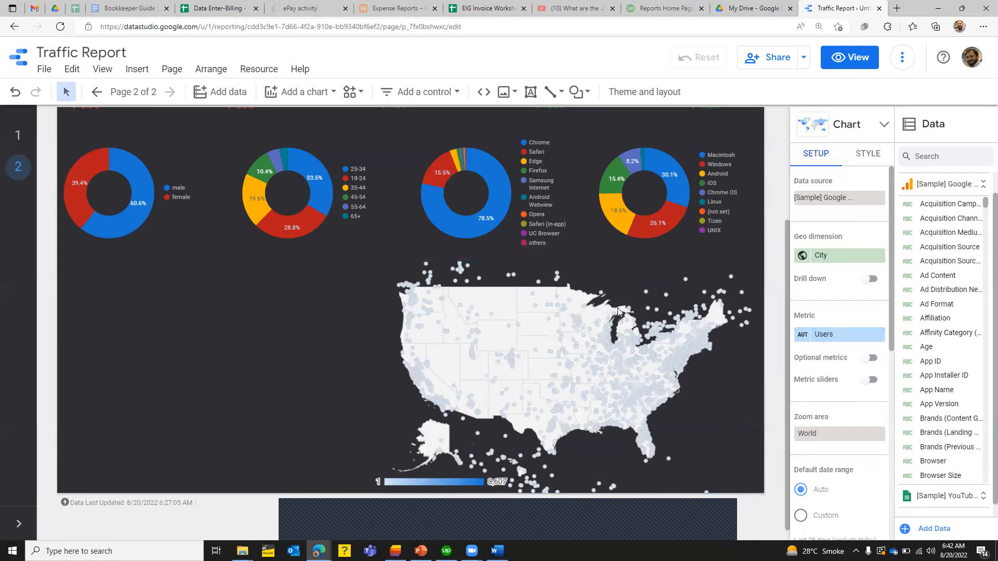
click(633, 280)
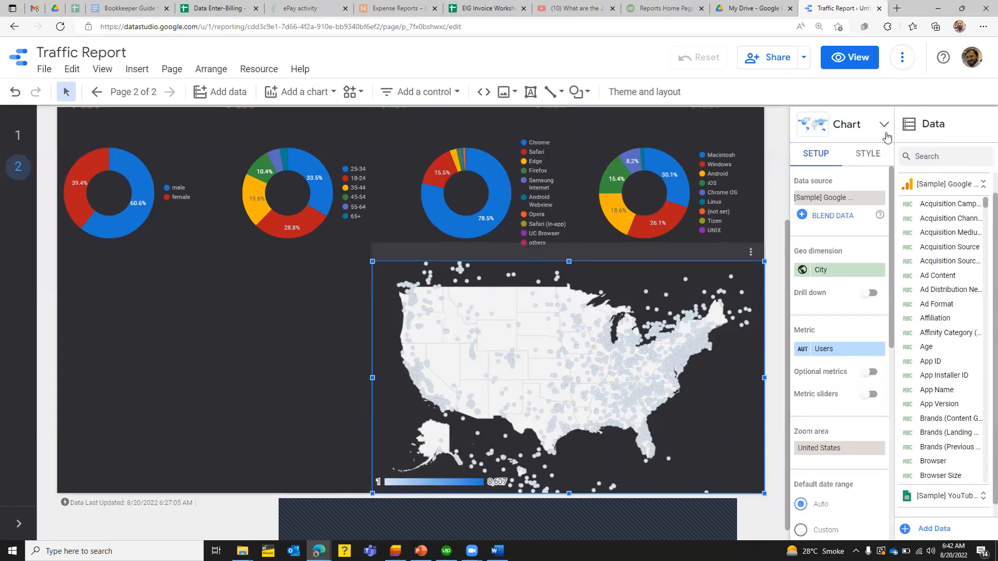
click(884, 125)
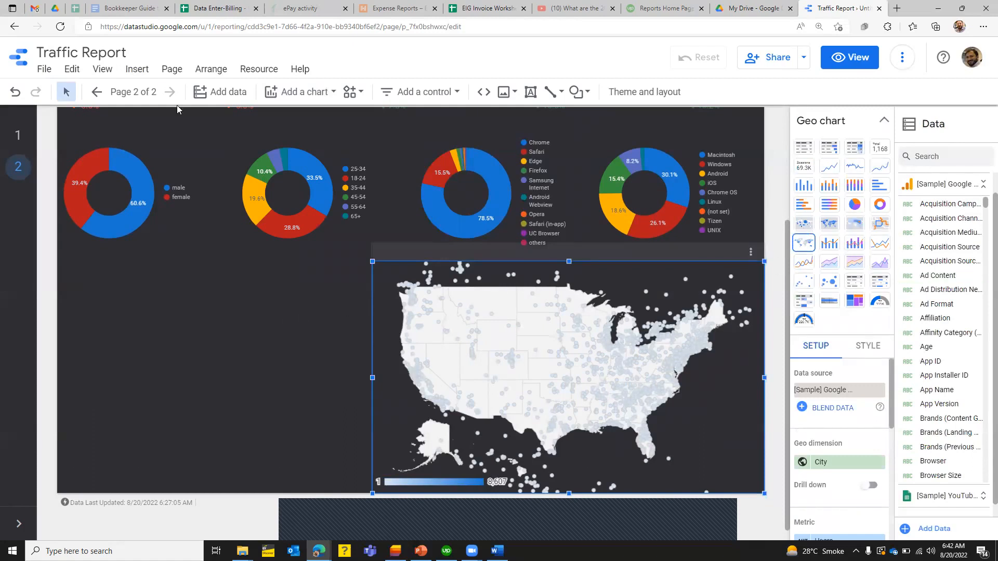
Insert a table beneath the Gender and Age donuts and narrow it to end just short of the map.
click(133, 72)
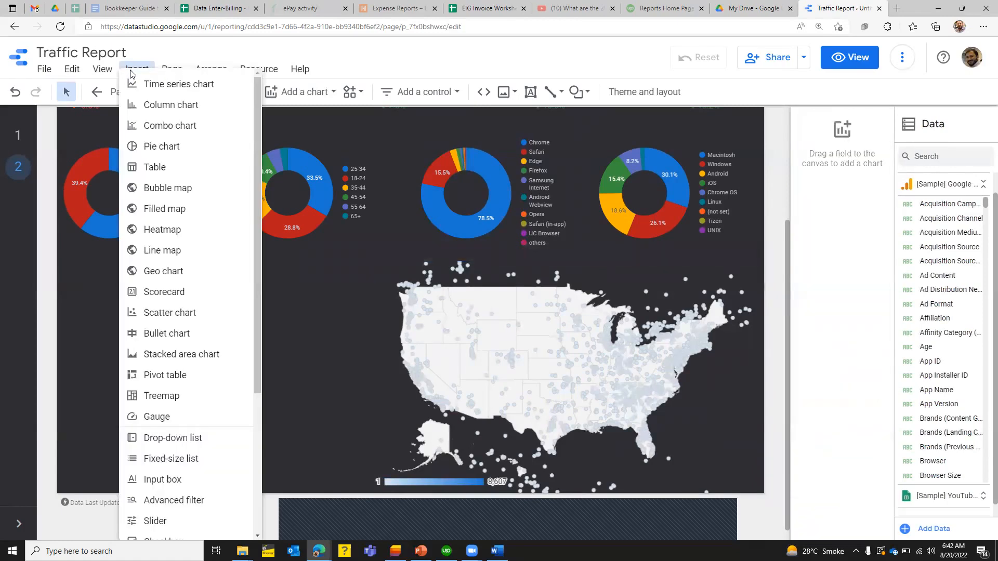
click(177, 179)
key(Escape)
click(268, 396)
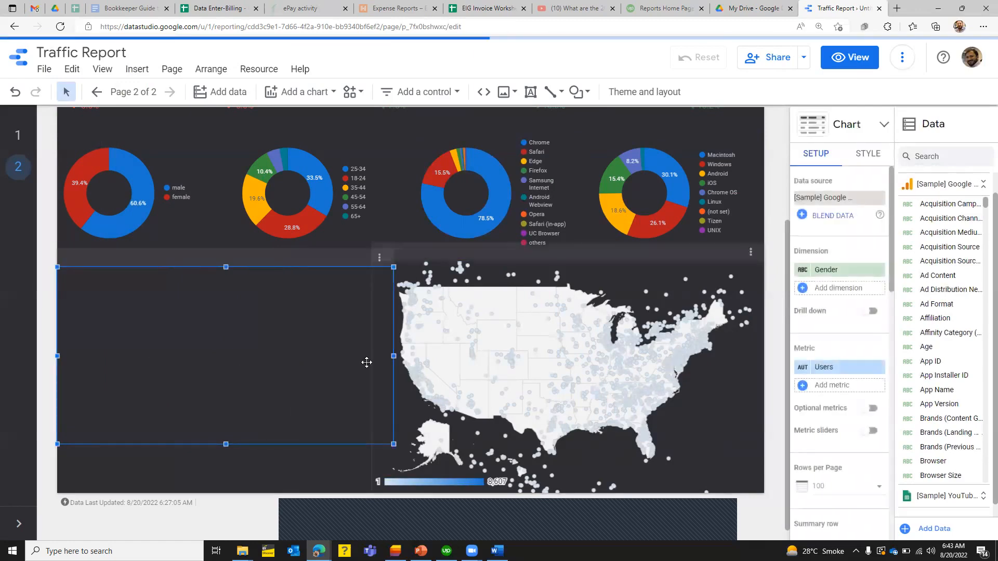
drag(392, 355, 364, 354)
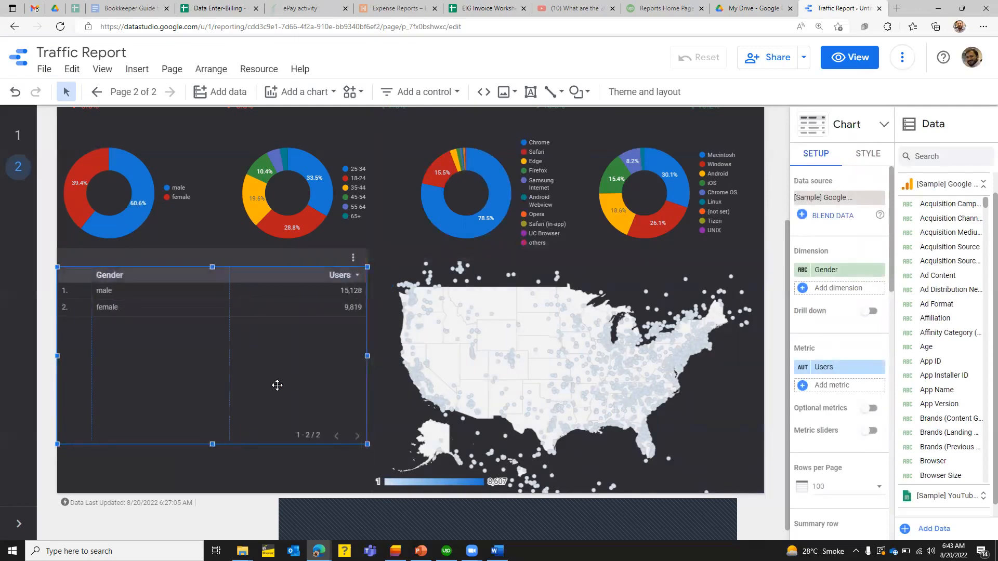
Replace the new table's Gender dimension with Product.
click(808, 271)
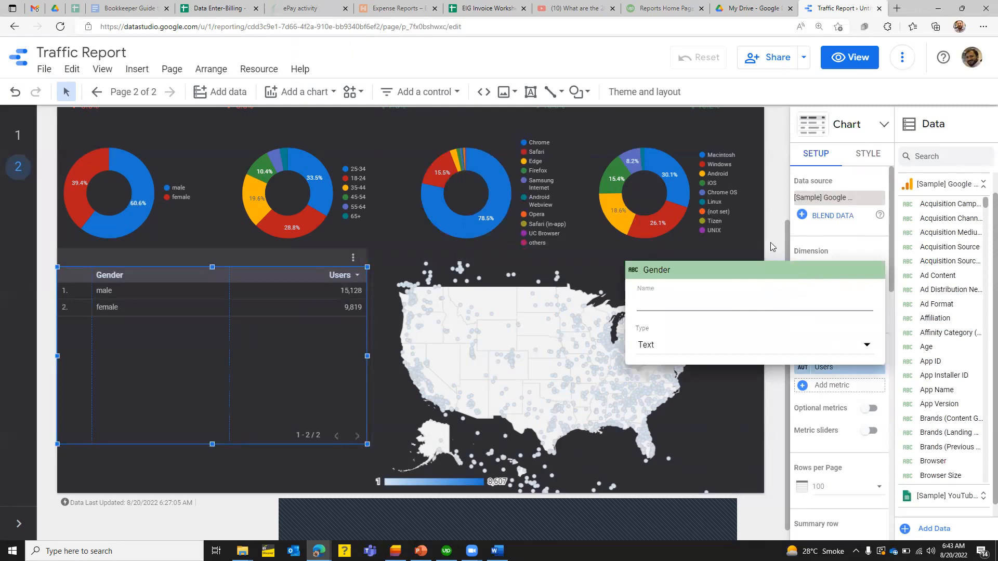
click(865, 256)
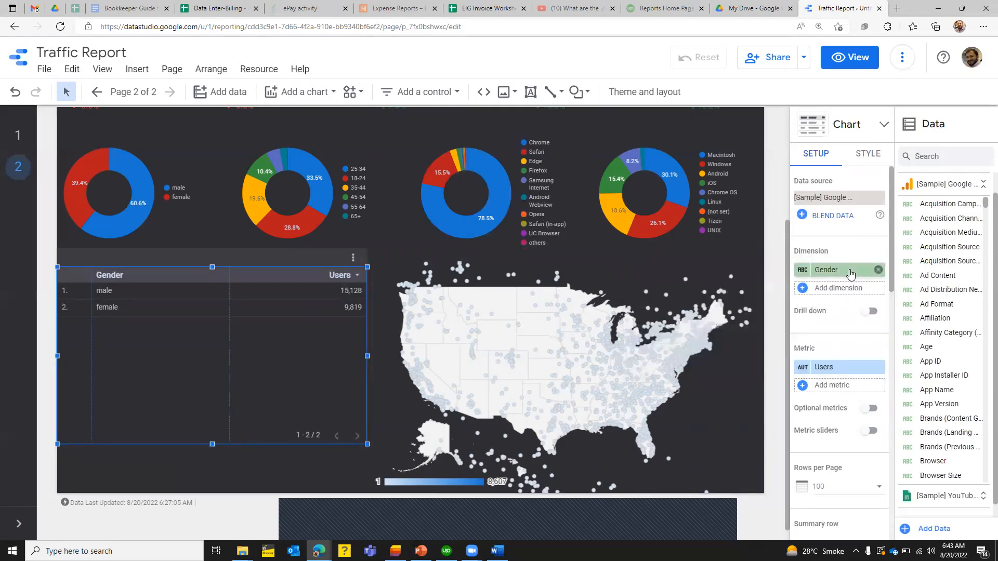
click(851, 271)
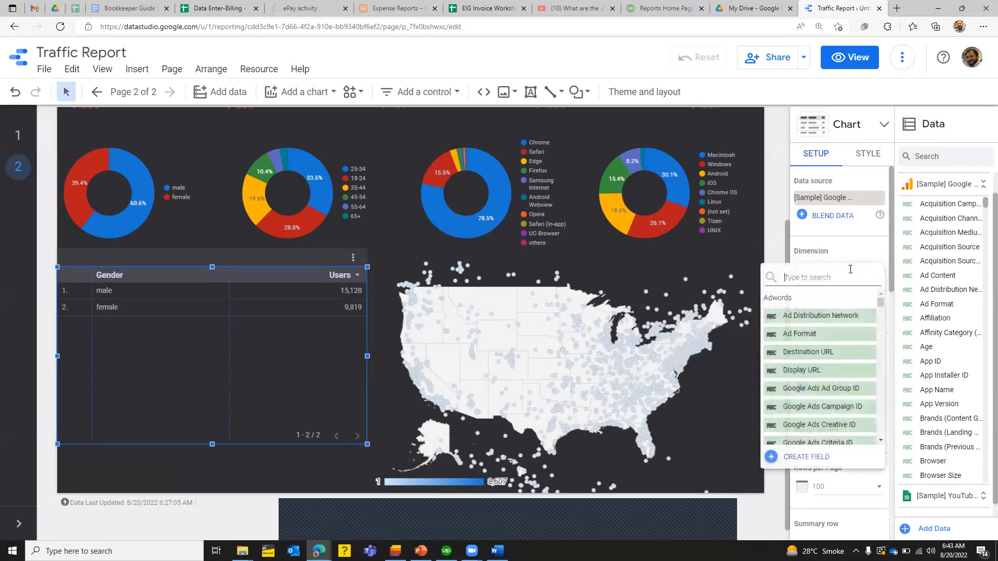
scroll(885, 321, down, 3)
scroll(884, 317, down, 3)
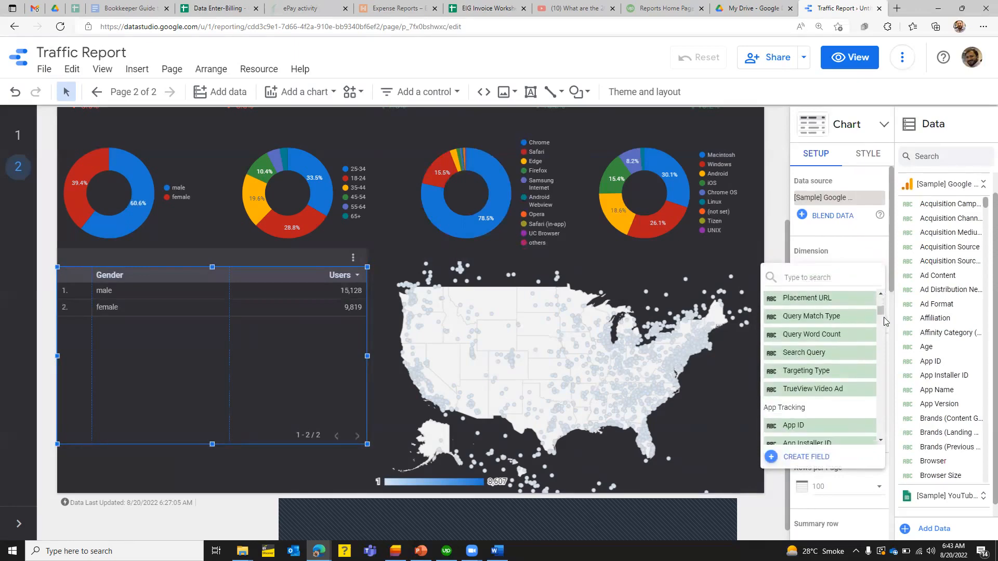
click(809, 277)
text(pro)
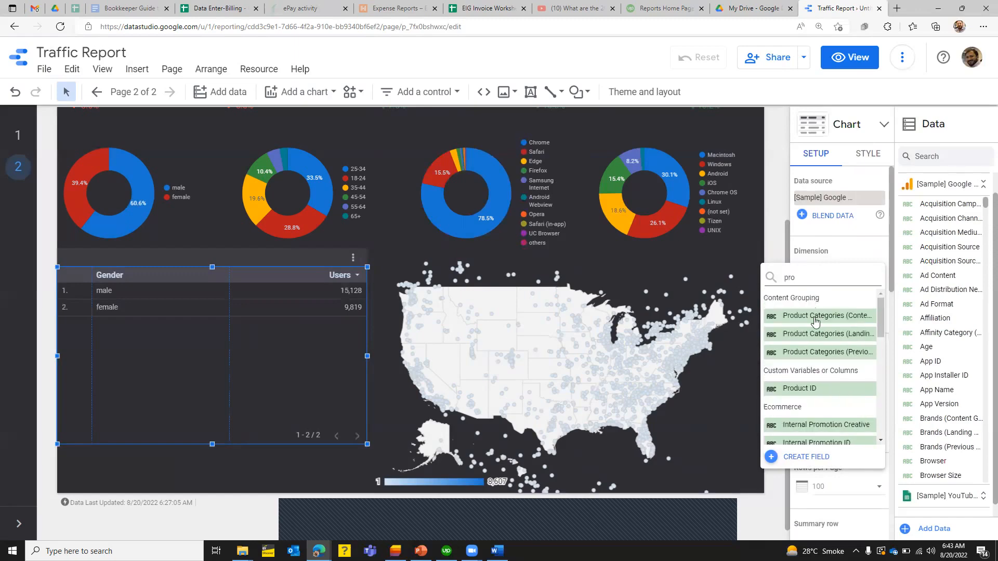
text(duct)
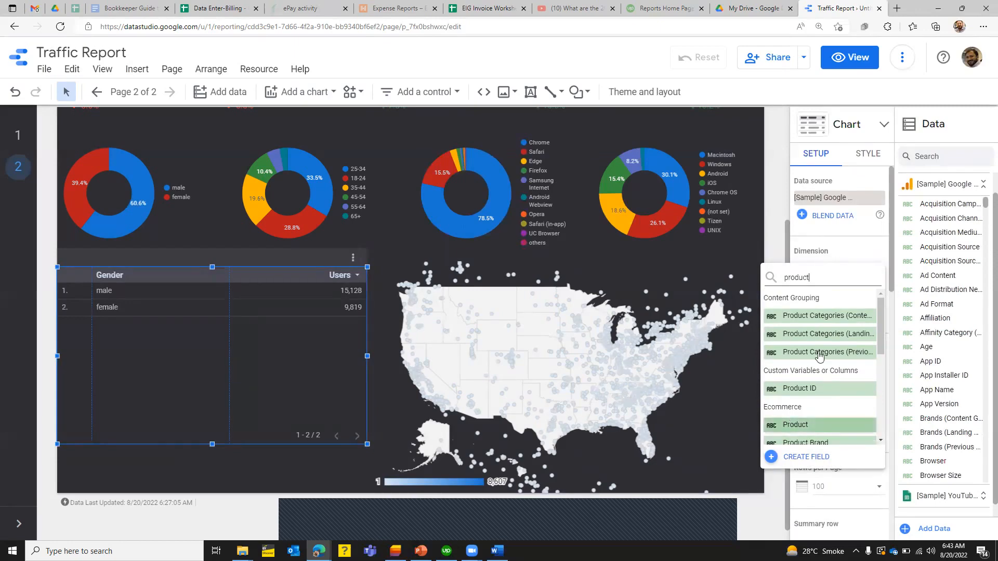
click(798, 424)
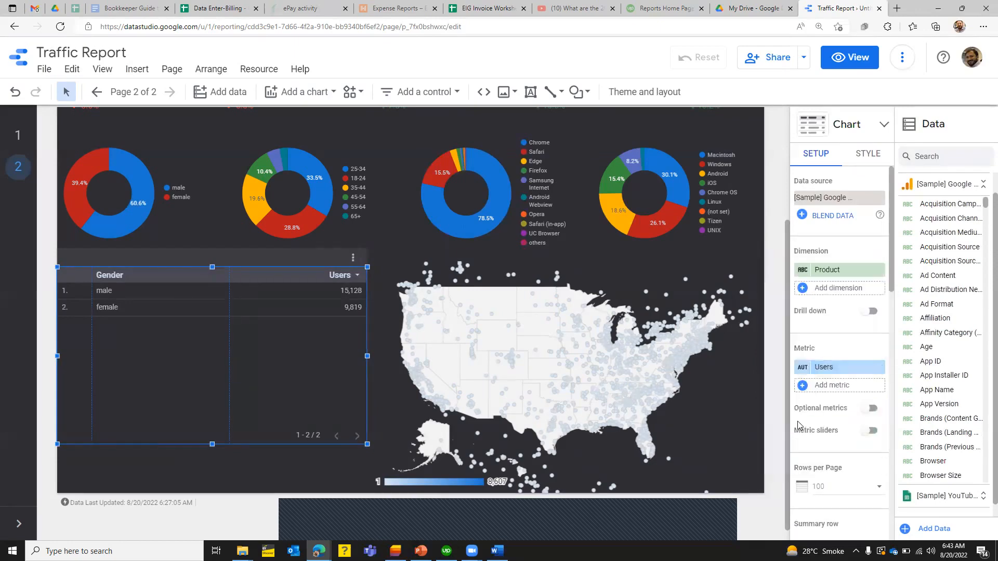
Add Product Brand as the table's second dimension.
click(837, 288)
text(proc)
text(uct)
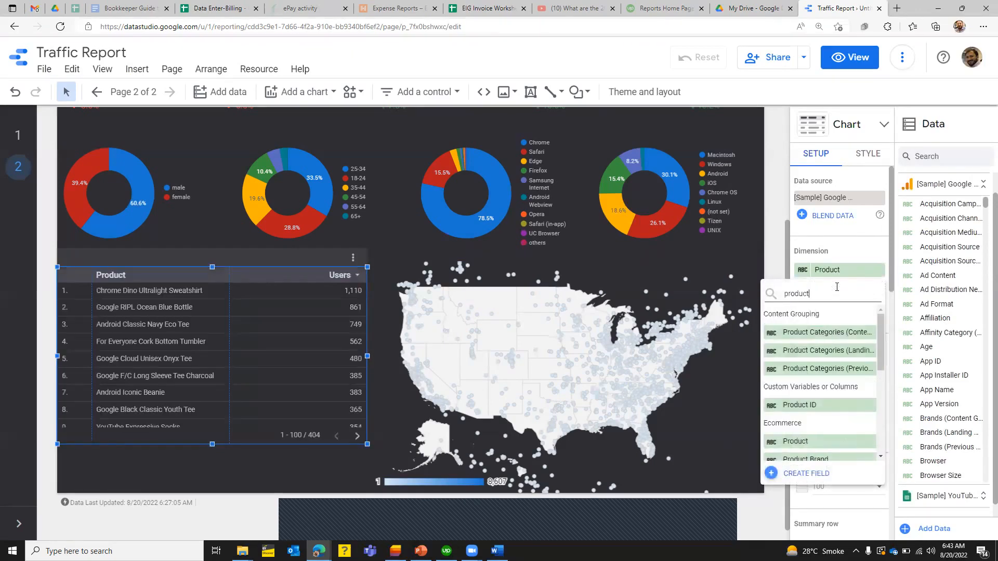
click(793, 458)
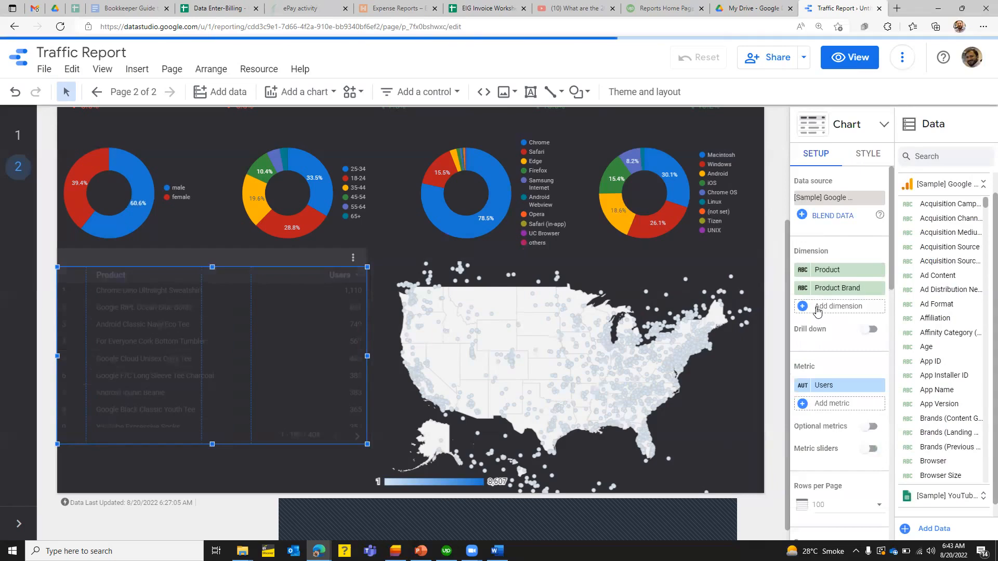
click(798, 304)
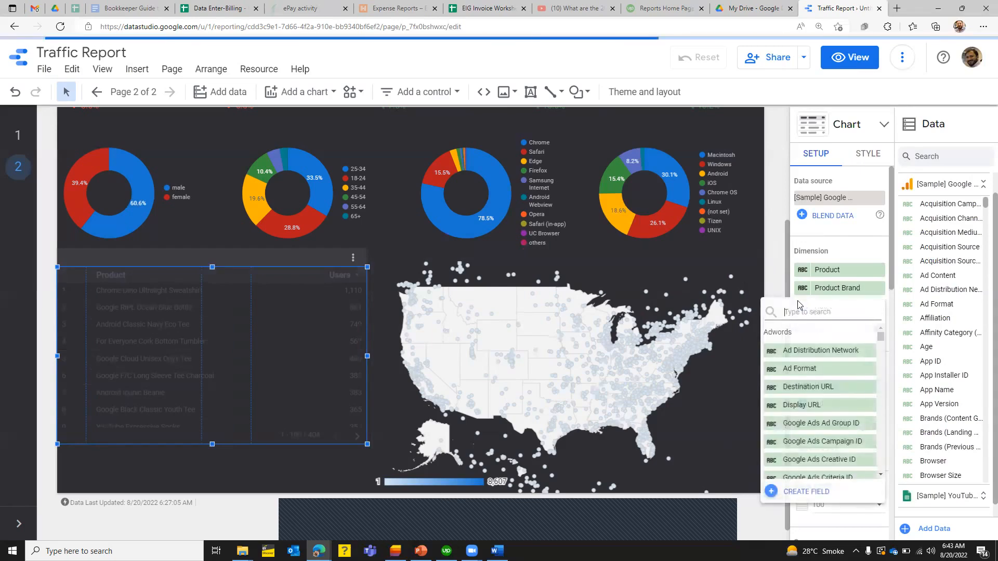
text(pro)
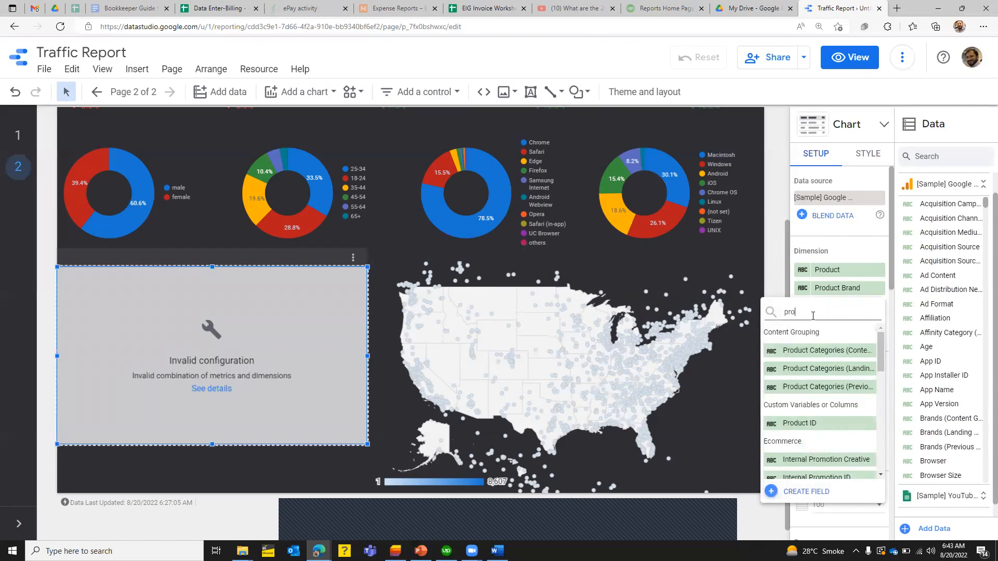
key(BackSpace)
key(BackSpace)
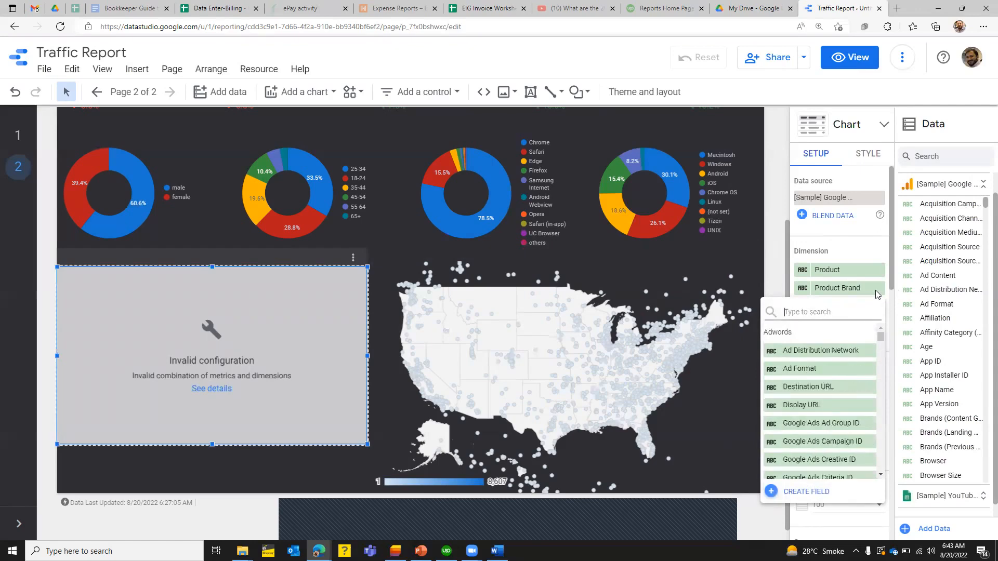
key(Escape)
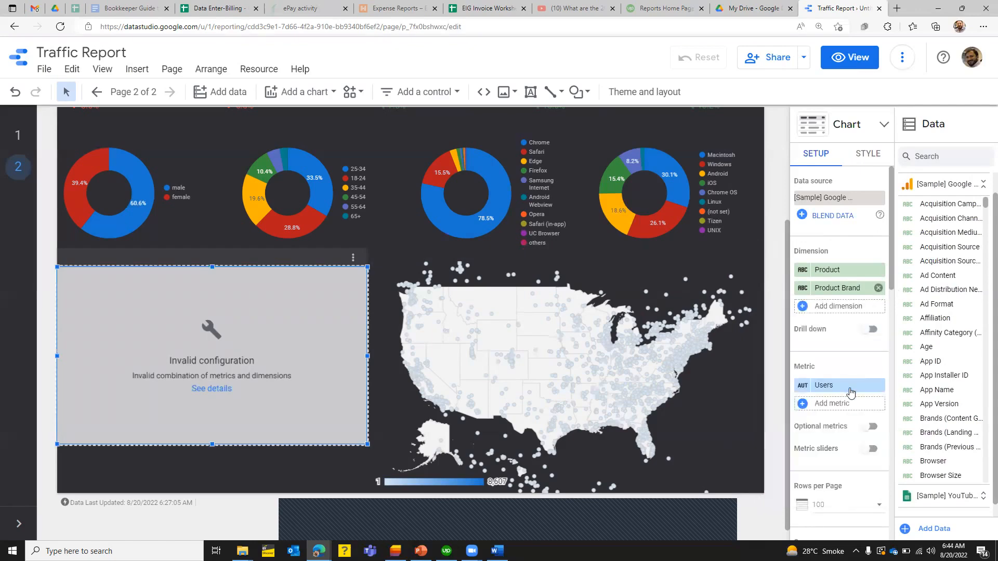
Replace the table's Users metric with Product Revenue.
click(878, 386)
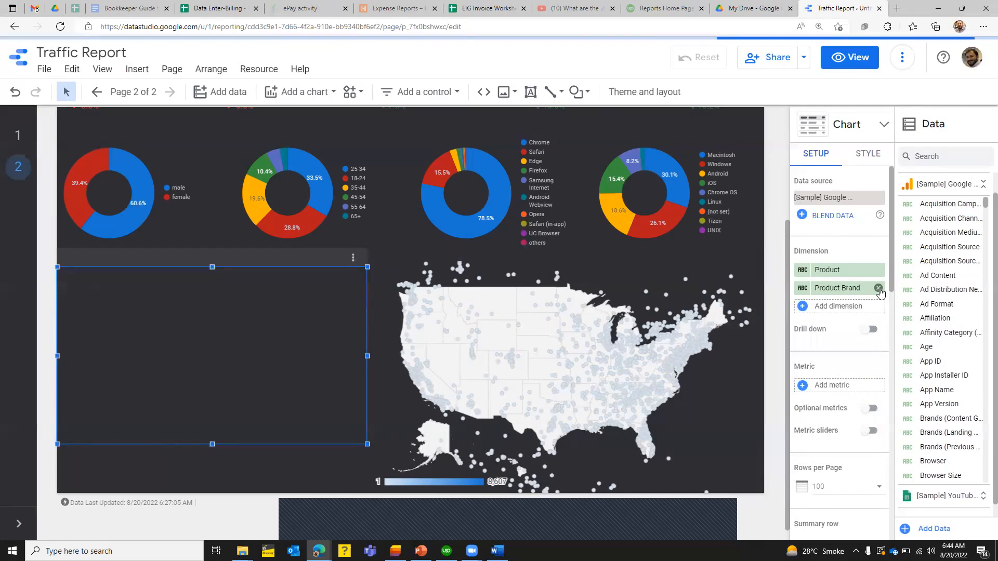
click(815, 385)
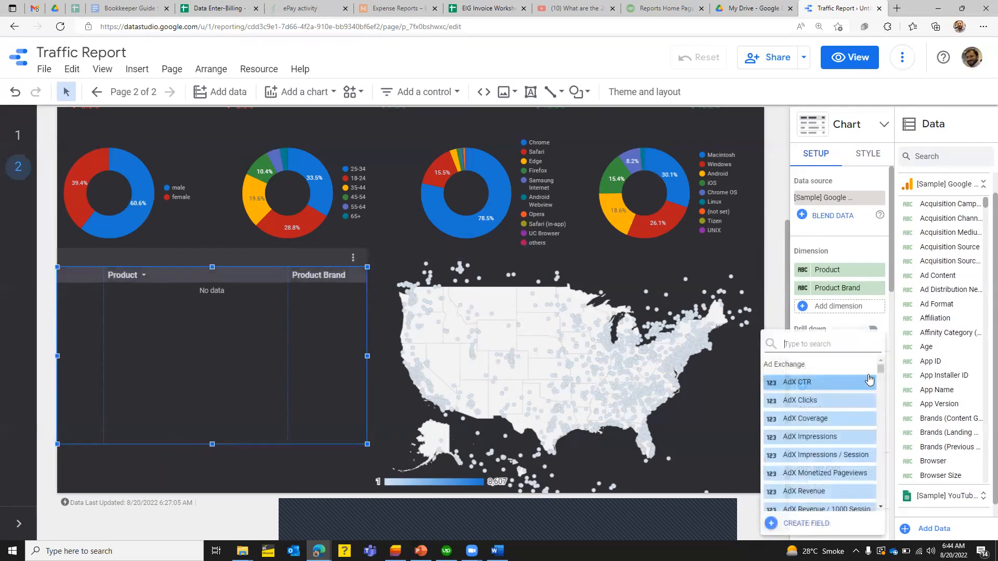
scroll(881, 371, down, 5)
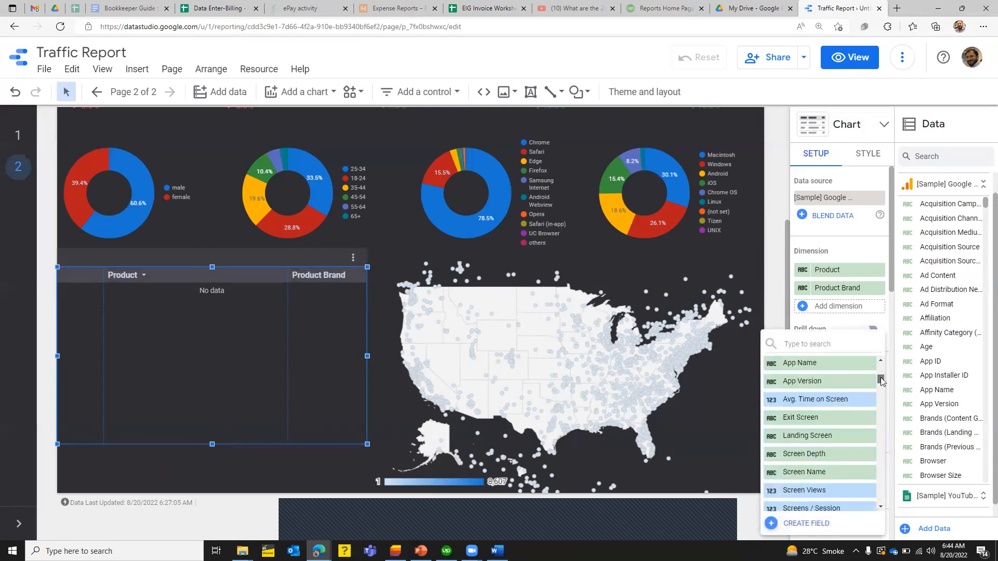
click(814, 344)
text(revenue)
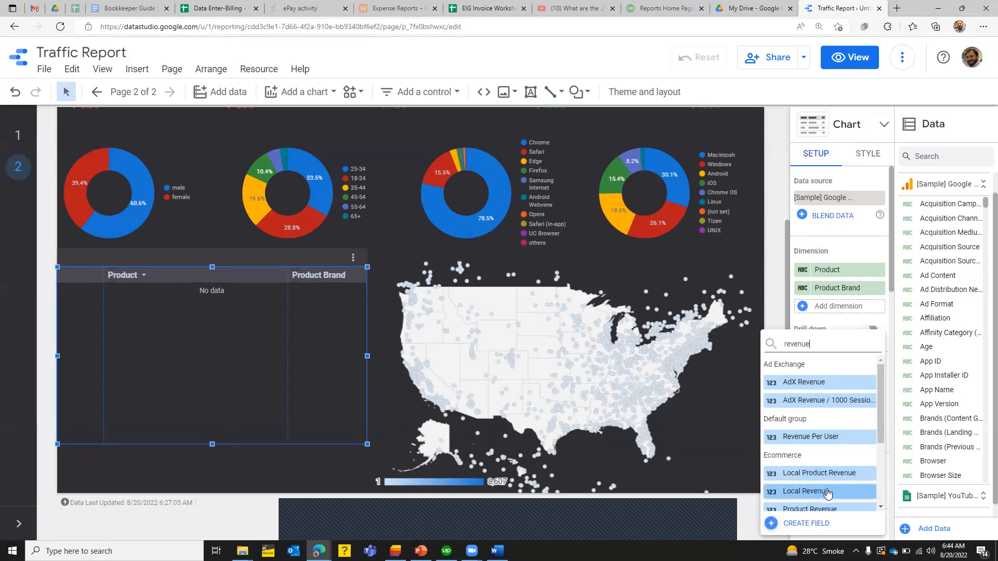
click(819, 511)
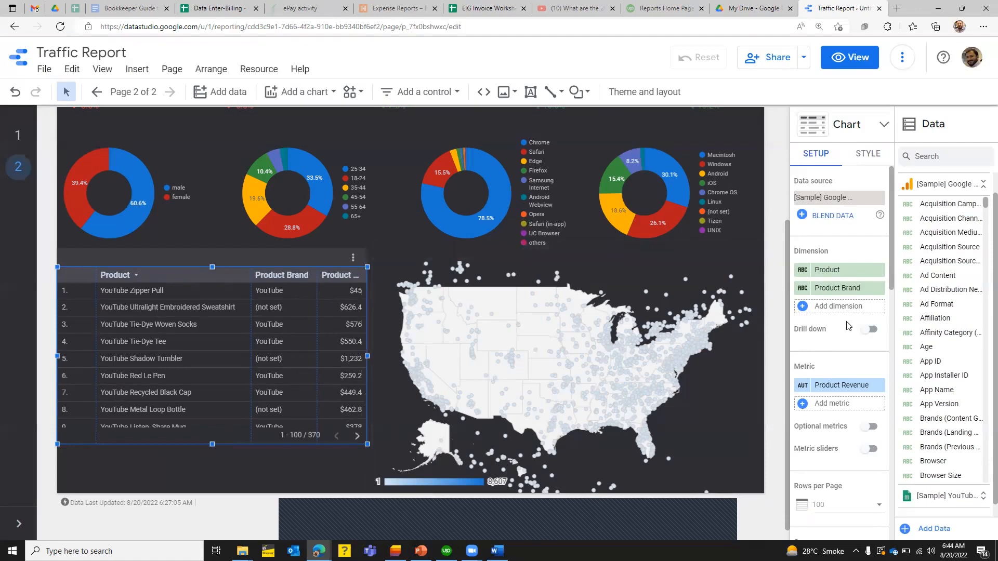
Turn off row numbers and pagination for the product table.
click(836, 307)
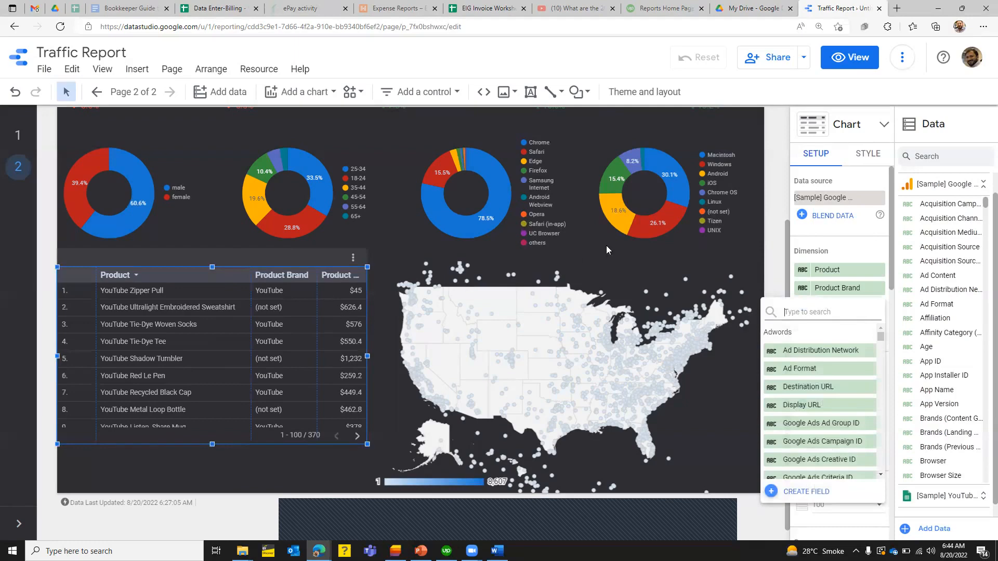
click(868, 157)
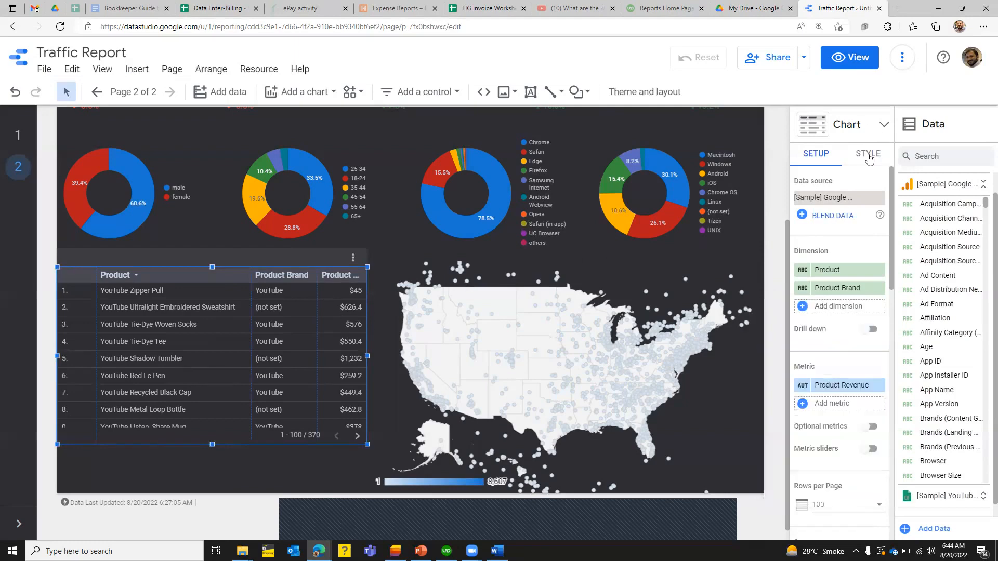
click(868, 157)
click(801, 258)
click(801, 258)
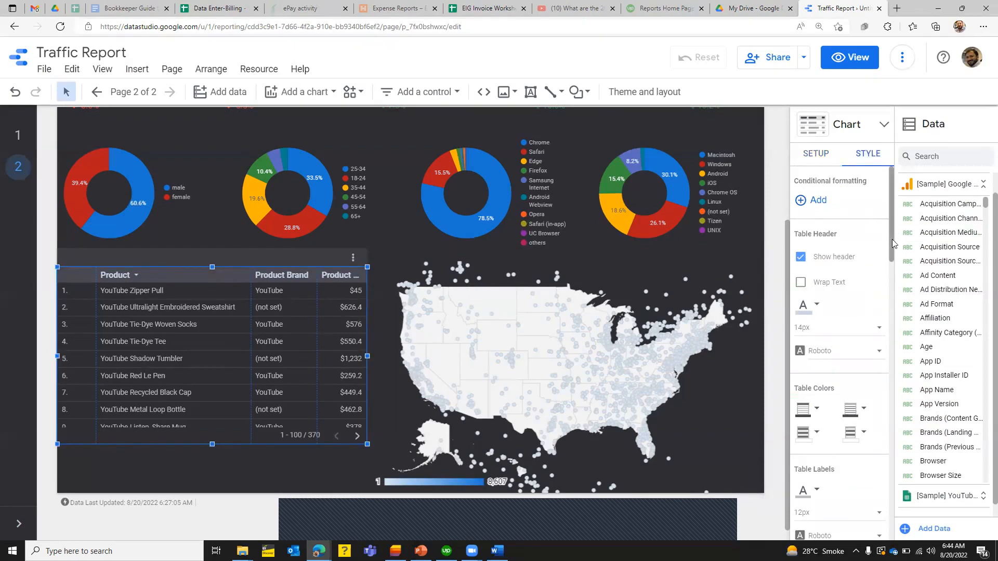
scroll(895, 292, down, 3)
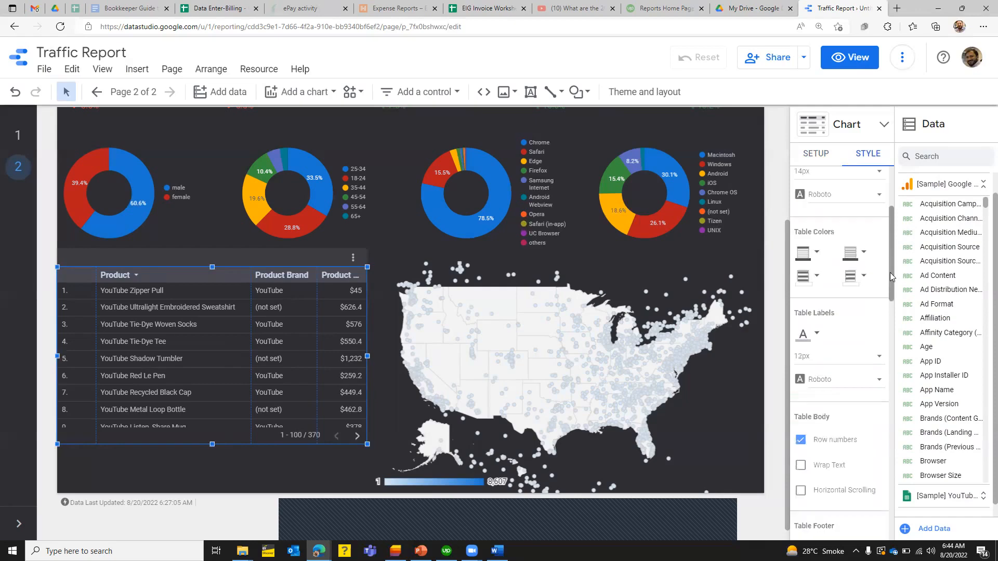
scroll(889, 273, down, 1)
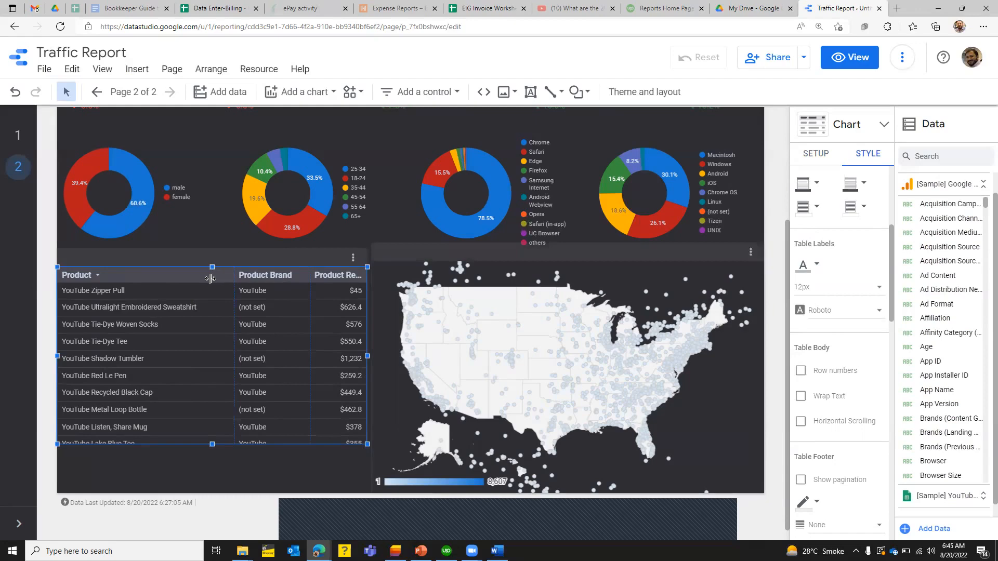
Narrow the Product and Product Brand columns so the full Product Revenue heading fits.
drag(210, 279, 208, 279)
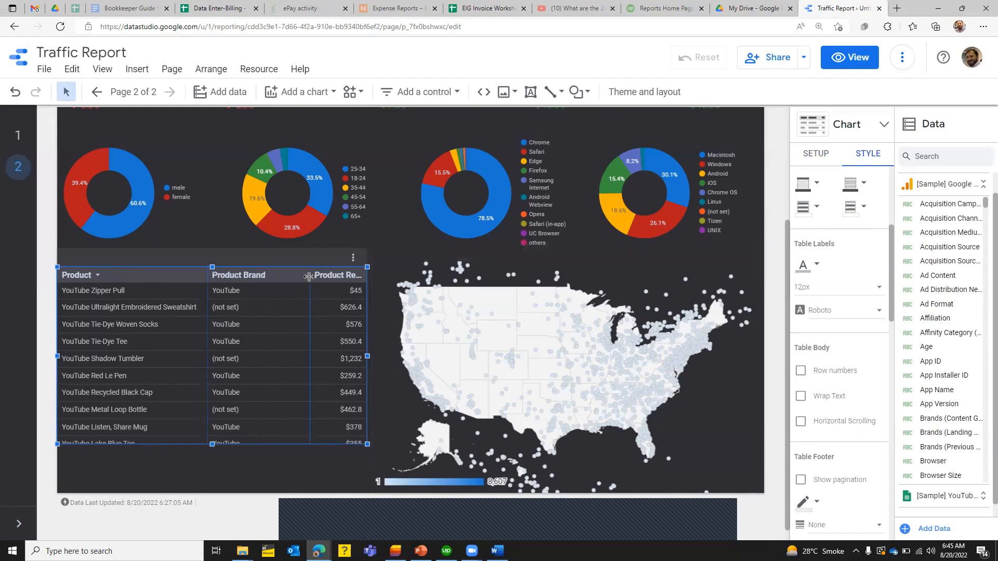
drag(309, 276, 278, 278)
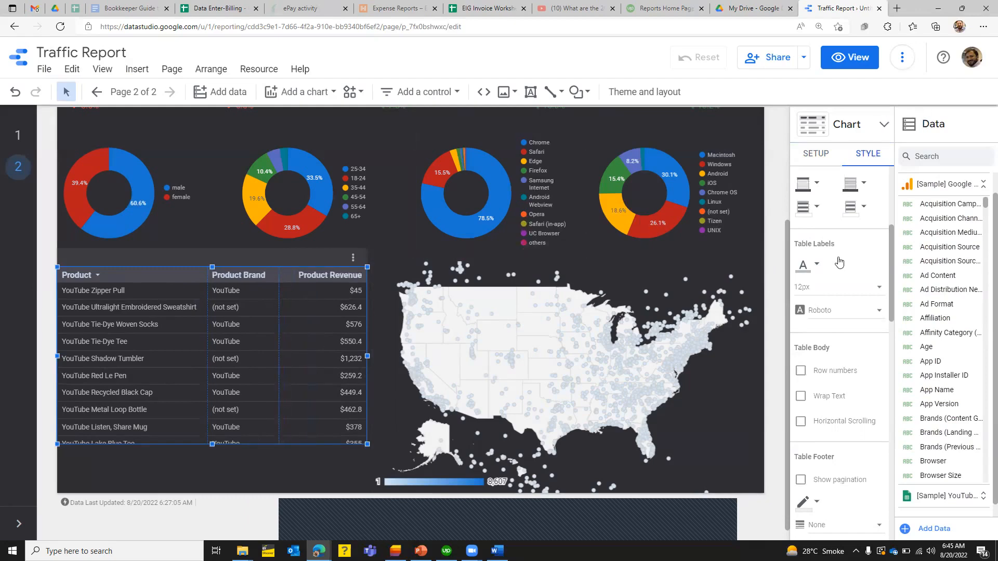
Show the Product Revenue column as bars with their numbers, and extend the table down to just past the page's lower edge.
drag(889, 310, 895, 441)
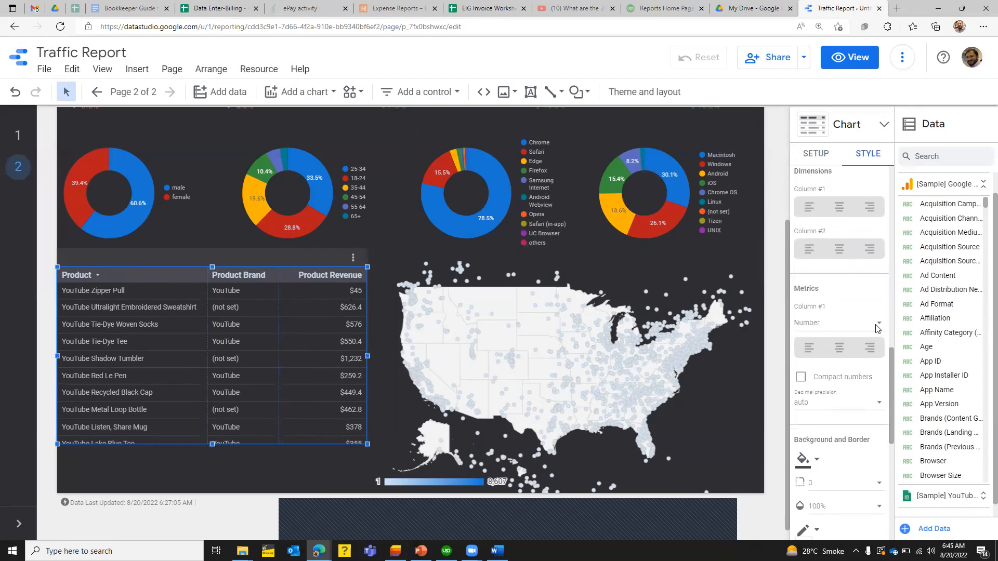
click(878, 328)
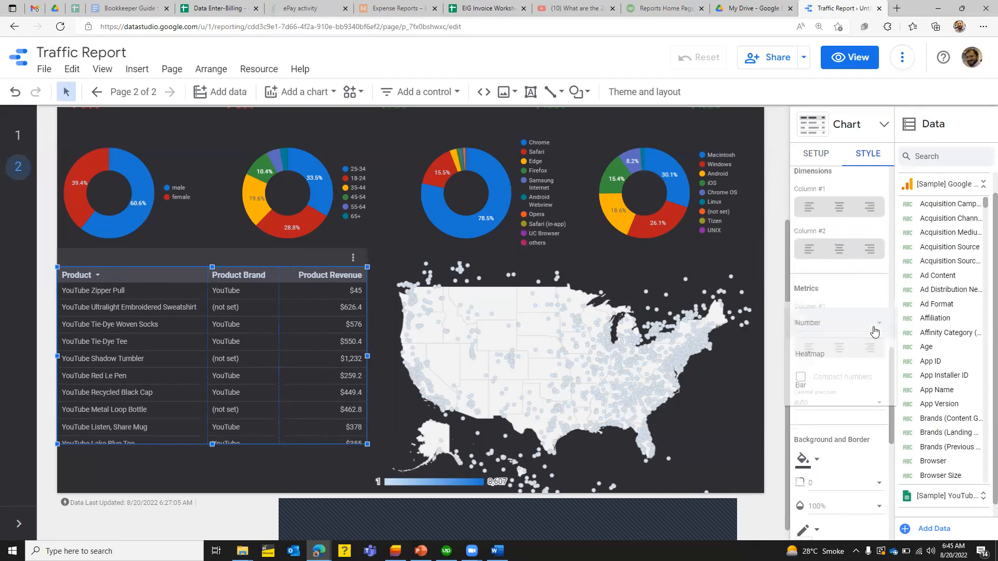
click(822, 388)
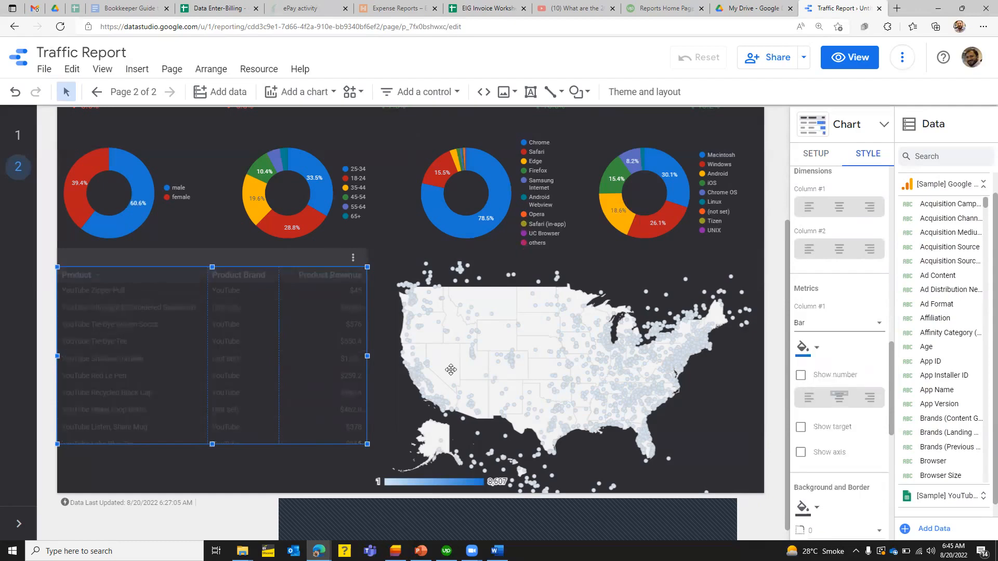
click(801, 374)
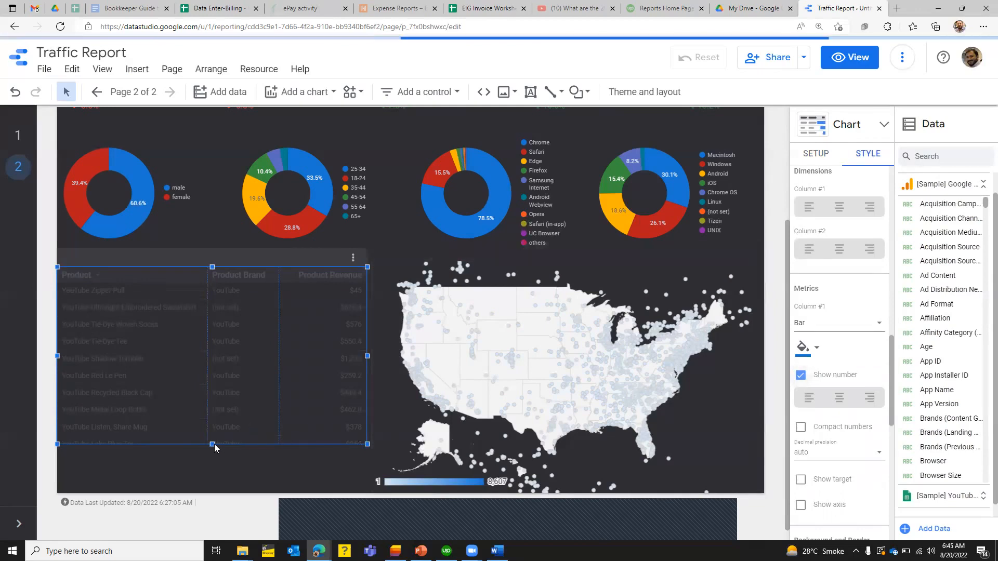
drag(212, 443, 216, 499)
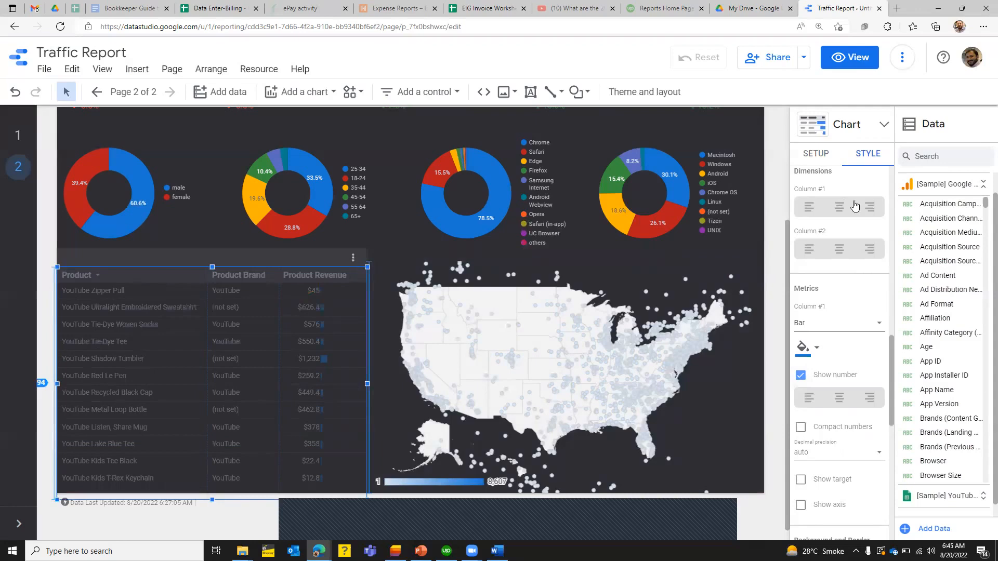
Sort the table by Product Revenue in descending order and shorten it to end at the page's lower edge.
click(821, 158)
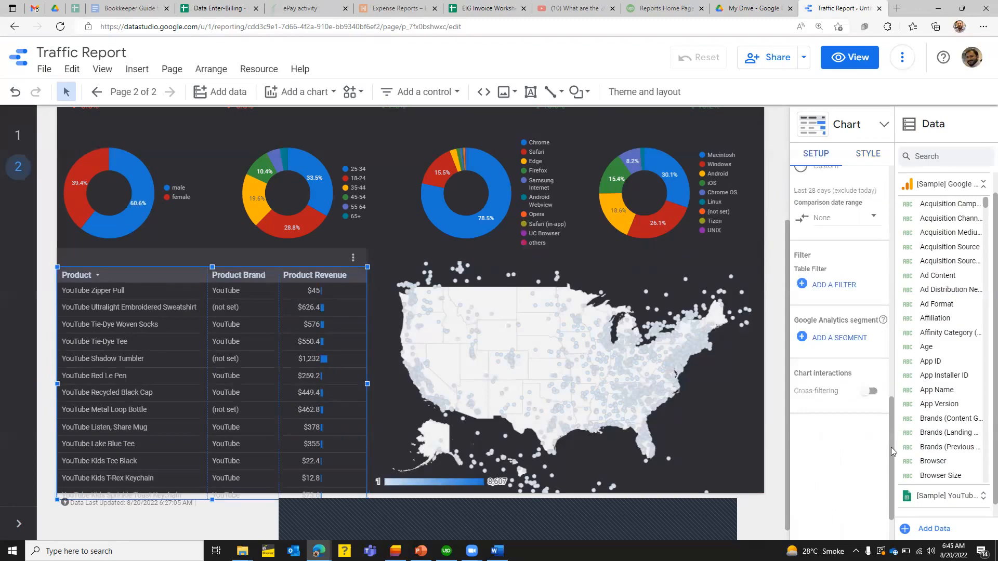
scroll(891, 384, up, 5)
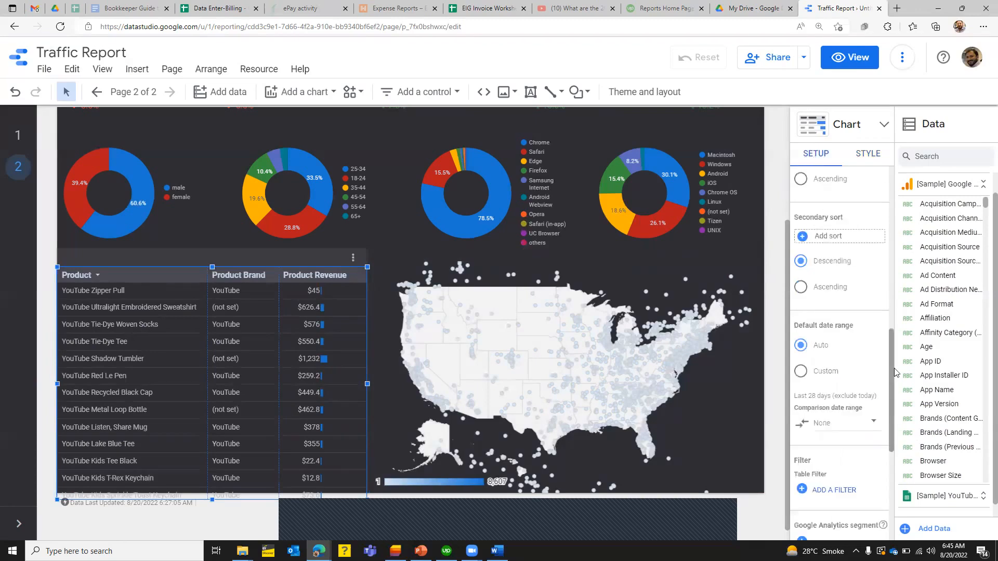
scroll(811, 309, up, 2)
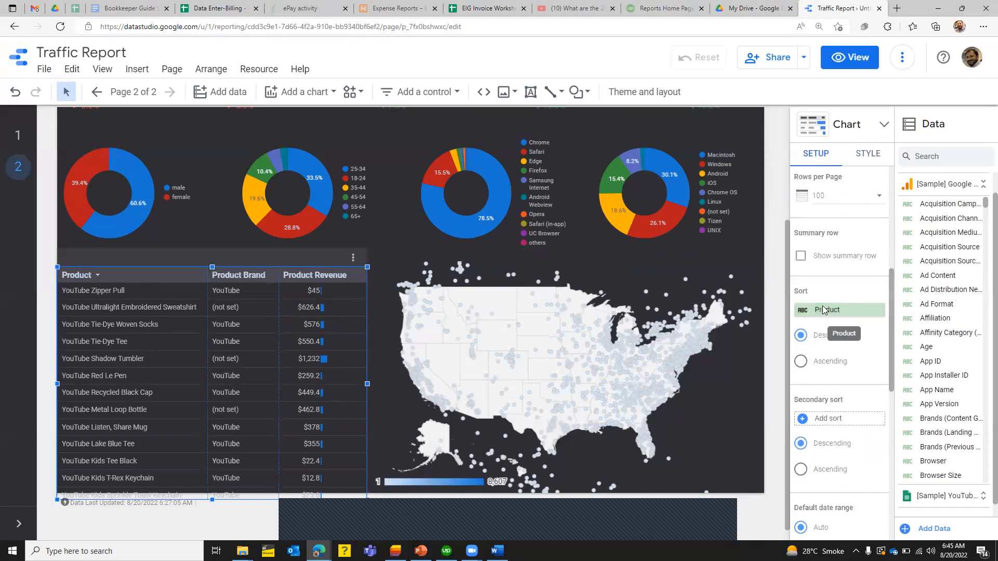
click(823, 310)
text(produc)
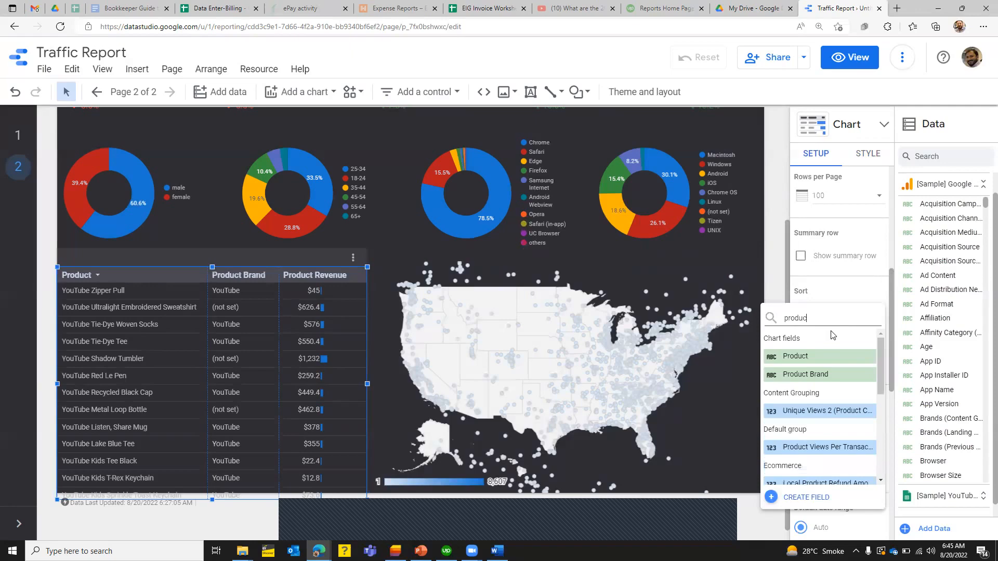
text(t te)
text(re)
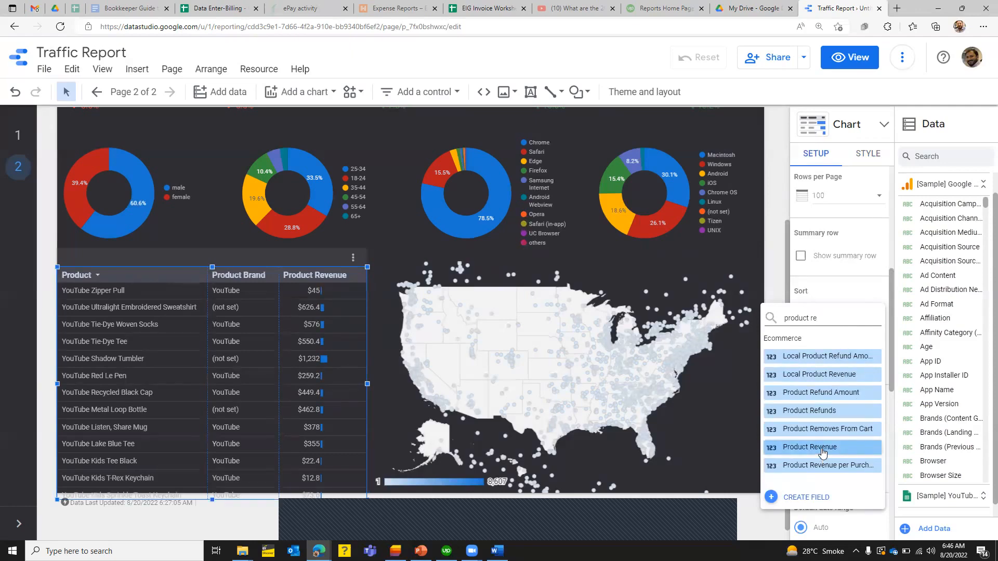
click(821, 448)
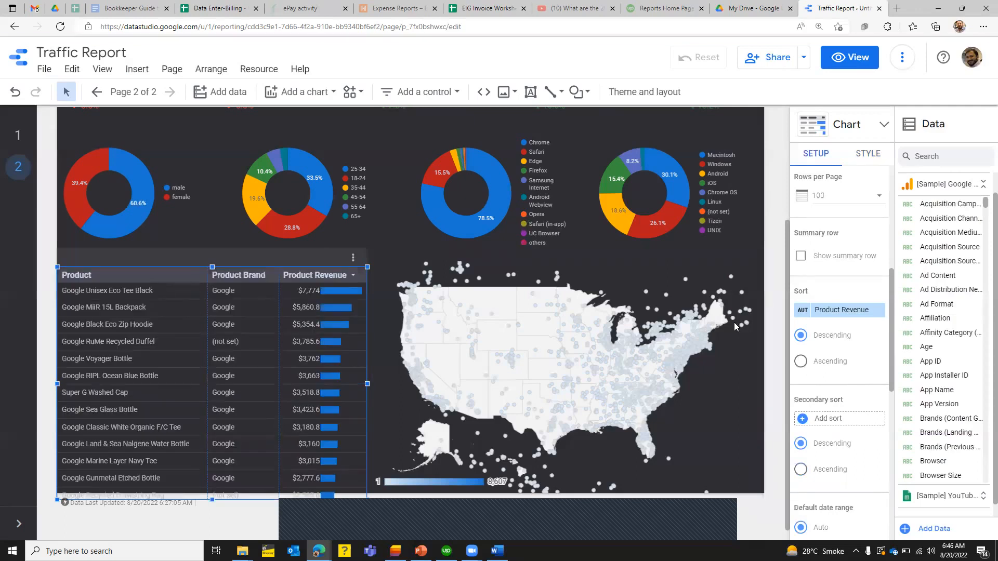
drag(212, 499, 212, 493)
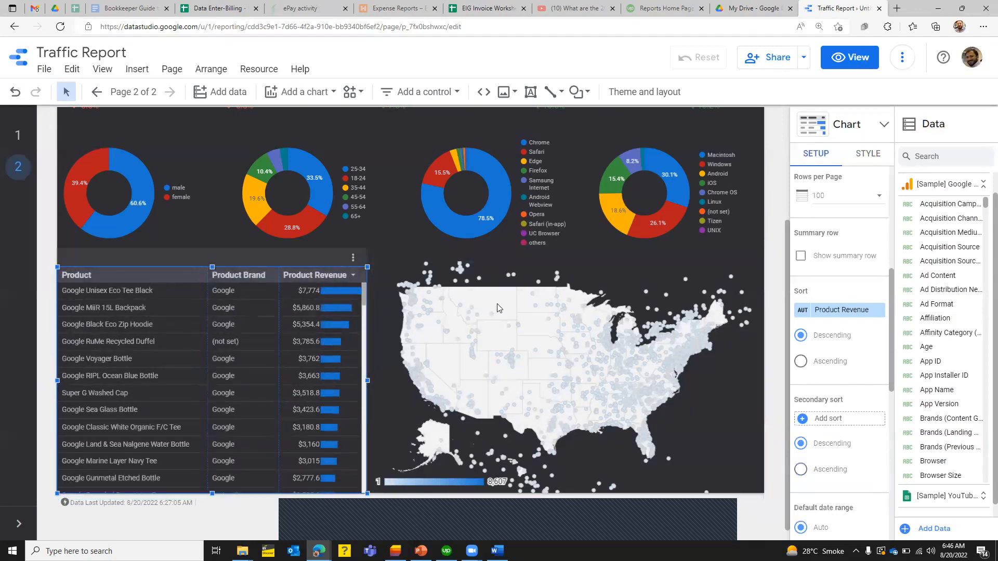
Preview the second page in view mode, checking it from the title and filters down to the table and map.
click(863, 56)
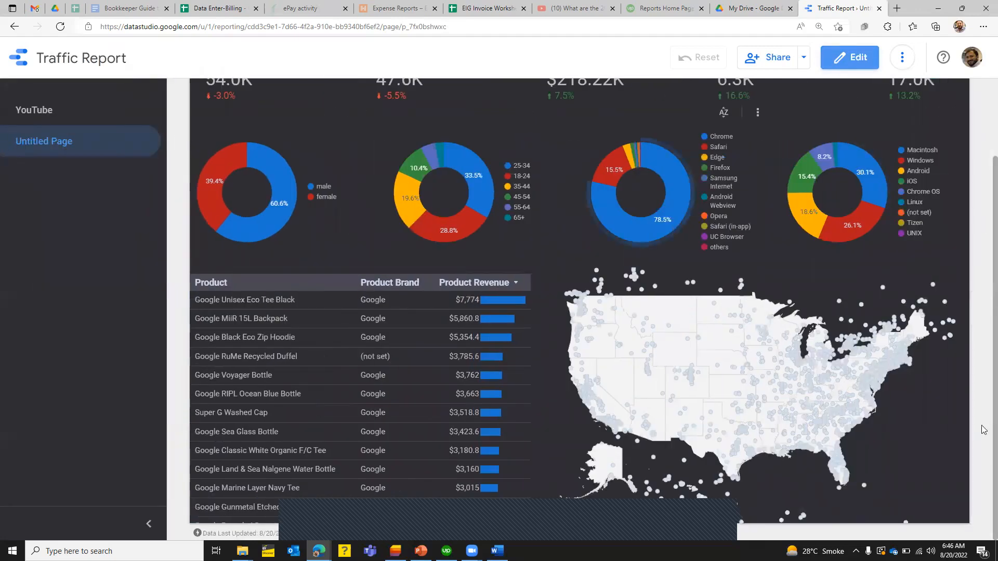
scroll(984, 306, up, 1)
scroll(984, 305, up, 2)
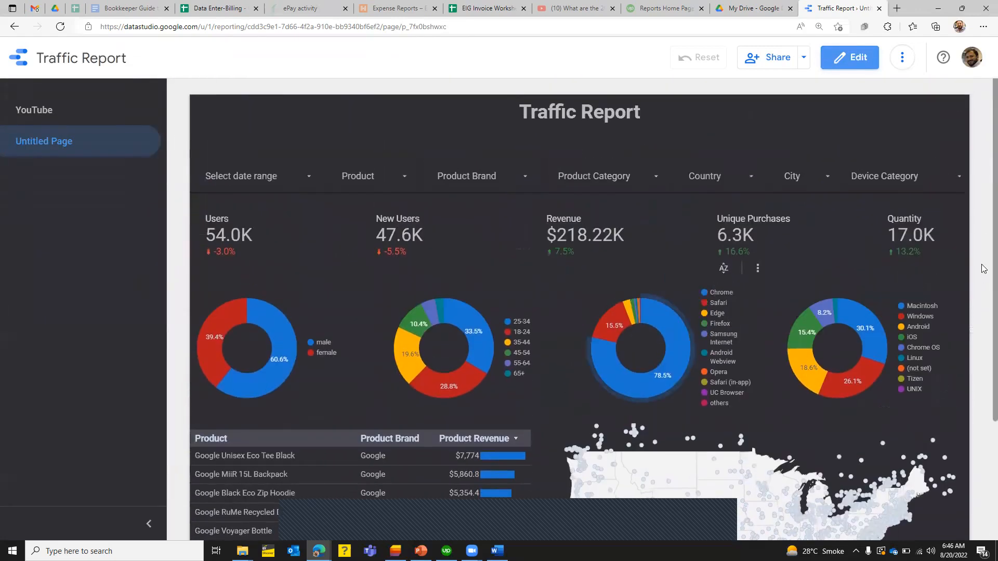
scroll(983, 380, down, 1)
scroll(983, 412, down, 2)
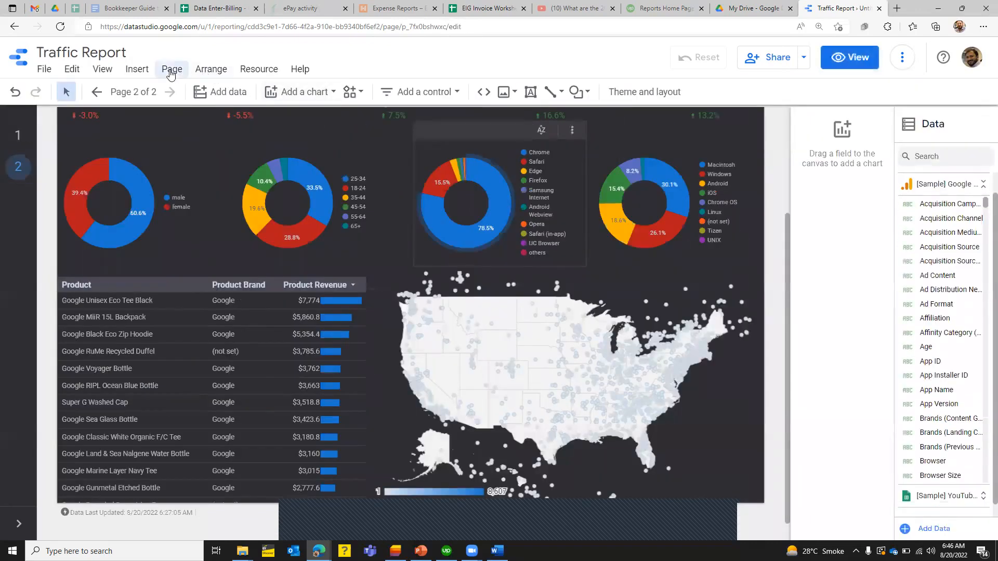
Rename the untitled second page of the report as Google.
click(171, 73)
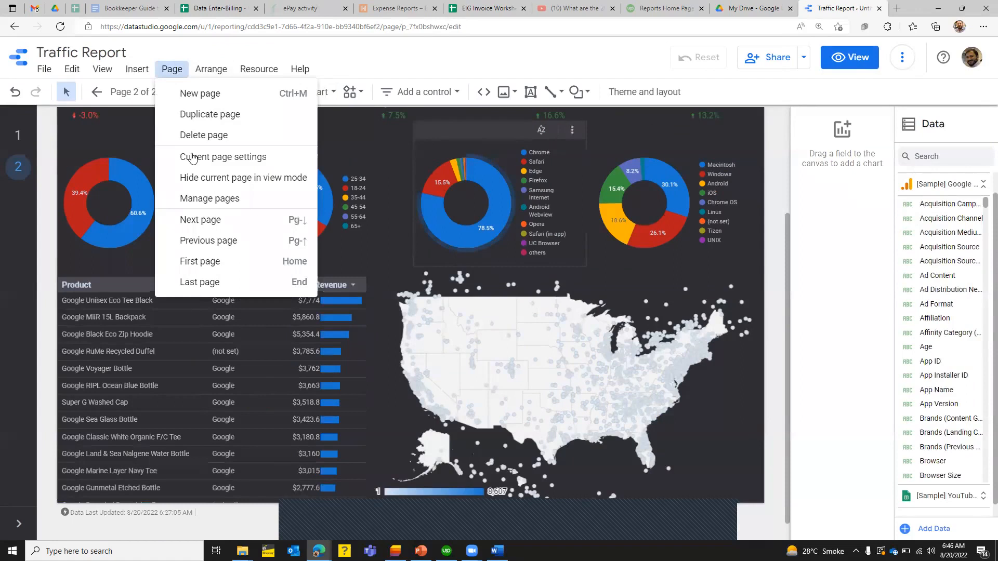
click(226, 207)
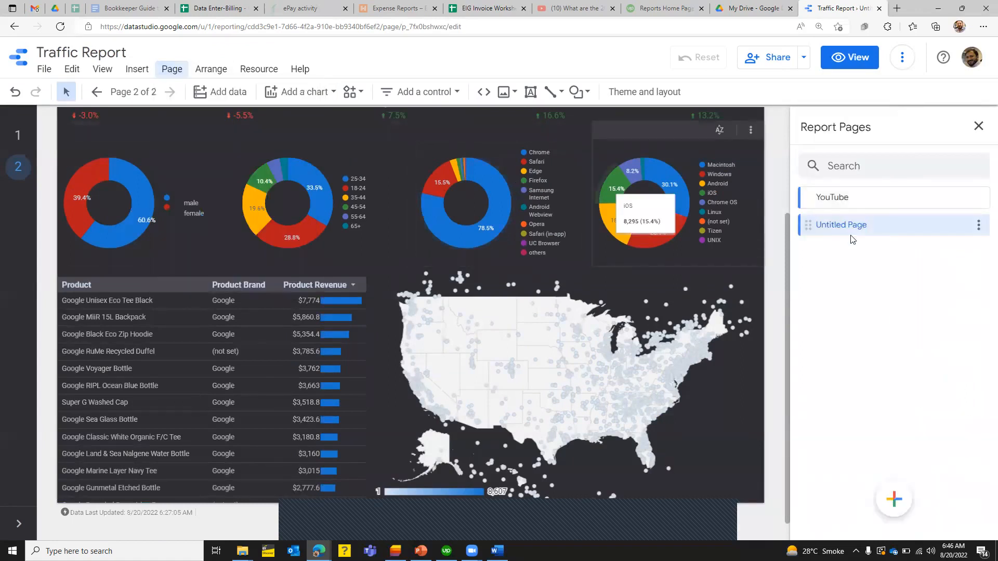
double_click(853, 227)
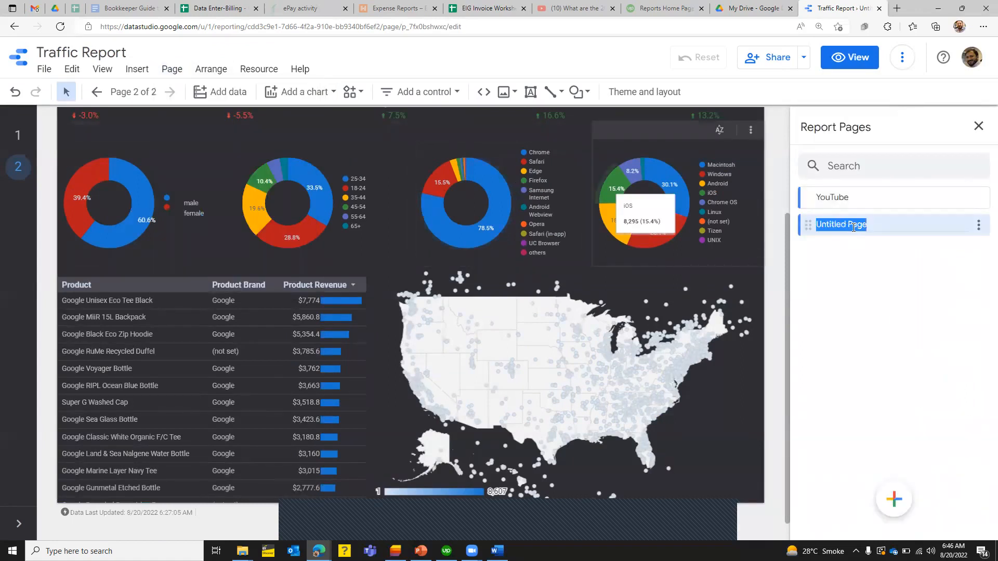
text(Goof)
text(gle)
key(Return)
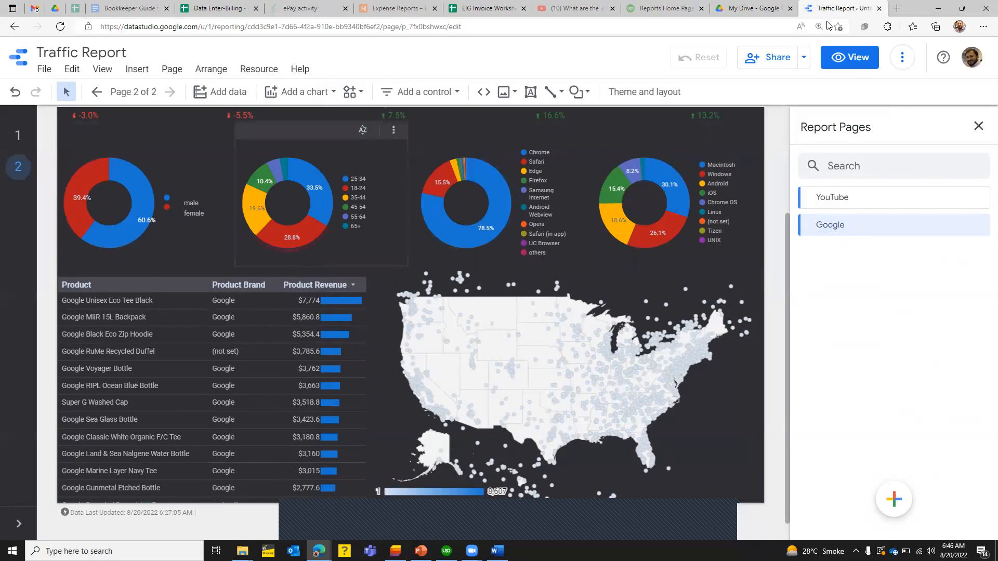
Display the Google page in view mode and review the available sharing options.
click(847, 57)
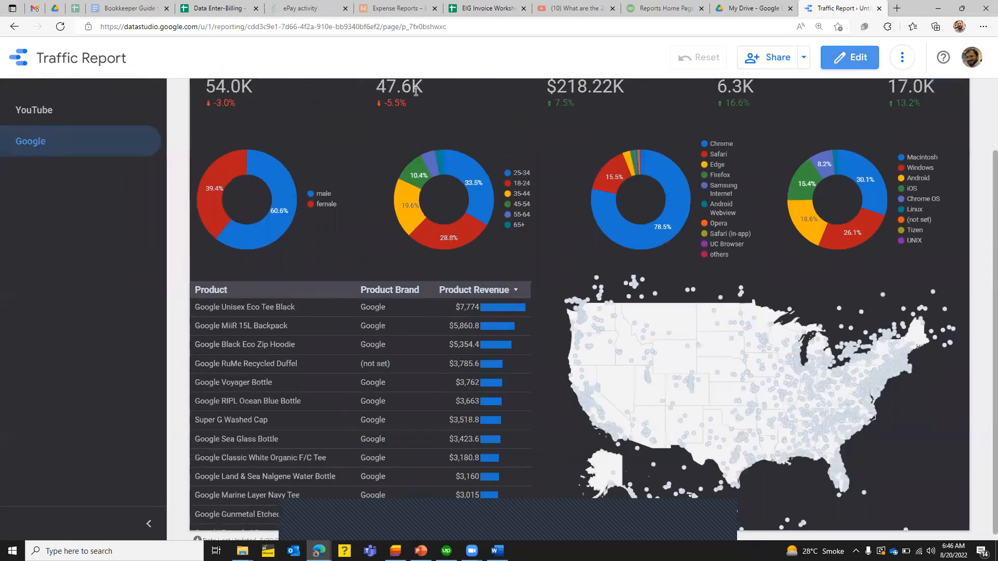
click(804, 58)
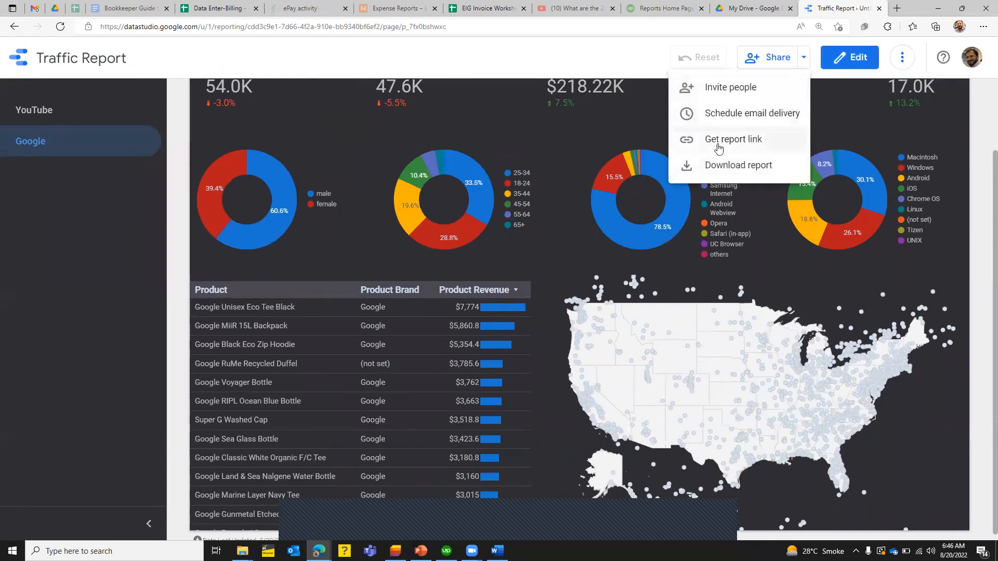
click(618, 155)
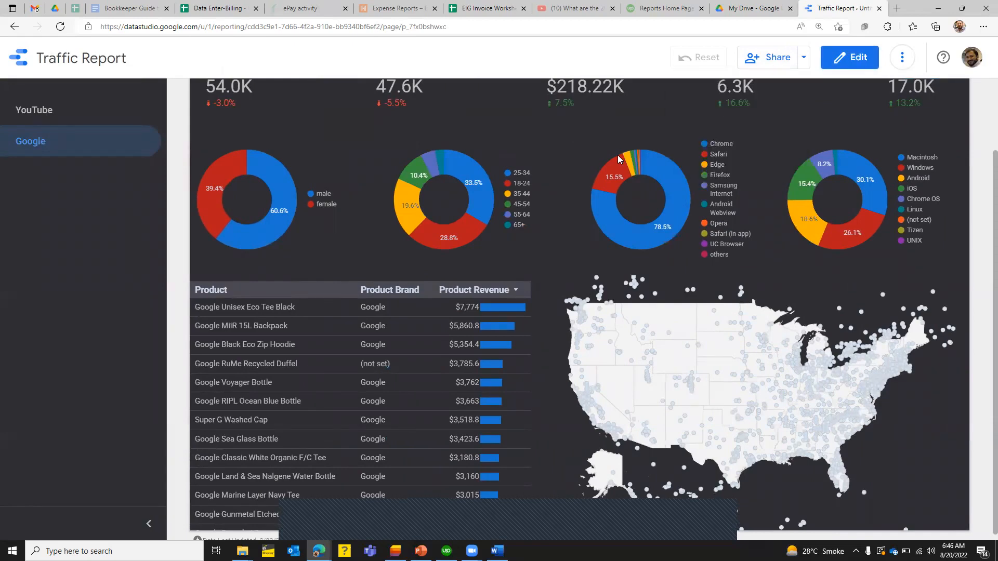
Set link sharing to Anyone with the link can edit, copy the report link and save the access change.
click(391, 239)
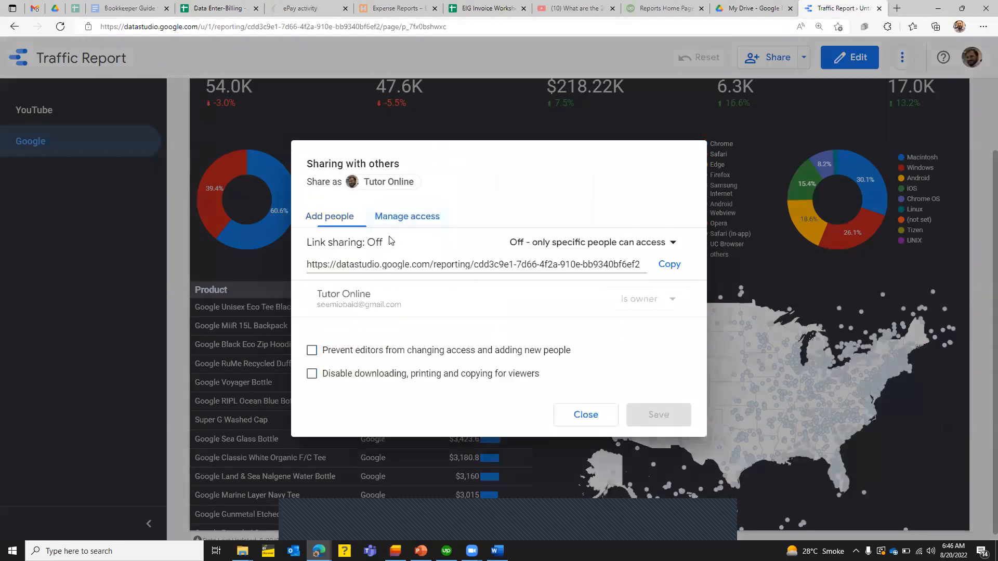
click(670, 244)
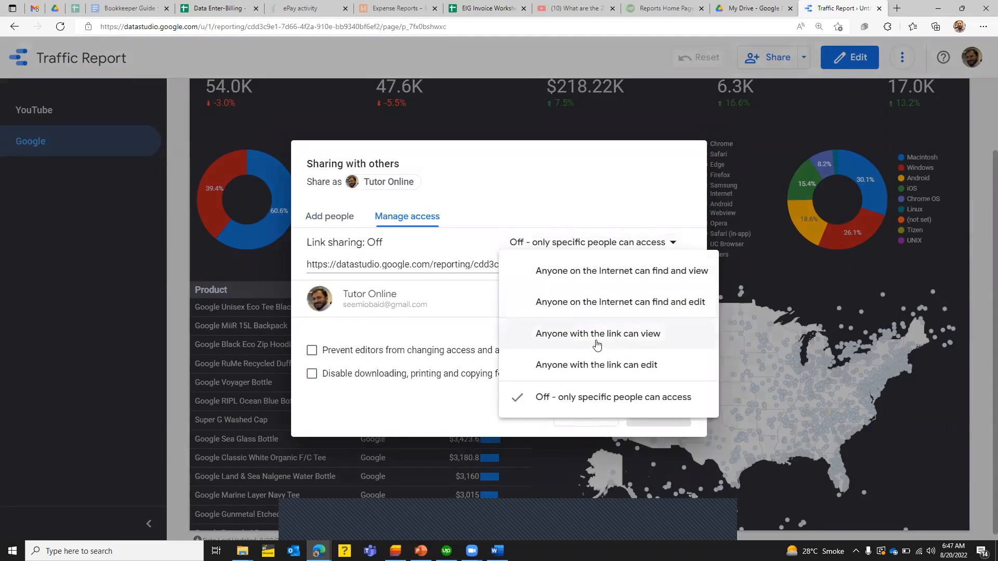
click(581, 364)
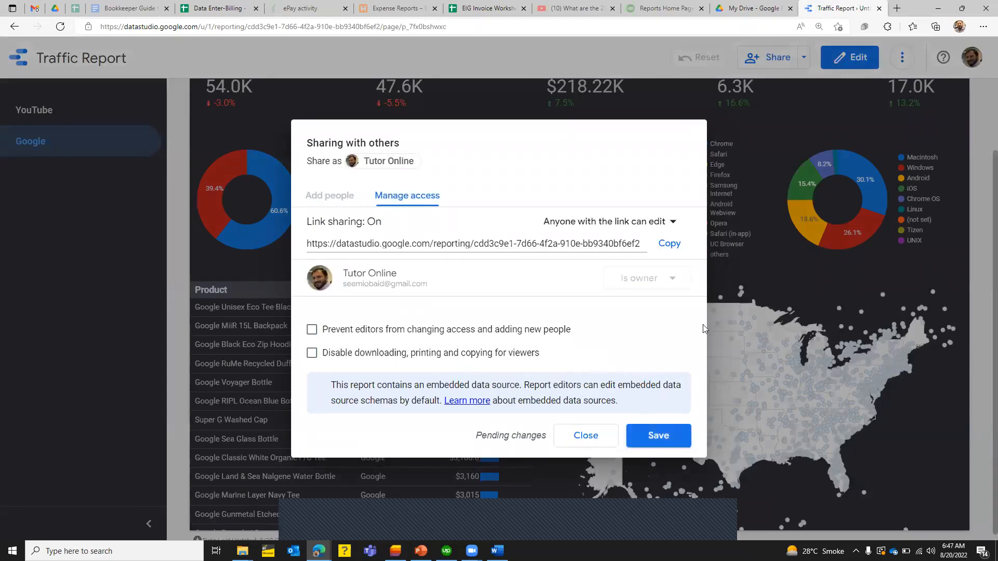
click(670, 243)
click(649, 437)
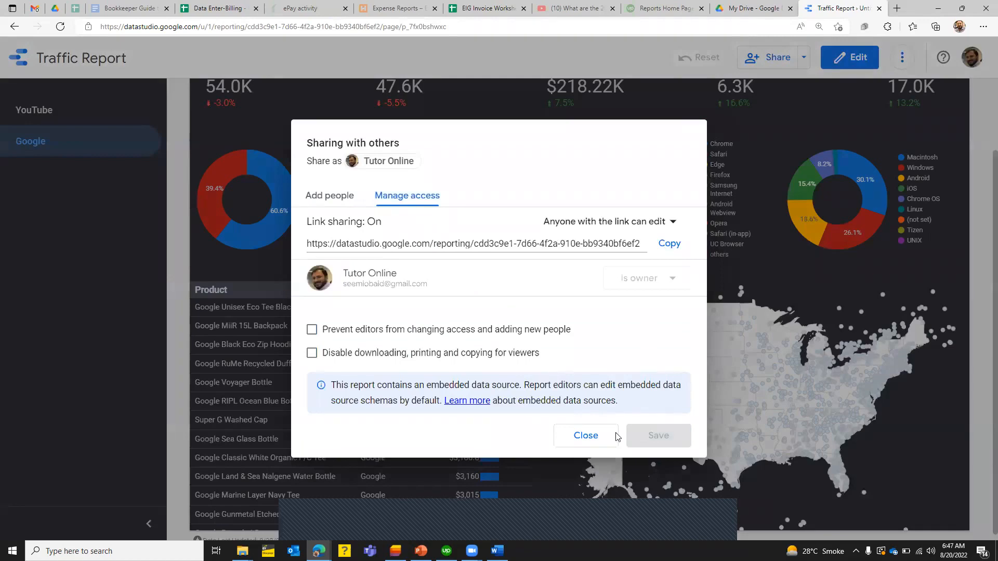
click(572, 440)
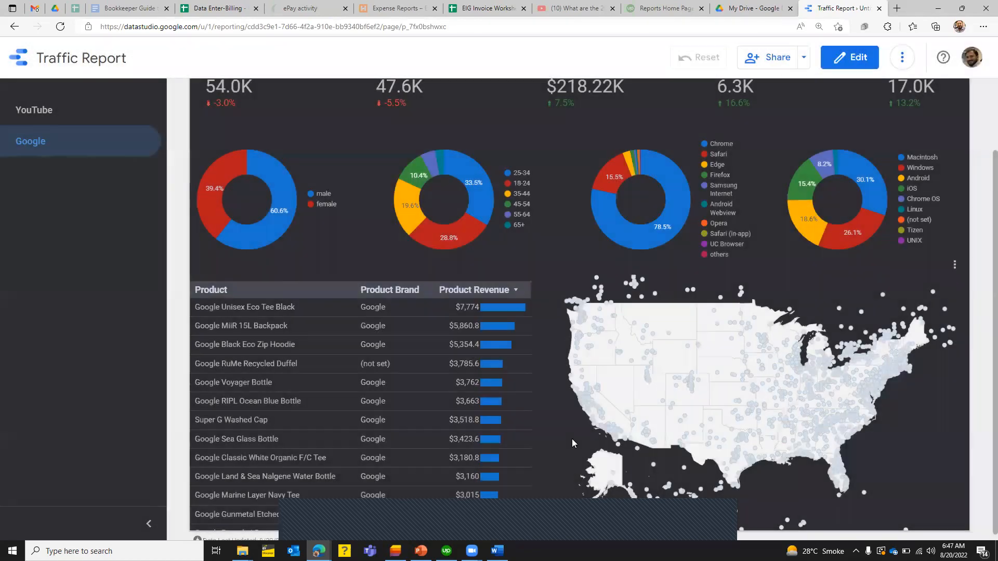